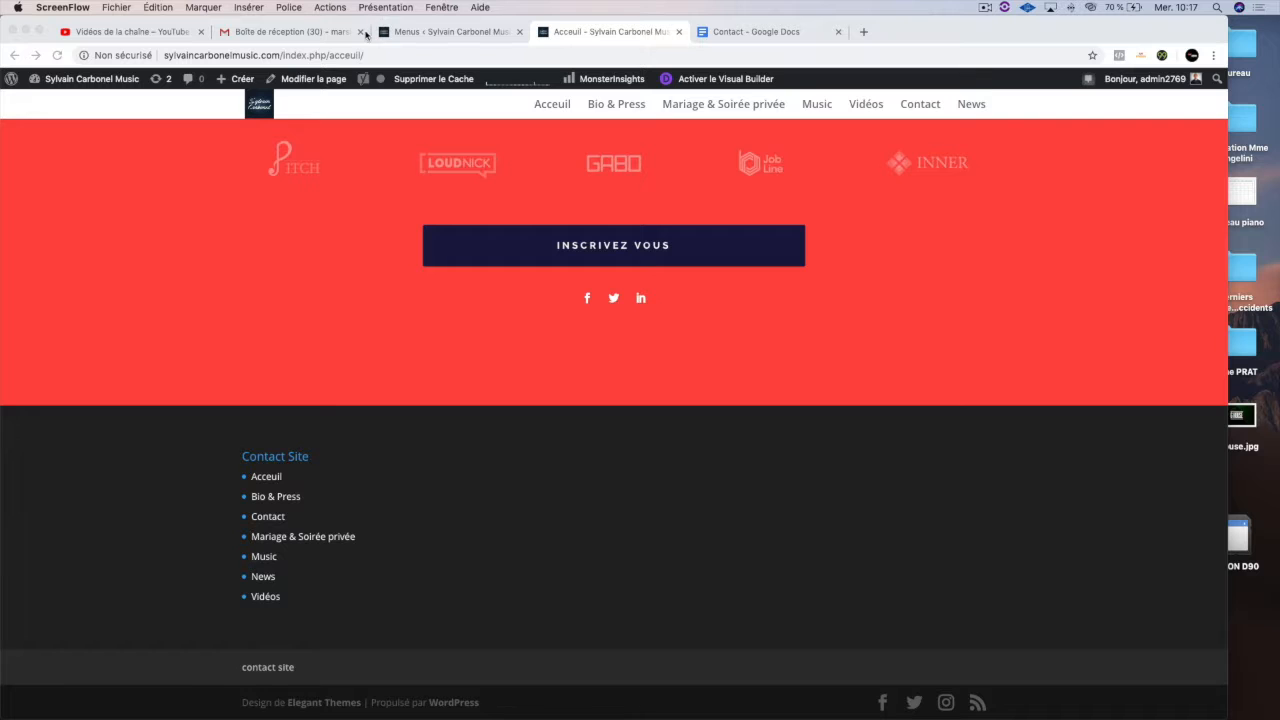
Close the Gmail and YouTube tabs, and look over the website's home page down to its footer.
left_click(361, 33)
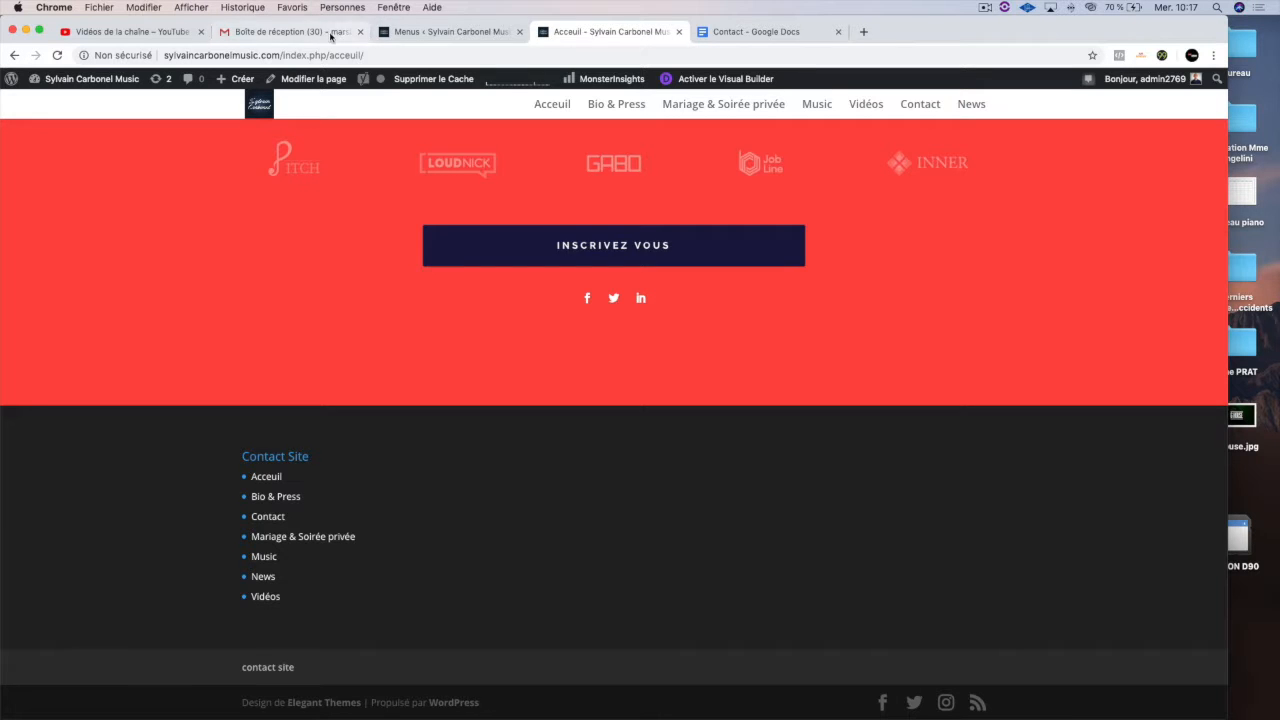
left_click(201, 31)
scroll(315, 183, "up", 20)
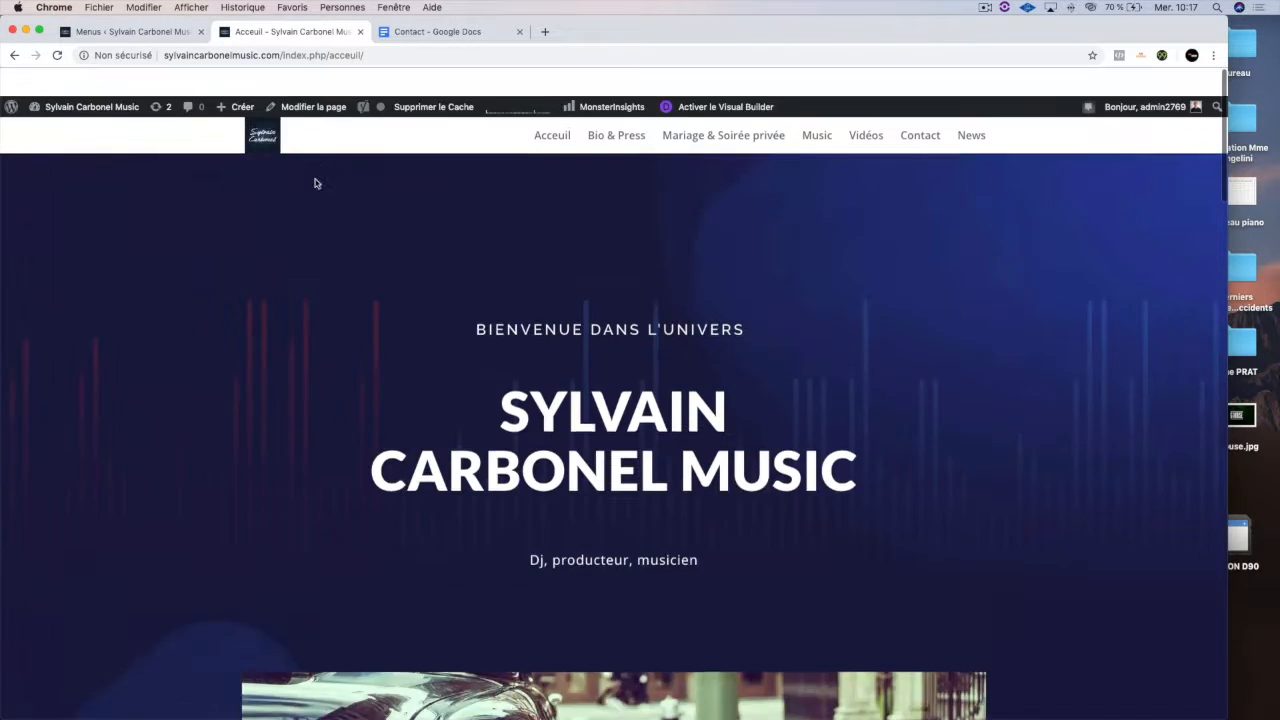
scroll(315, 183, "down", 20)
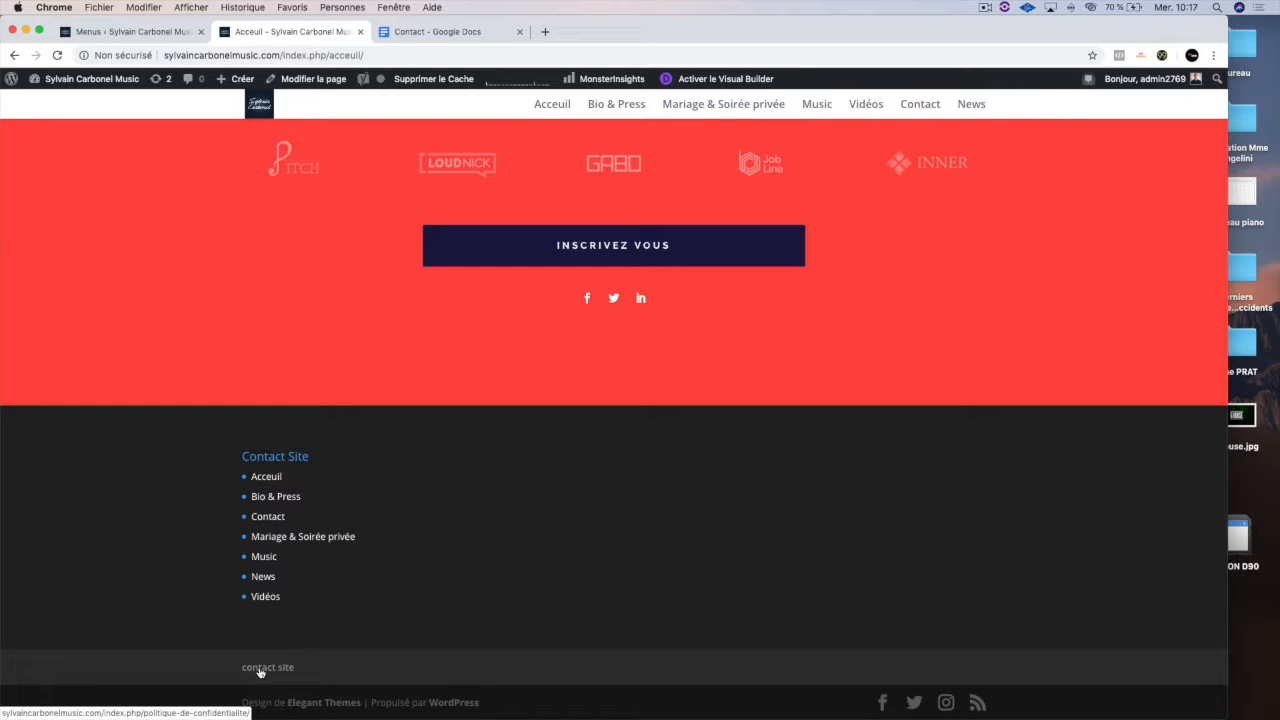
Compare the website's Contact page with the Contact document in Google Docs, ending back on the website.
left_click(915, 105)
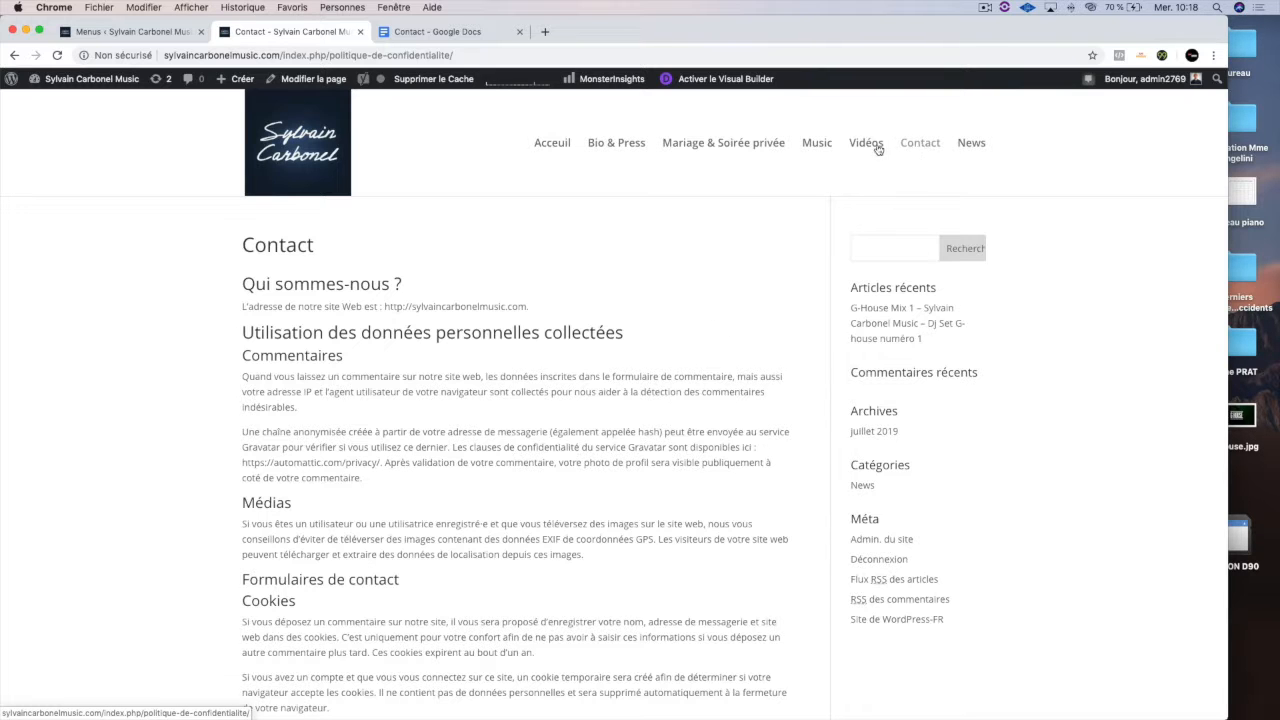
left_click(462, 31)
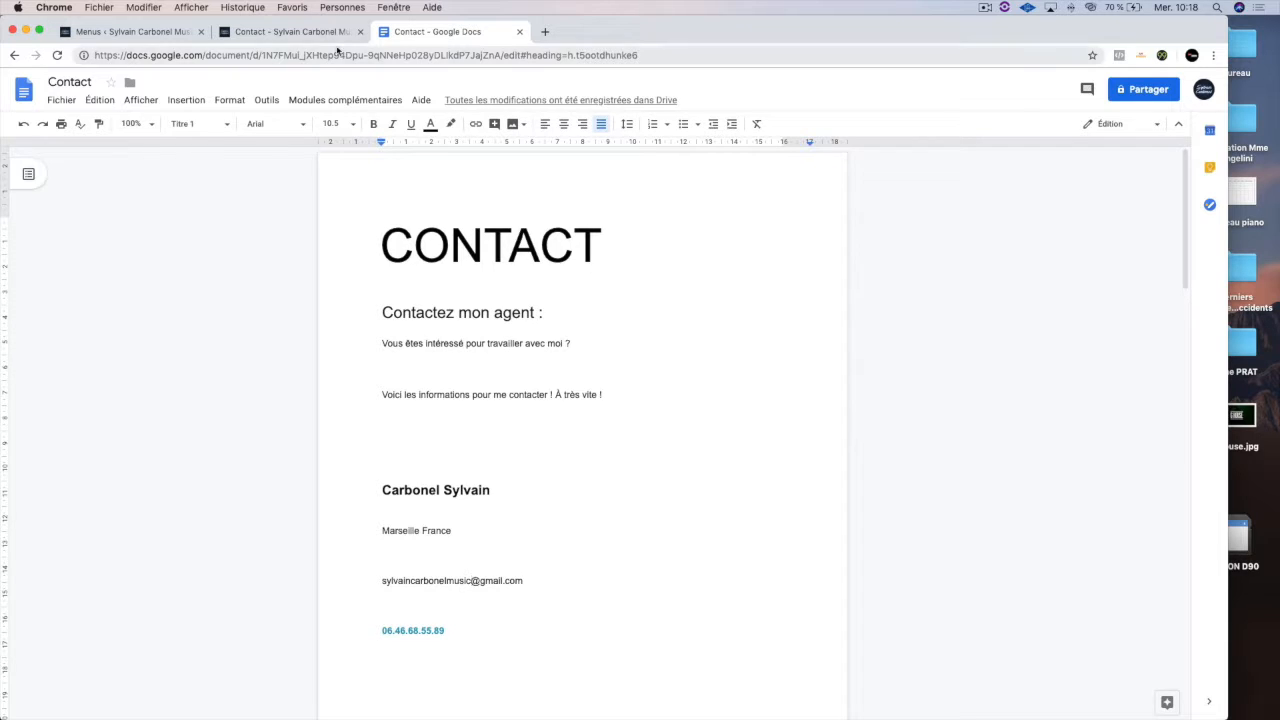
left_click(290, 31)
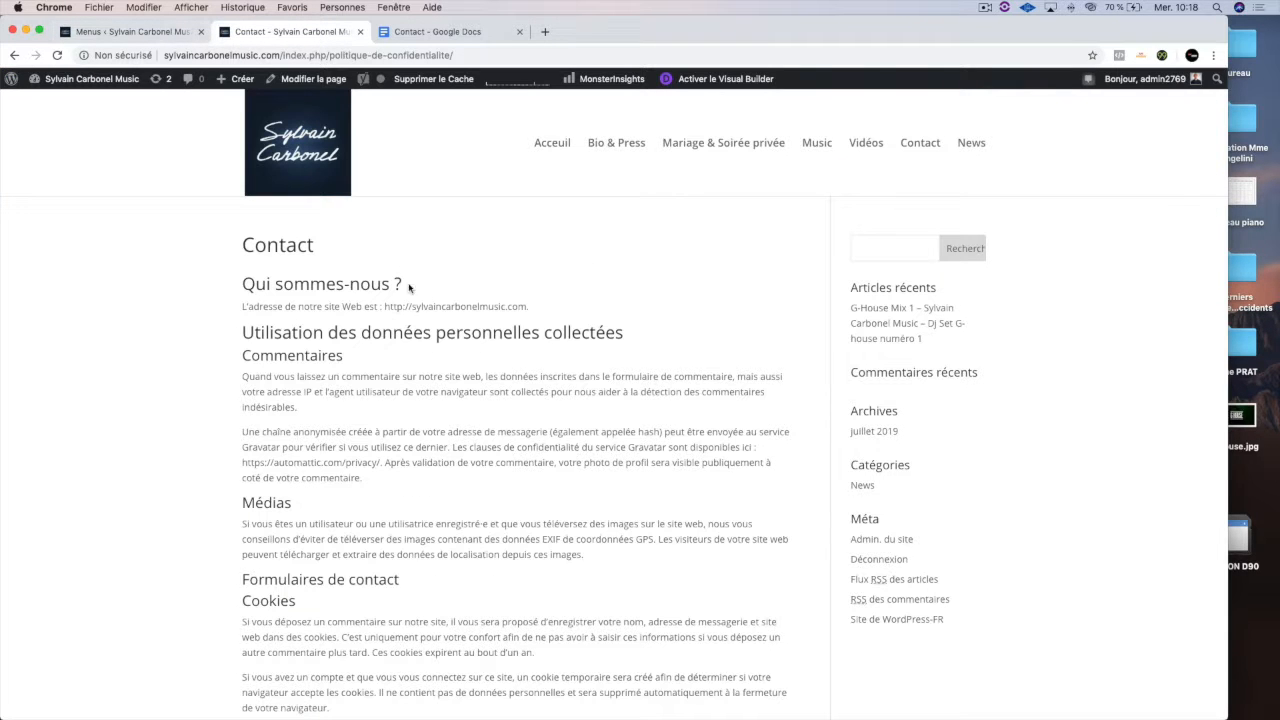
Open the Acceuil page and examine the Contact Site widget and the contact site link in the footer.
left_click(554, 148)
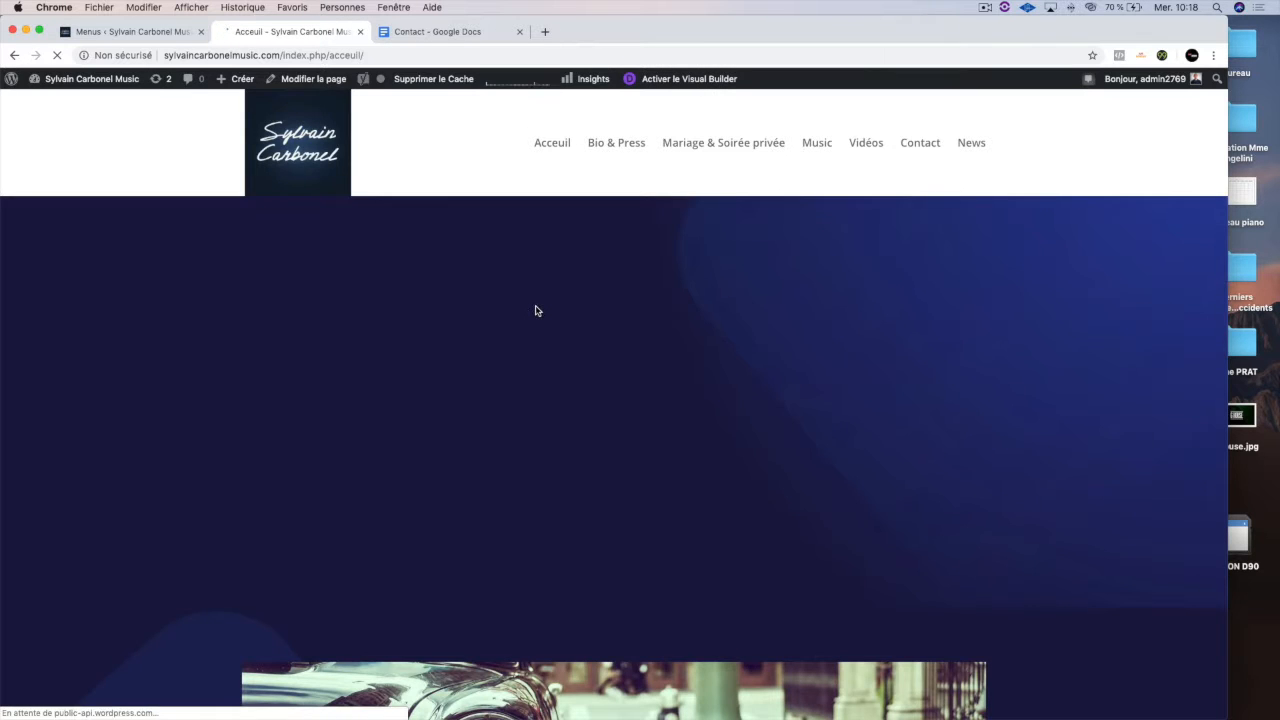
scroll(536, 310, "down", 10)
scroll(536, 310, "down", 10)
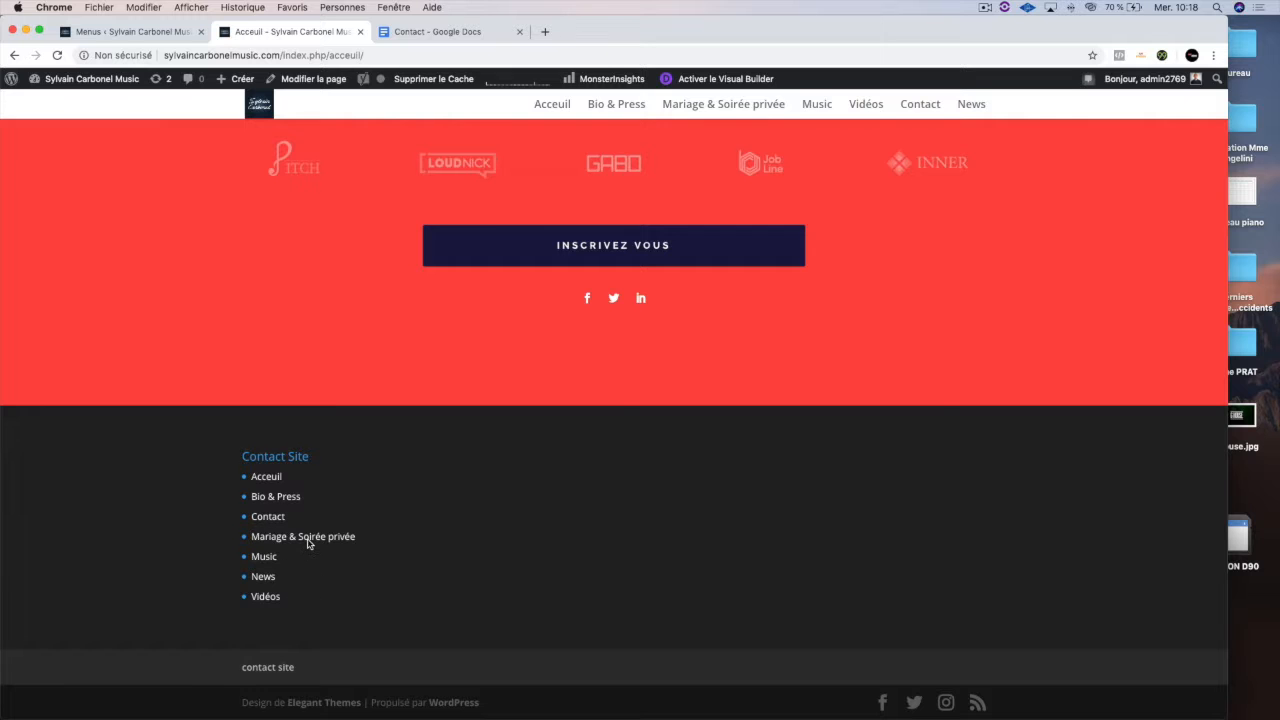
scroll(410, 452, "up", 10)
scroll(414, 451, "down", 10)
Try assigning the Contact site menu to the Menu Principal location in the WordPress menu settings.
left_click(147, 35)
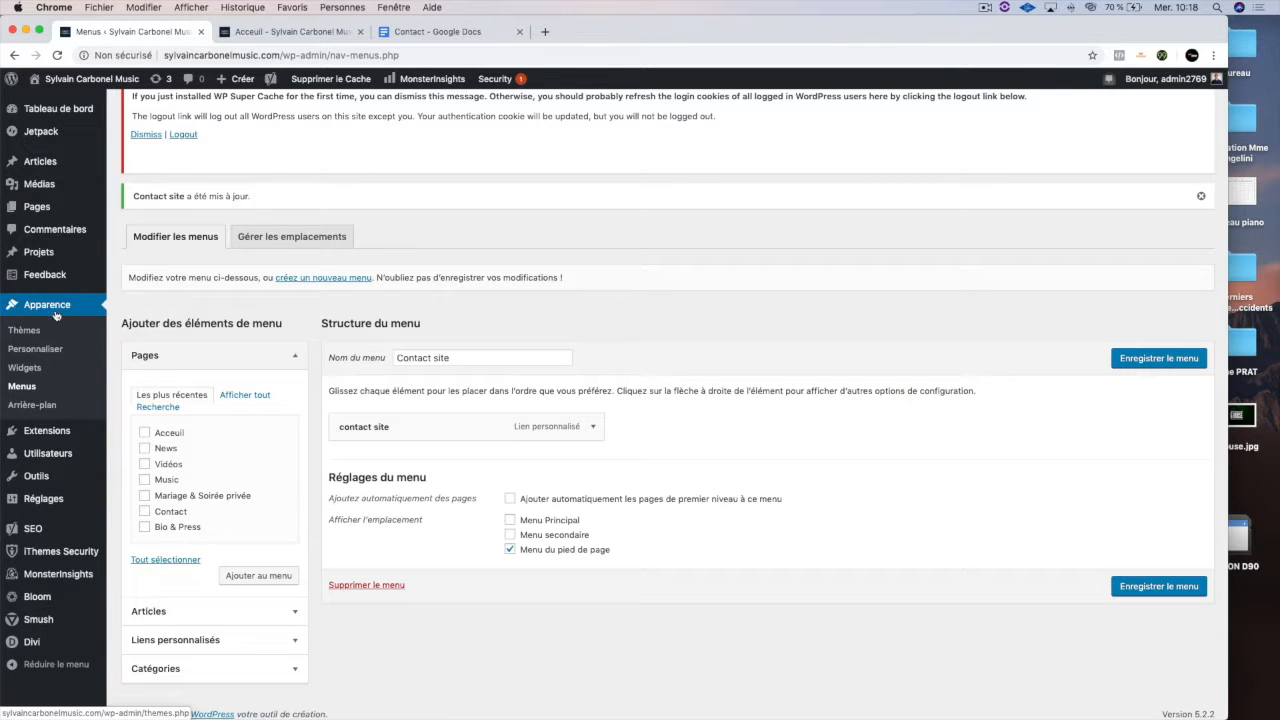
left_click(424, 358)
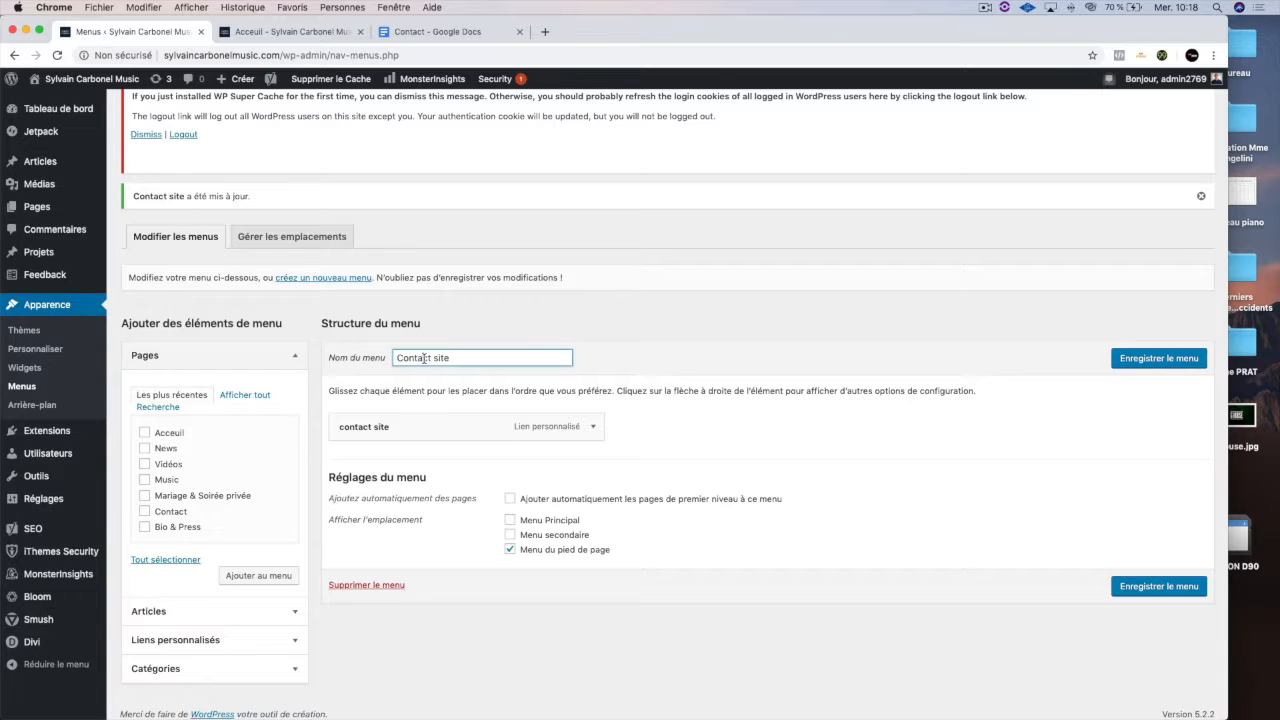
triple_click(424, 358)
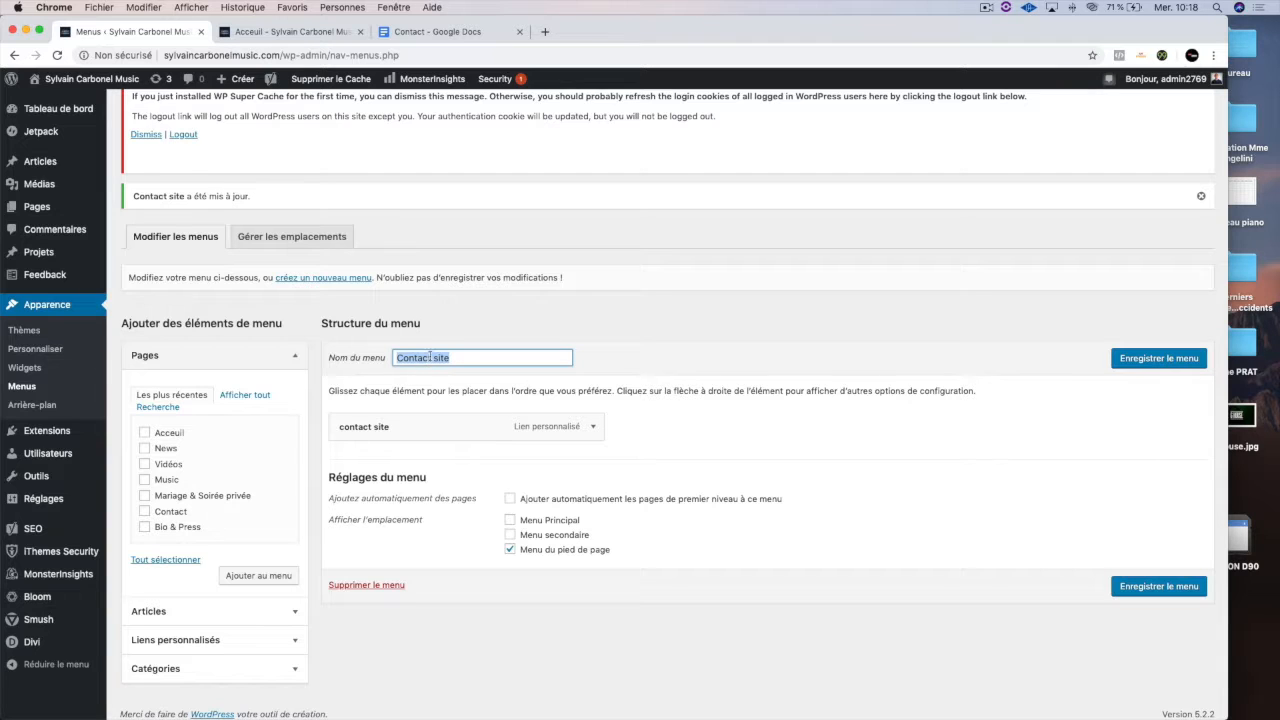
left_click(511, 521)
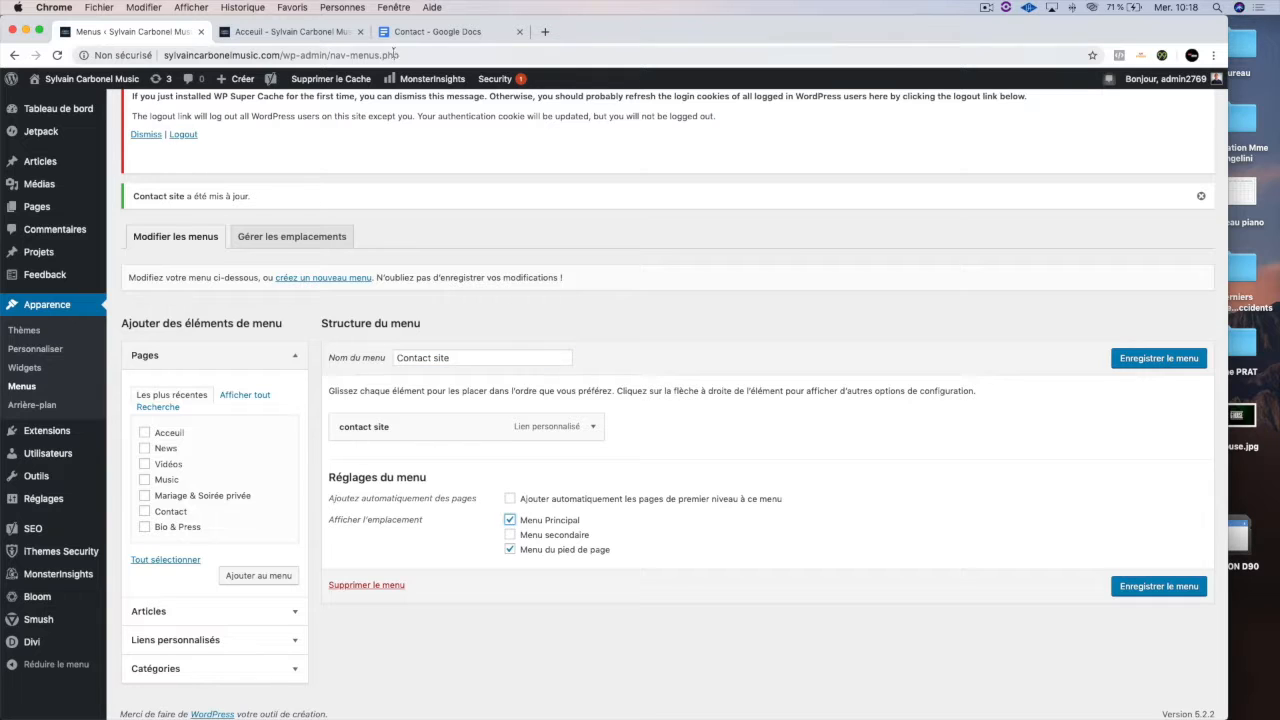
Examine where the main menu appears on the live home page, both at the page top and while scrolling.
left_click(320, 38)
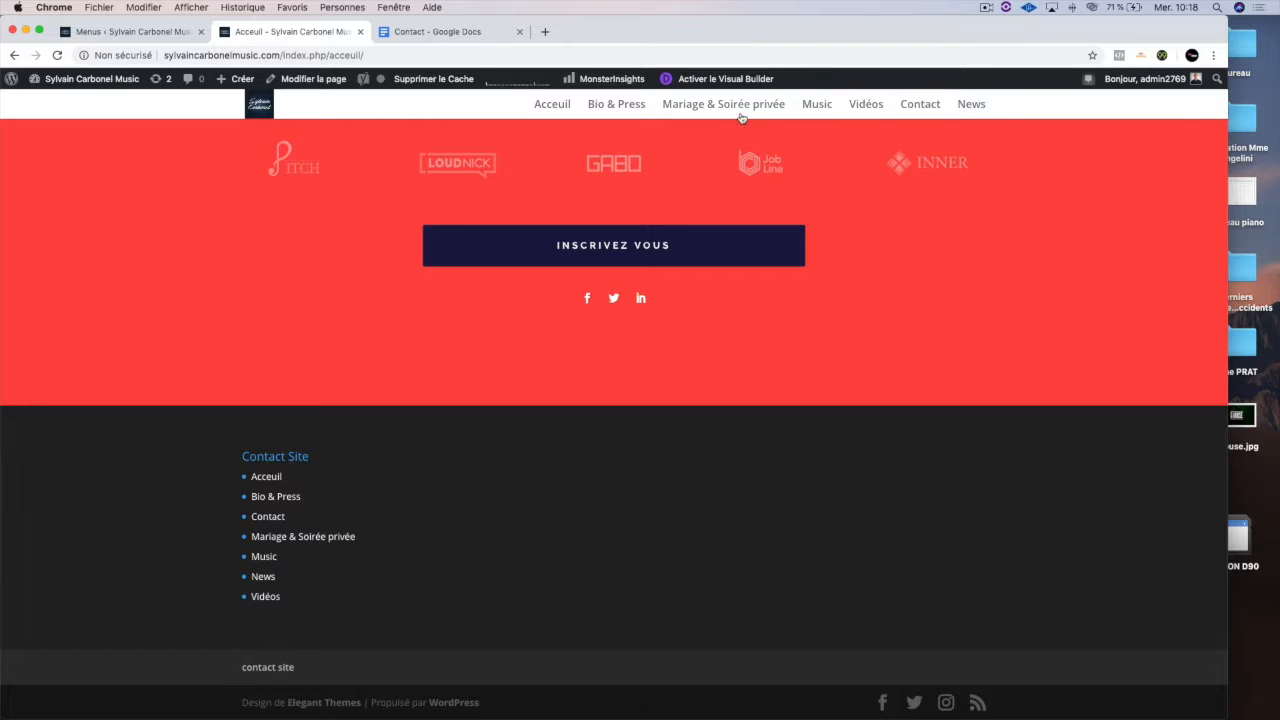
scroll(725, 189, "up", 1)
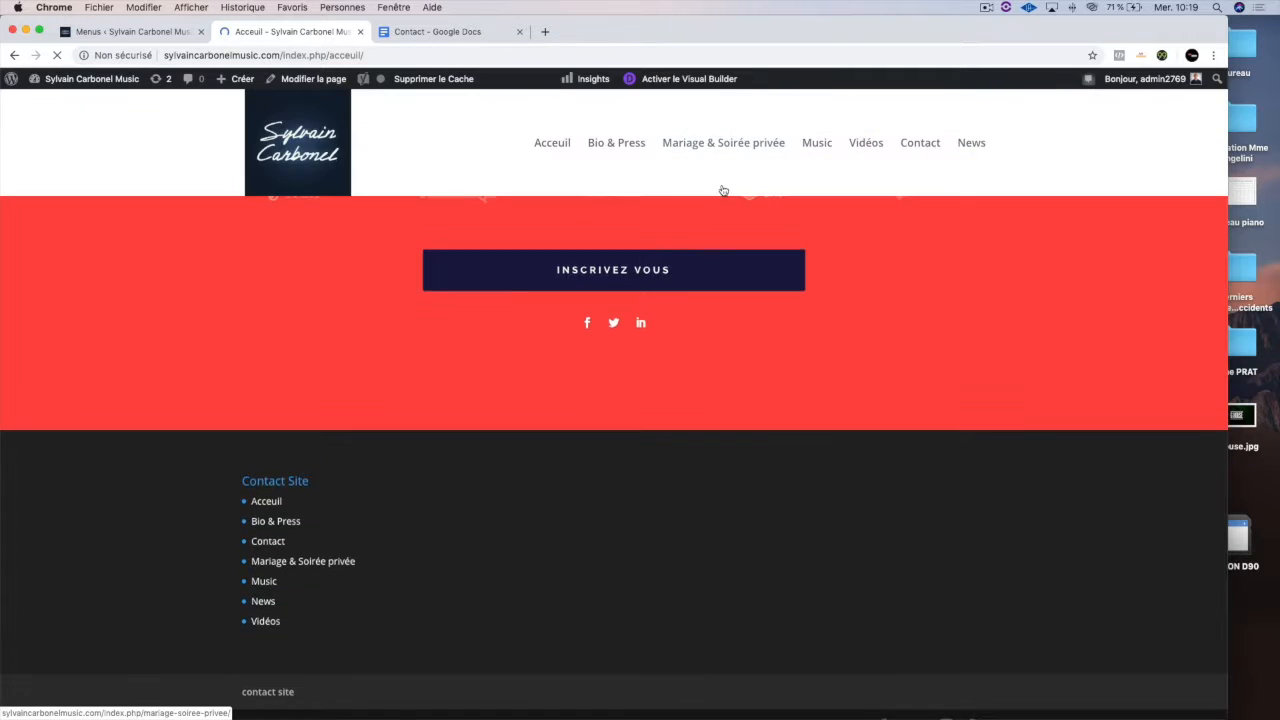
scroll(733, 180, "up", 10)
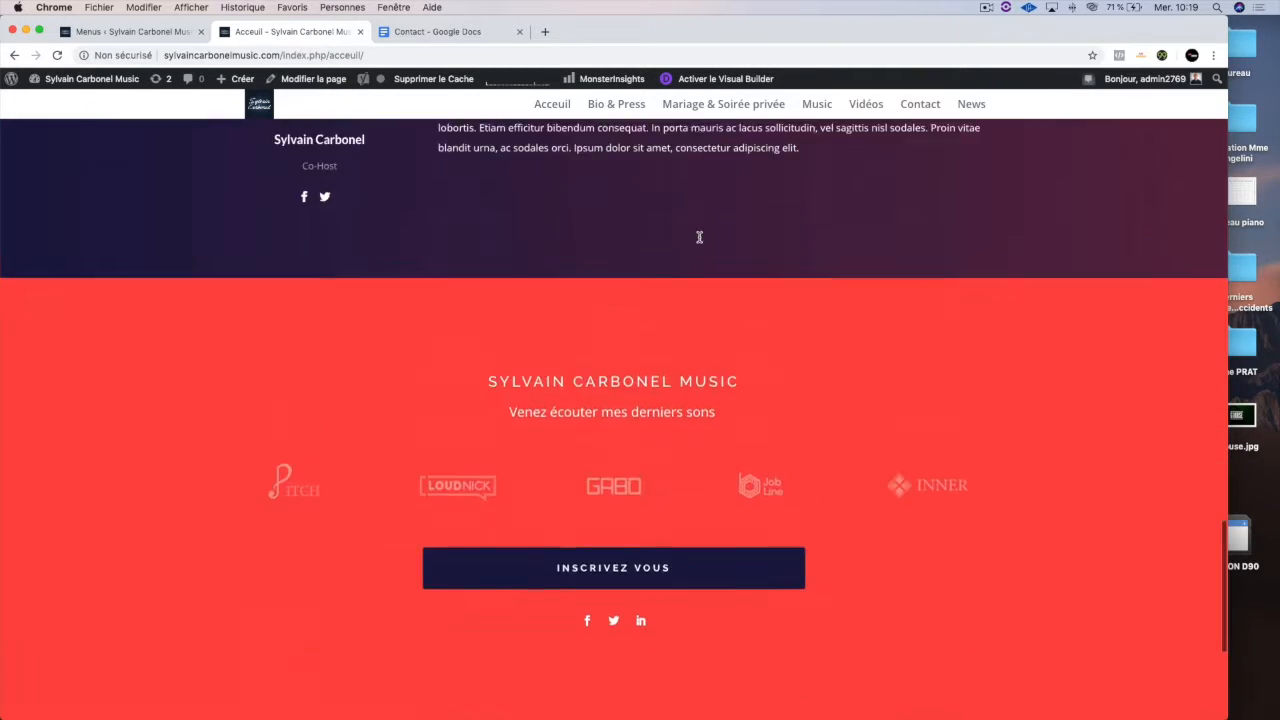
scroll(700, 241, "up", 15)
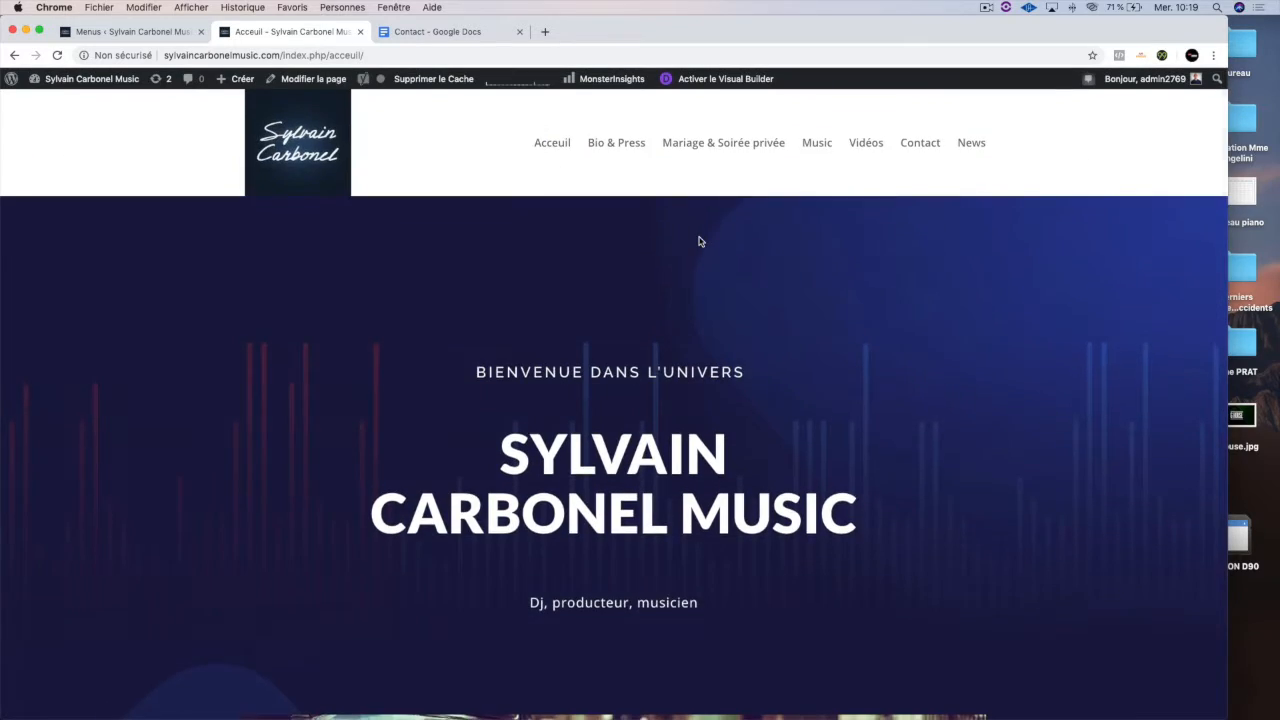
scroll(693, 242, "down", 5)
scroll(693, 242, "down", 10)
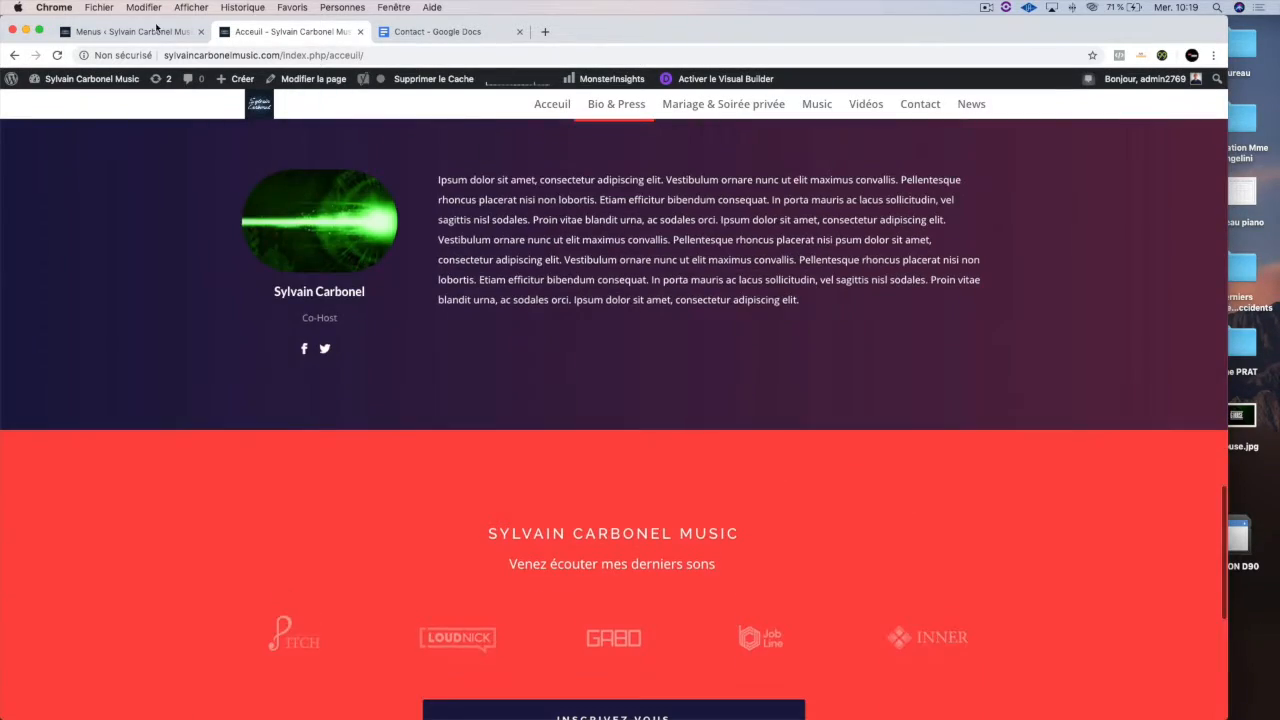
Remove the Menu Principal location from the Contact site menu and save the menu.
left_click(157, 33)
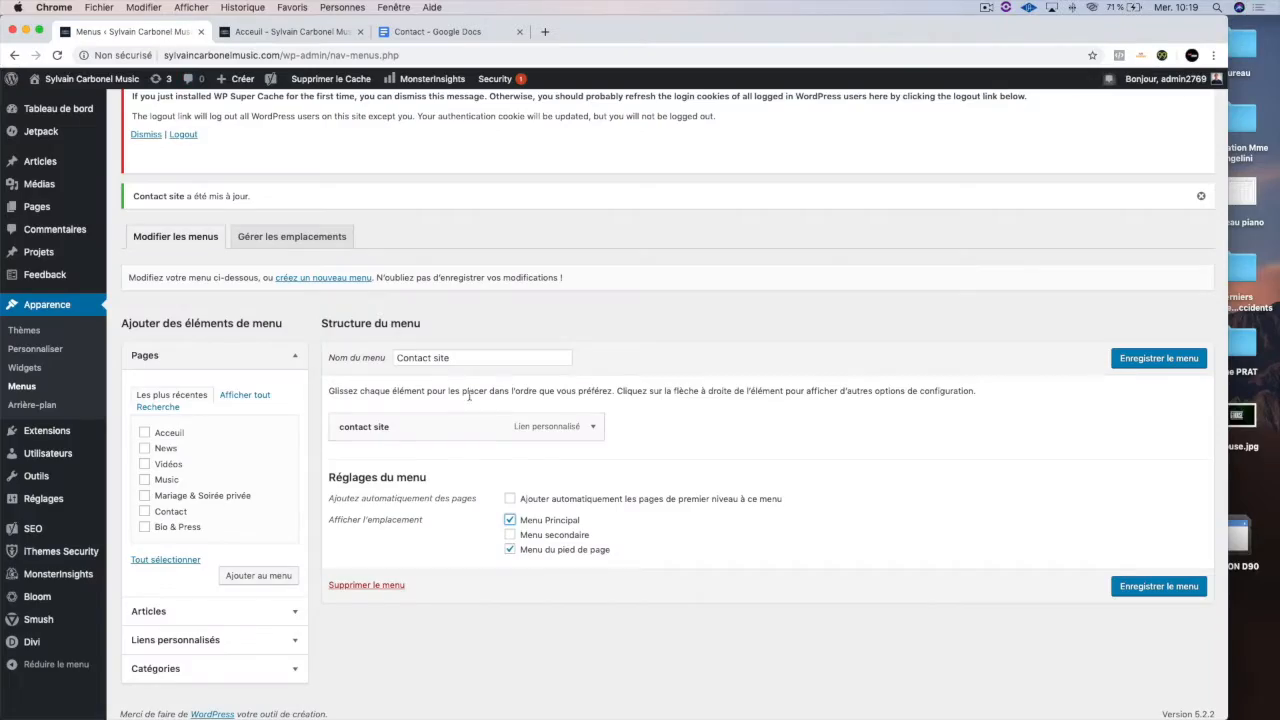
left_click(528, 520)
left_click(1139, 588)
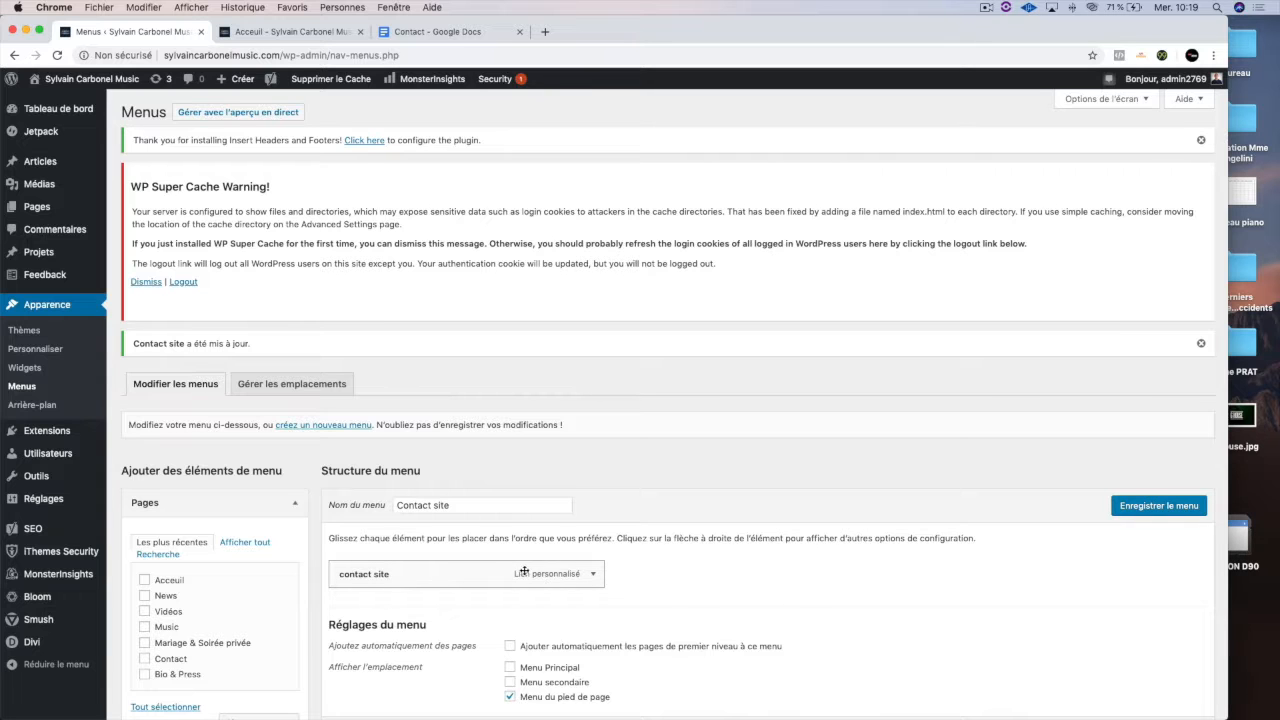
Expand the contact site menu item and compare its web address with the URL of the website's Contact page.
scroll(477, 573, "down", 3)
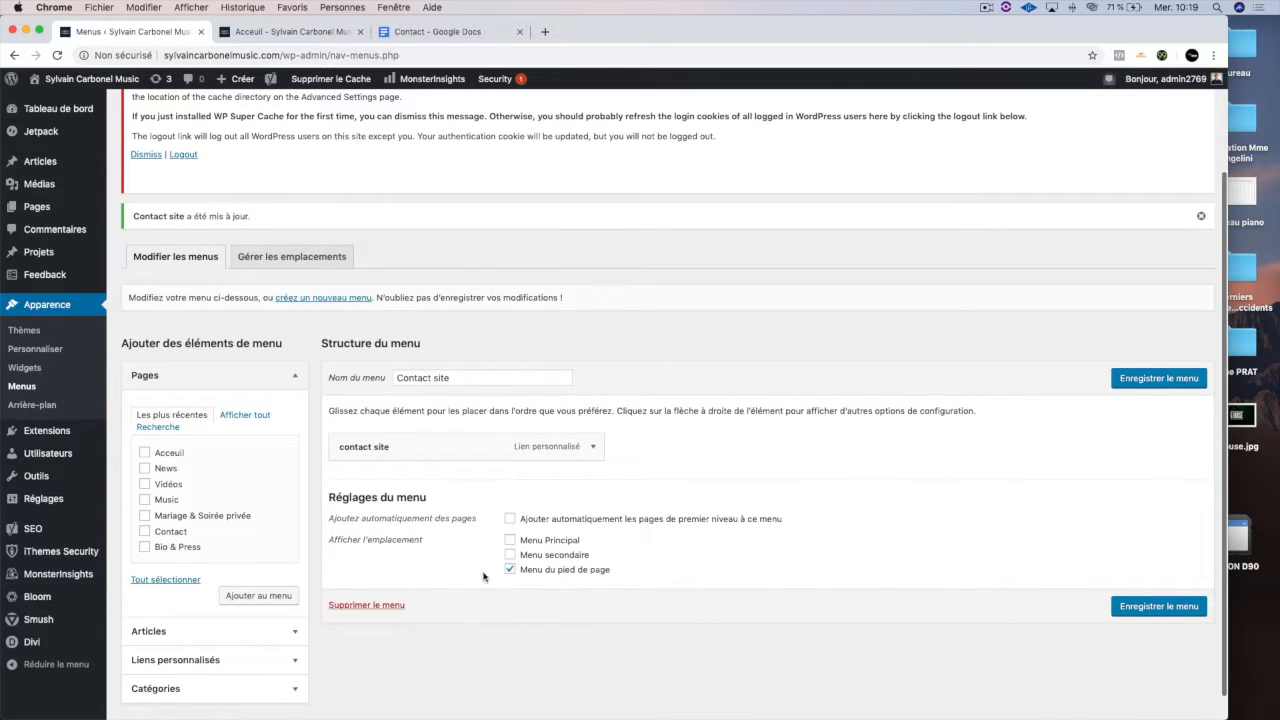
left_click(587, 450)
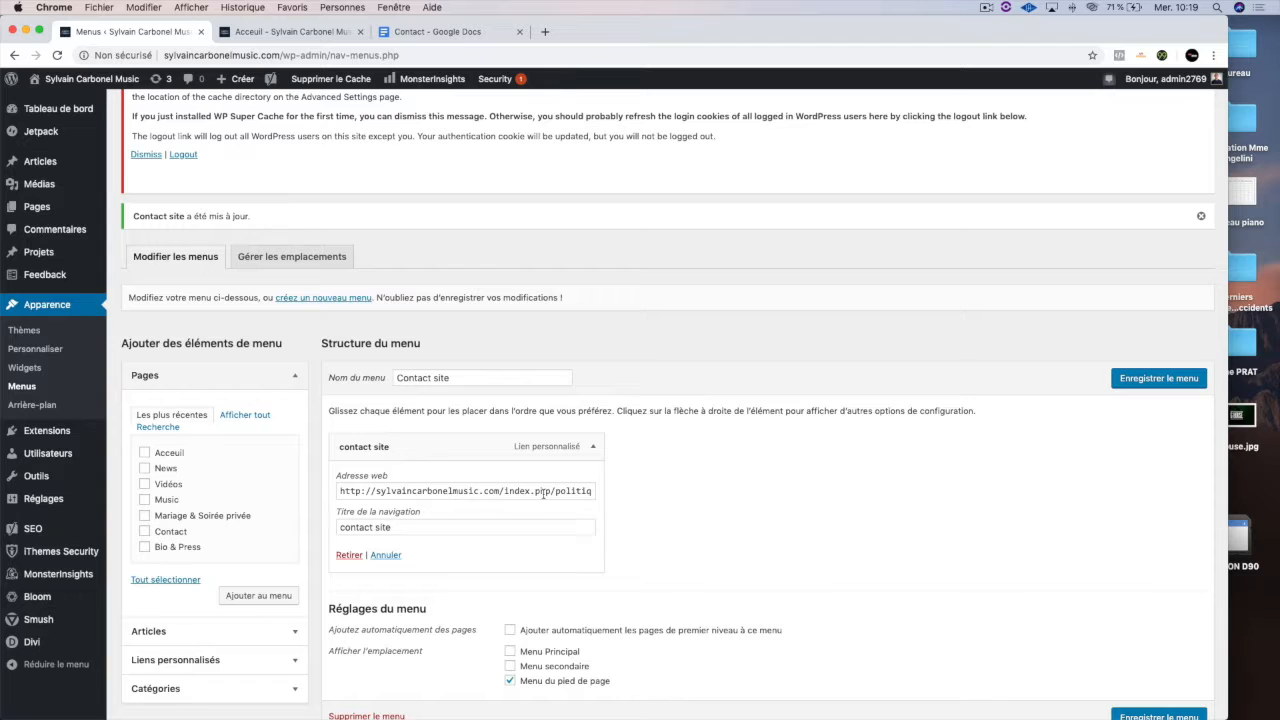
left_click(335, 38)
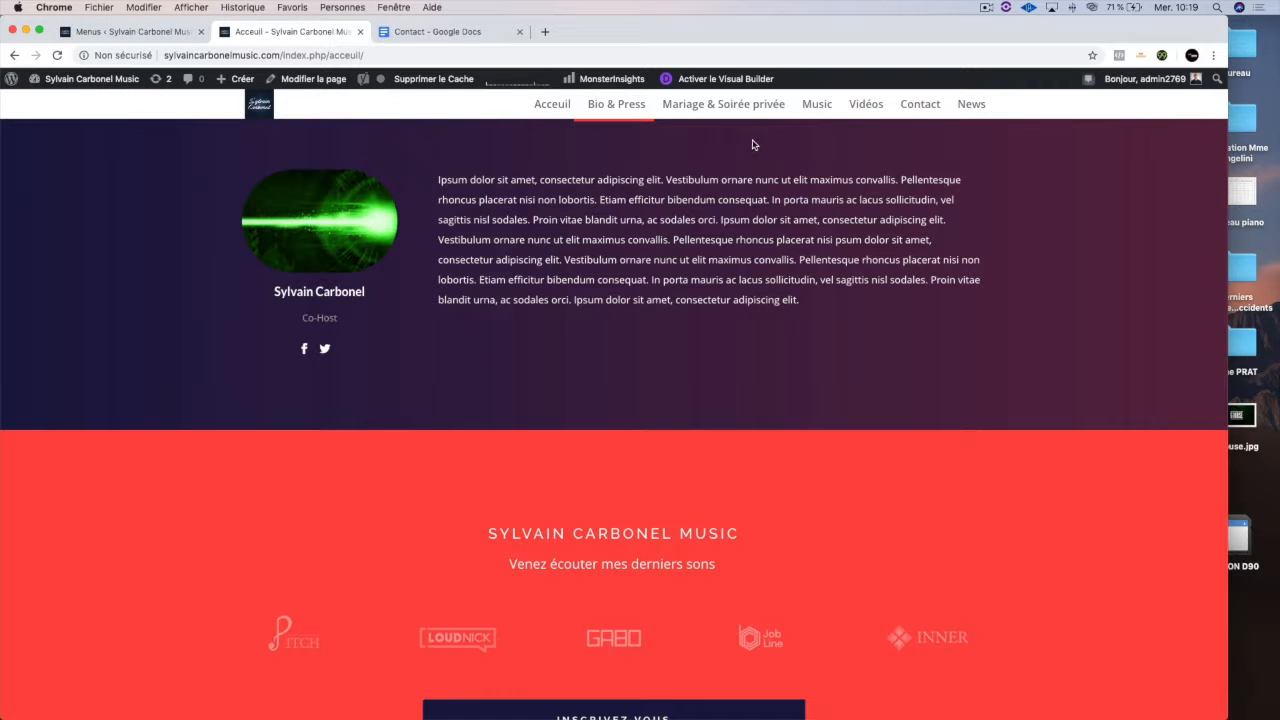
left_click(913, 106)
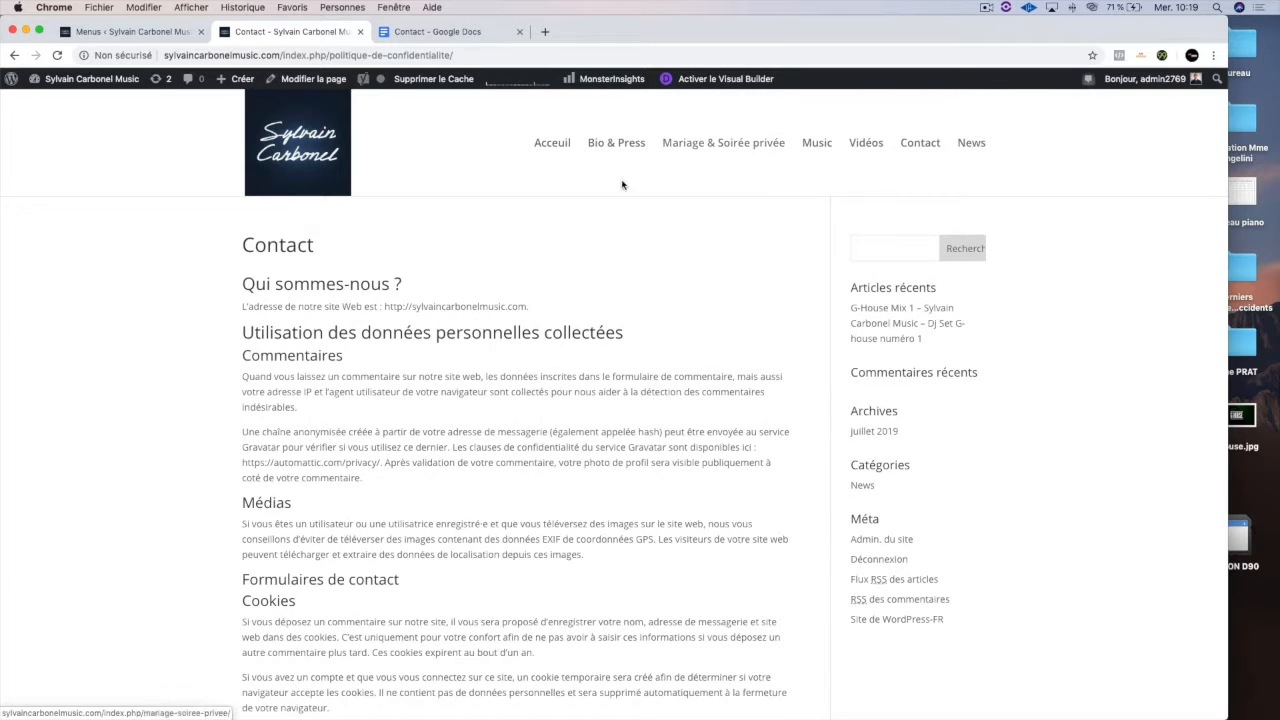
left_click(325, 56)
double_click(325, 56)
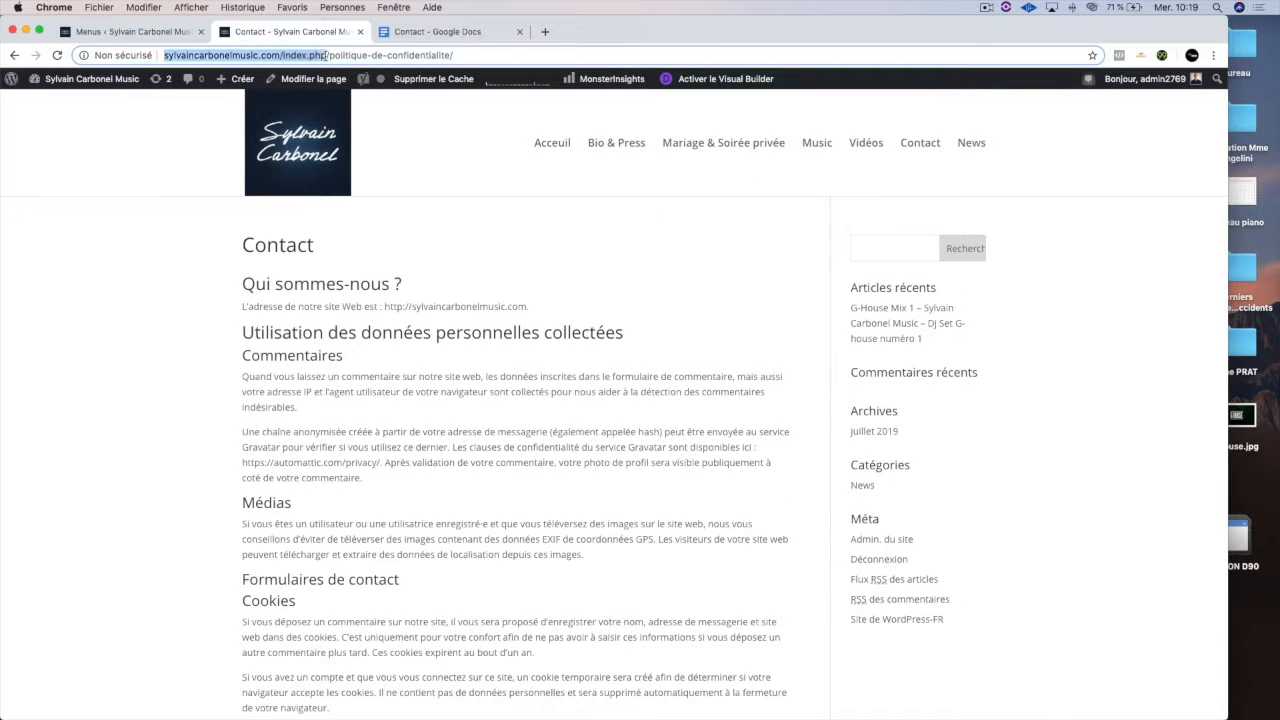
double_click(325, 56)
left_click(325, 56)
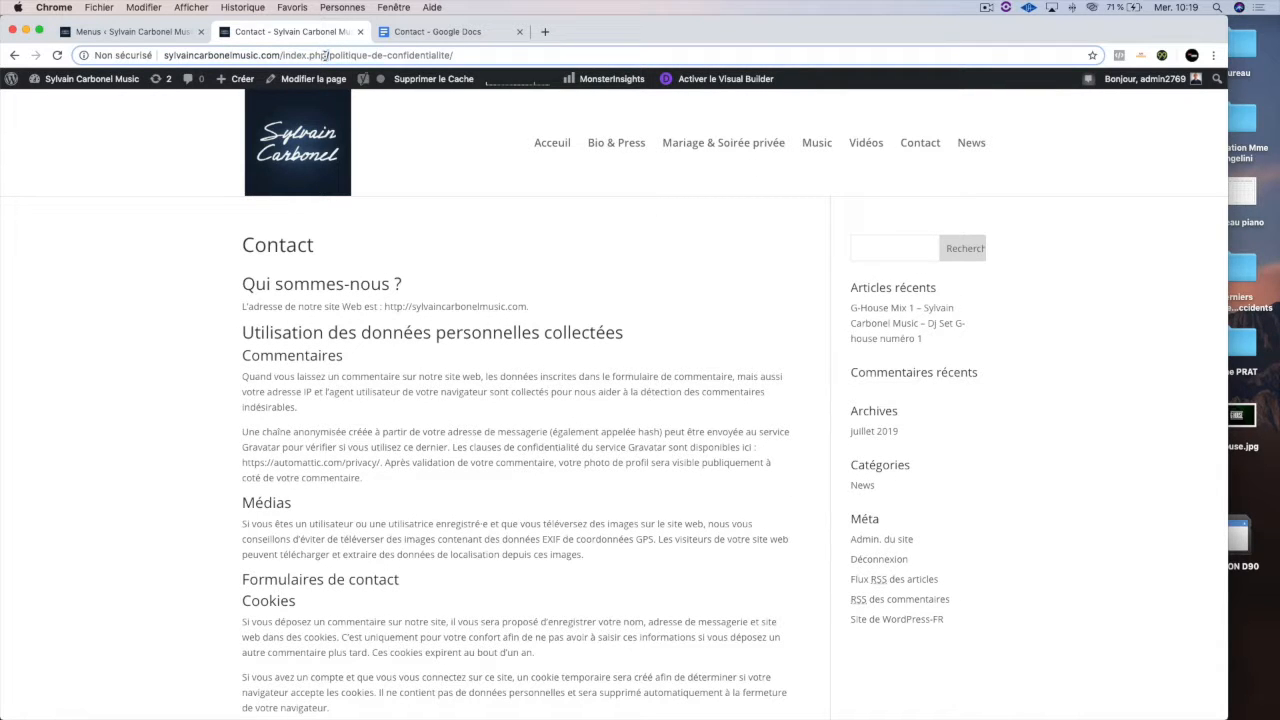
triple_click(325, 56)
left_click(181, 33)
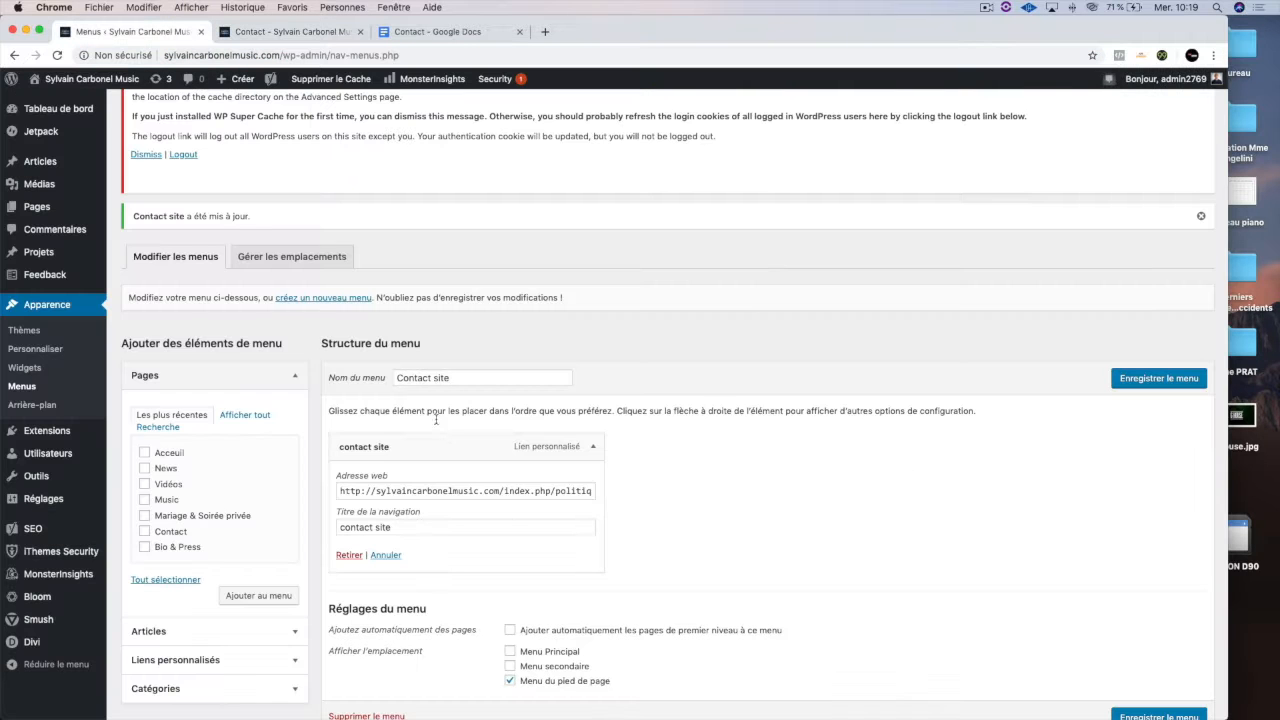
triple_click(451, 489)
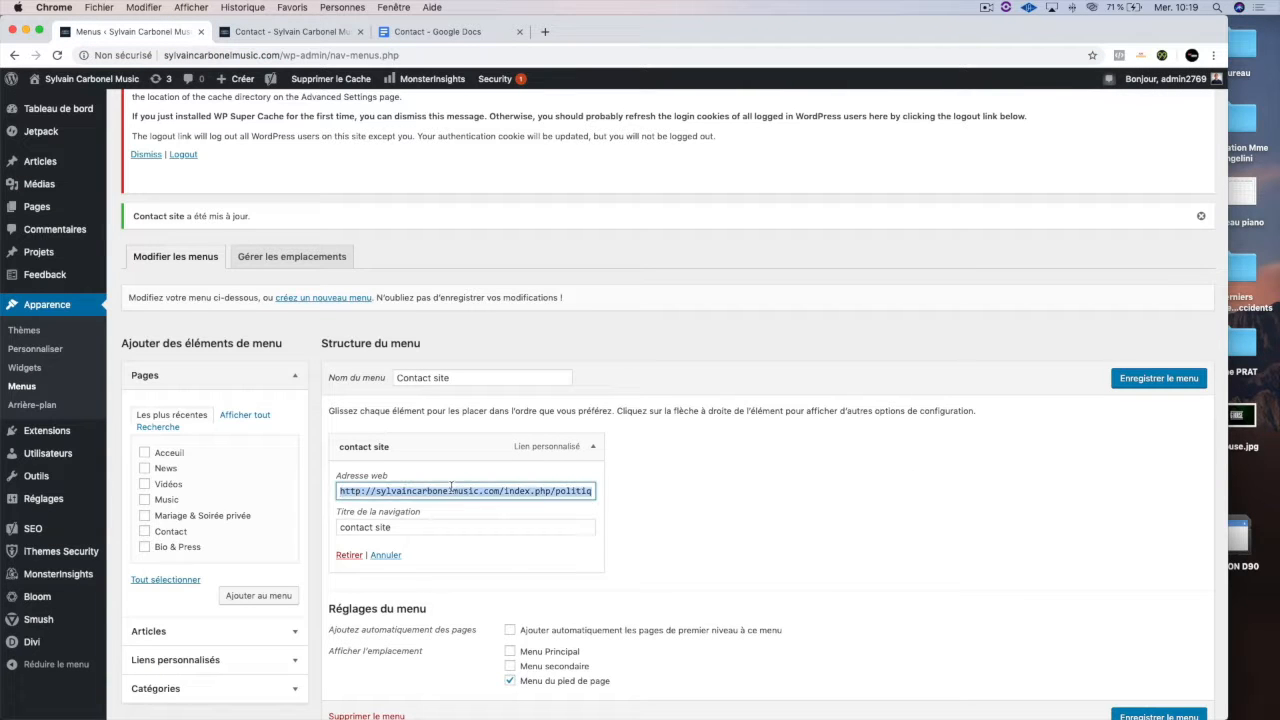
Set the contact site item's navigation title to "Mentions légales" and save the menu.
triple_click(384, 529)
type("Mentions ")
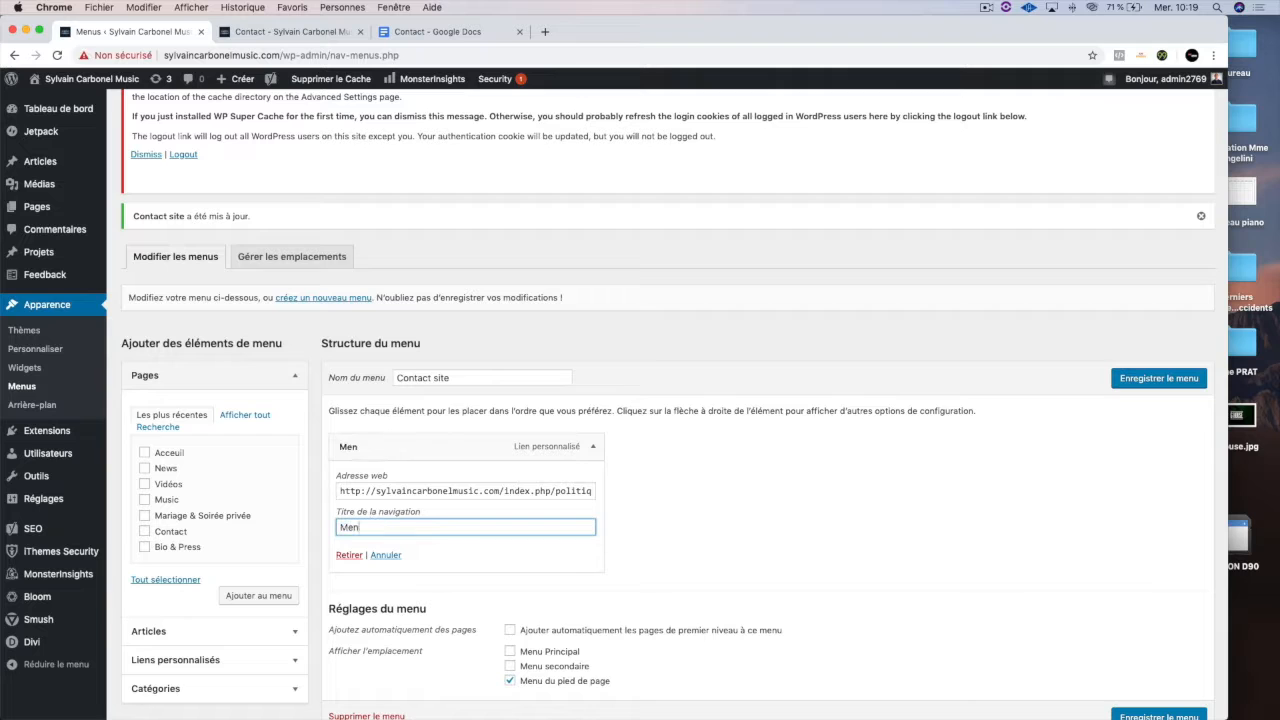
type("légales")
left_click(1147, 379)
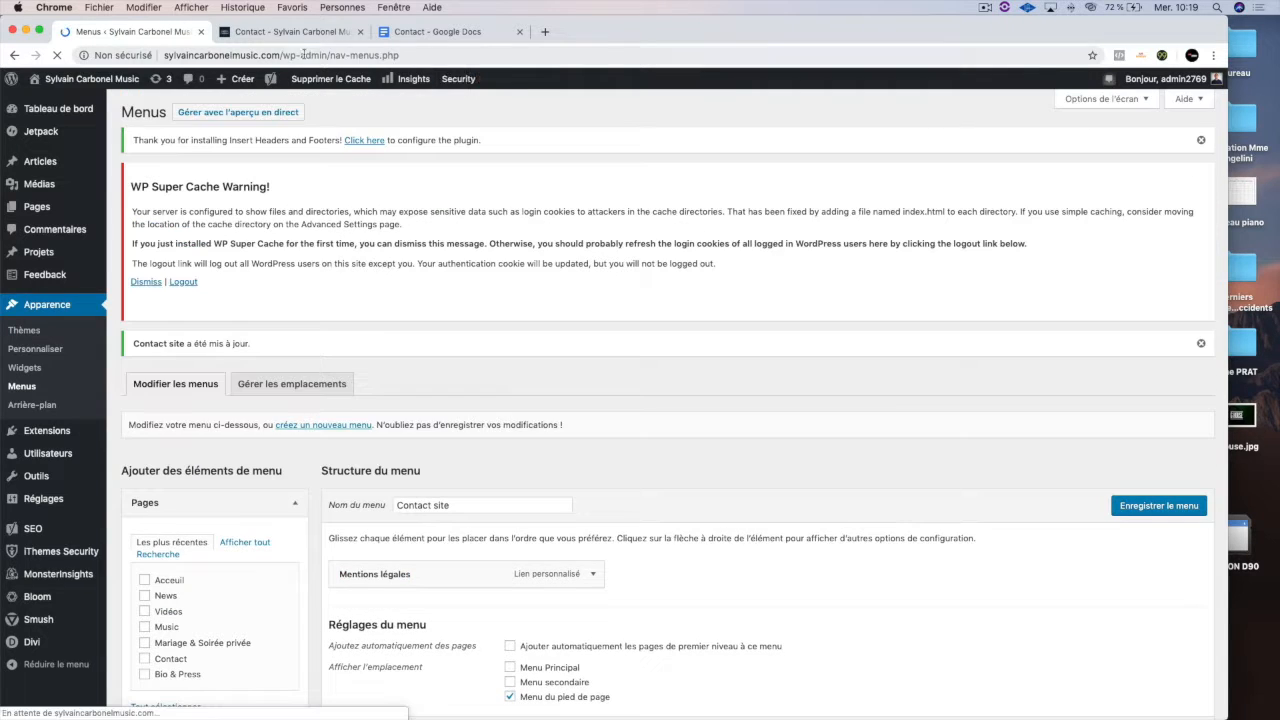
Reload the website's Contact page, open the Mentions légales link in its footer, and review the page it leads to.
left_click(298, 34)
key("super+r")
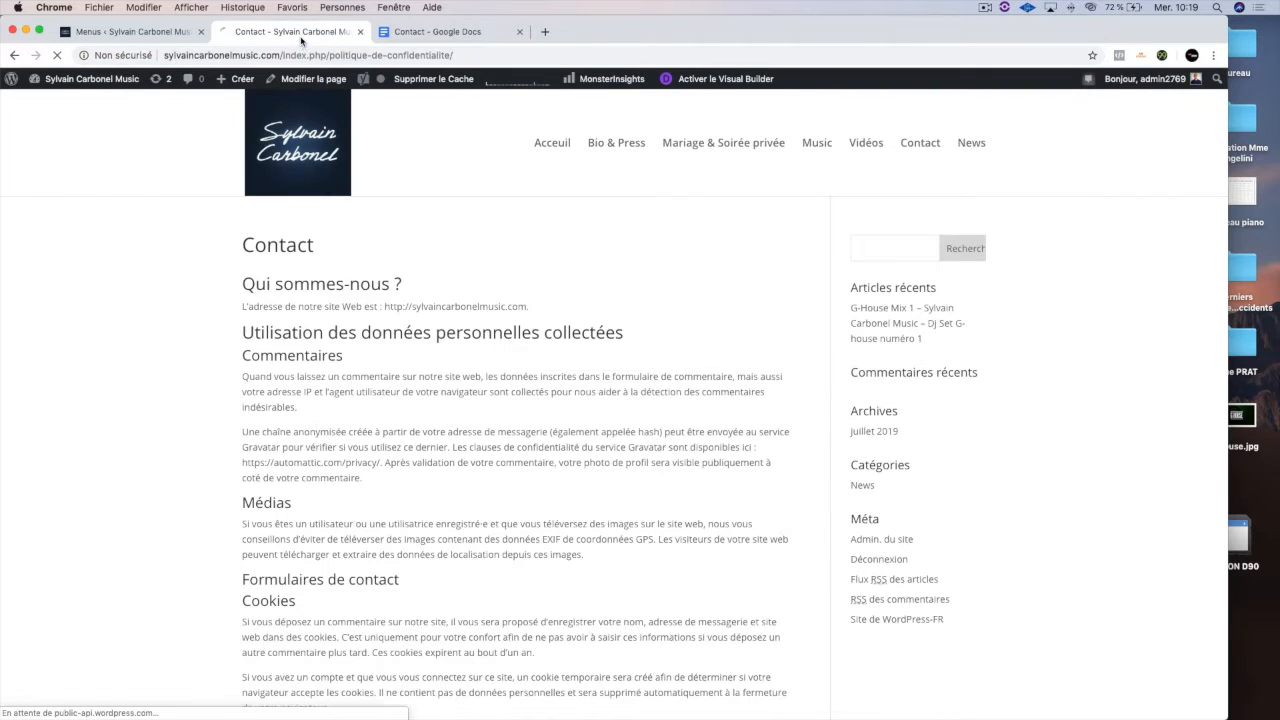
scroll(562, 196, "down", 1)
scroll(560, 195, "down", 10)
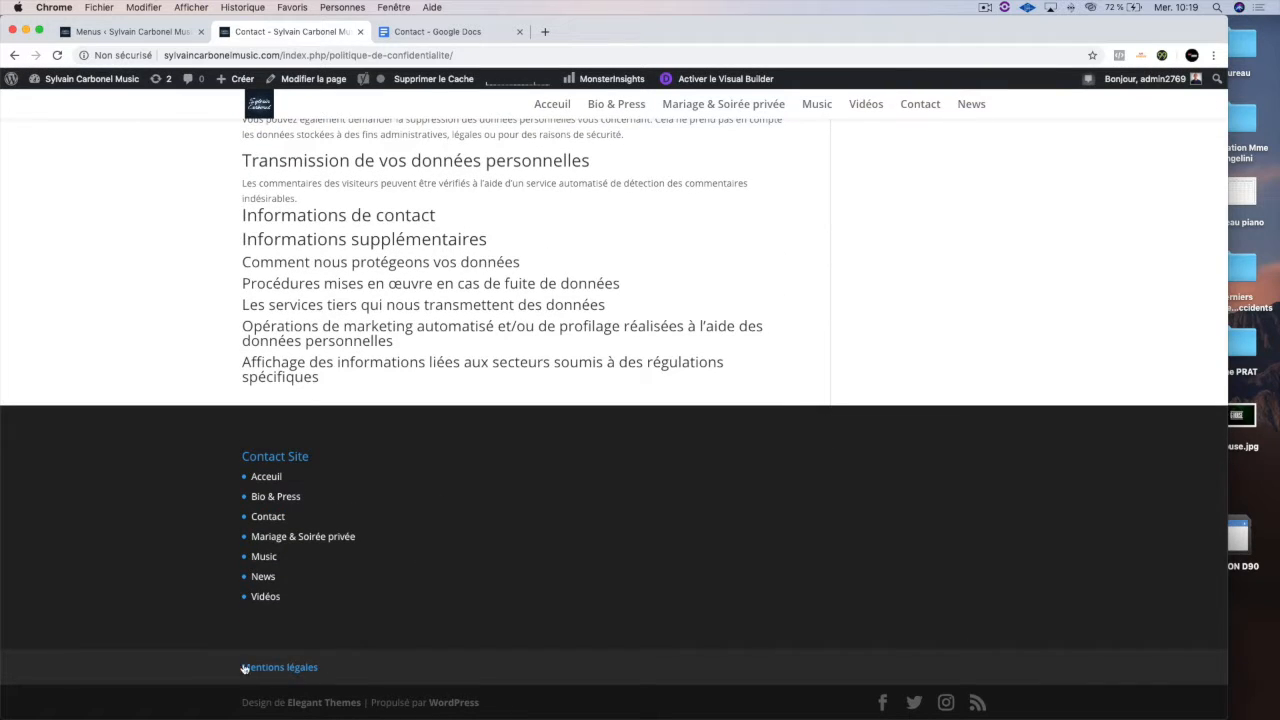
left_click(279, 669)
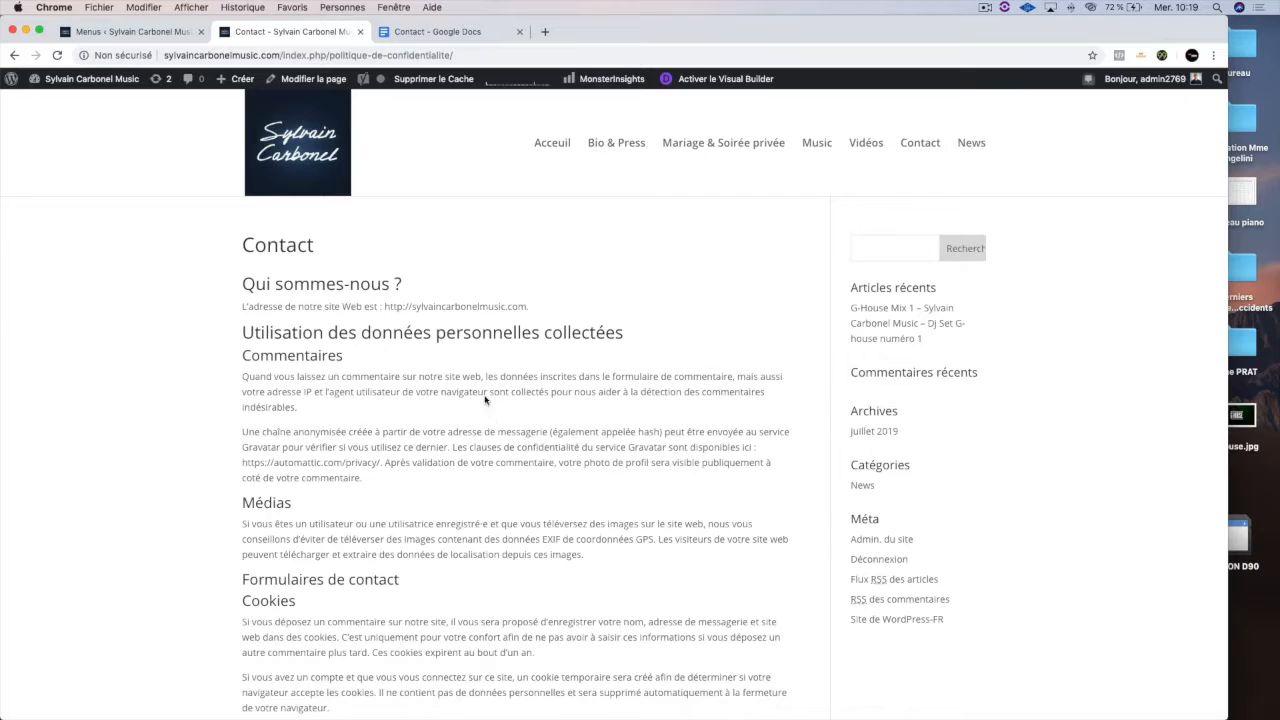
scroll(603, 383, "down", 10)
scroll(603, 383, "up", 10)
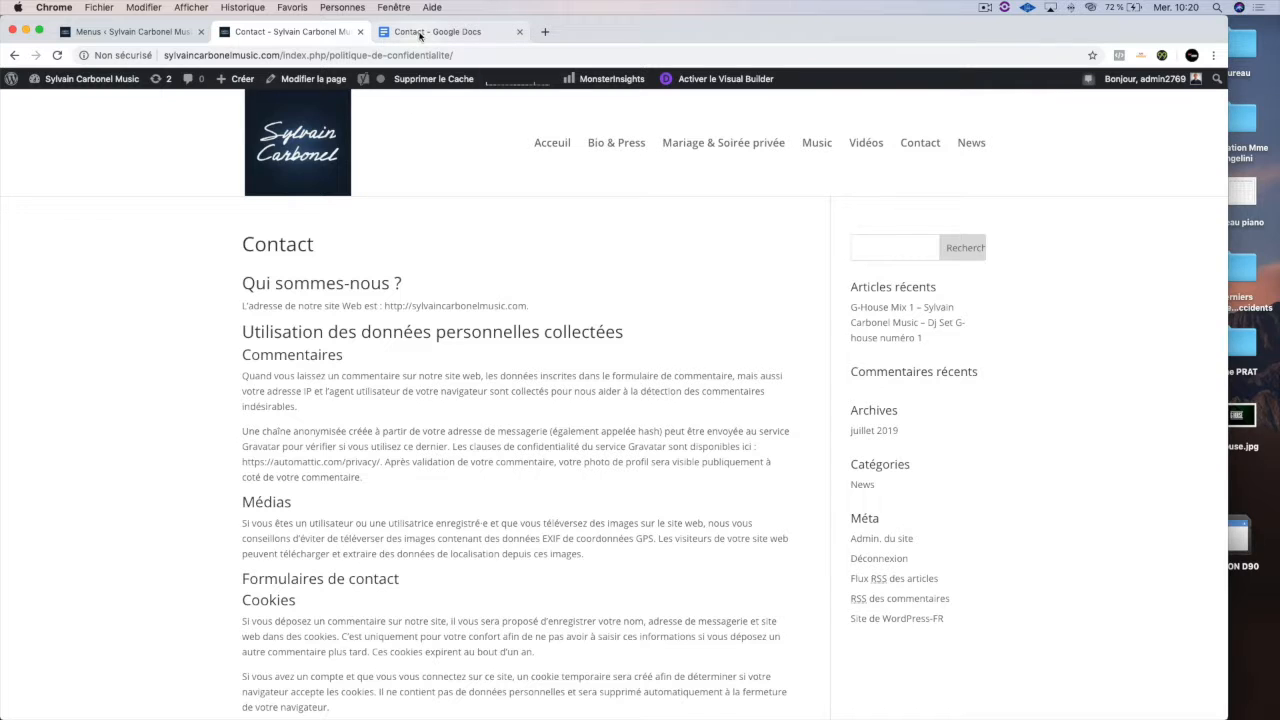
Compare the Contact site menu settings with the footer displayed on the website's Contact page.
left_click(156, 32)
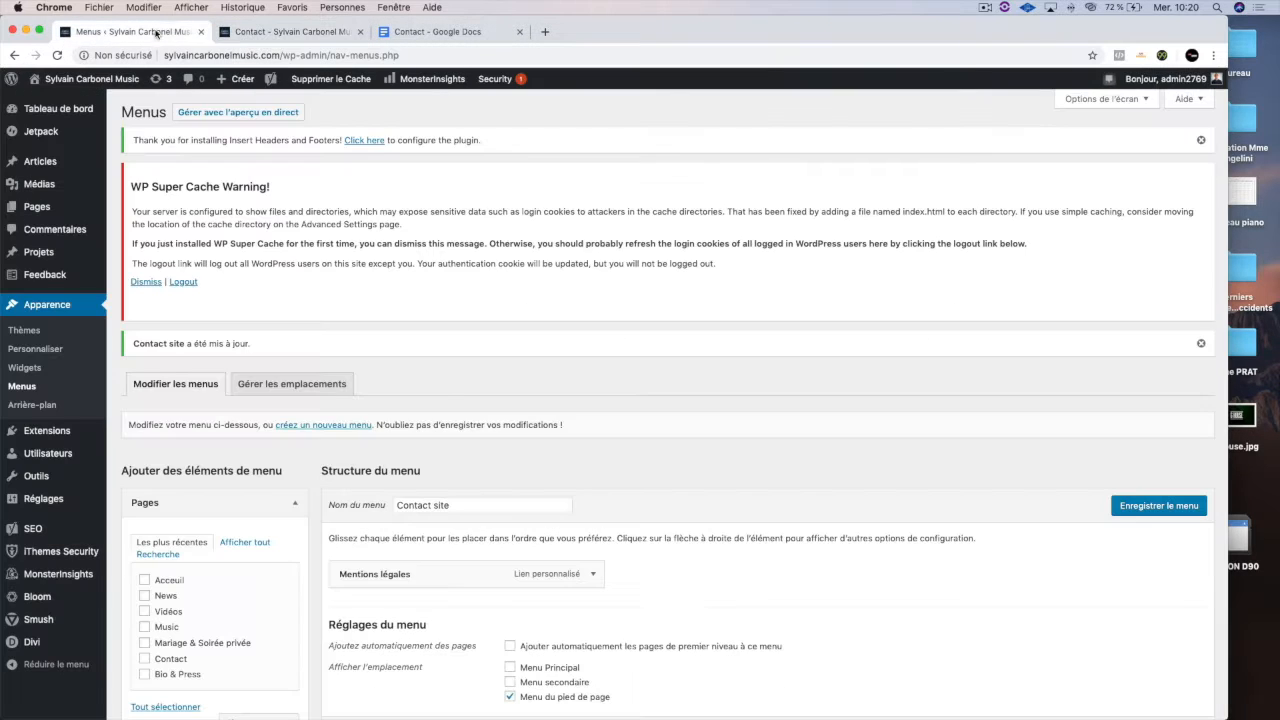
scroll(240, 440, "down", 2)
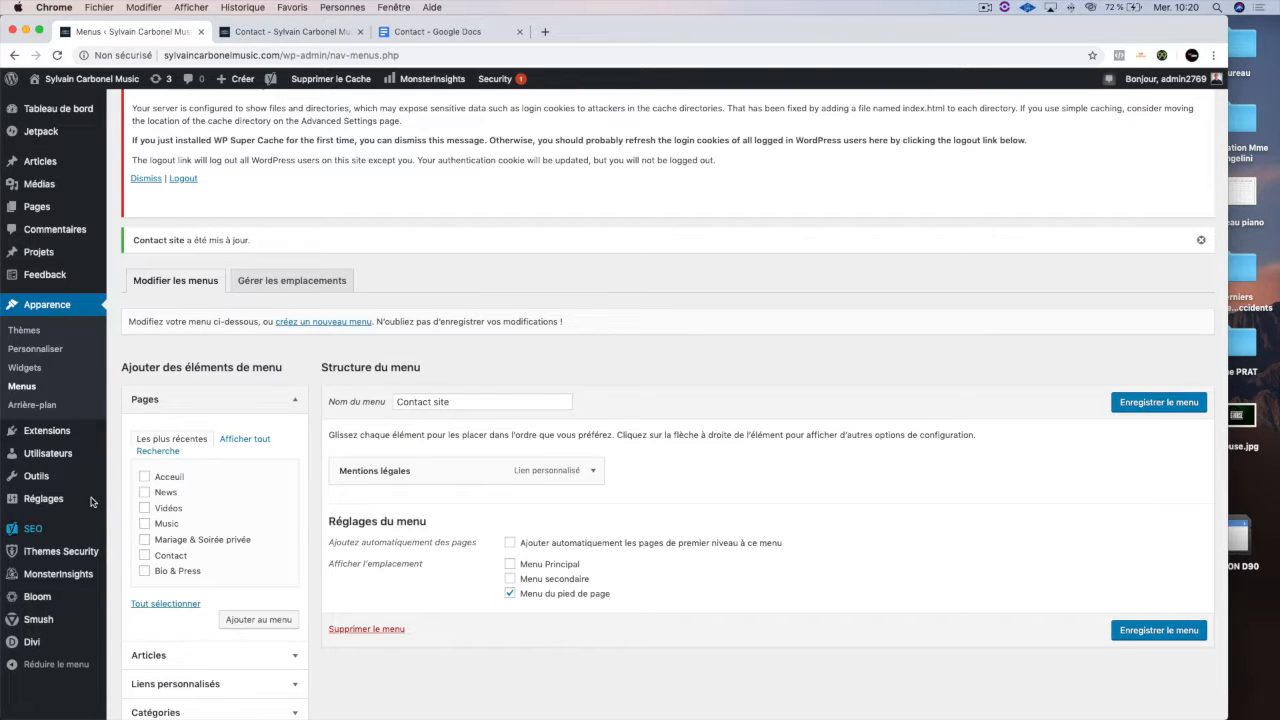
left_click(290, 33)
scroll(403, 565, "down", 10)
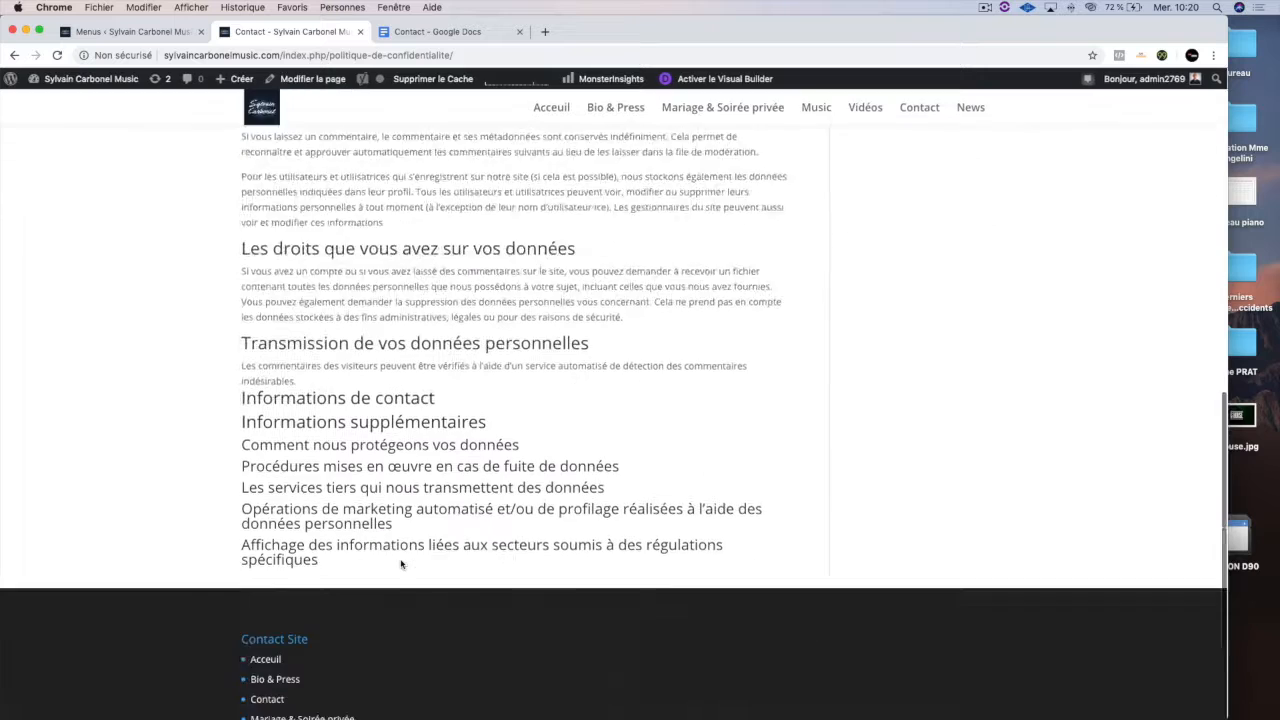
Open the theme customizer's widget settings for the footer area Zone Pied de page #1.
left_click(150, 32)
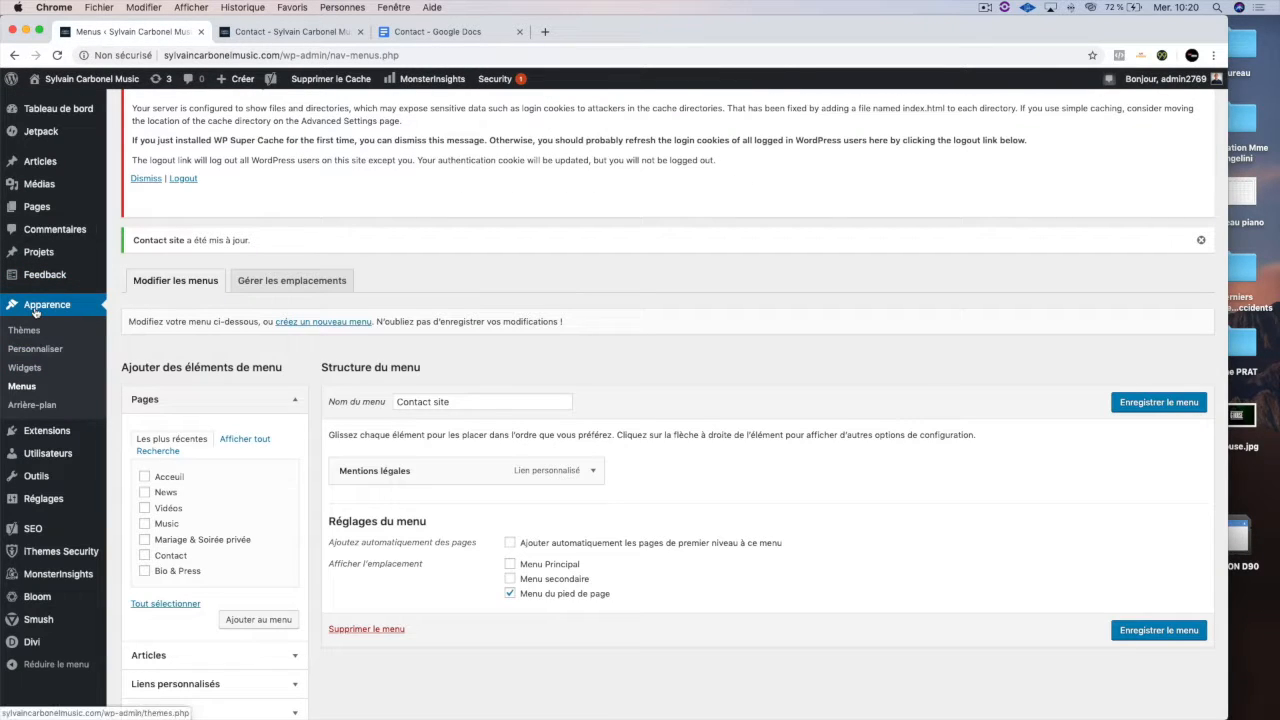
left_click(34, 350)
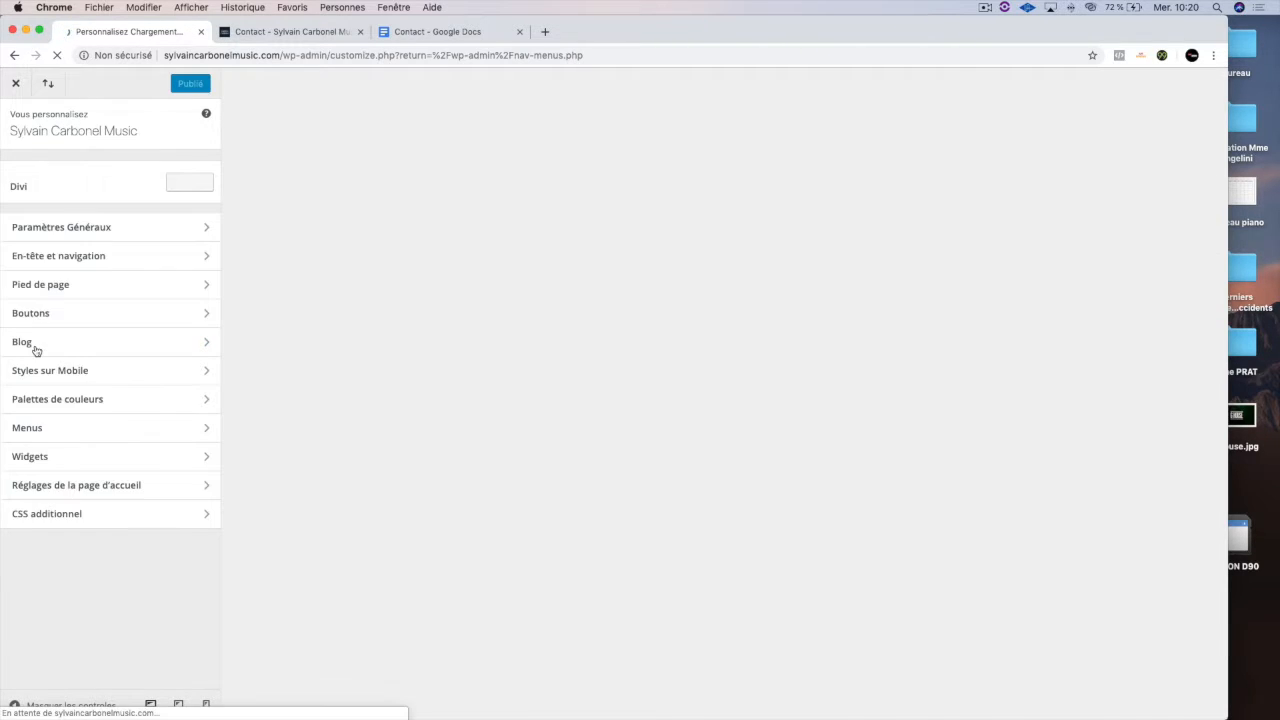
left_click(72, 456)
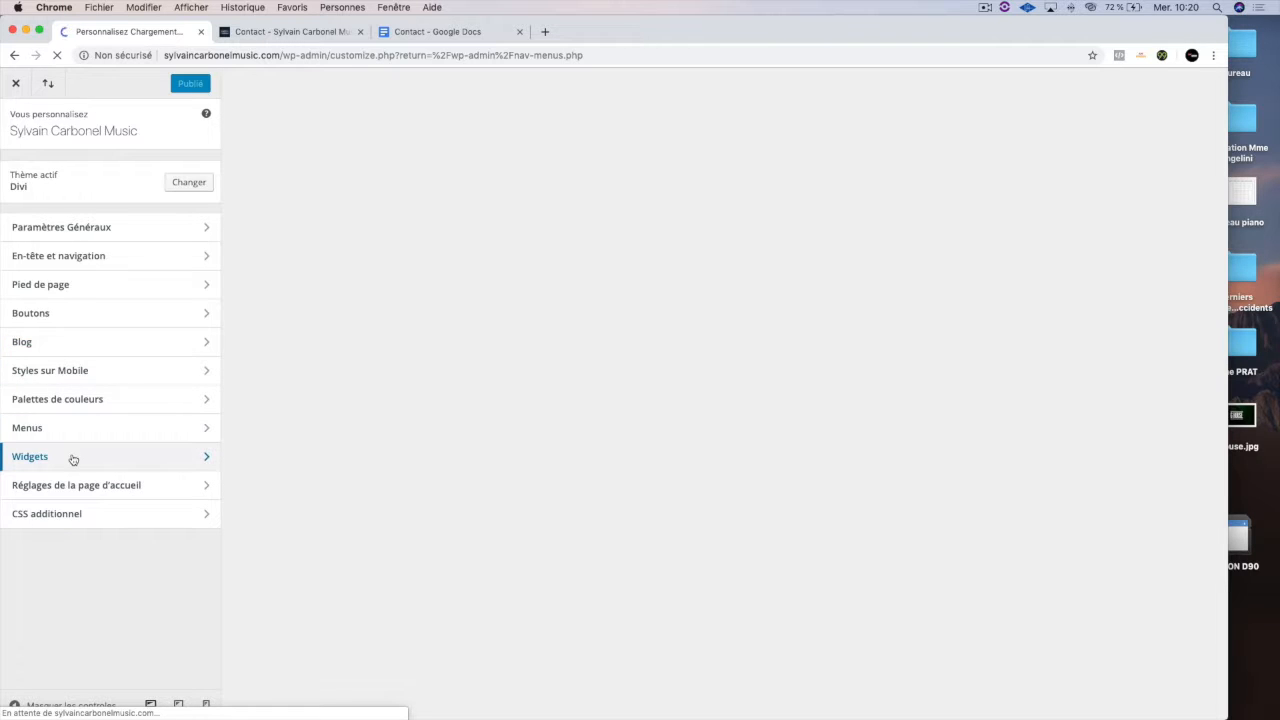
left_click(120, 201)
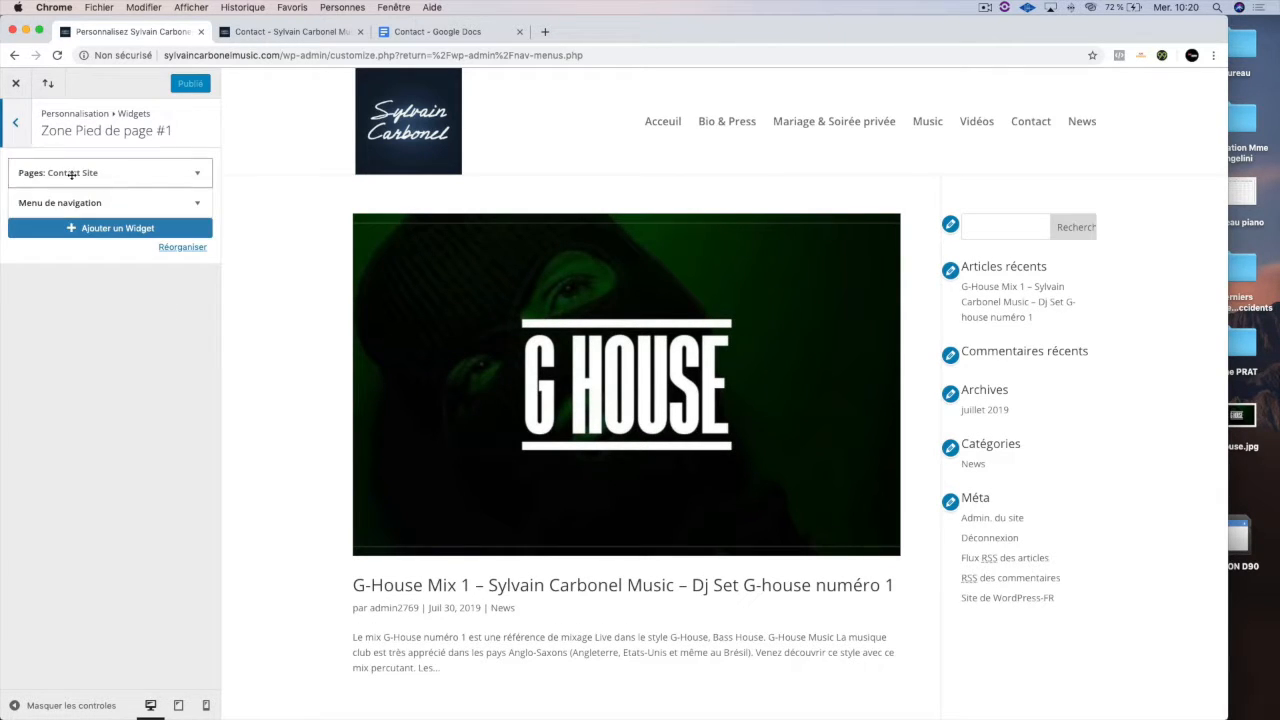
left_click(15, 122)
left_click(15, 122)
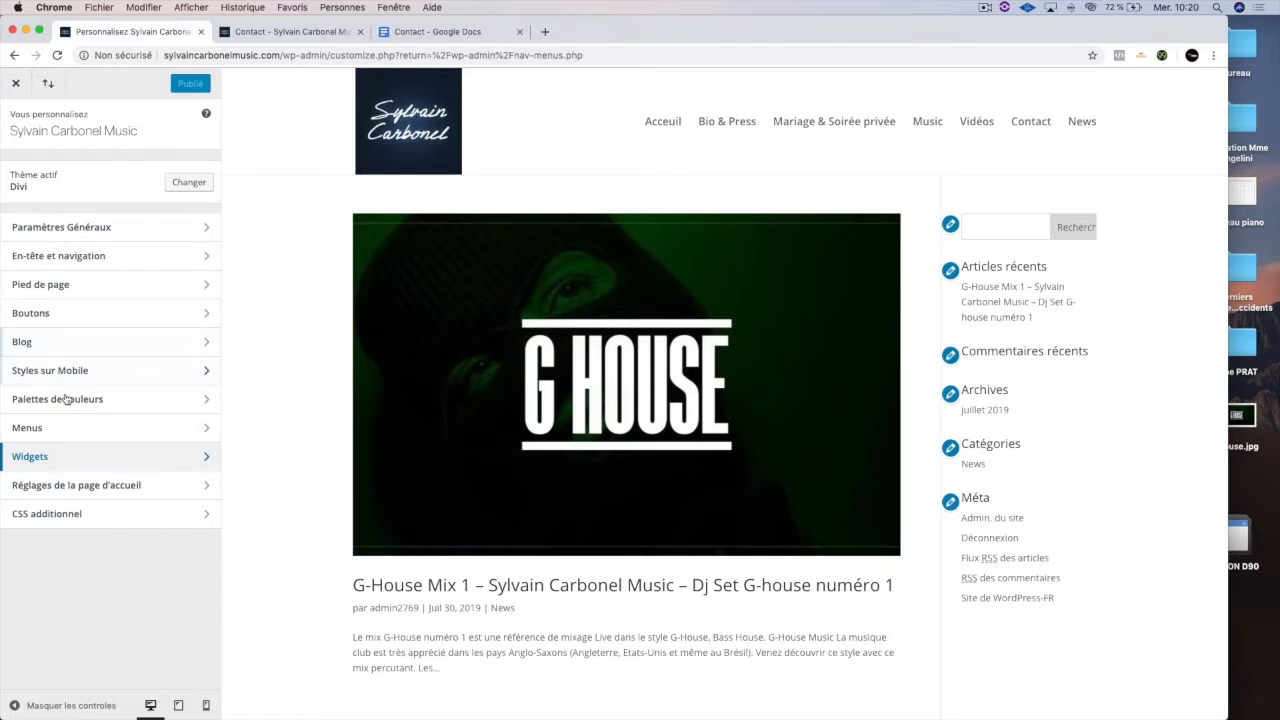
left_click(45, 460)
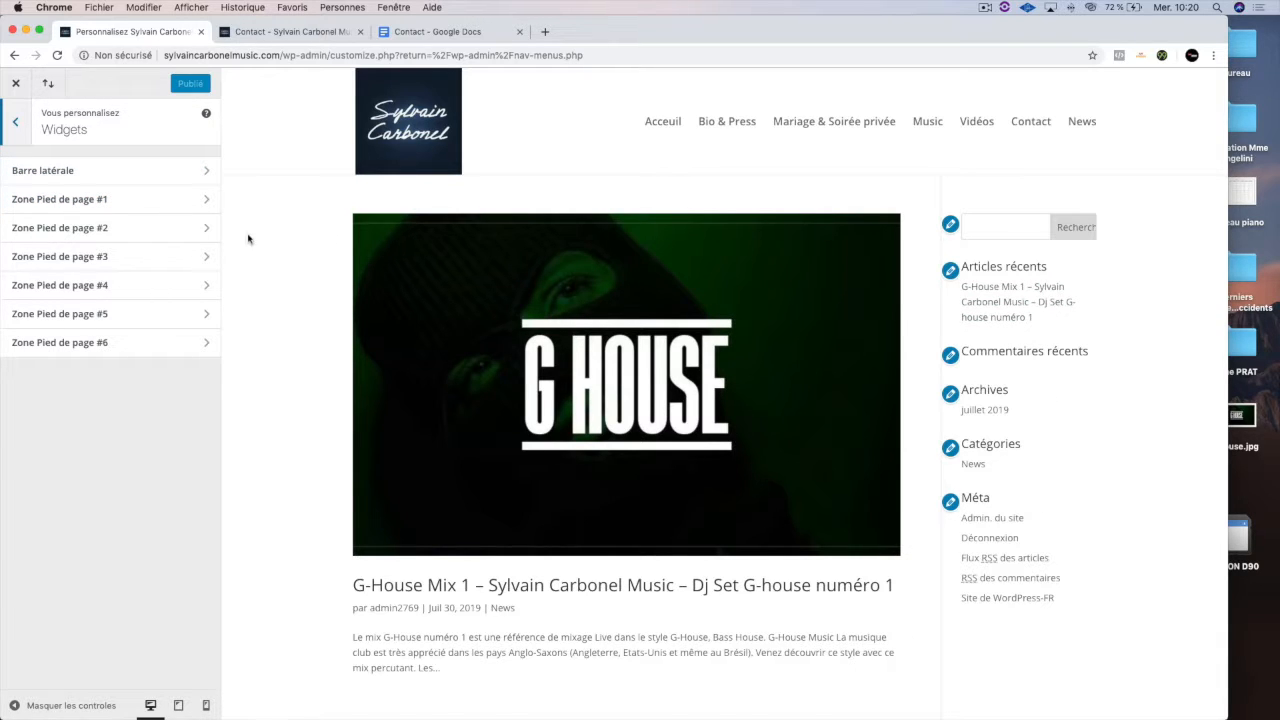
left_click(90, 206)
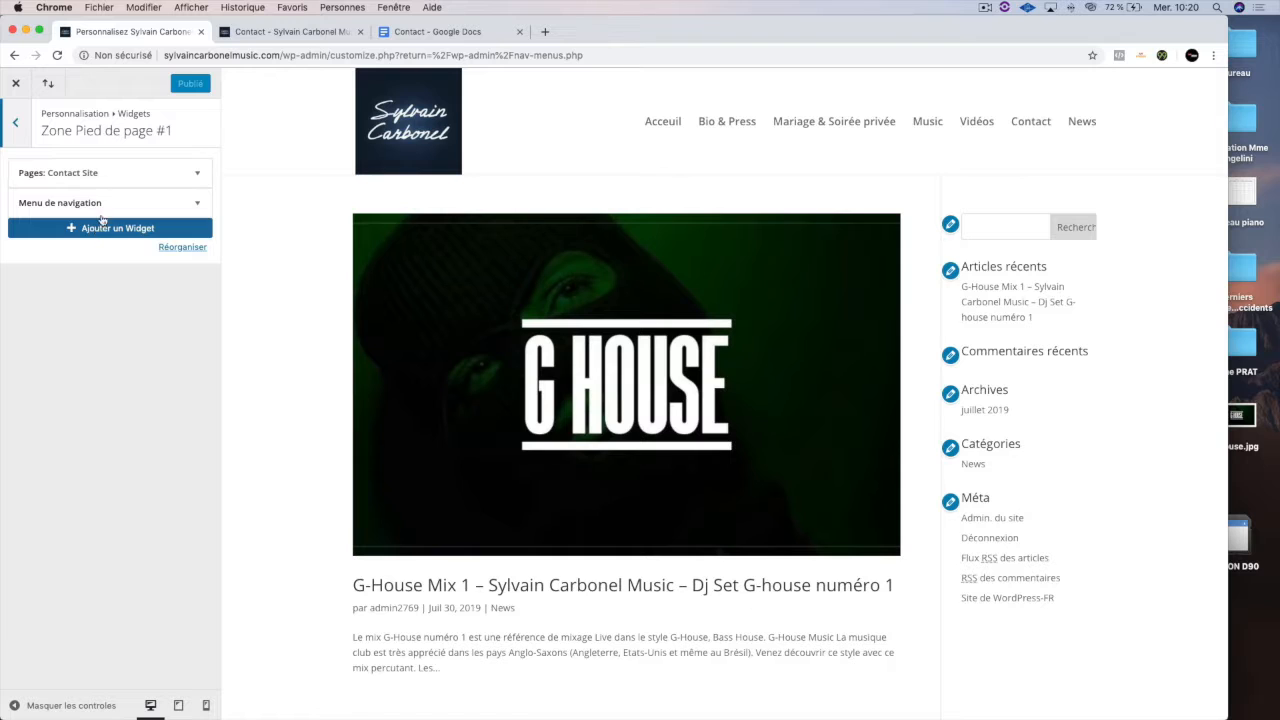
Review the settings of the Pages and Menu de navigation widgets in Zone Pied de page #1, including the selectable menus.
left_click(198, 174)
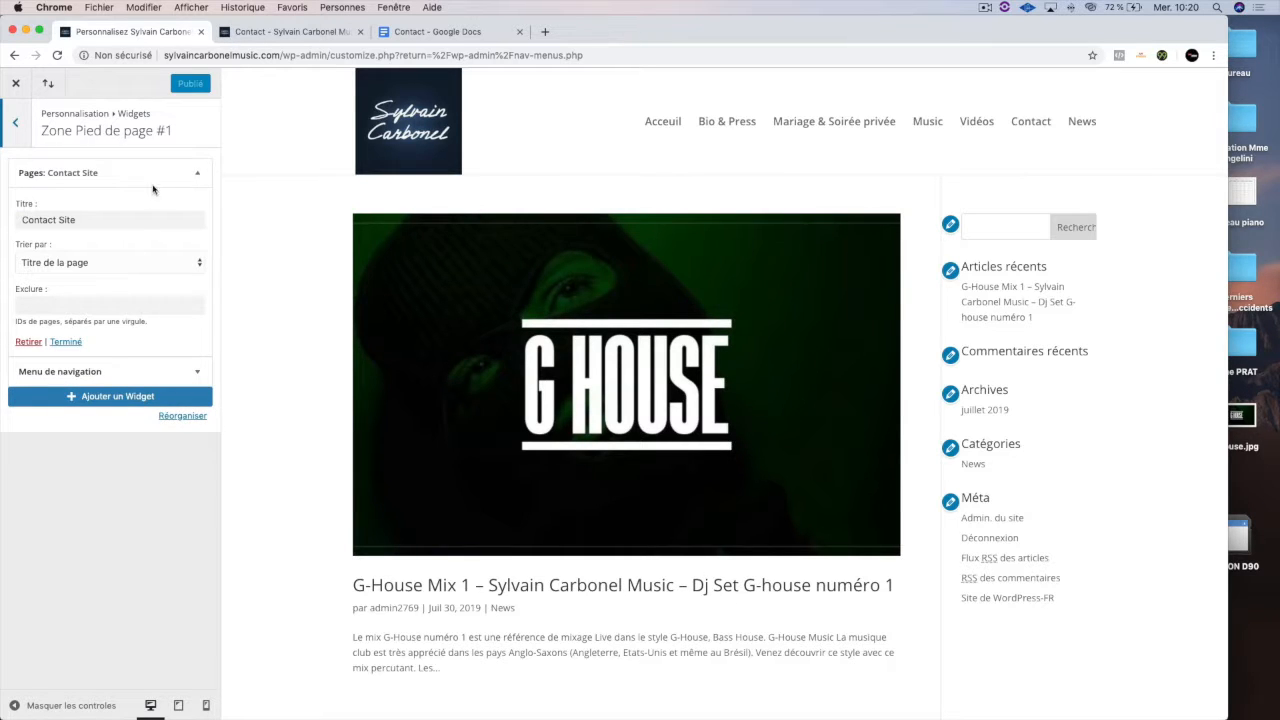
left_click(195, 175)
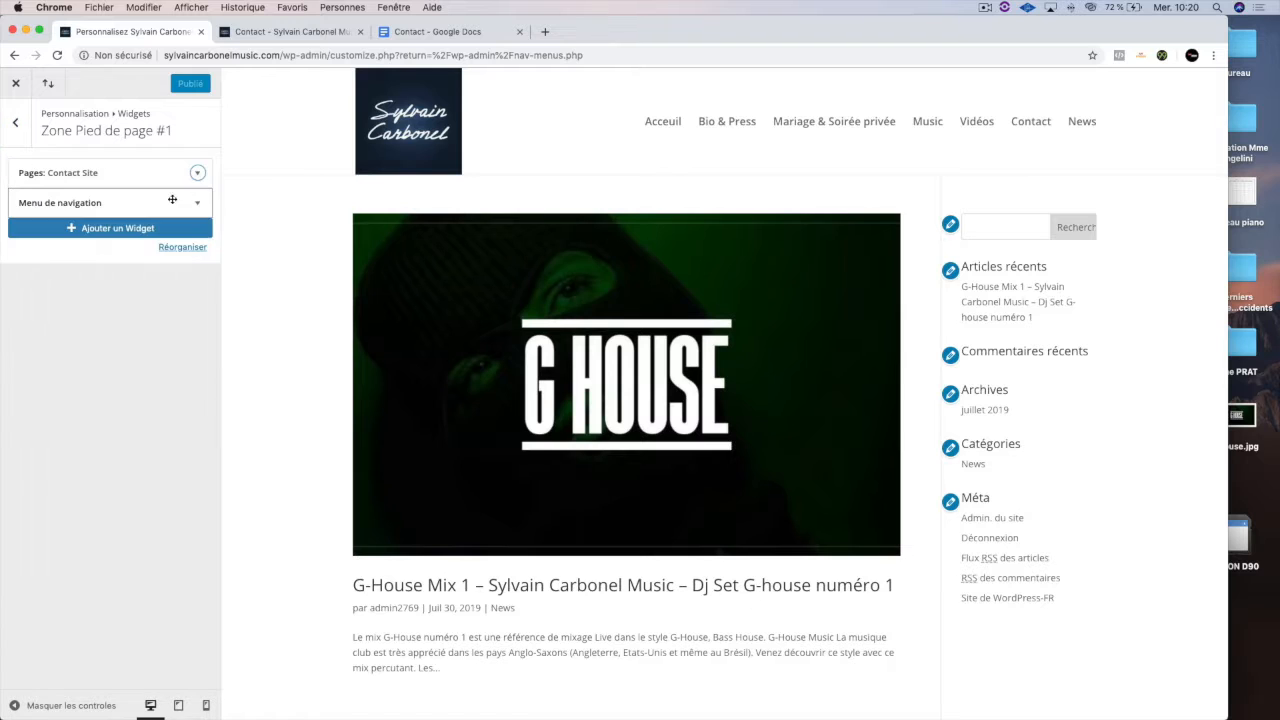
left_click(198, 204)
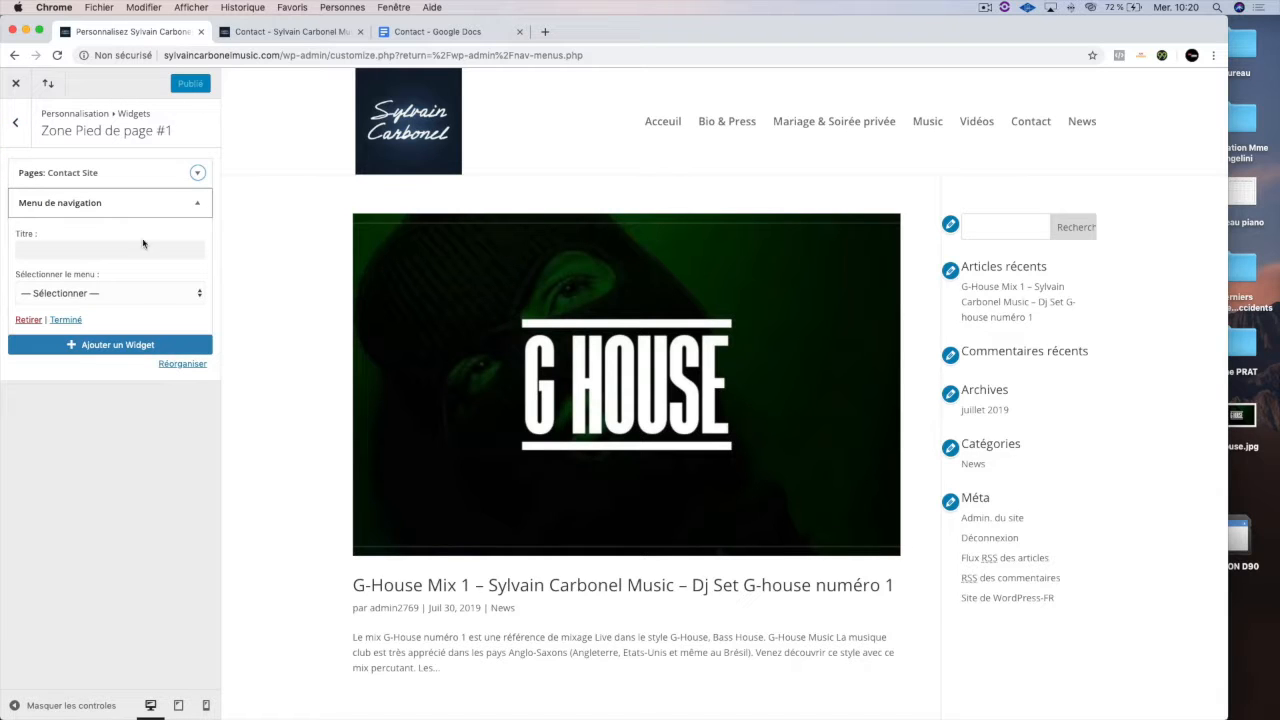
left_click(127, 293)
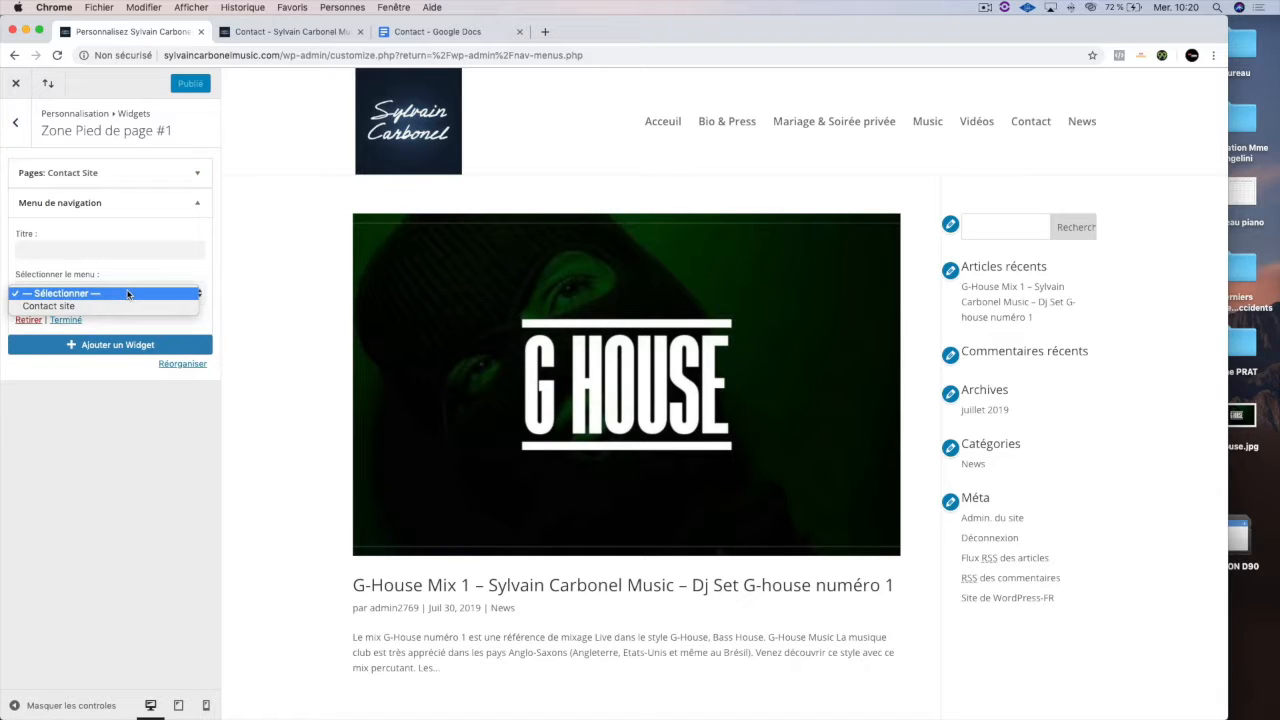
left_click(142, 254)
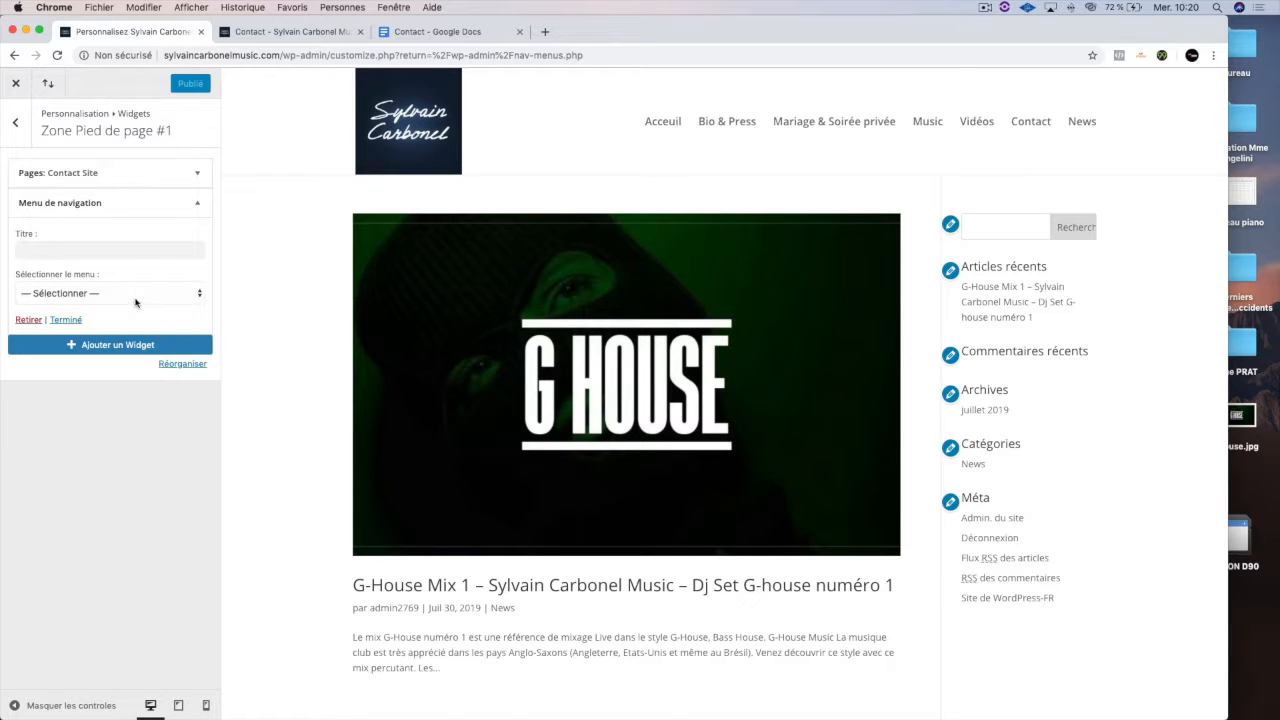
Remove the Menu de navigation and Contact Site pages widgets from Zone Pied de page #1 and check the footer preview.
left_click(29, 320)
left_click(181, 173)
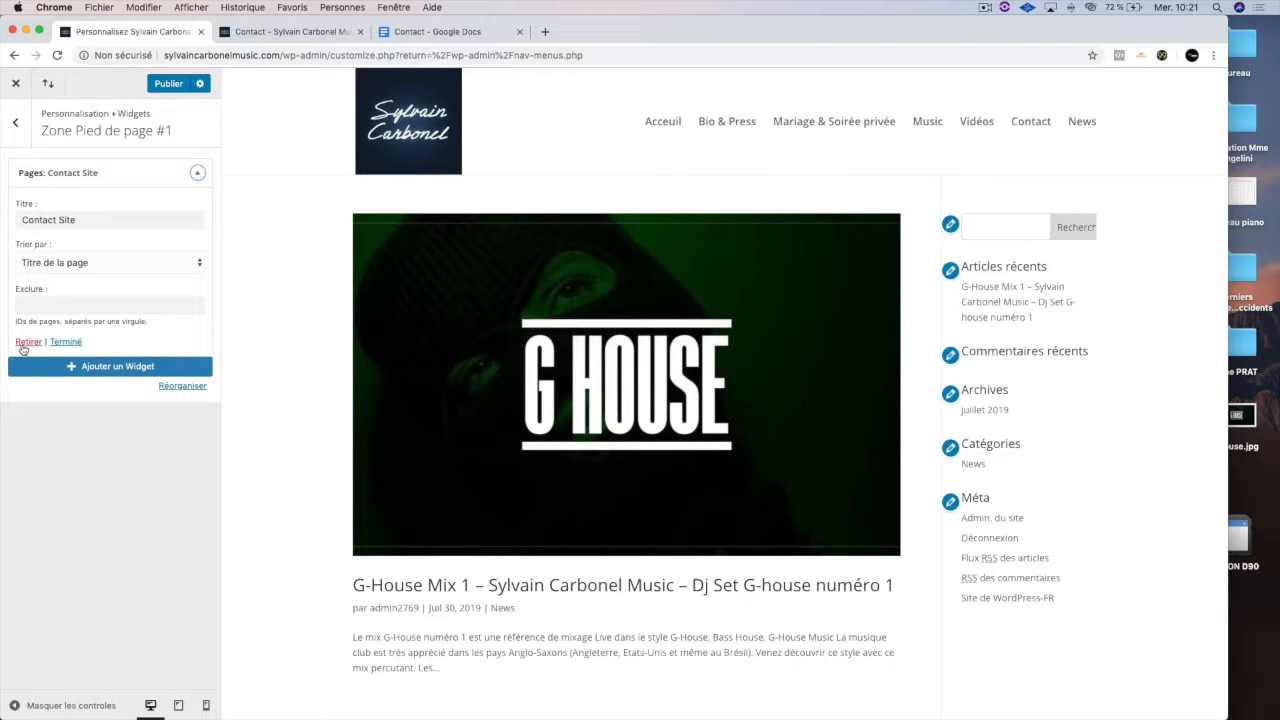
left_click(22, 348)
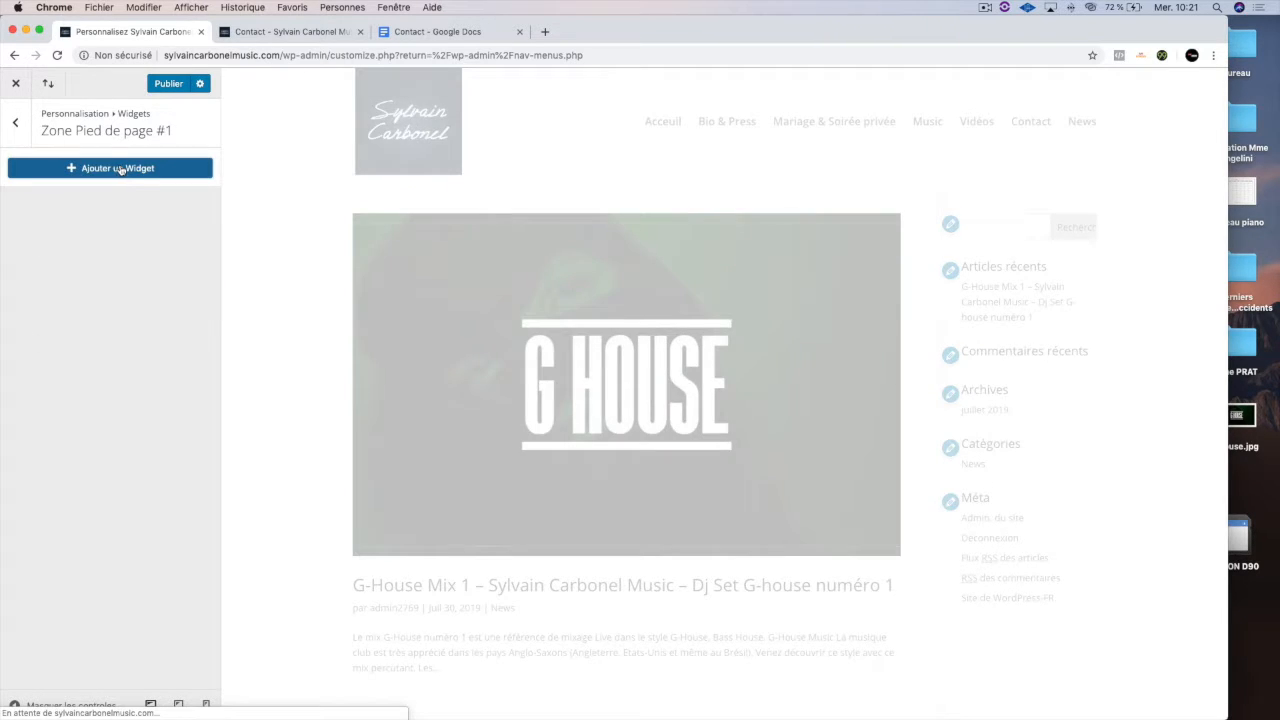
scroll(454, 383, "down", 5)
scroll(437, 609, "up", 2)
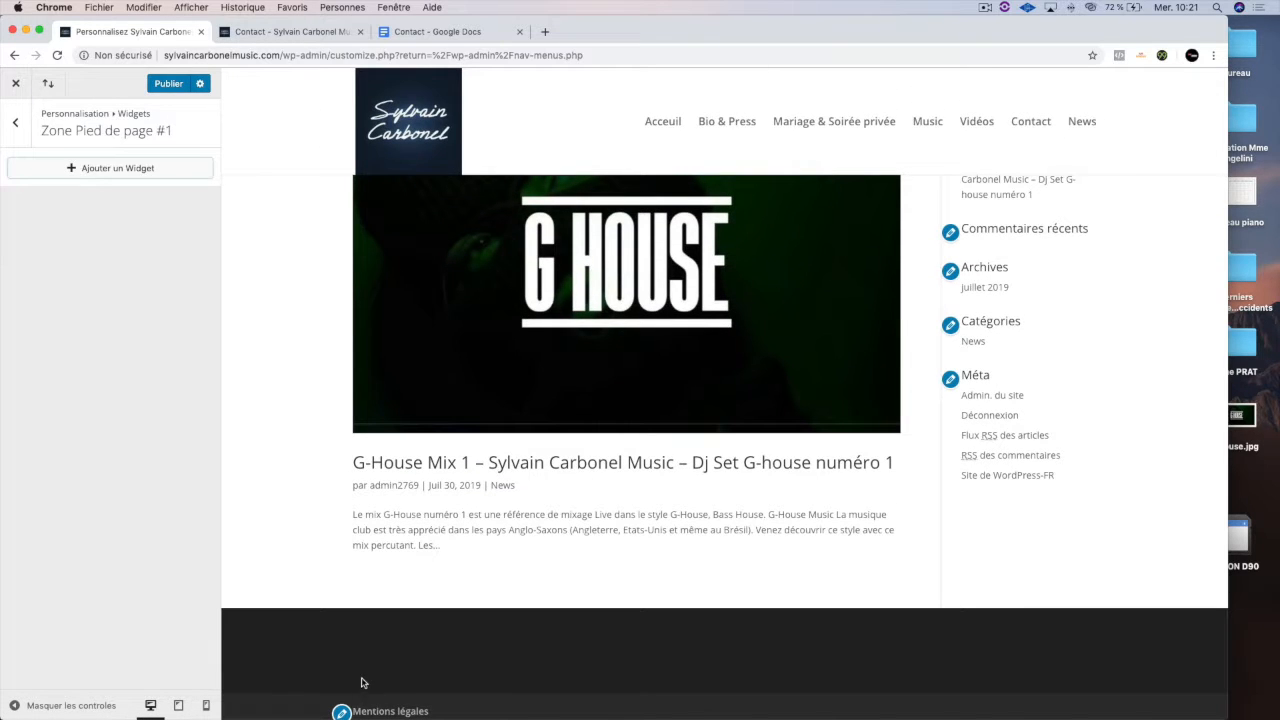
Add a Pages widget to Zone Pied de page #1.
left_click(101, 170)
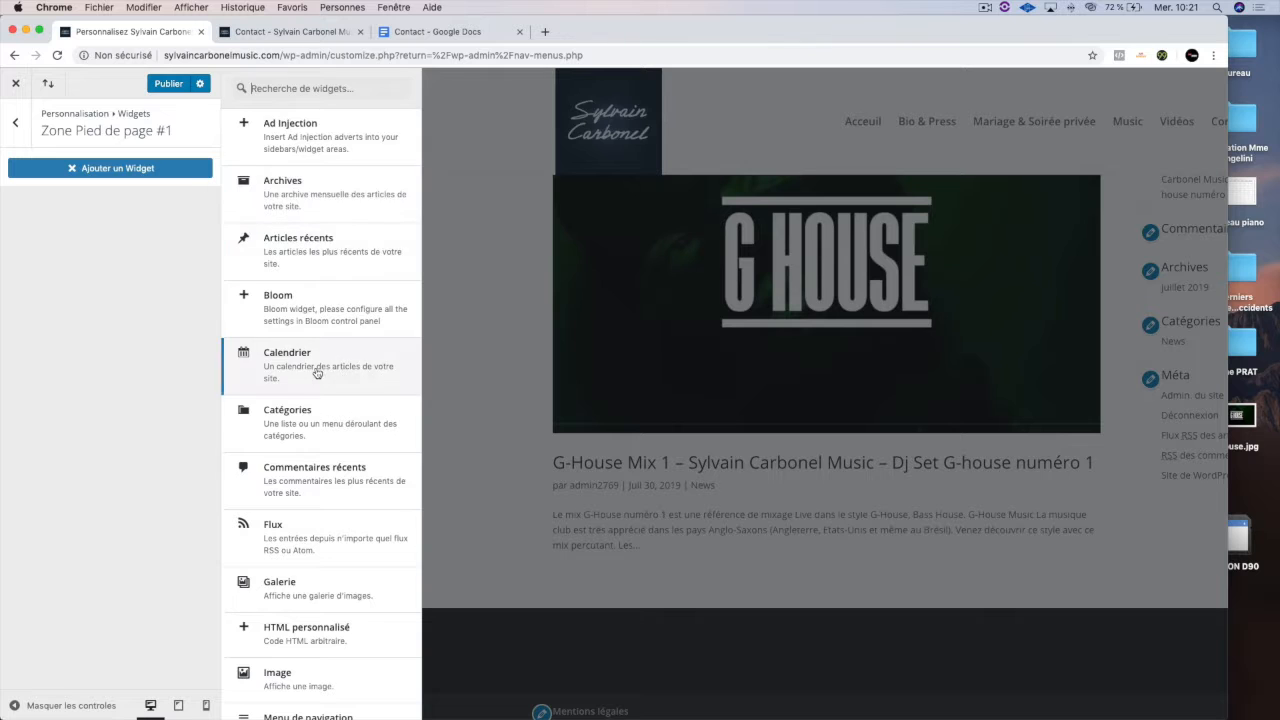
scroll(318, 388, "down", 5)
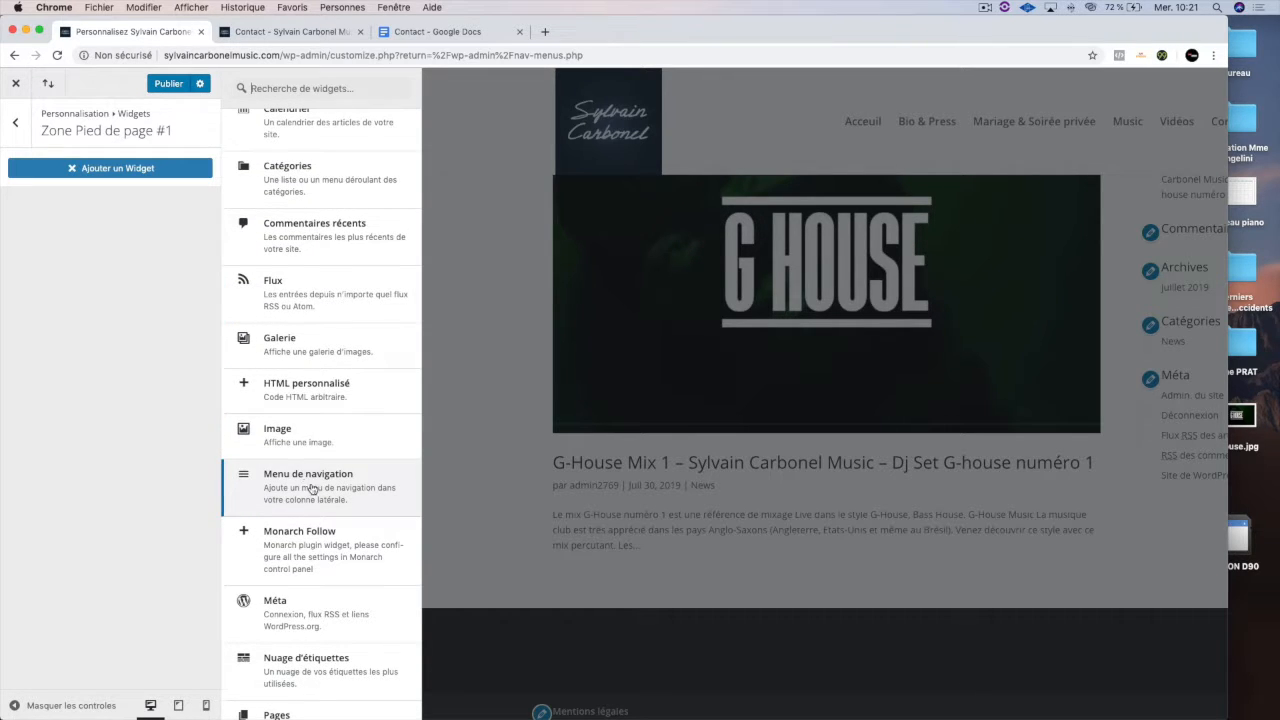
scroll(310, 490, "down", 3)
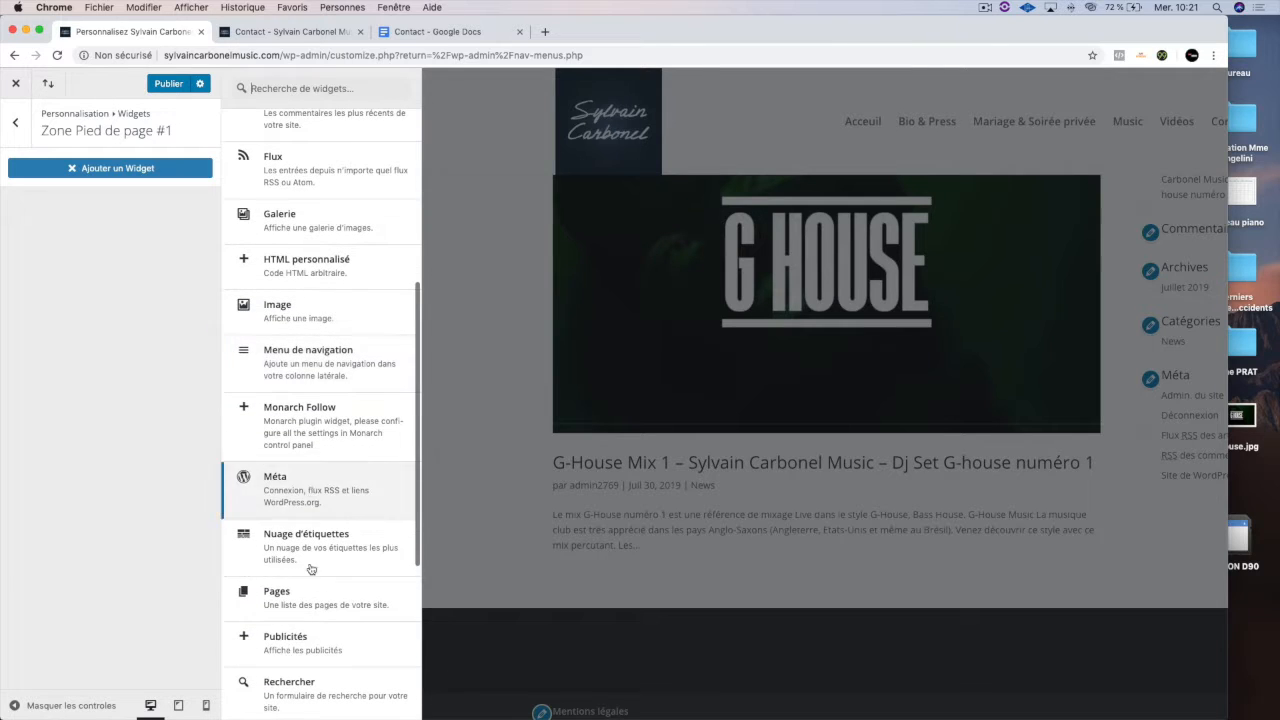
left_click(309, 608)
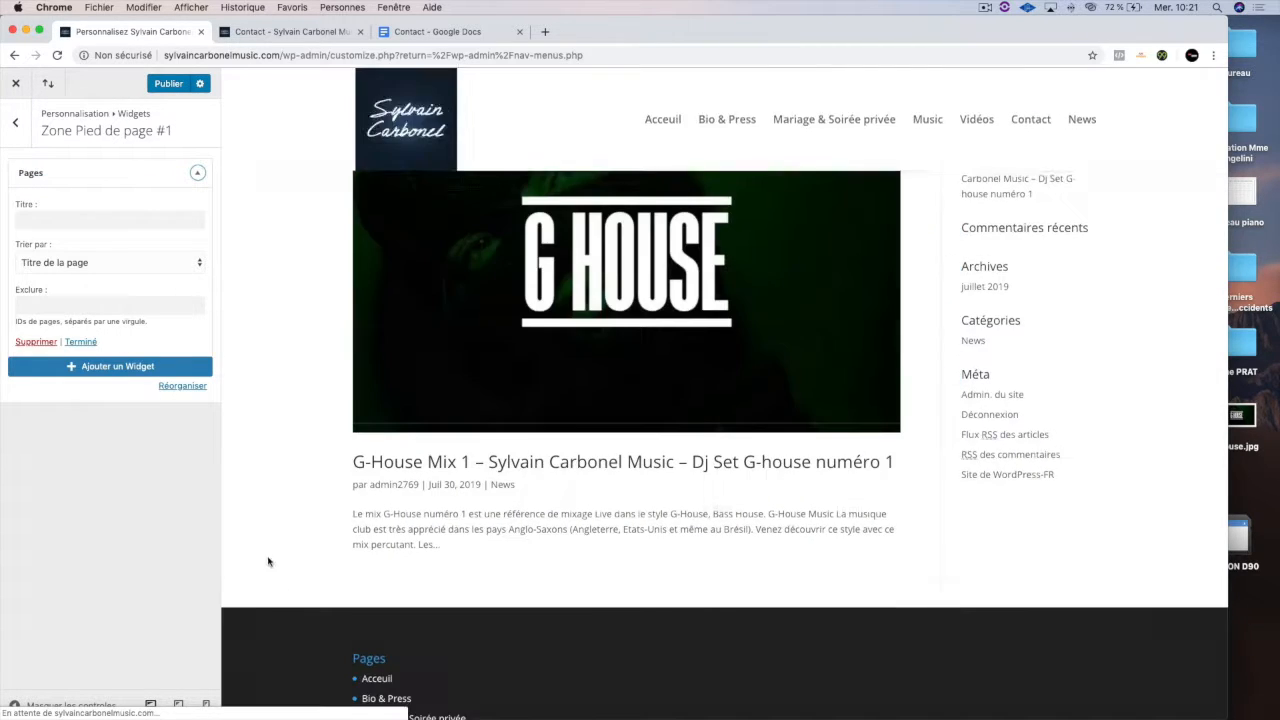
Title the footer's Pages widget "Sylvain Carbonel Music", publish the change and leave the customizer.
scroll(365, 560, "down", 3)
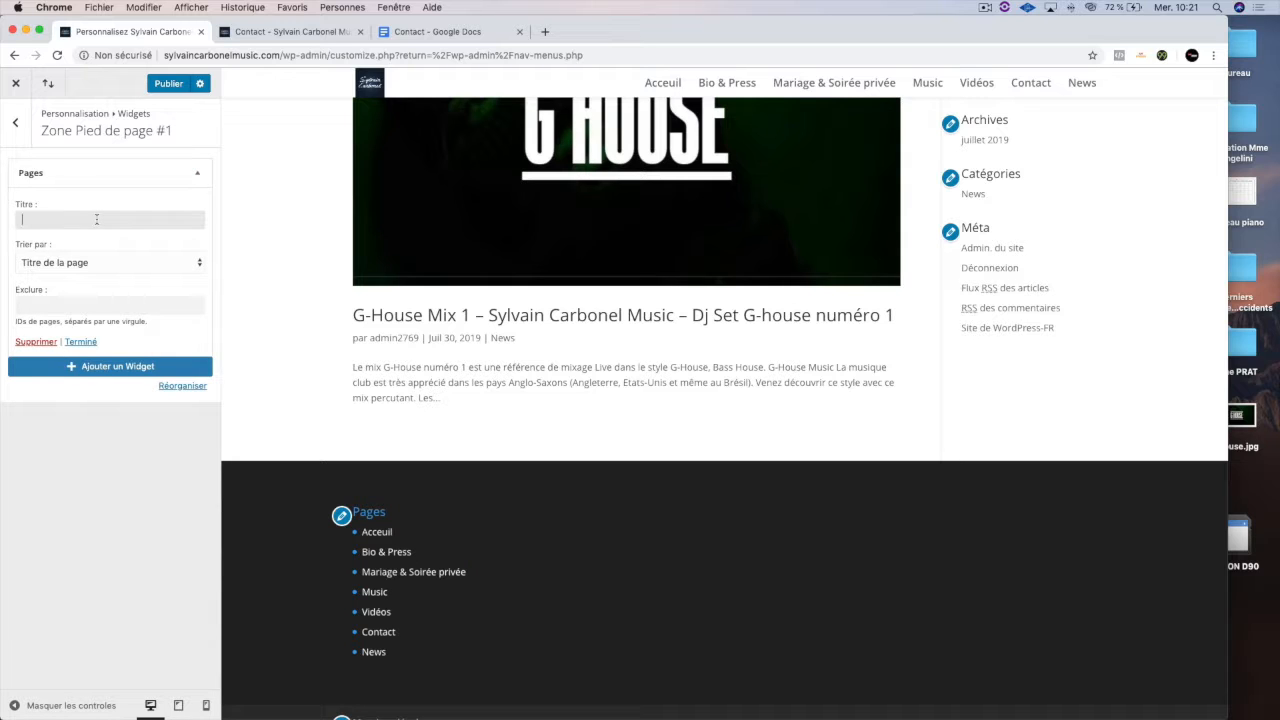
type("Carbonel Music")
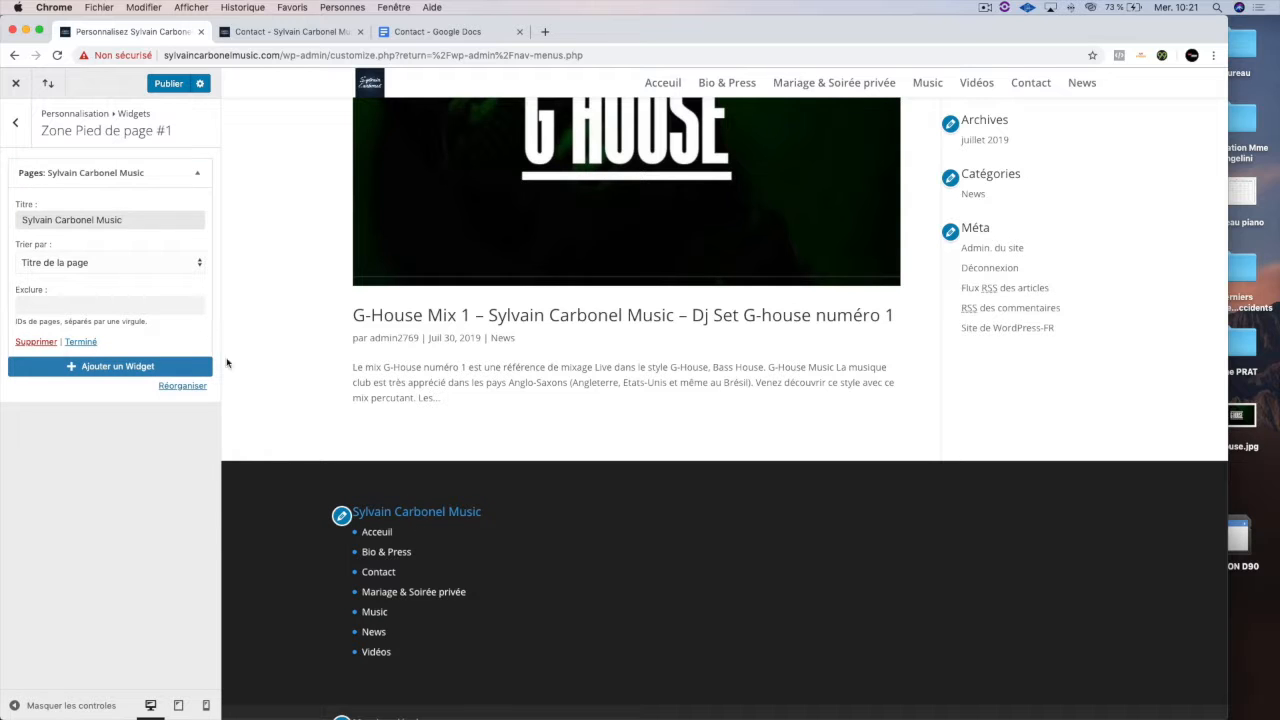
left_click(168, 84)
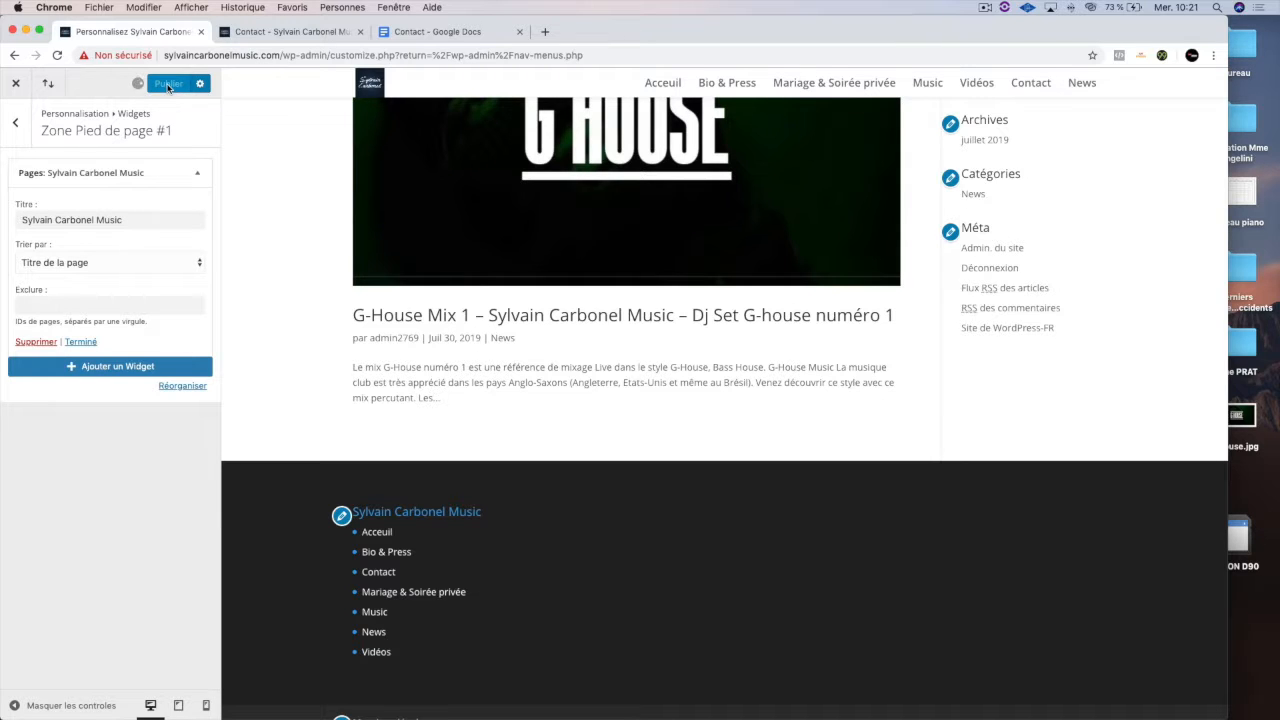
left_click(24, 88)
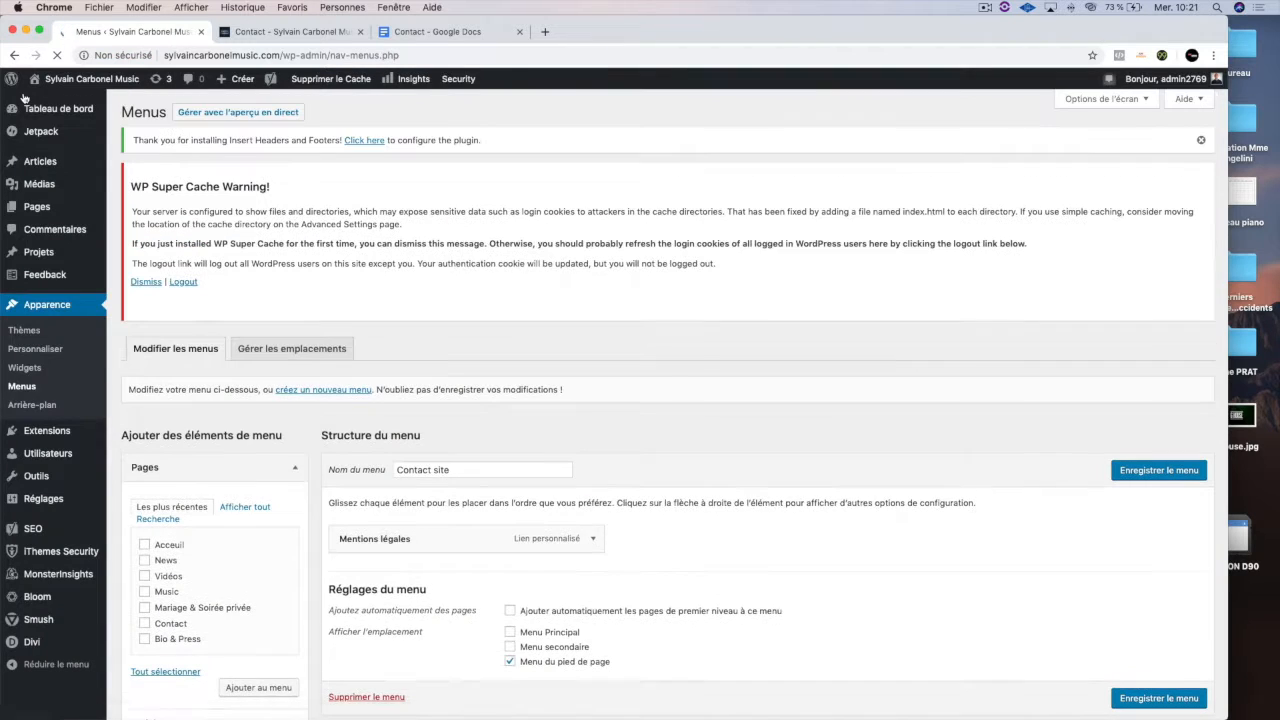
Reload the website's Contact page and check the title of the page list in its footer.
left_click(290, 31)
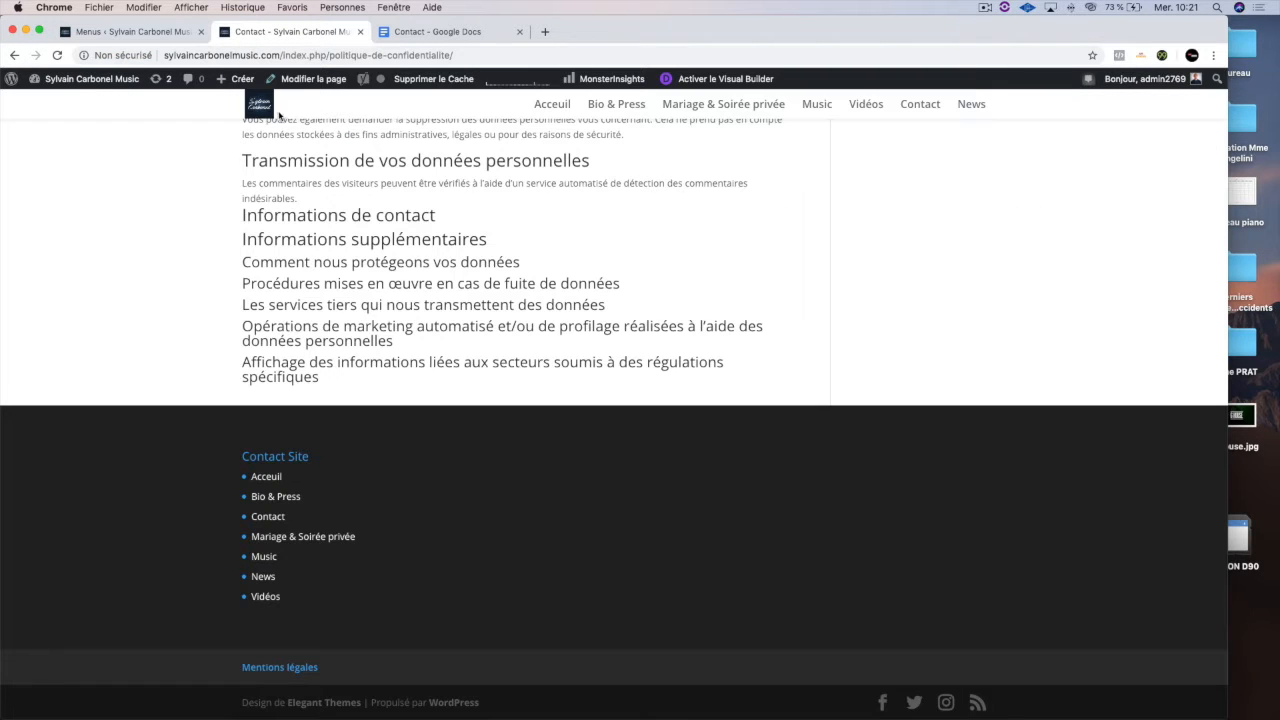
key("super+r")
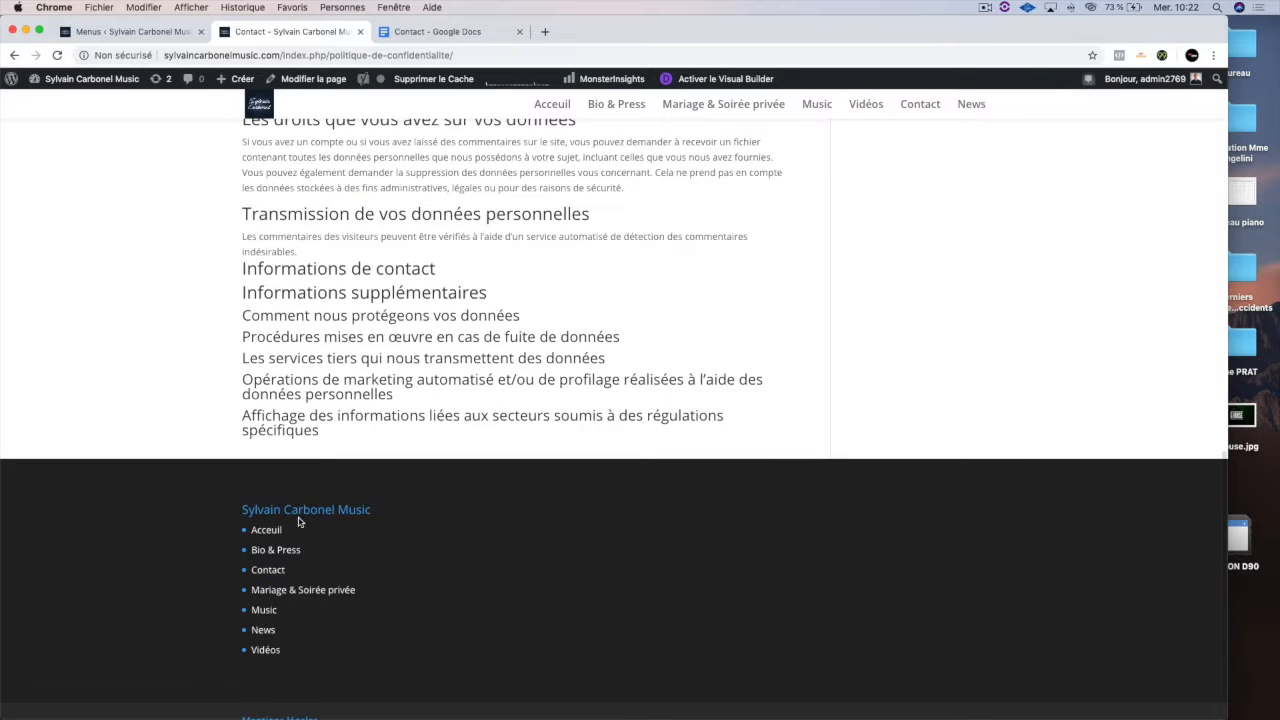
left_click_drag(254, 511, 344, 511)
left_click(344, 511)
triple_click(344, 511)
Test the footer's Bio & Press and Acceuil links and inspect the footer on the pages they lead to.
left_click(271, 532)
left_click(267, 552)
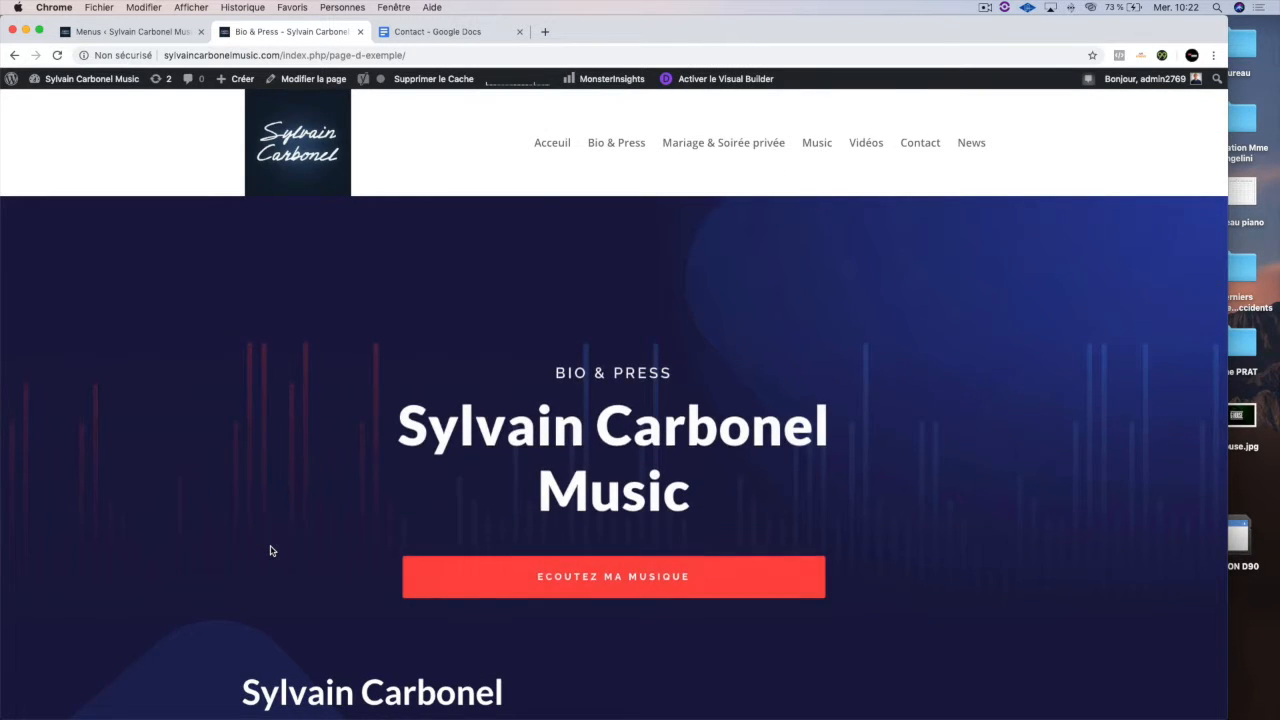
scroll(270, 548, "down", 10)
left_click(268, 476)
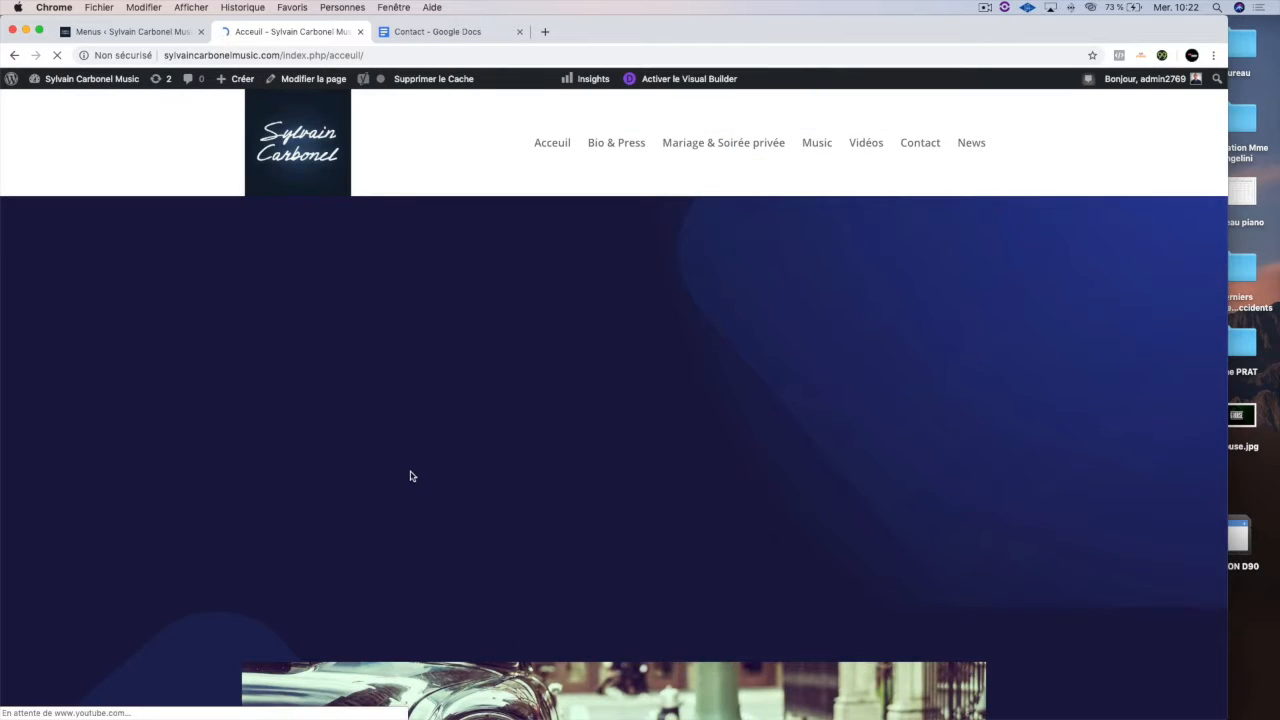
scroll(420, 463, "down", 15)
scroll(420, 463, "down", 5)
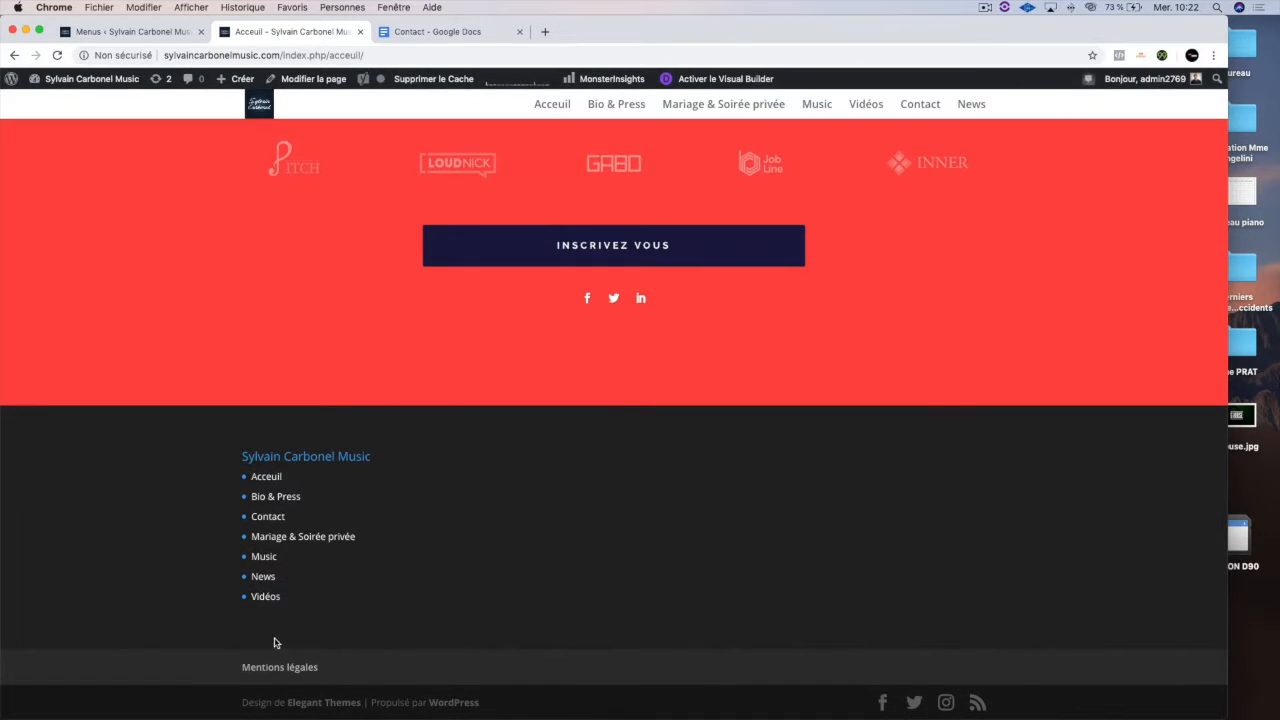
Test the footer's Contact and Mentions légales links, going back to the Acceuil page between them.
left_click(268, 518)
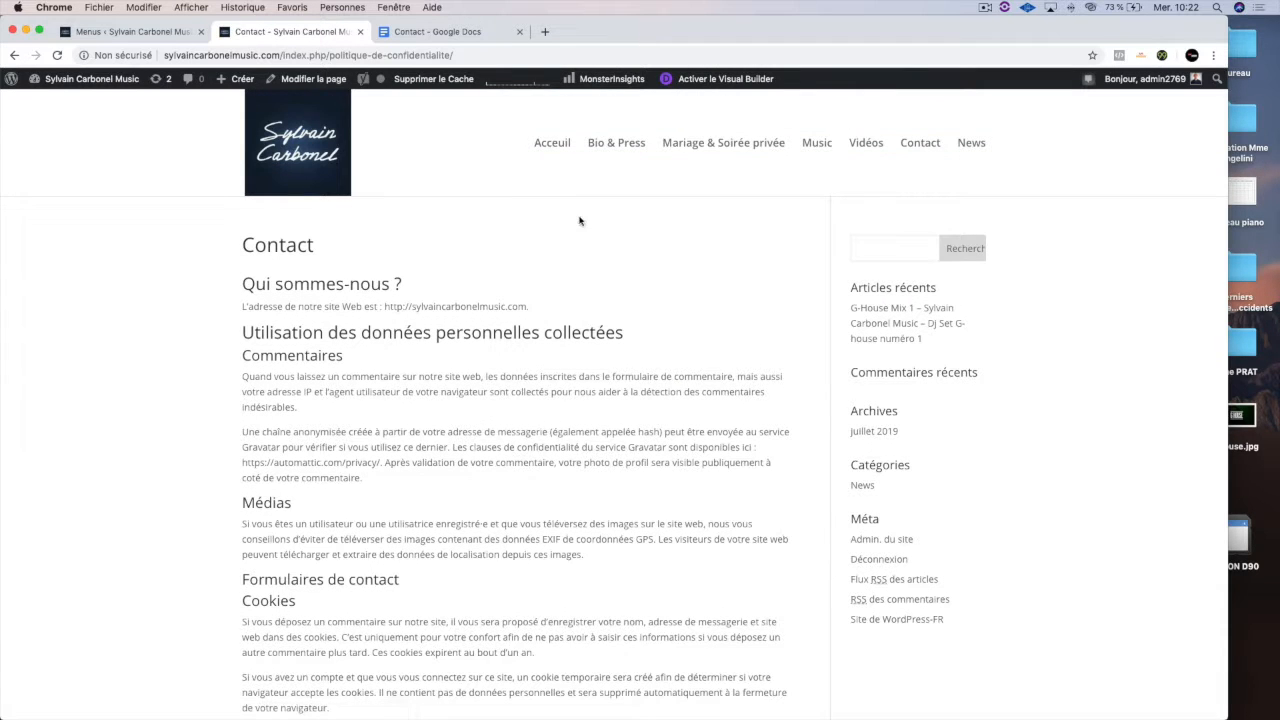
left_click(552, 143)
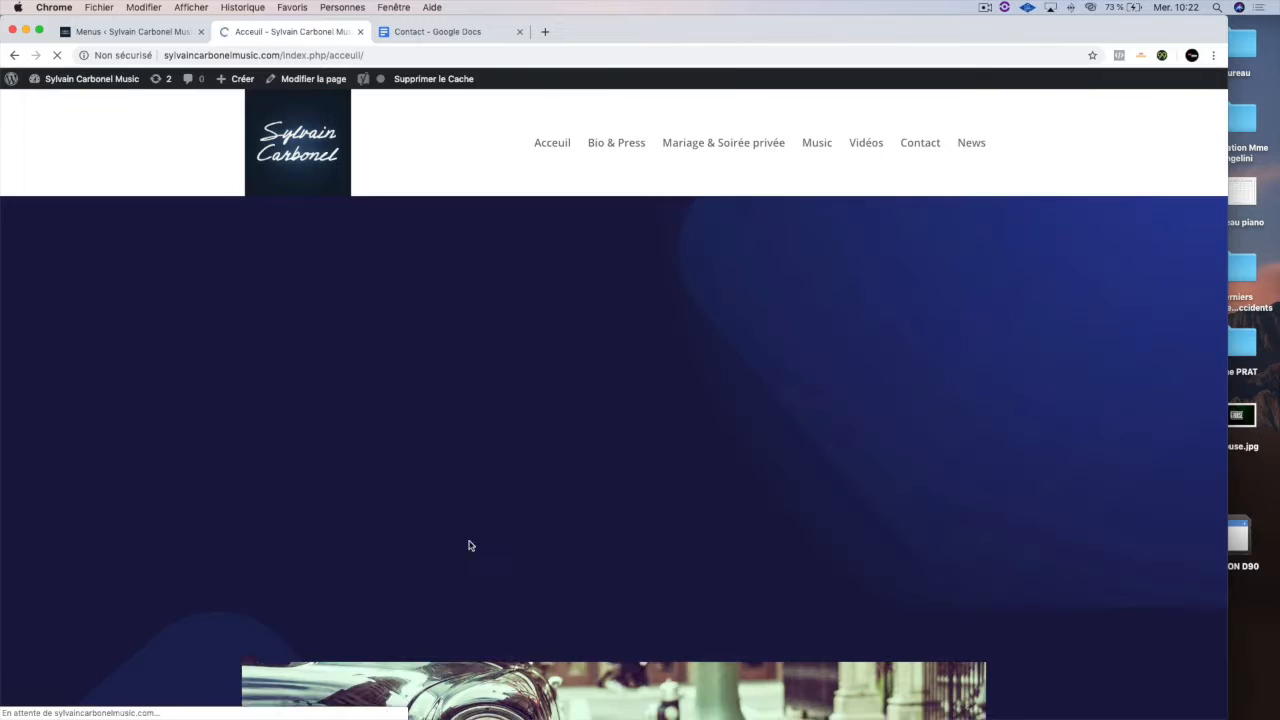
scroll(460, 554, "down", 10)
scroll(430, 568, "down", 10)
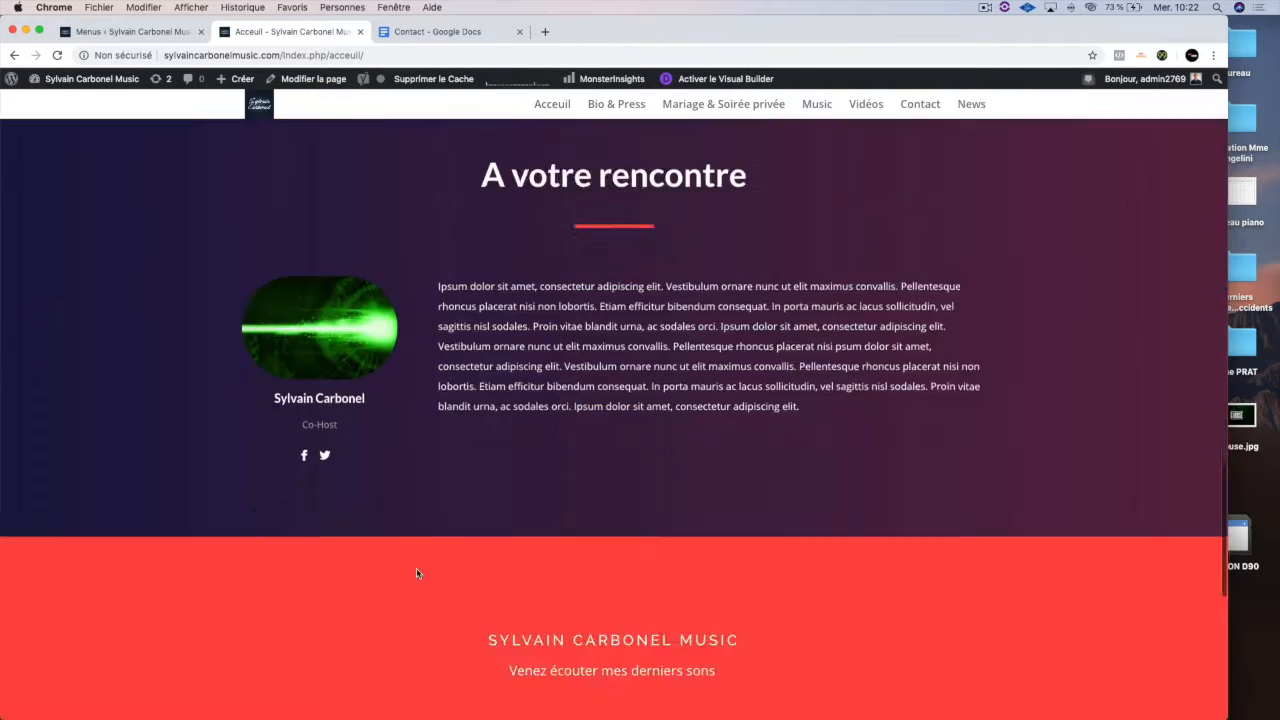
left_click(297, 670)
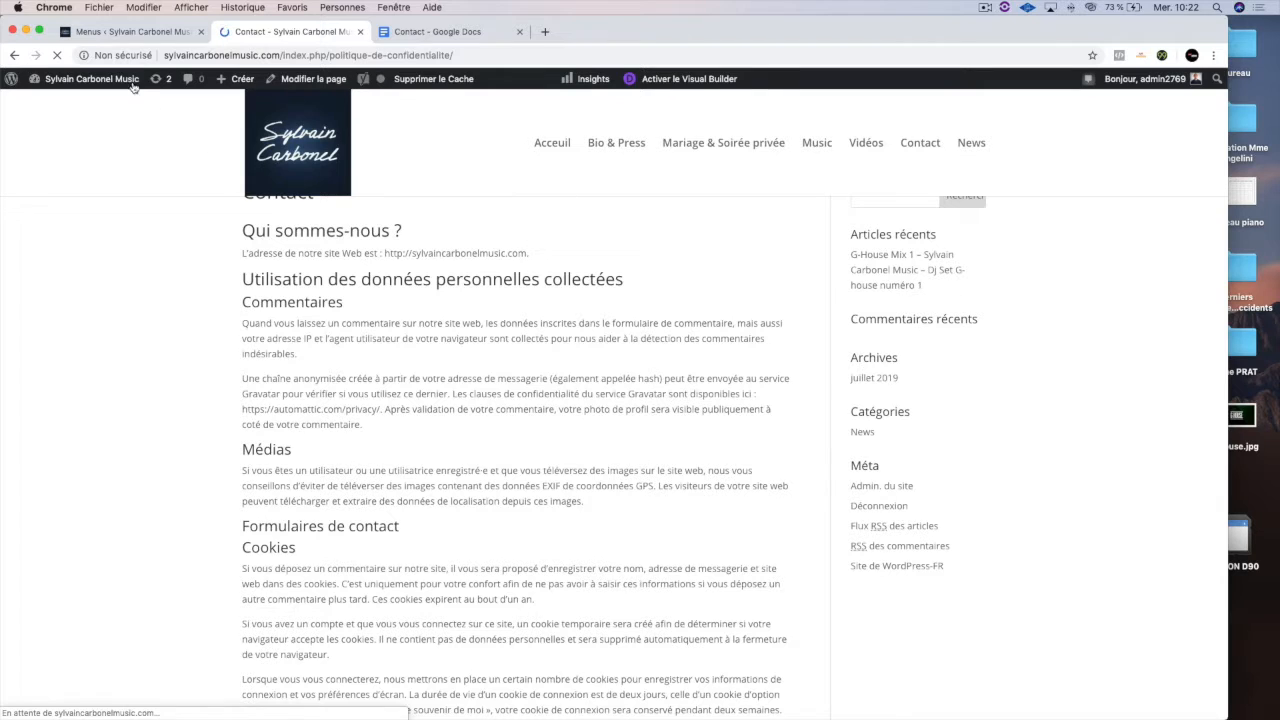
Open the WordPress dashboard from the Contact page and visit the website's front page from there.
mouse_move(74, 86)
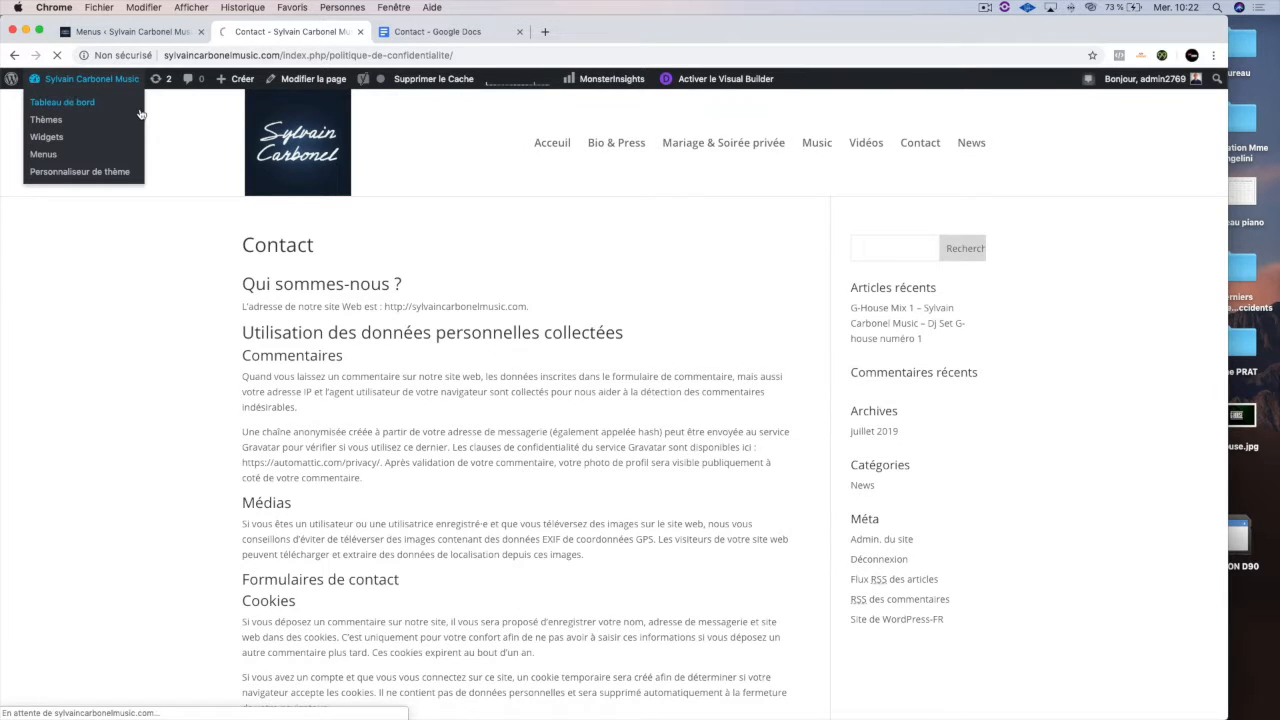
left_click(66, 102)
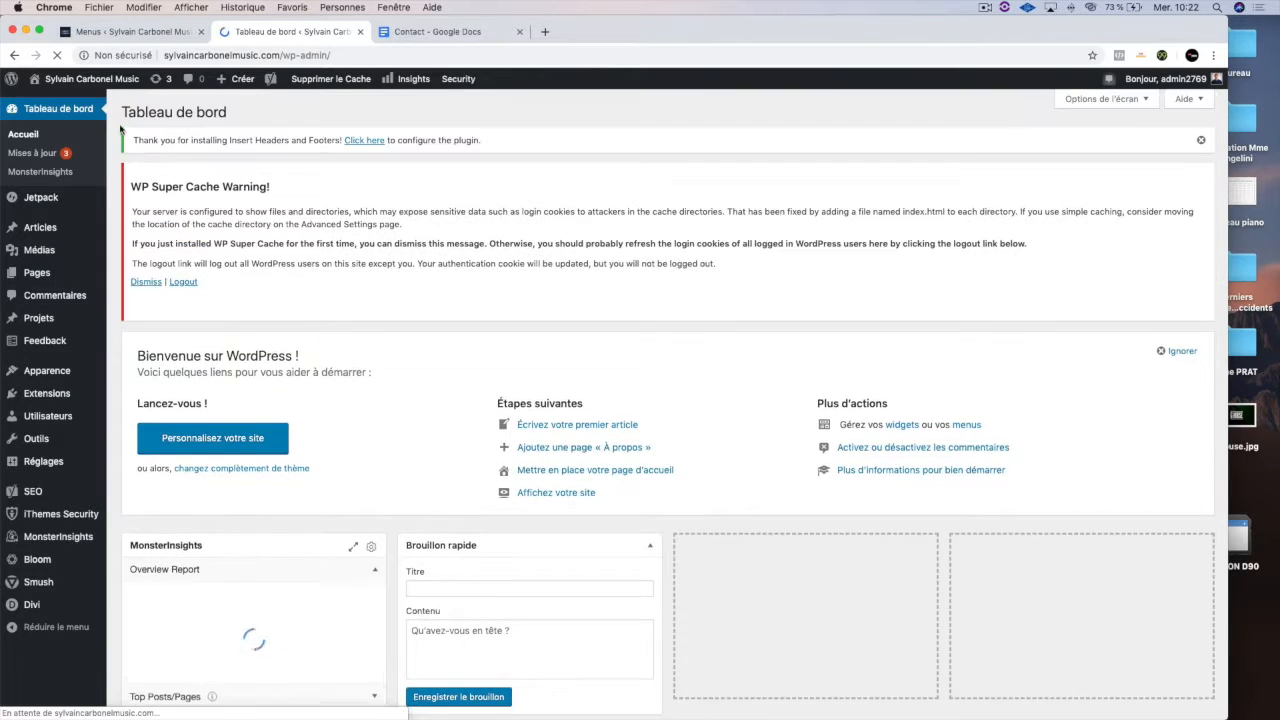
mouse_move(136, 92)
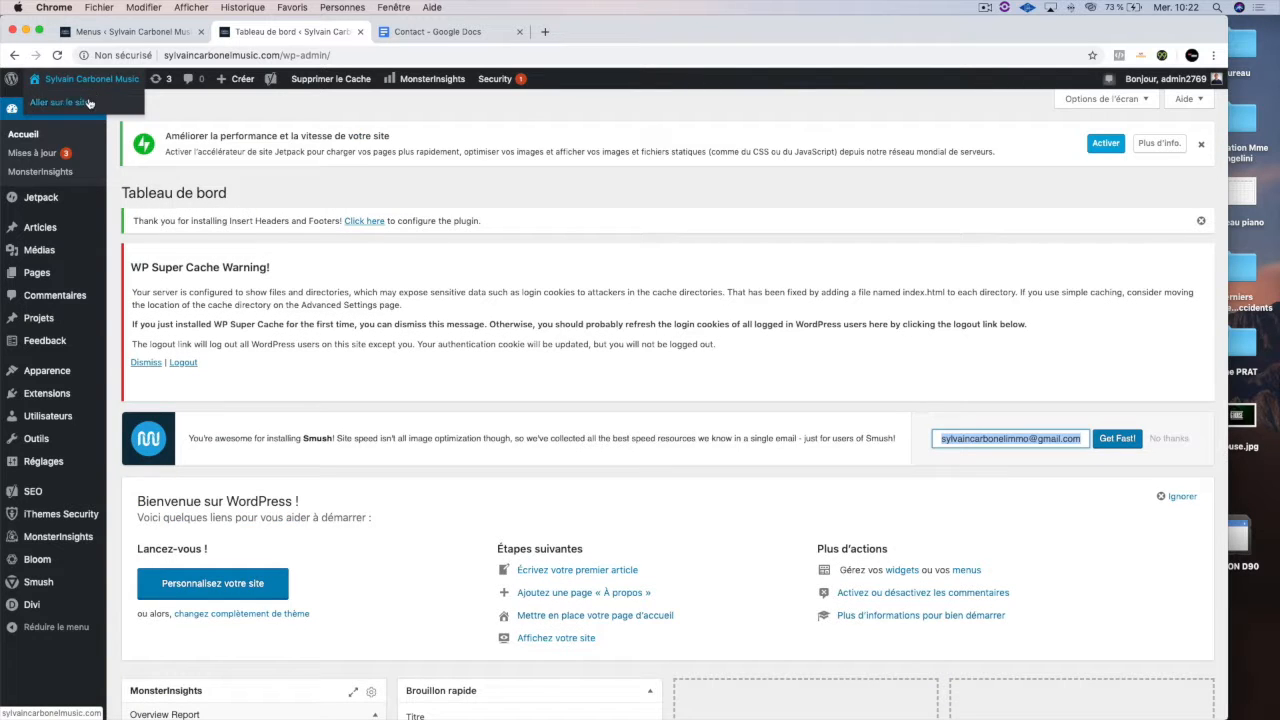
left_click(110, 32)
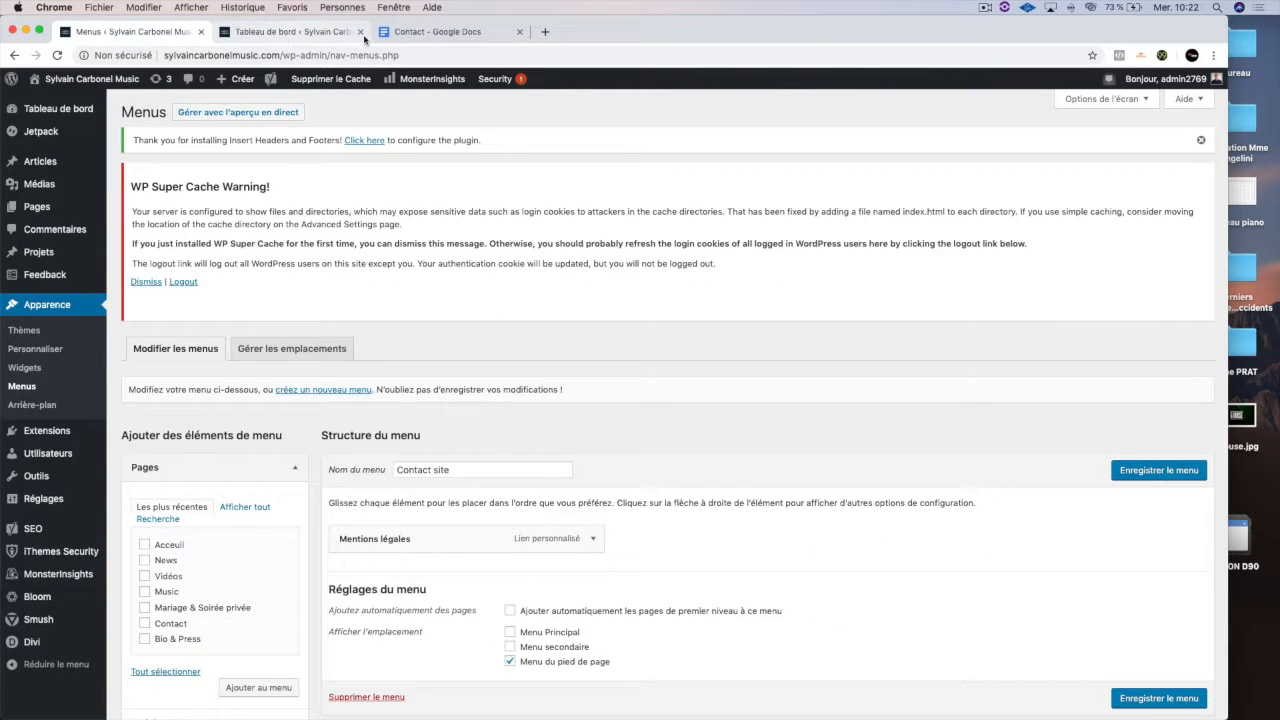
left_click(263, 33)
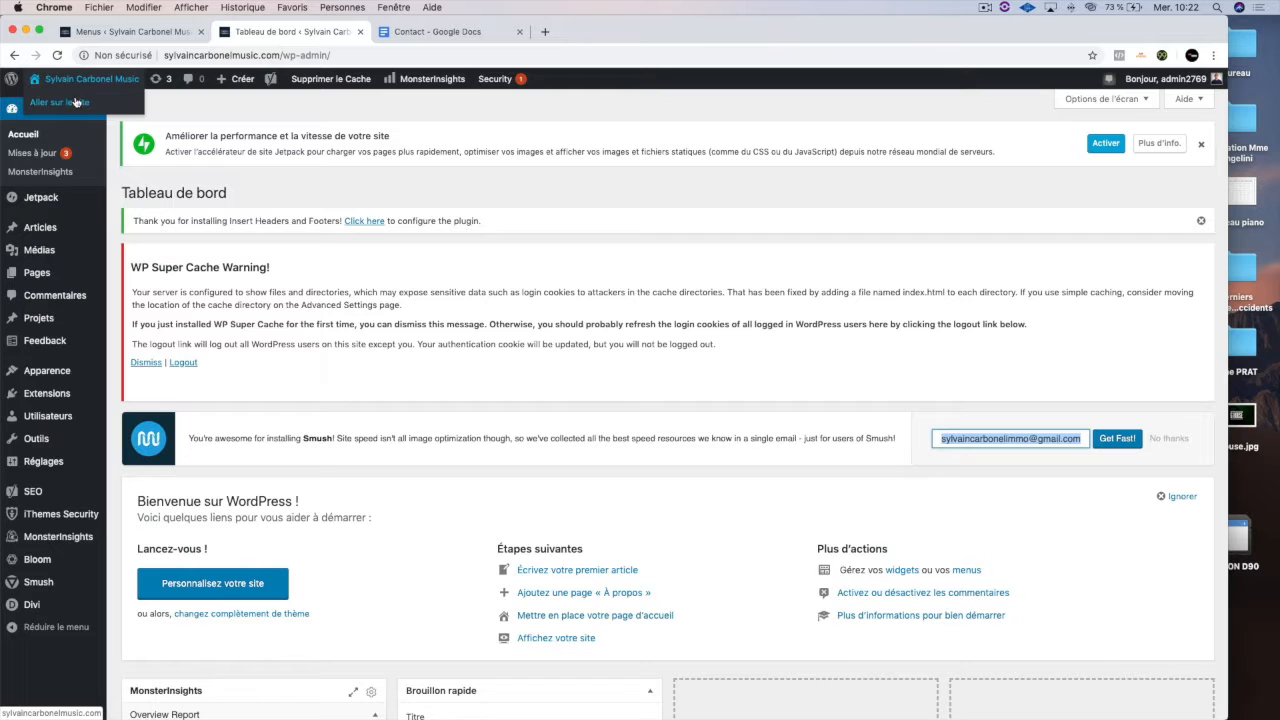
left_click(76, 102)
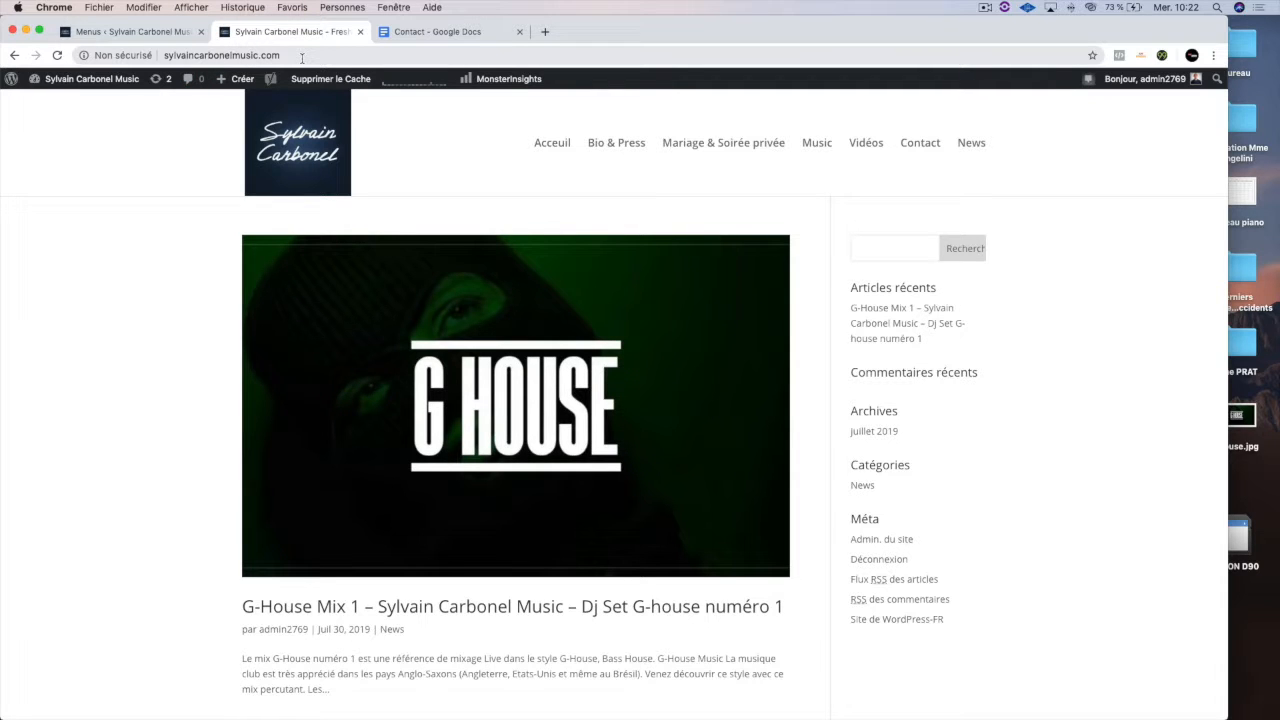
Examine the front page down to its footer and open the Acceuil page from the site's main navigation.
scroll(405, 410, "down", 5)
scroll(405, 410, "up", 4)
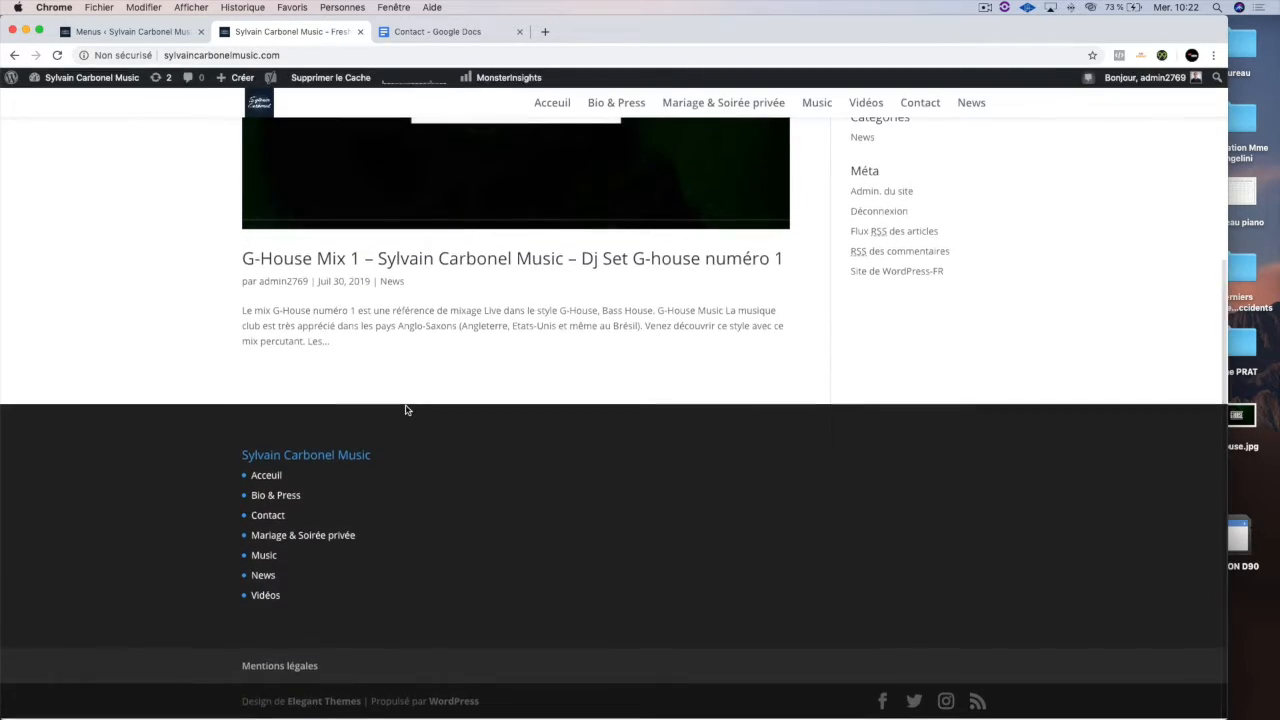
scroll(400, 380, "up", 2)
scroll(563, 537, "down", 5)
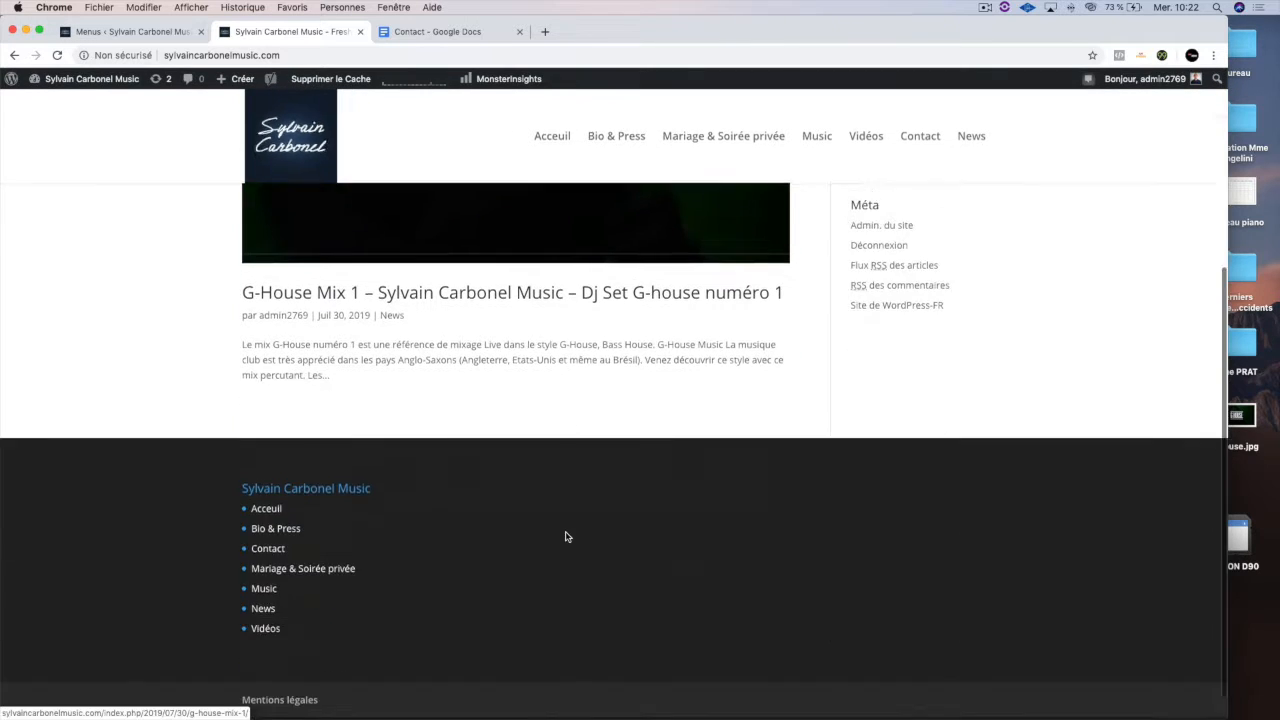
scroll(564, 536, "up", 5)
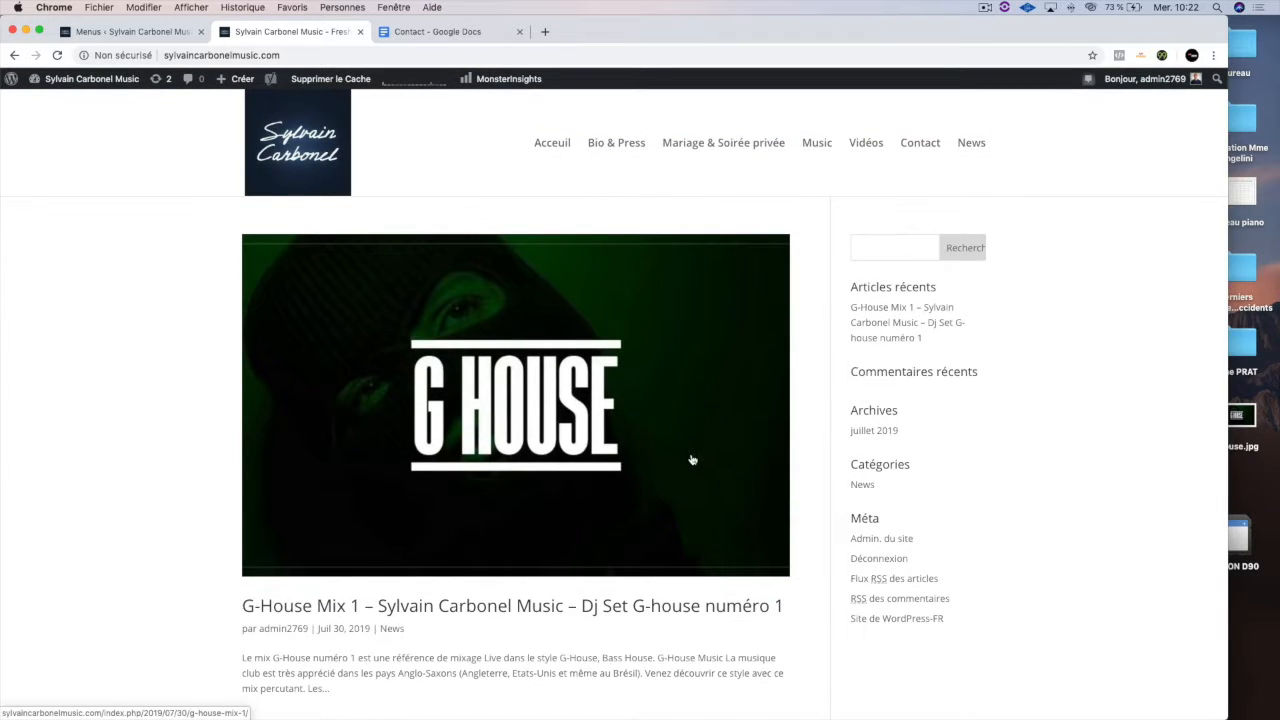
left_click(560, 143)
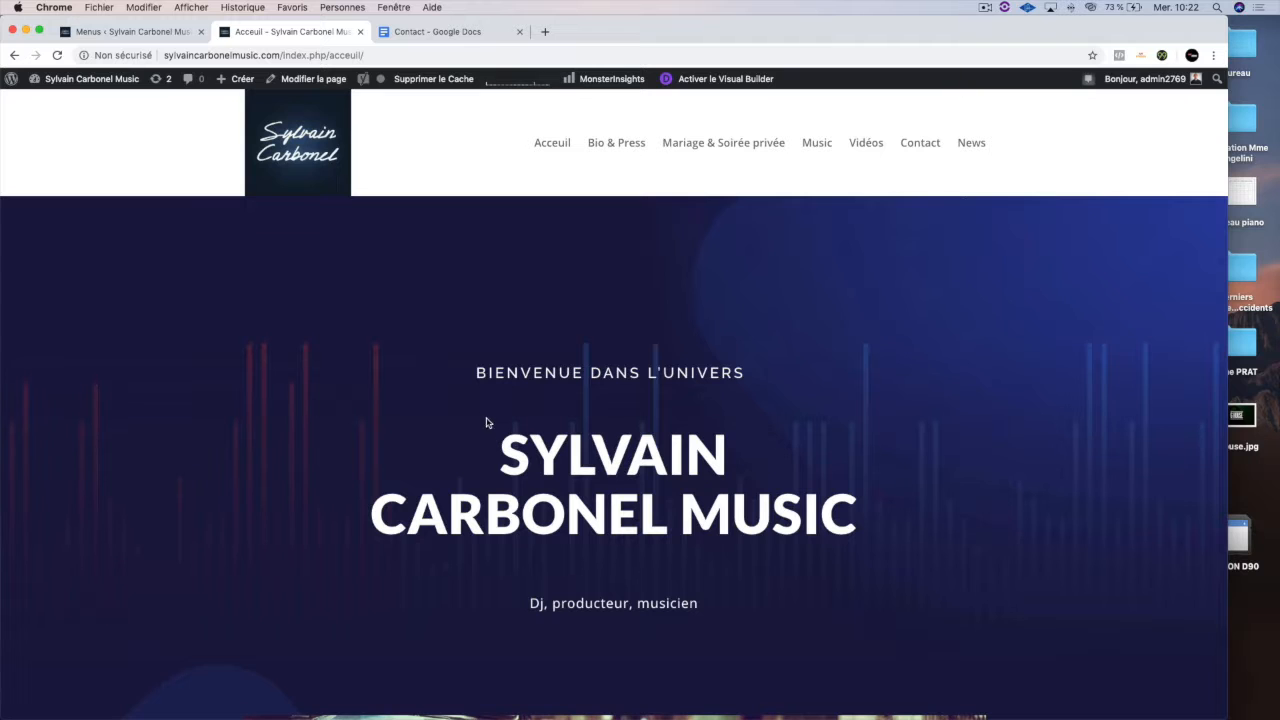
In the WordPress reading settings (Lecture), make the homepage display a static page and choose Acceuil for it.
left_click(156, 33)
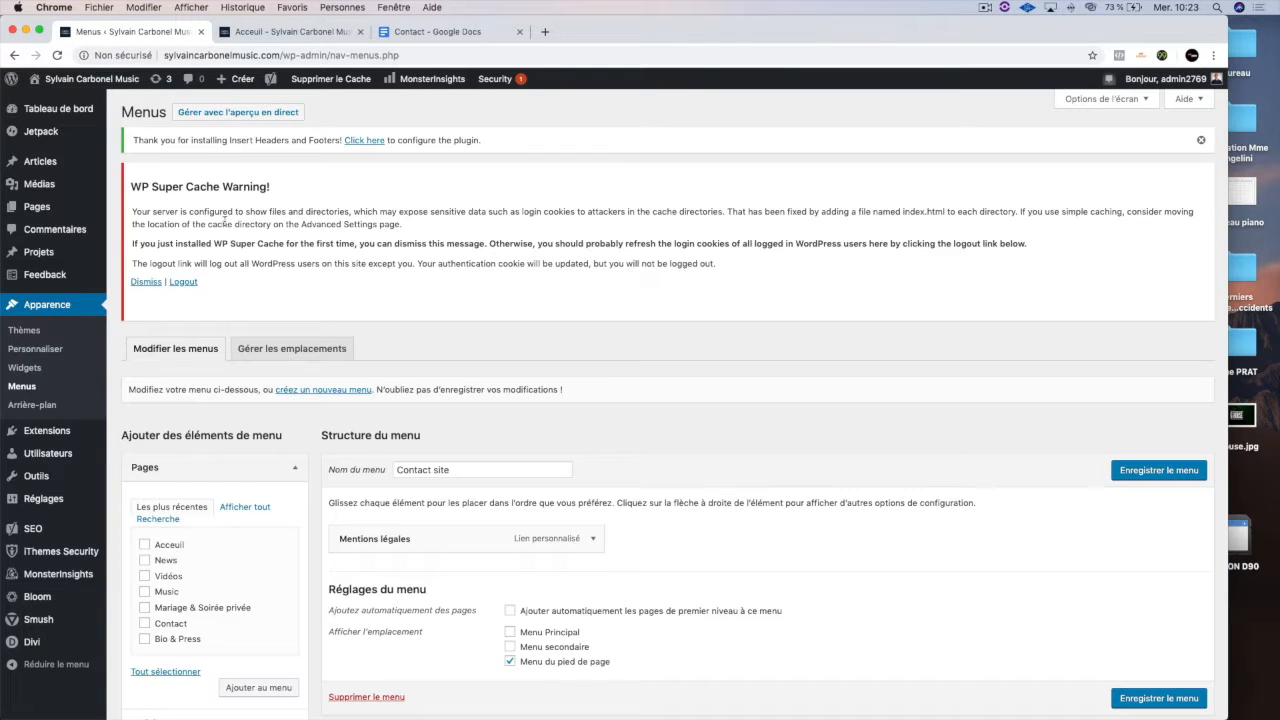
mouse_move(84, 533)
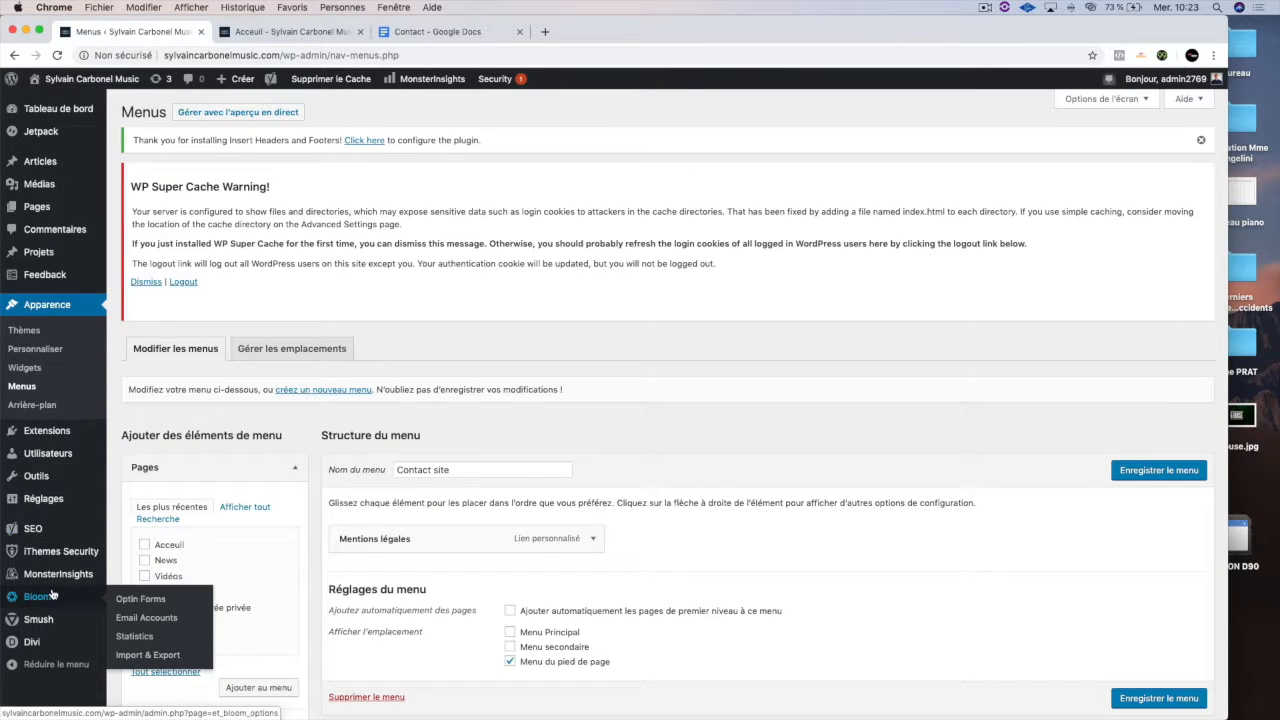
mouse_move(50, 500)
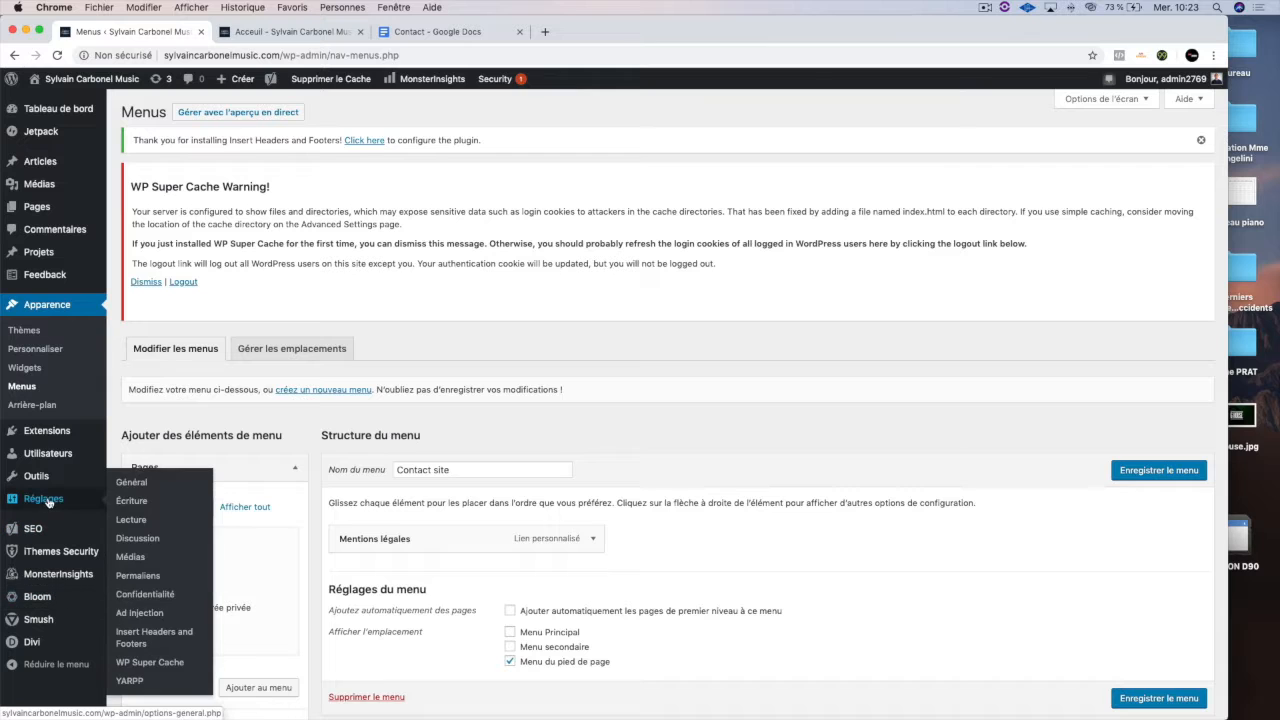
left_click(138, 502)
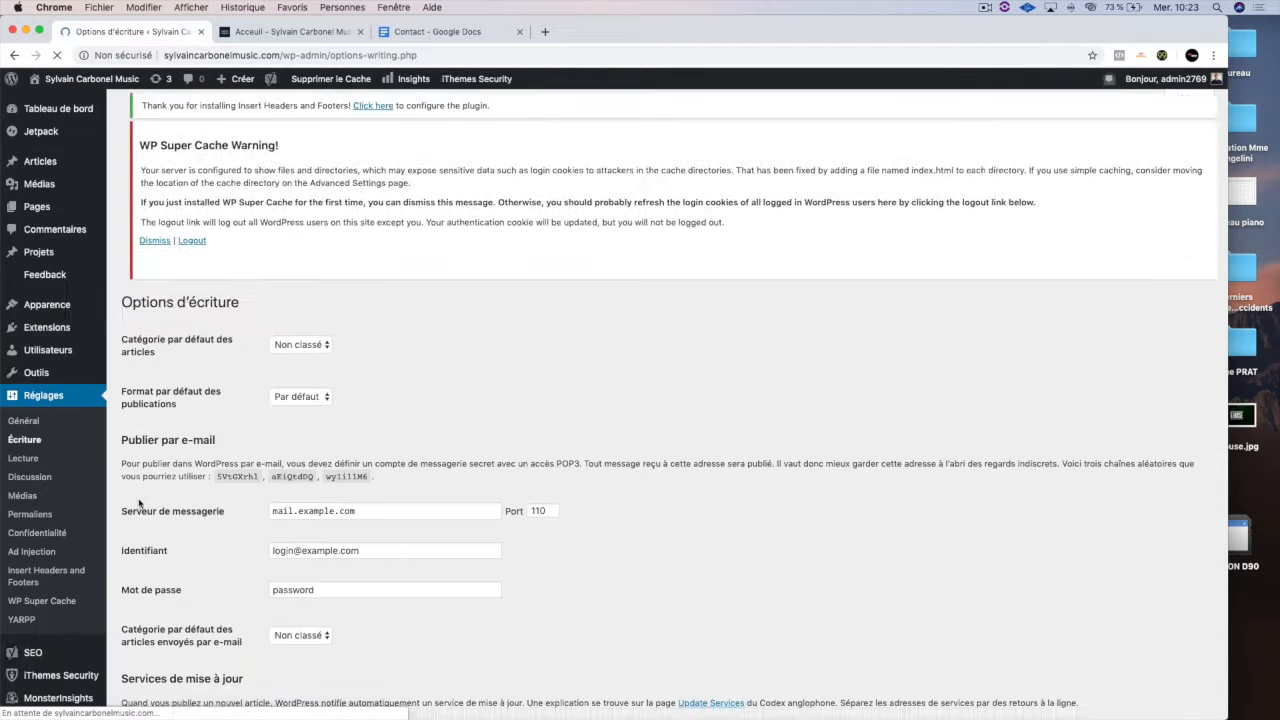
left_click(28, 458)
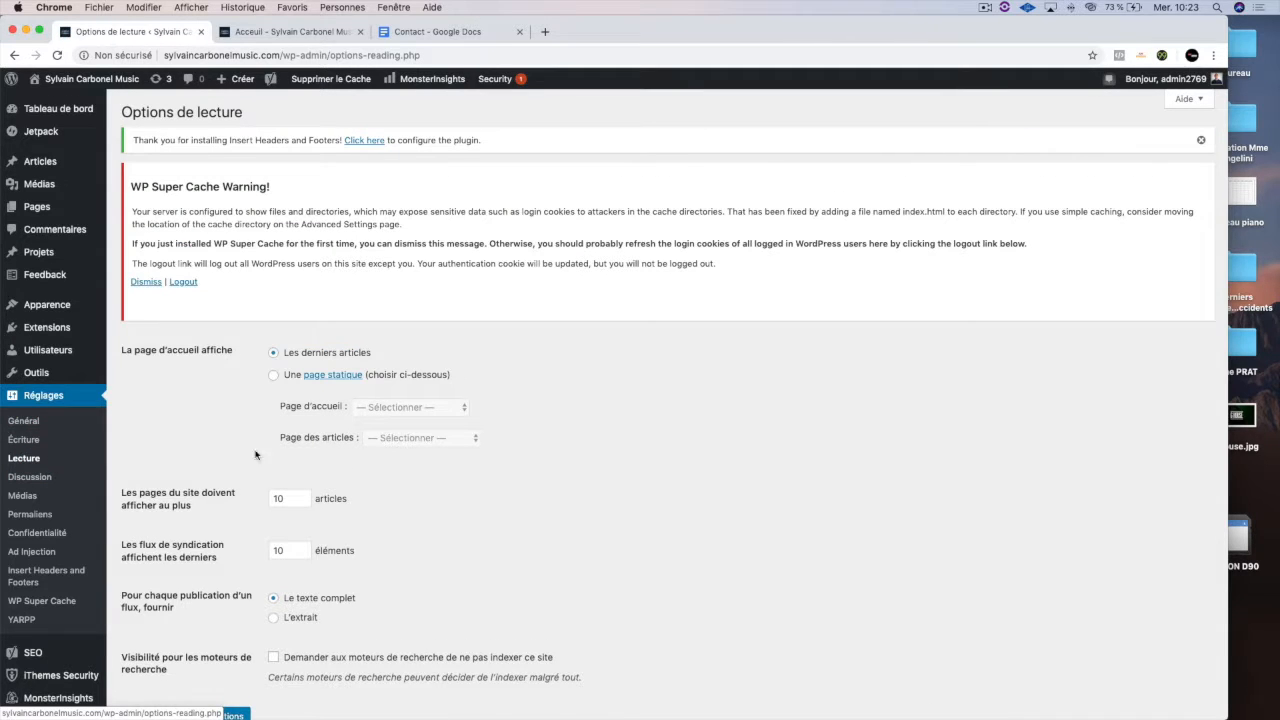
left_click(273, 376)
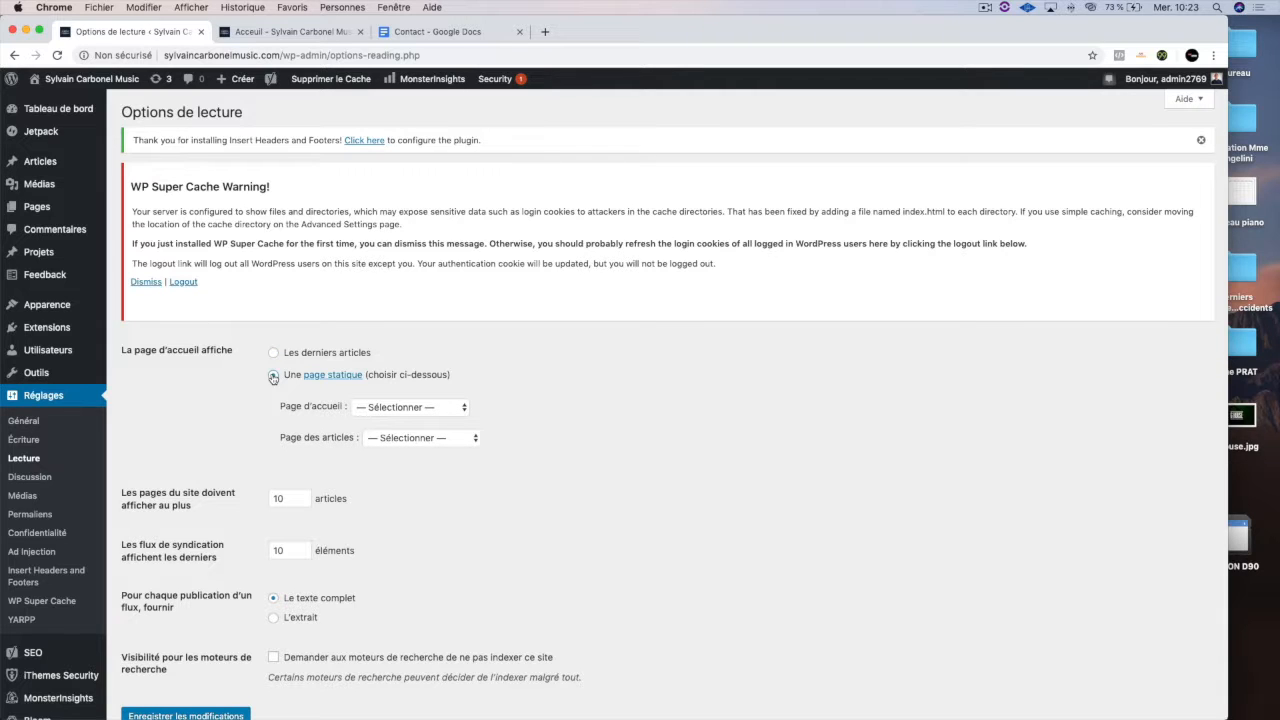
left_click(419, 414)
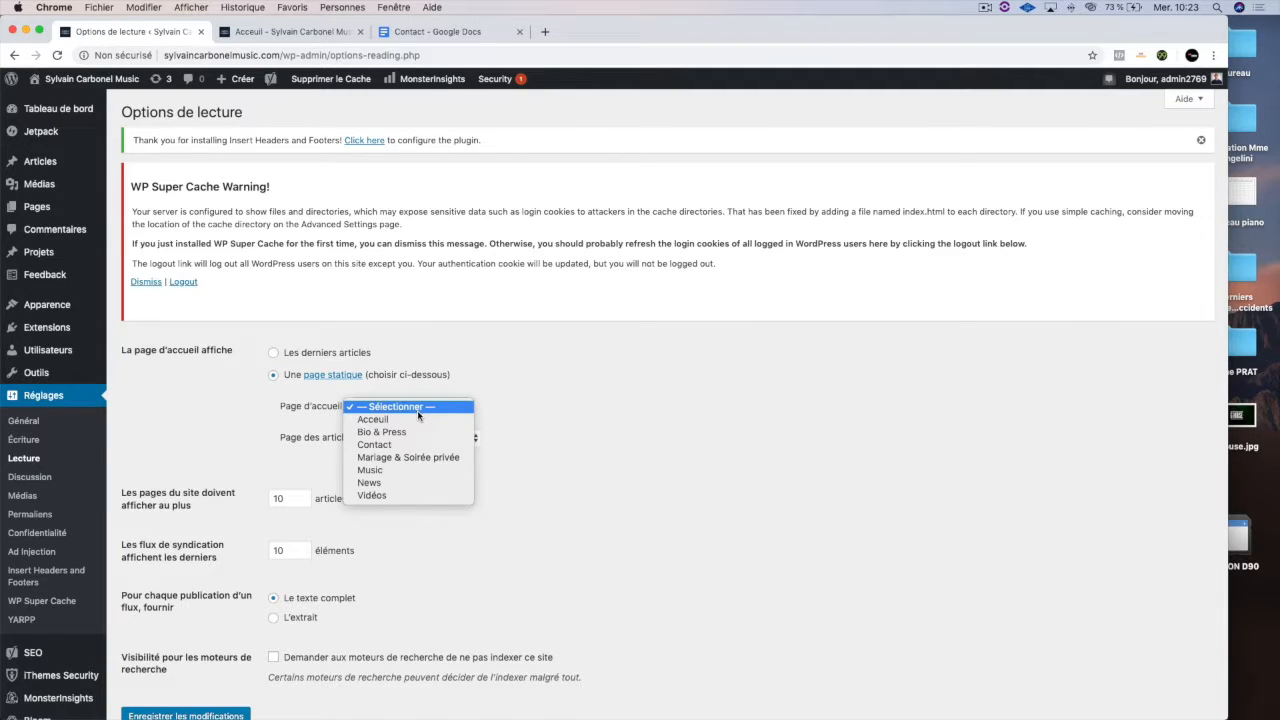
left_click(414, 420)
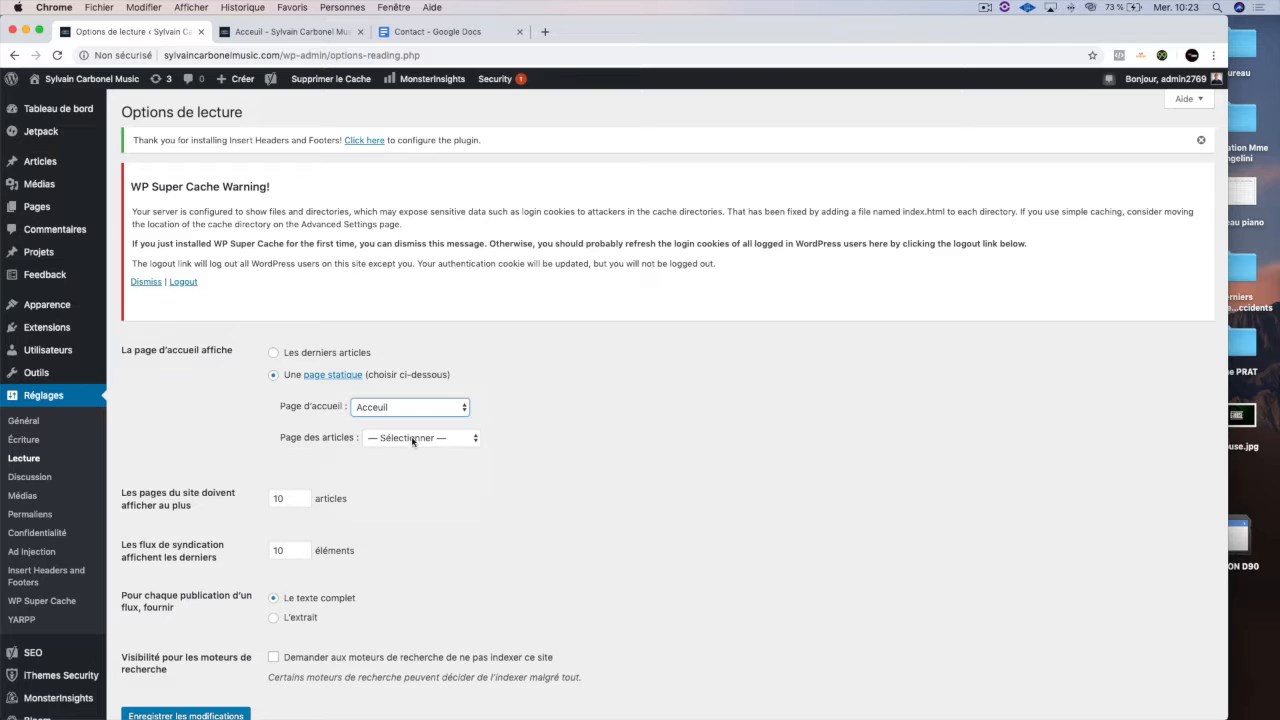
Set the posts page to News, keep the full text for feeds and save the reading settings.
left_click(413, 442)
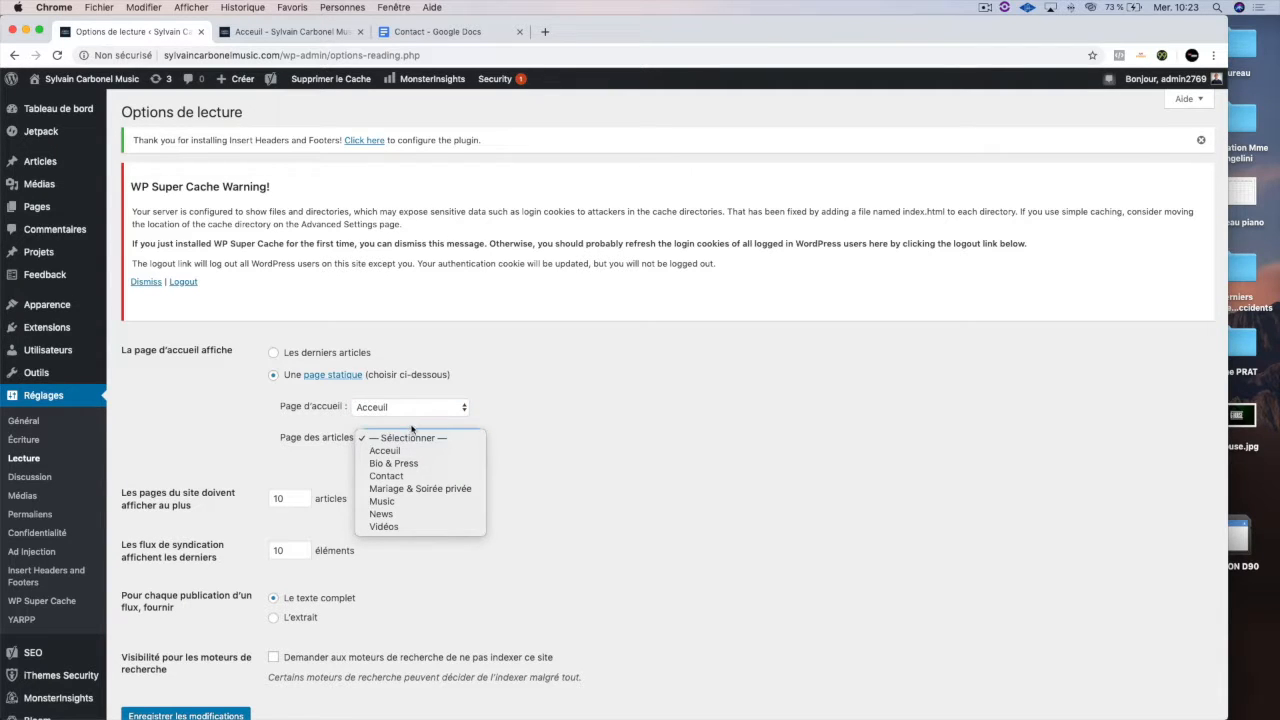
left_click(411, 430)
left_click(405, 438)
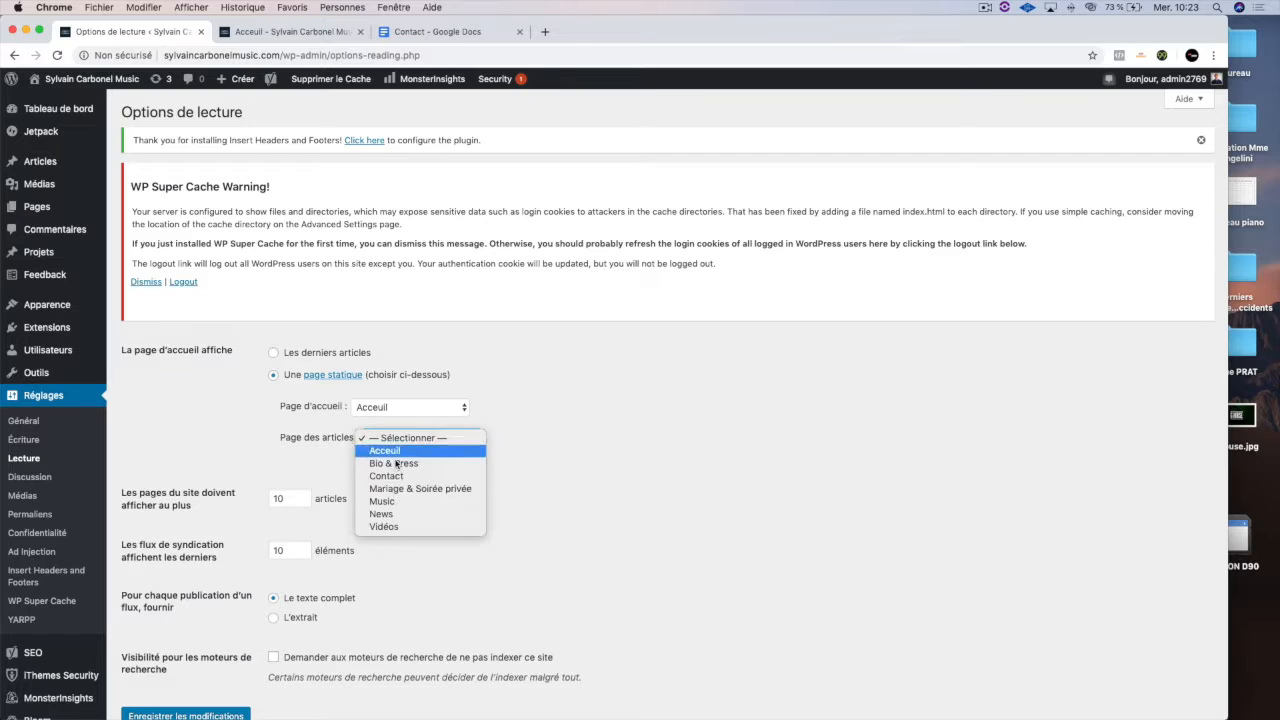
left_click(397, 515)
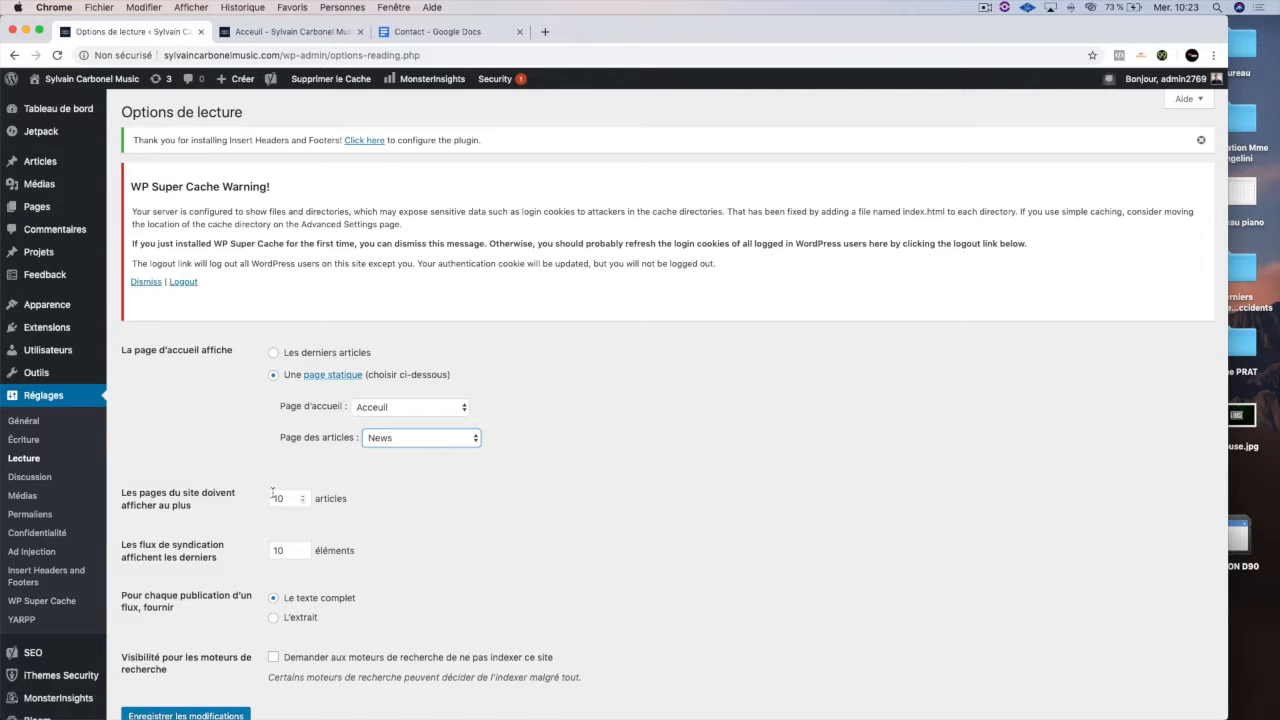
scroll(280, 530, "down", 3)
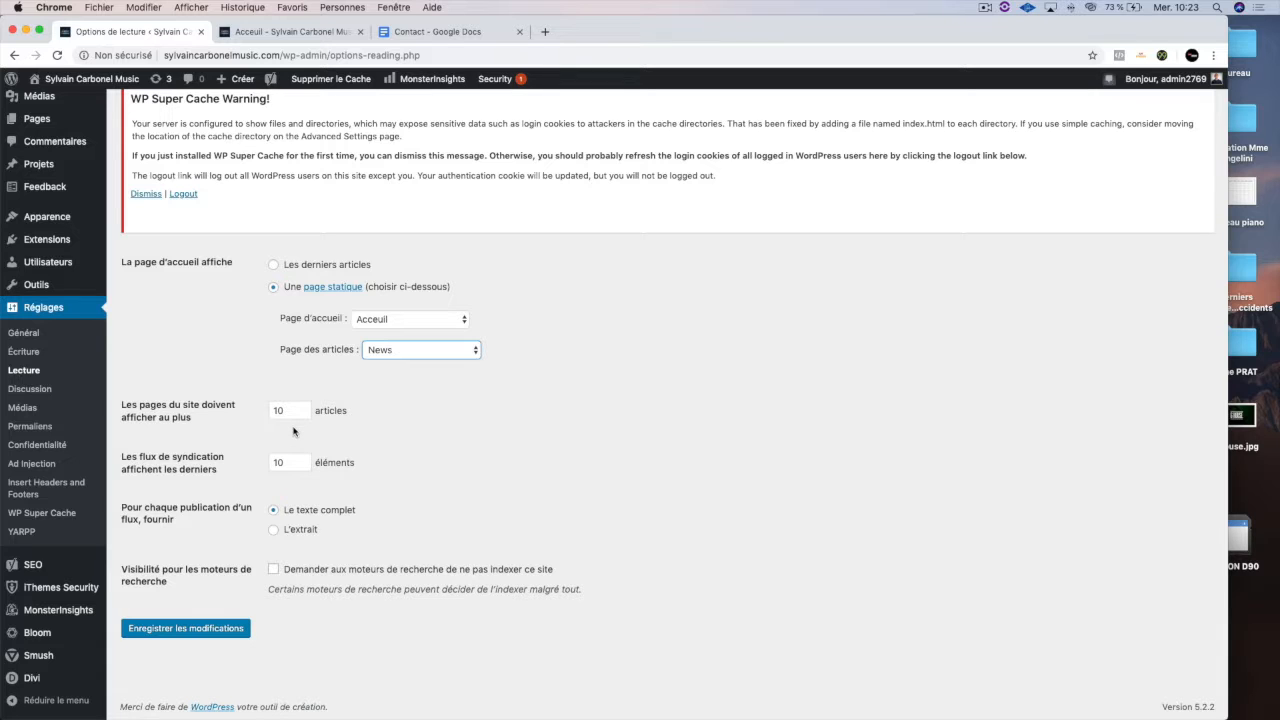
left_click(273, 511)
left_click(273, 510)
left_click(202, 629)
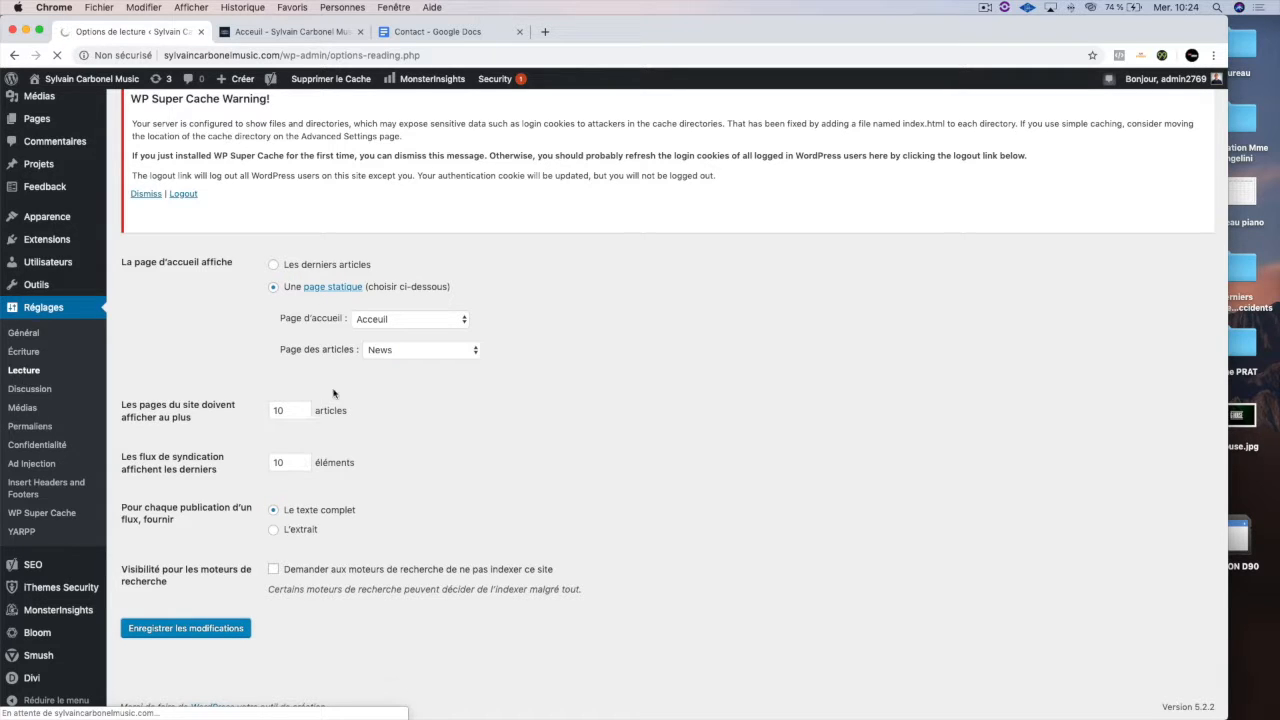
Reload the website's Acceuil page to check its address and copy that address.
left_click(293, 31)
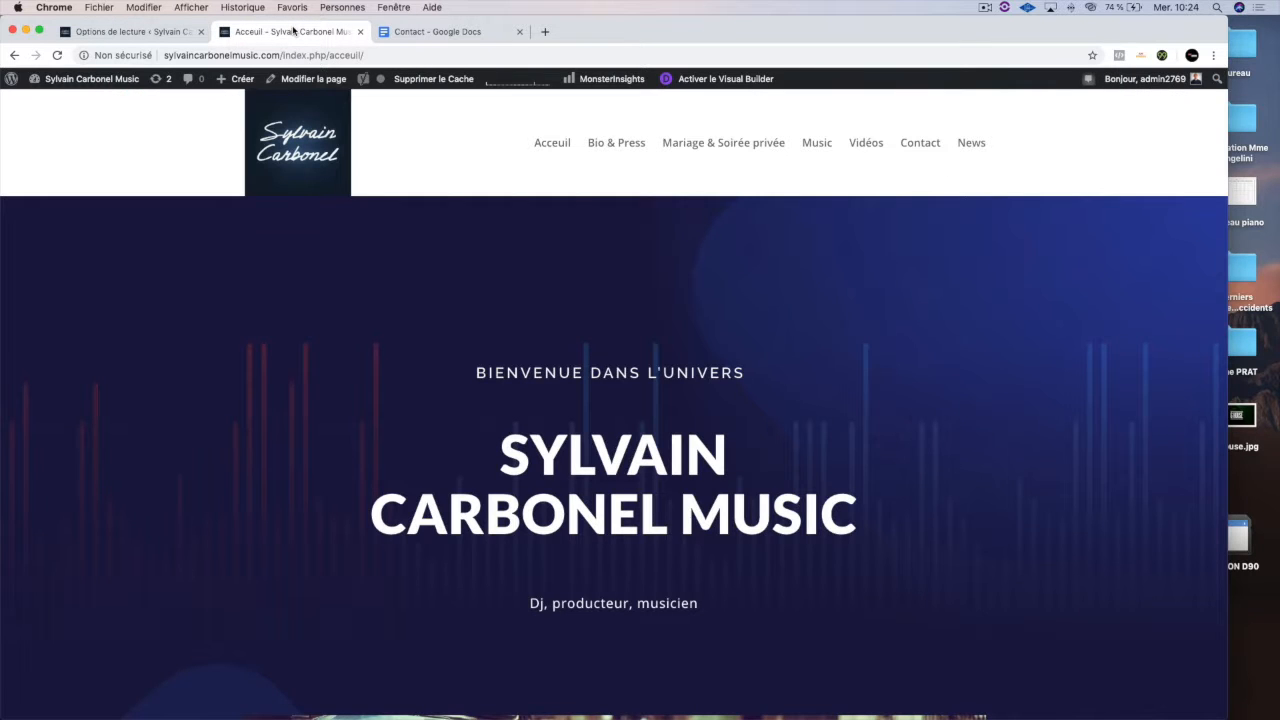
key("super+r")
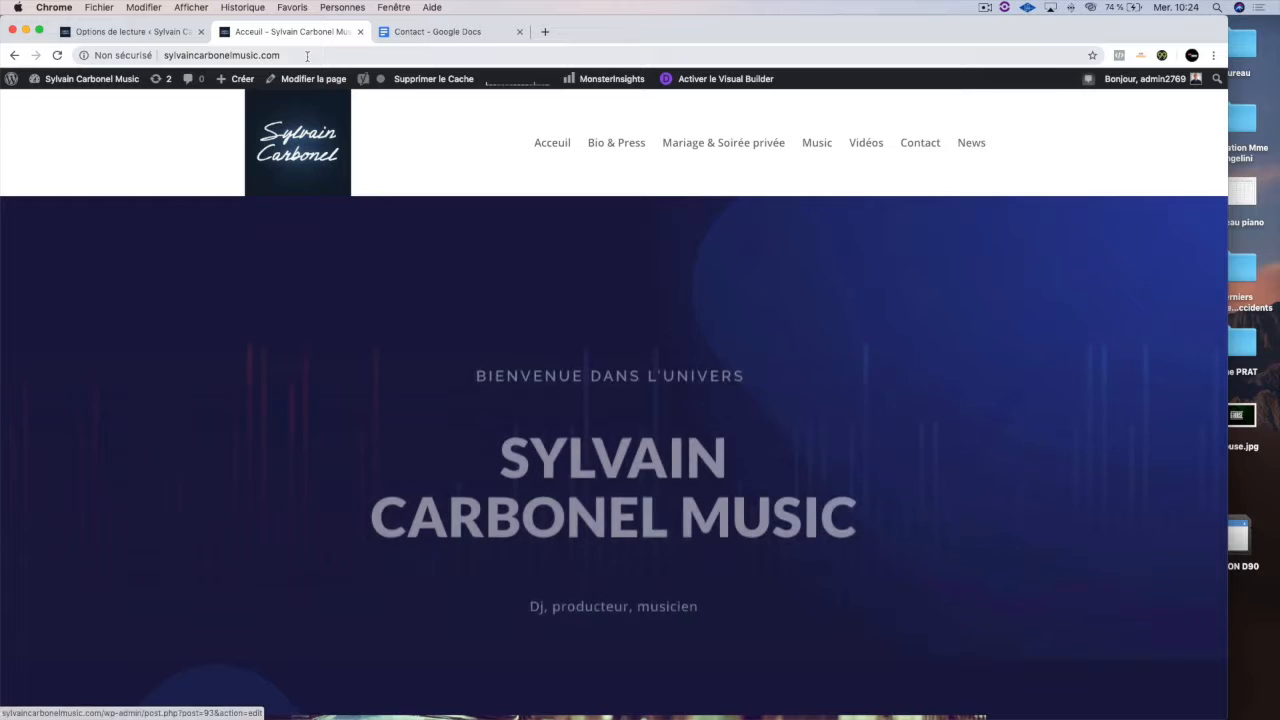
left_click(307, 56)
key("super+c")
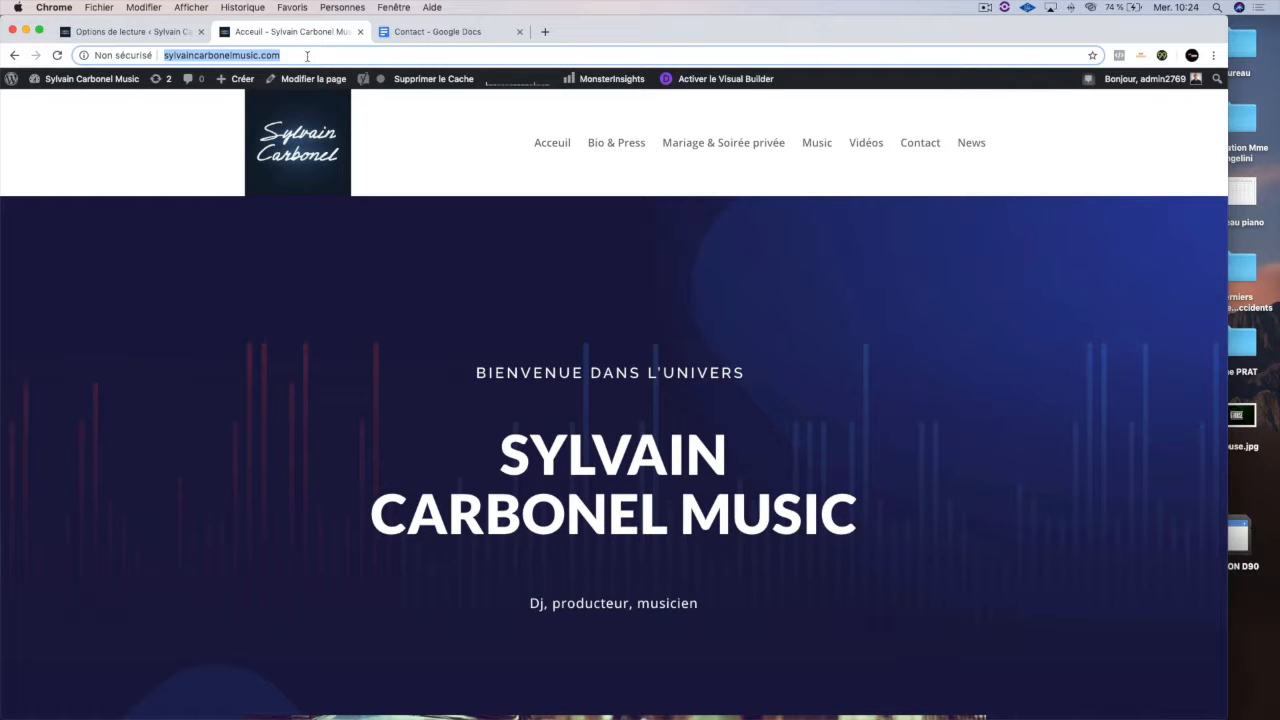
type("google")
key("Return")
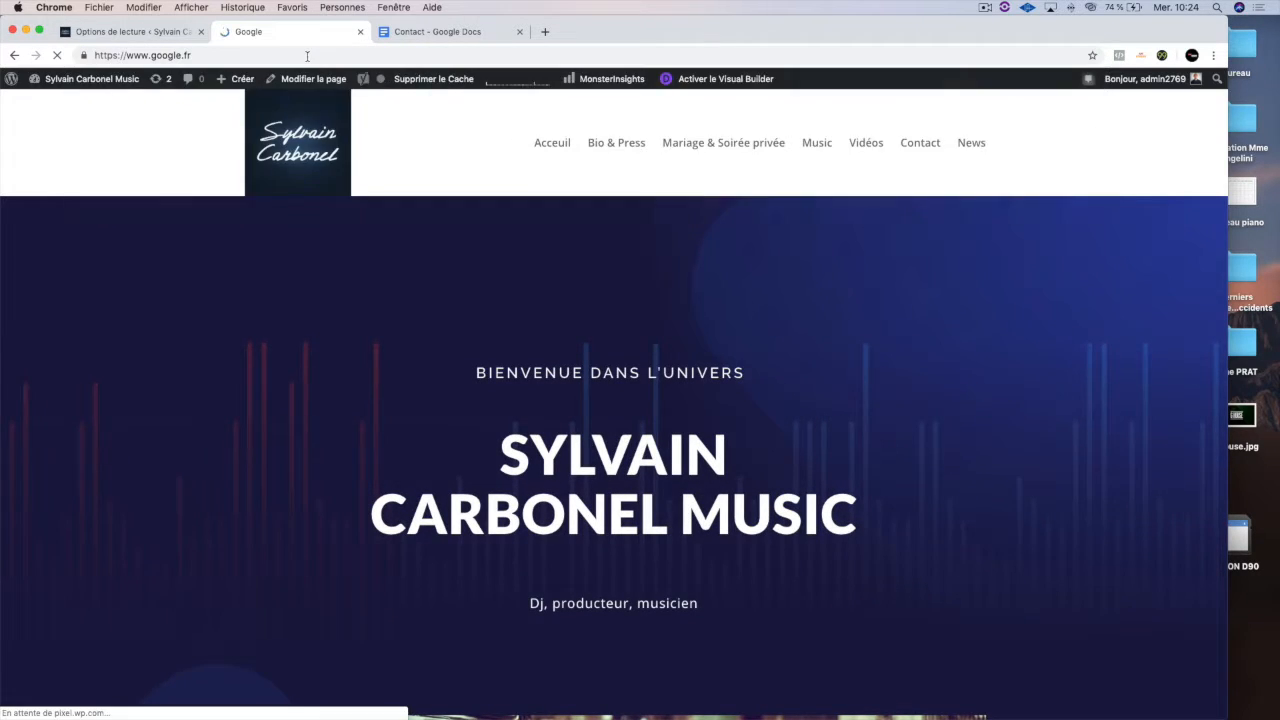
key("super+v")
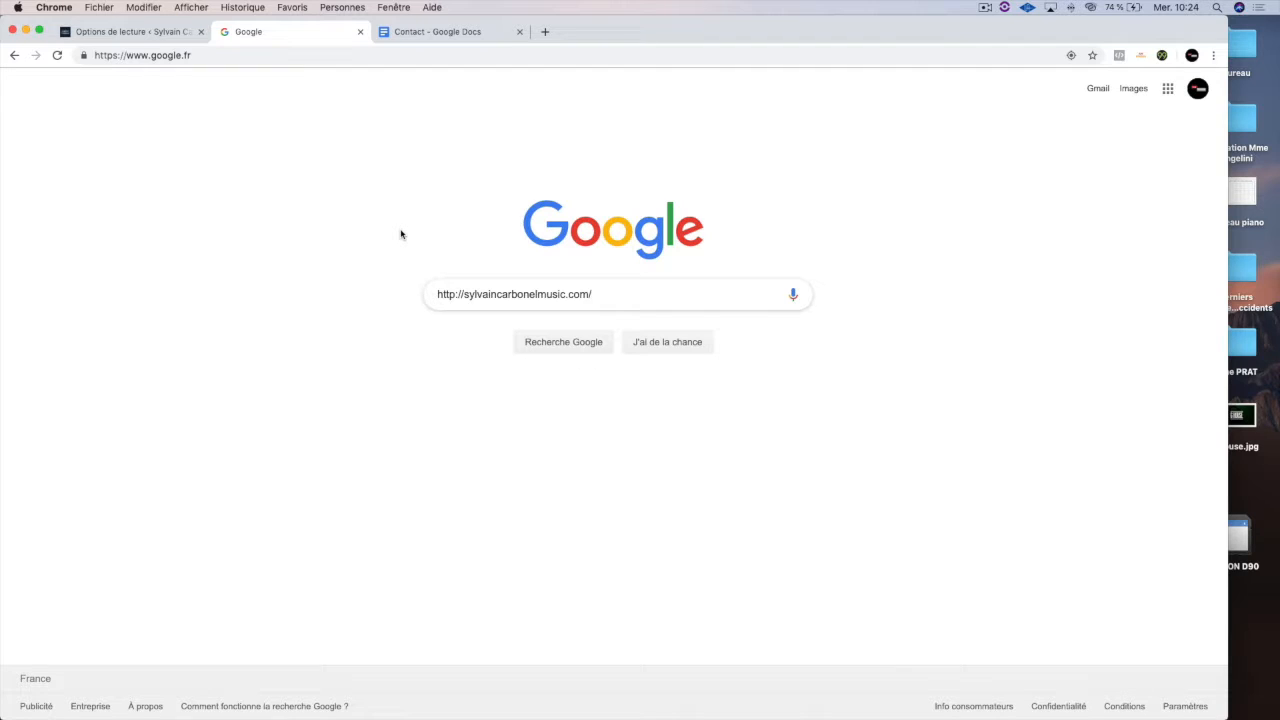
key("BackSpace")
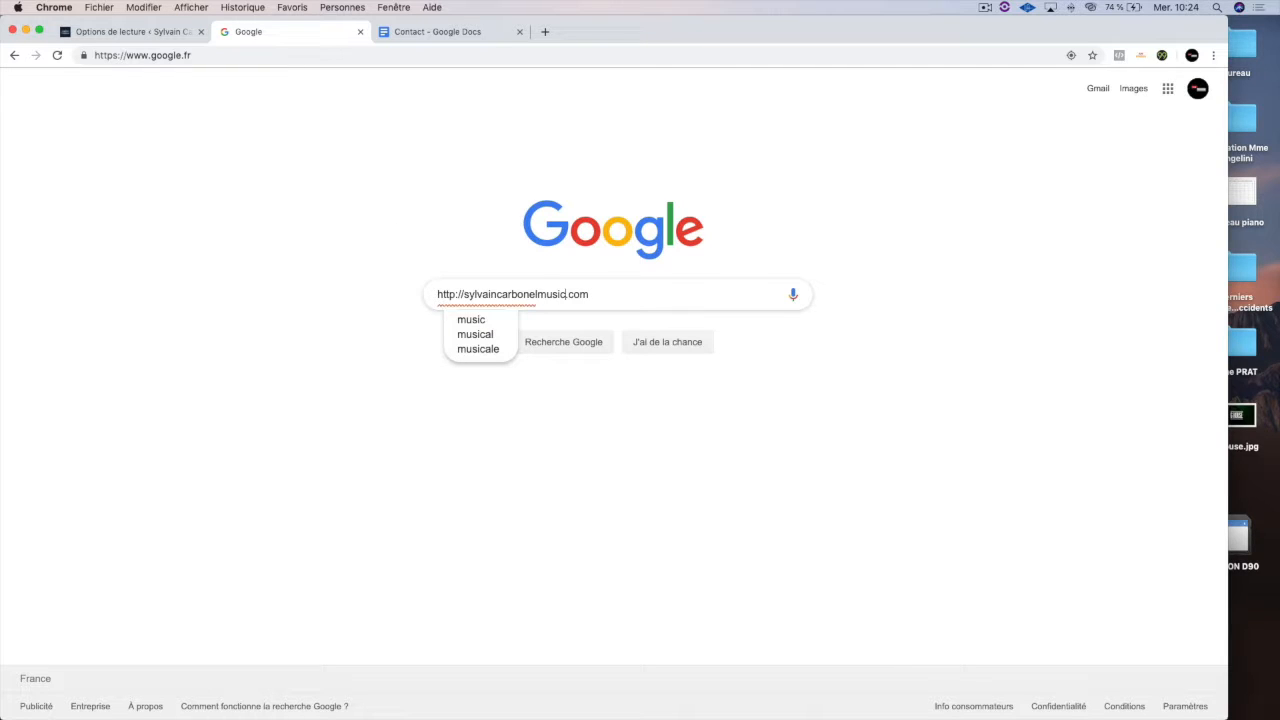
left_click(463, 294)
key("BackSpace")
key("BackSpace")
key("BackSpace")
key("BackSpace")
key("BackSpace")
key("BackSpace")
key("BackSpace")
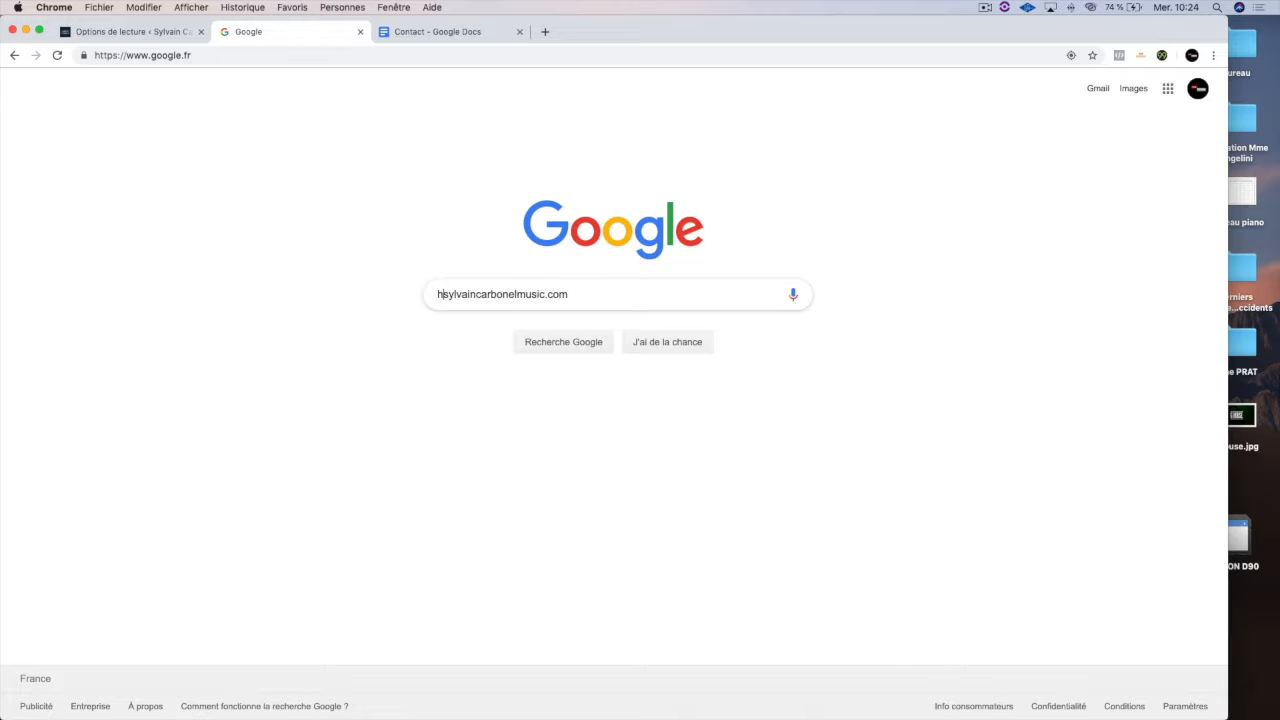
key("Return")
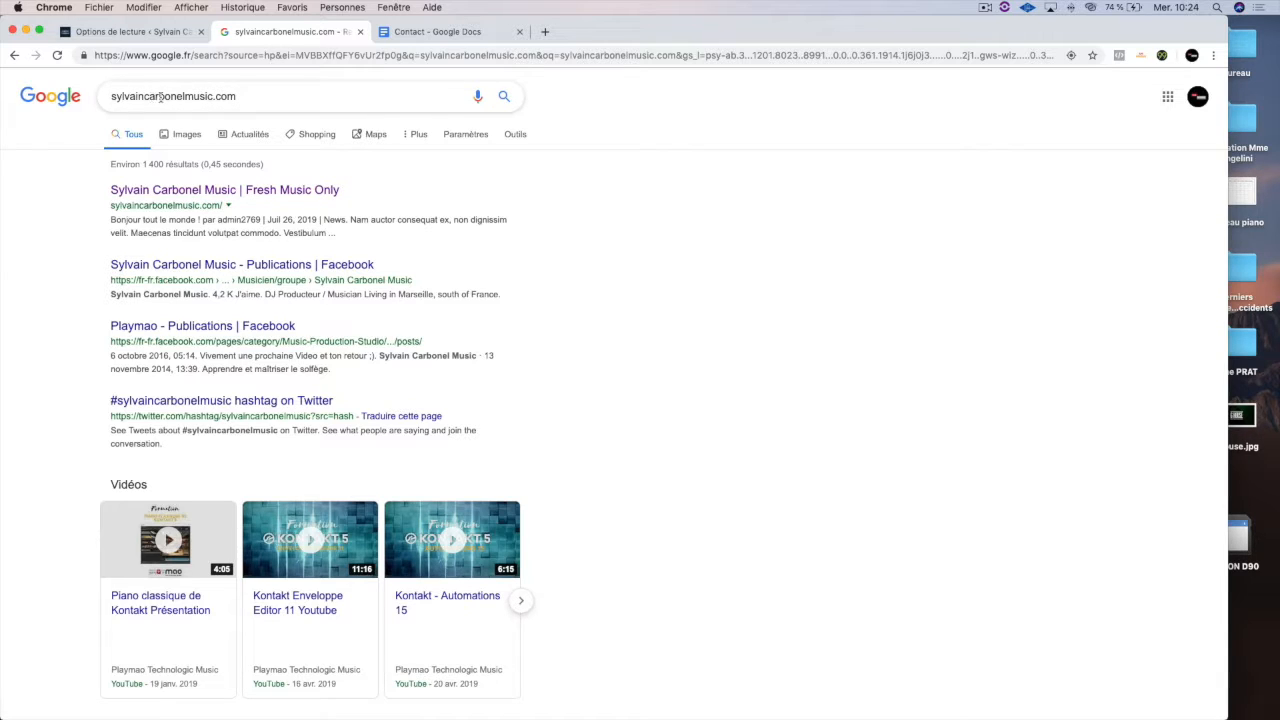
Search Google for sylvaincarbonelmusic without the .com ending and look through the results page for the website.
left_click_drag(213, 96, 236, 96)
key("BackSpace")
key("Return")
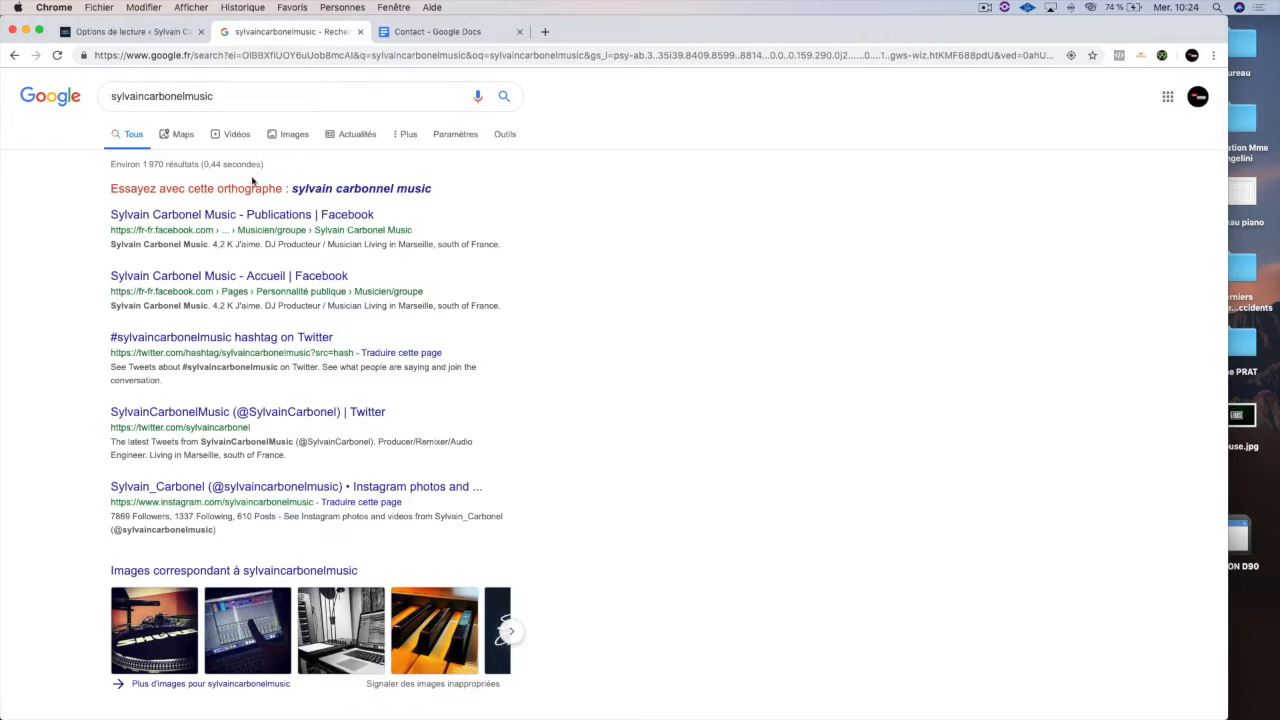
scroll(253, 283, "down", 5)
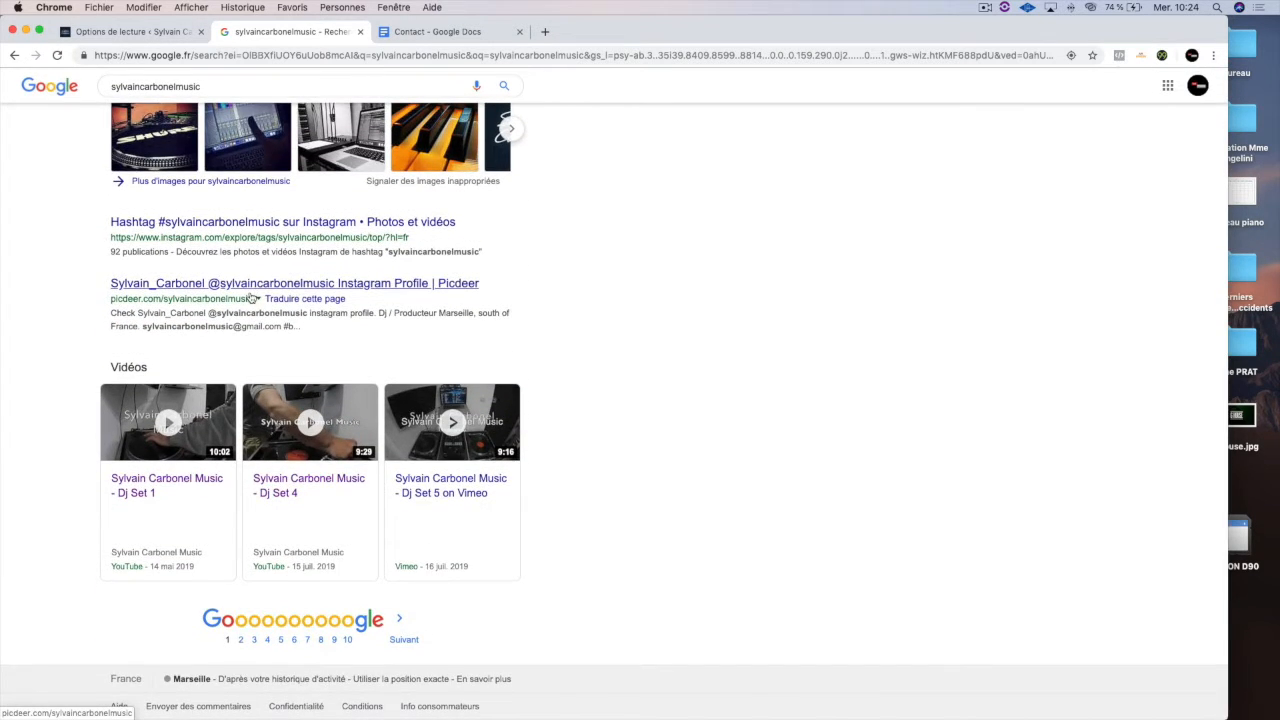
scroll(250, 290, "up", 10)
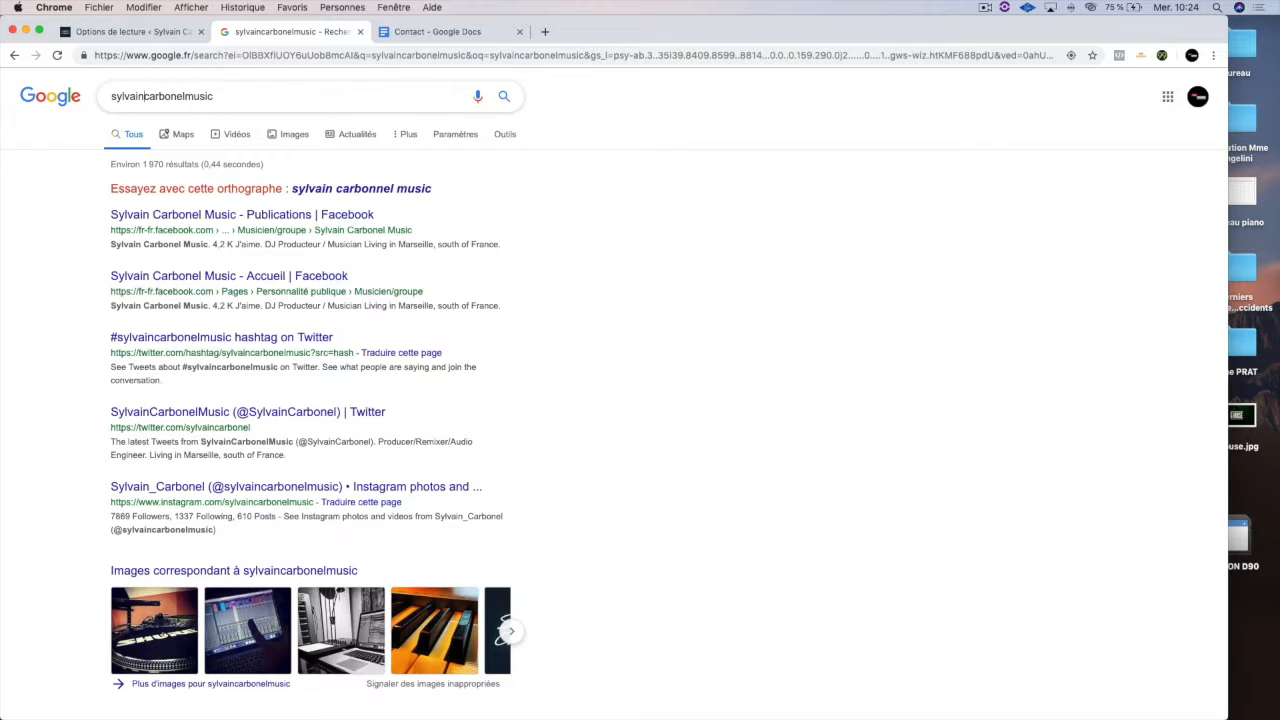
left_click(175, 96)
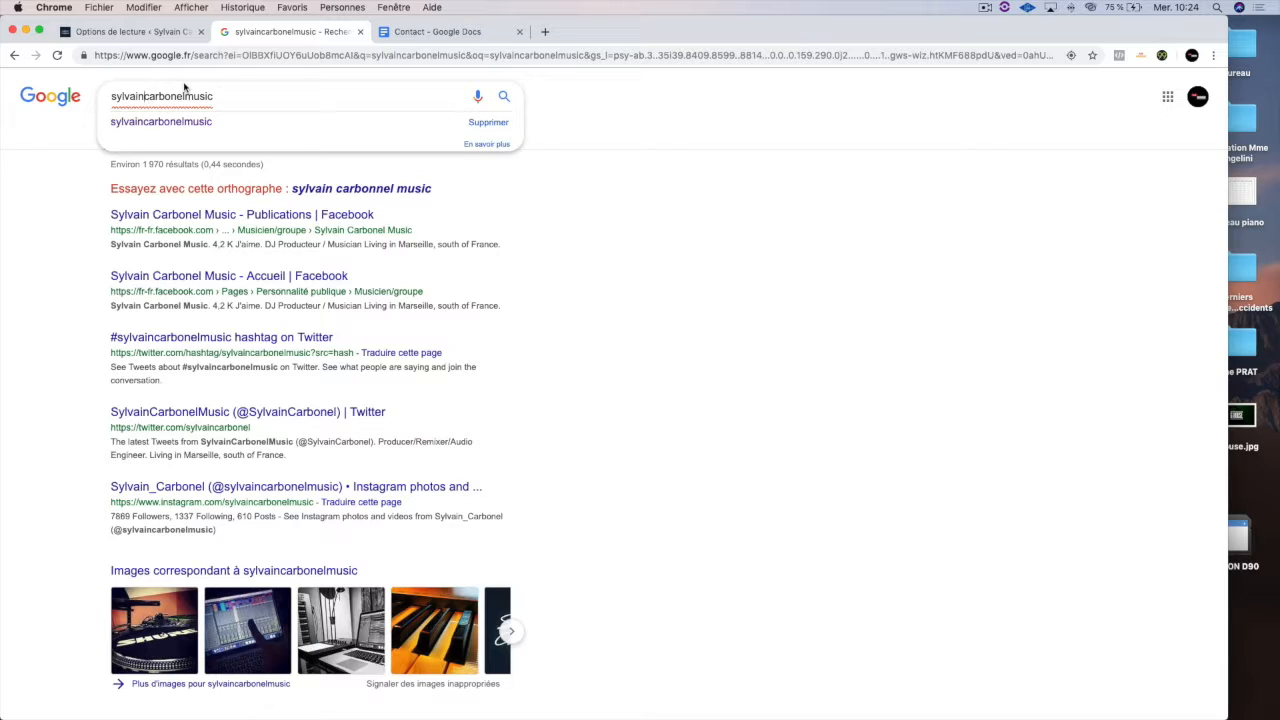
Return to the Google results for sylvaincarbonelmusic.com and open the Sylvain Carbonel Music website from them.
left_click(100, 228)
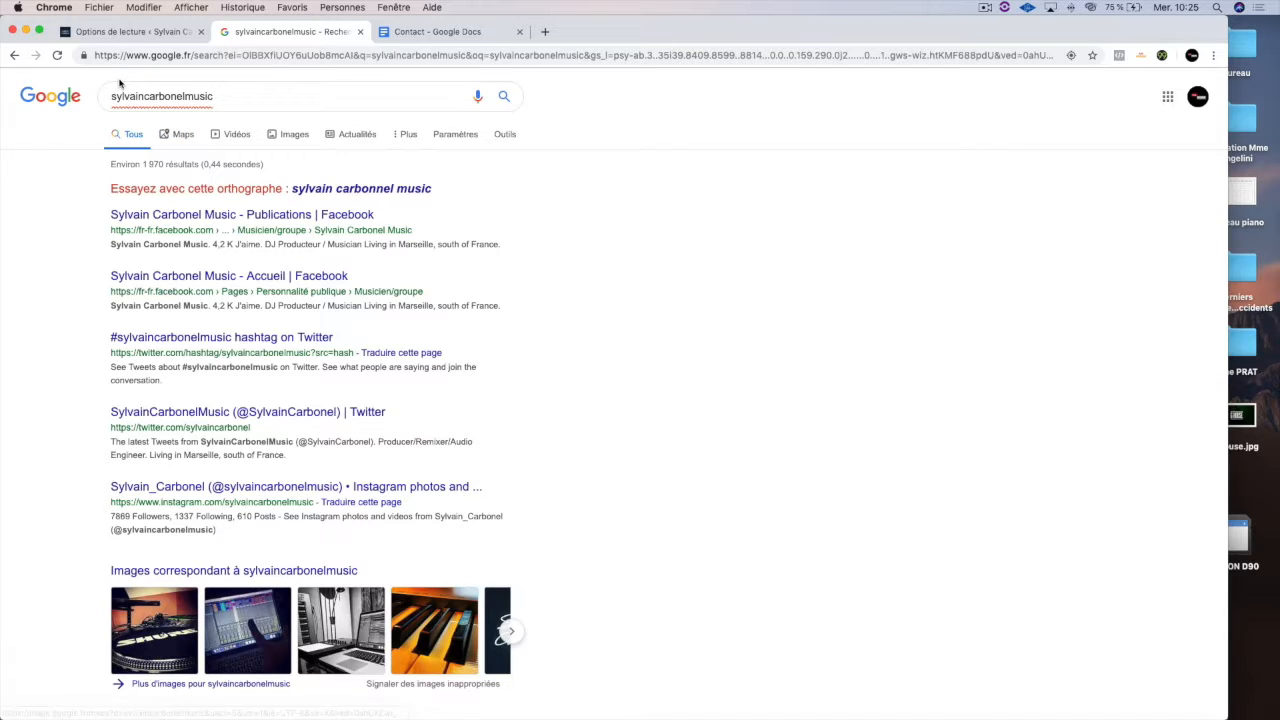
left_click(14, 55)
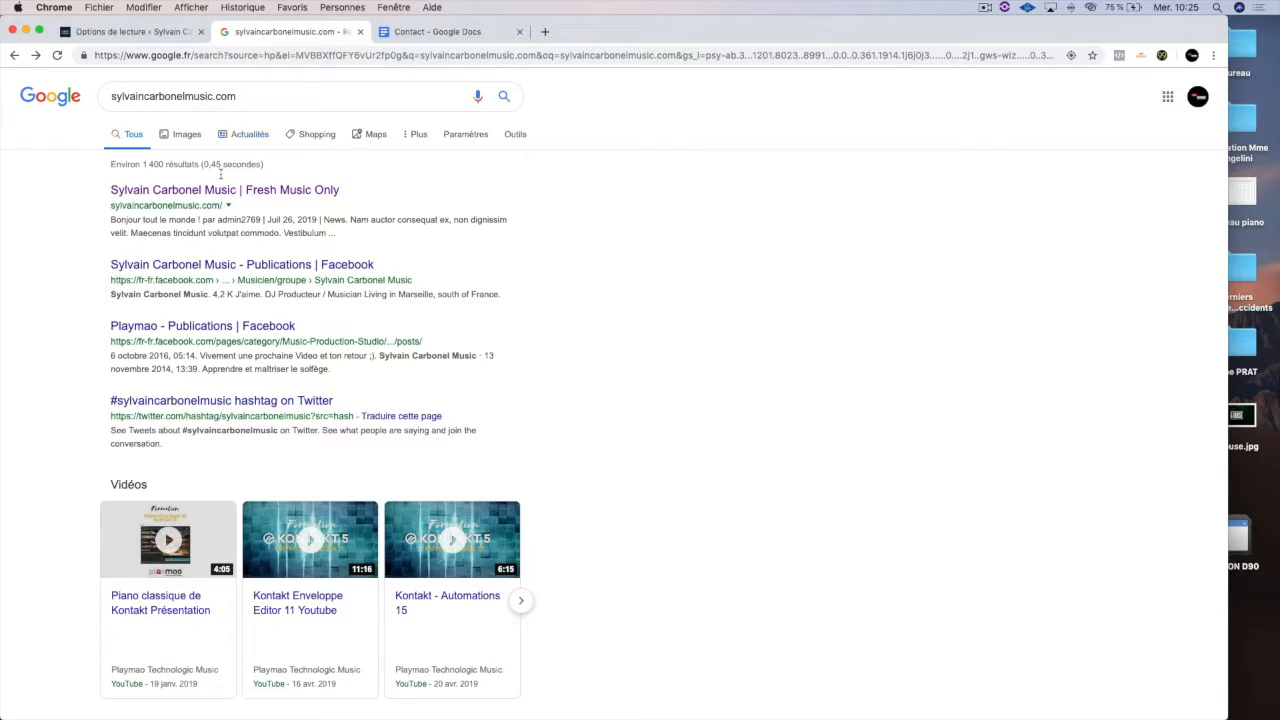
left_click(217, 190)
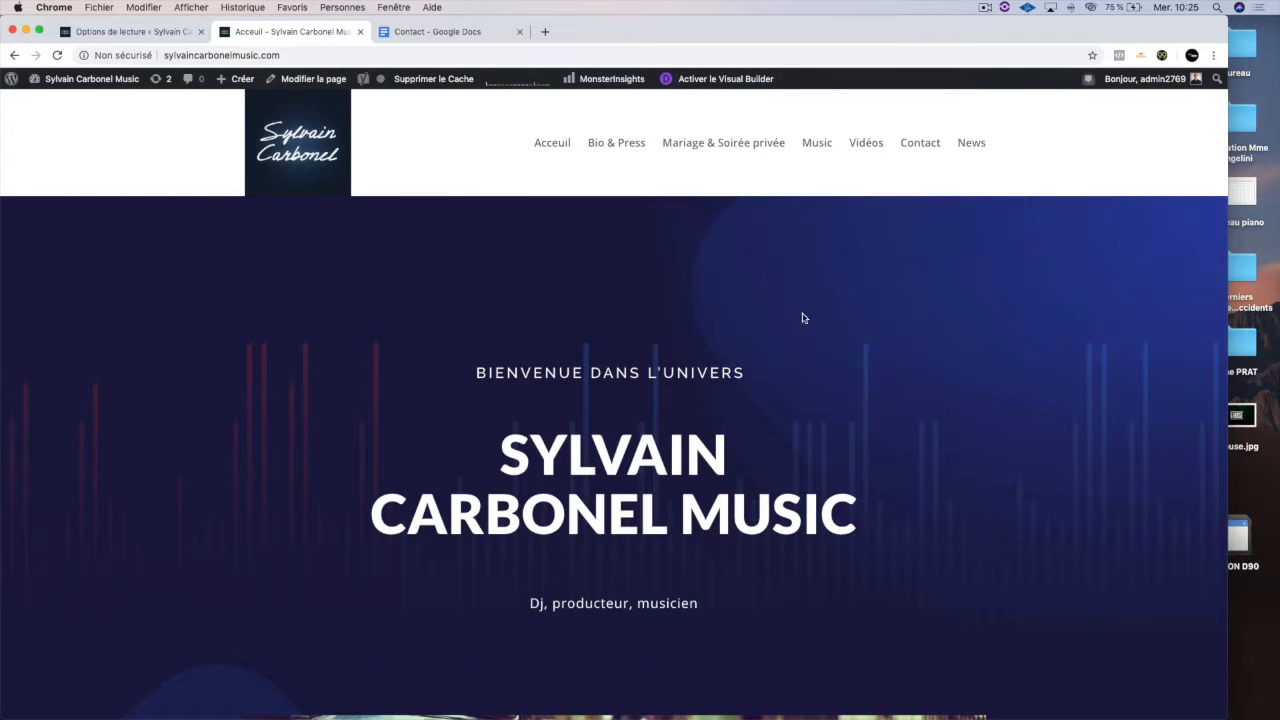
Browse the website's pages, including Bio & Press, Vidéos and News, and examine how the News page lists its articles.
left_click(621, 146)
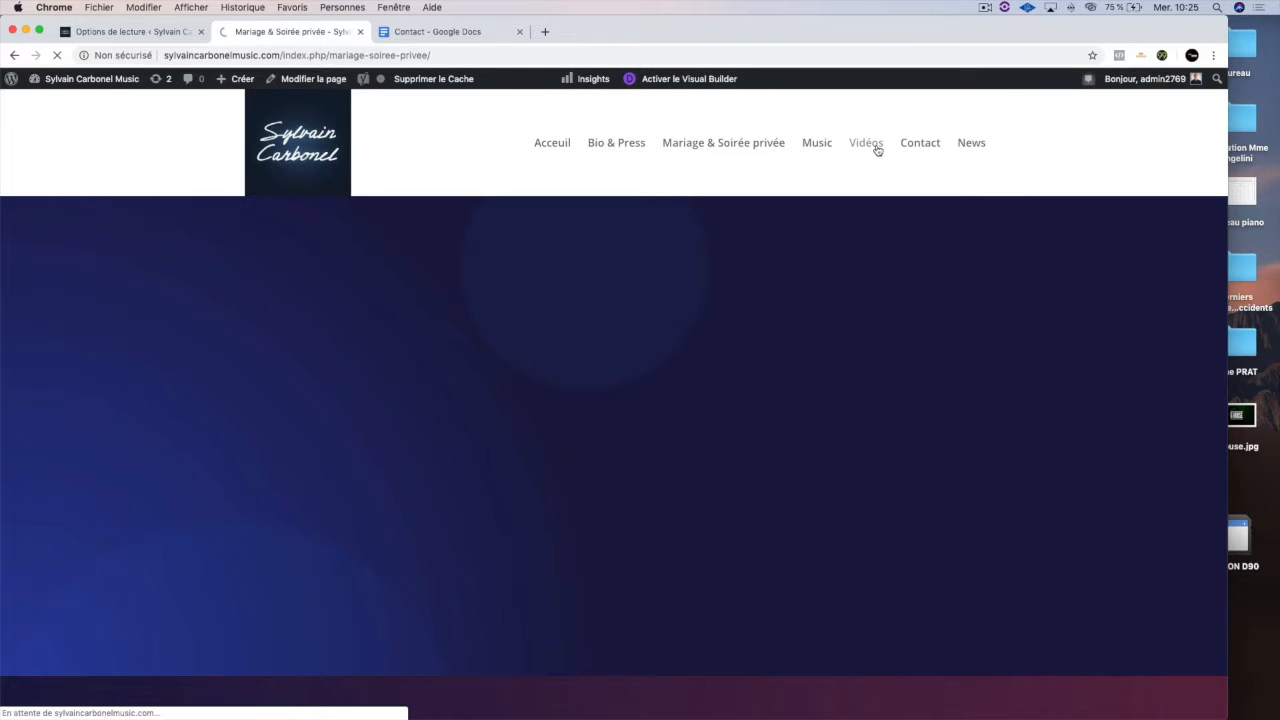
left_click(876, 147)
left_click(971, 144)
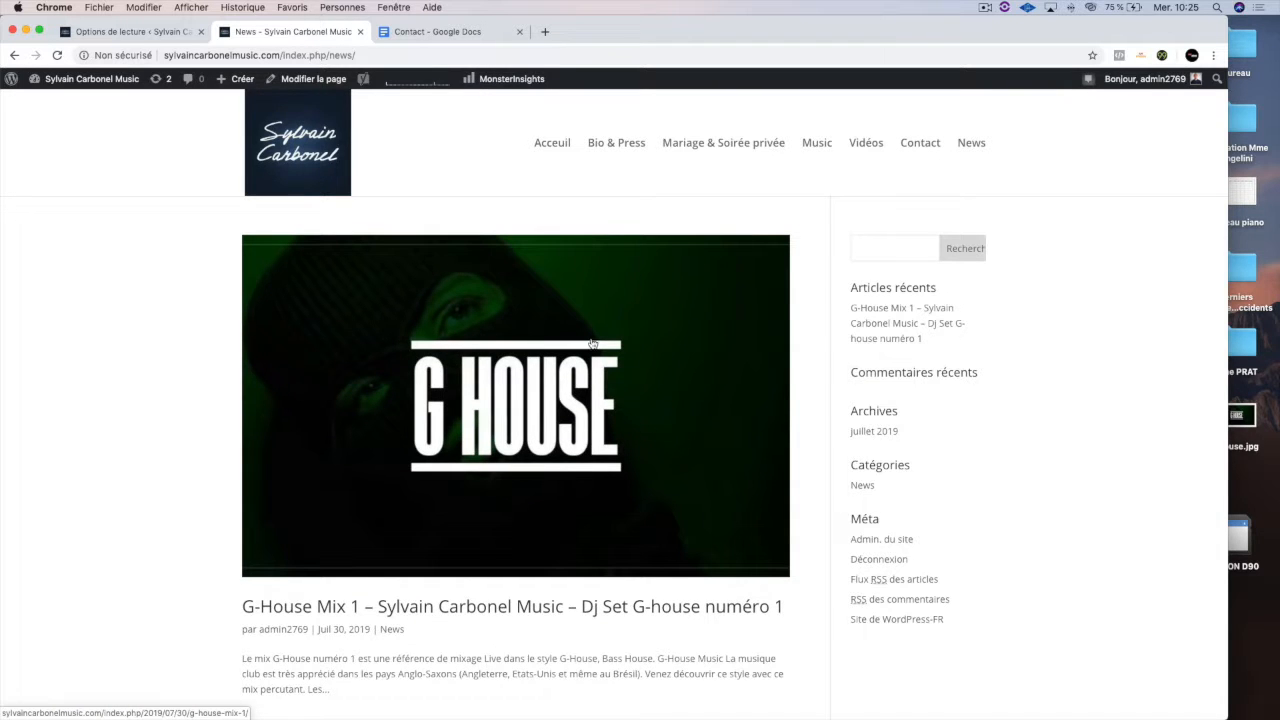
scroll(588, 490, "down", 5)
scroll(590, 488, "up", 5)
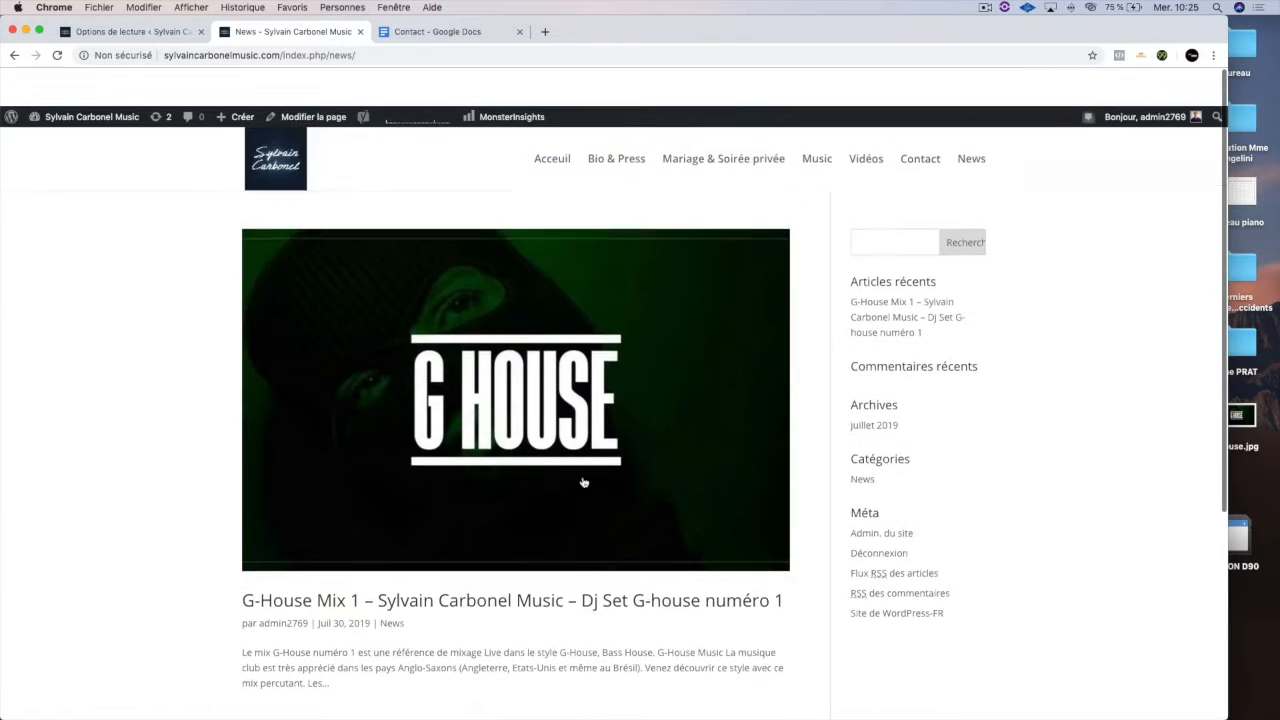
left_click(967, 142)
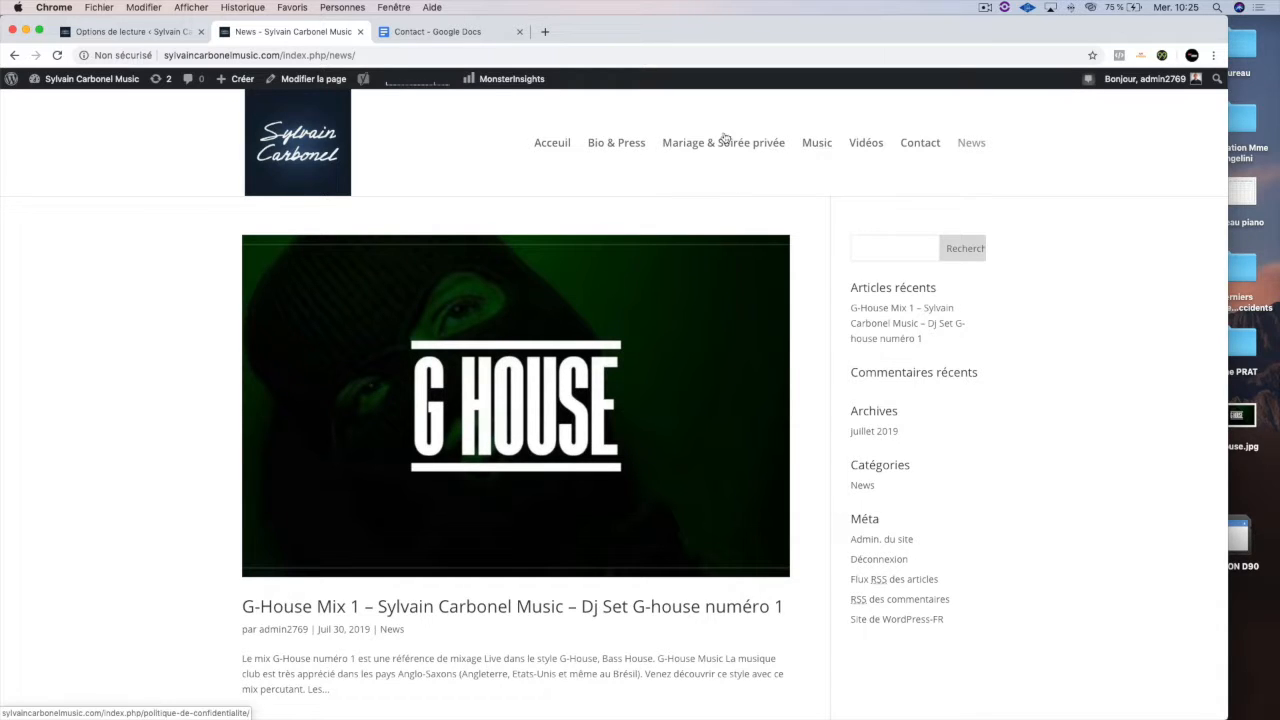
Reset the posts page to — Sélectionner — in the reading settings and save the changes.
left_click(153, 36)
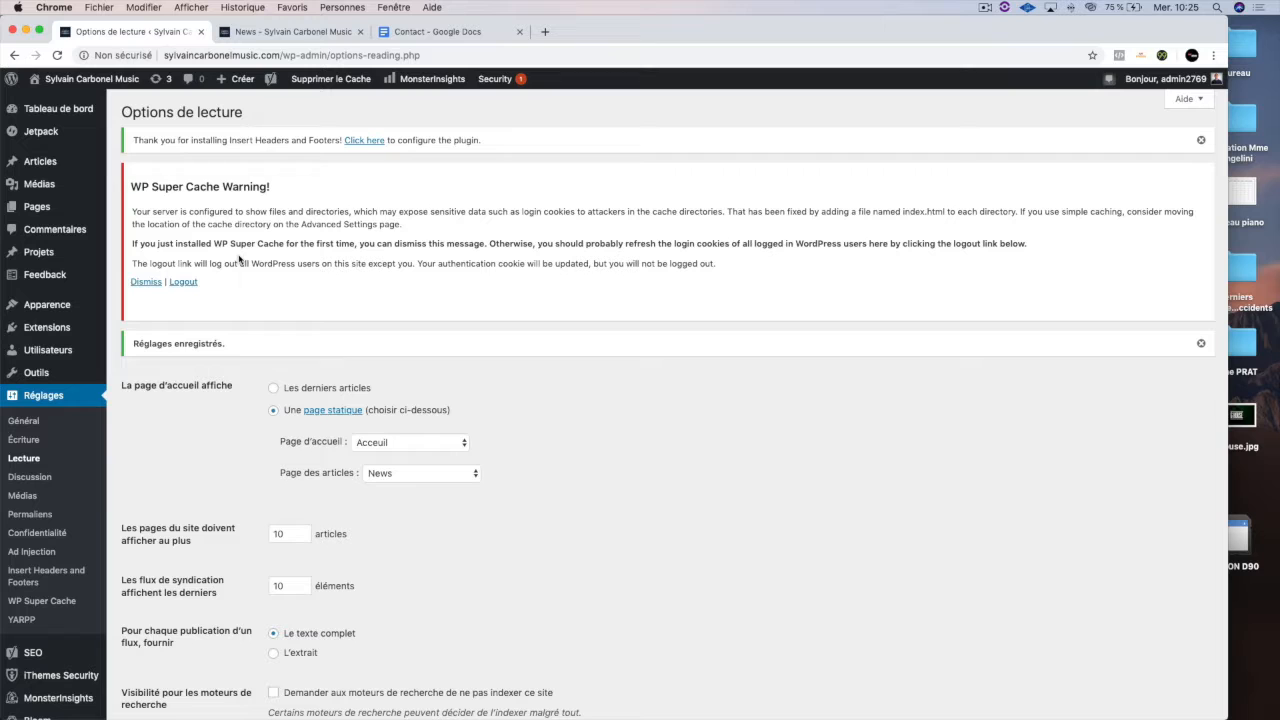
left_click(379, 470)
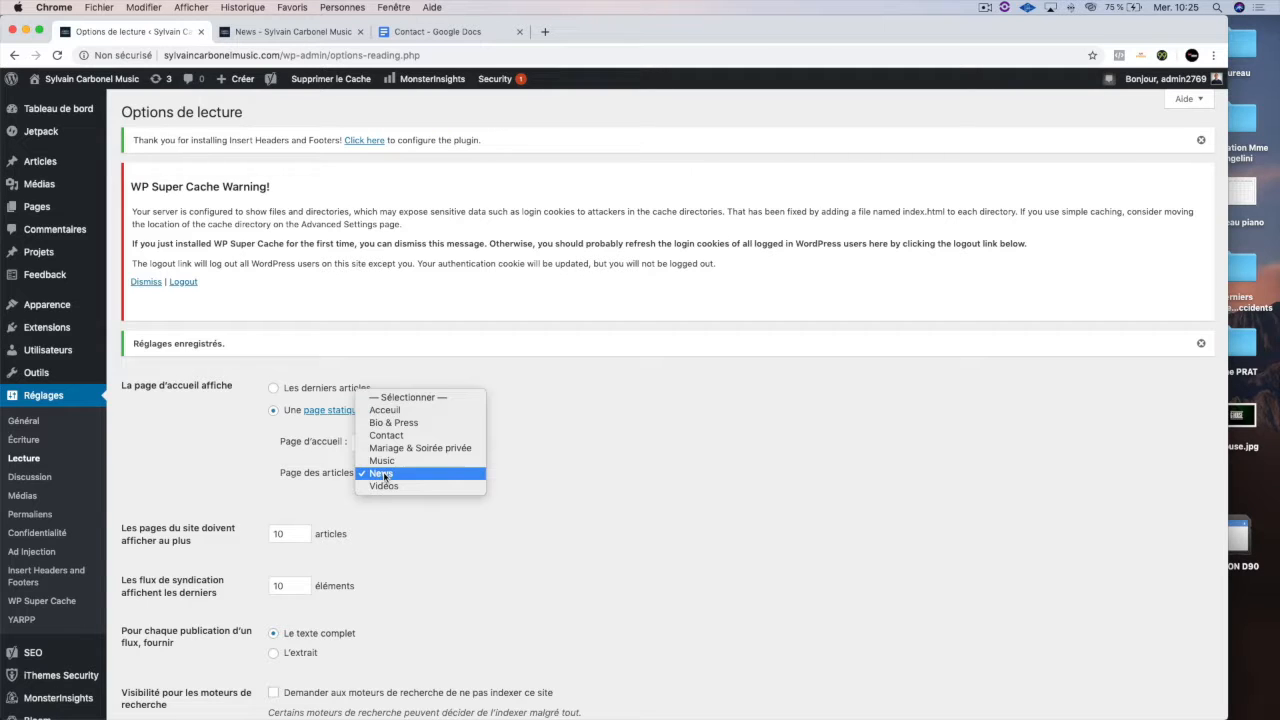
left_click(390, 397)
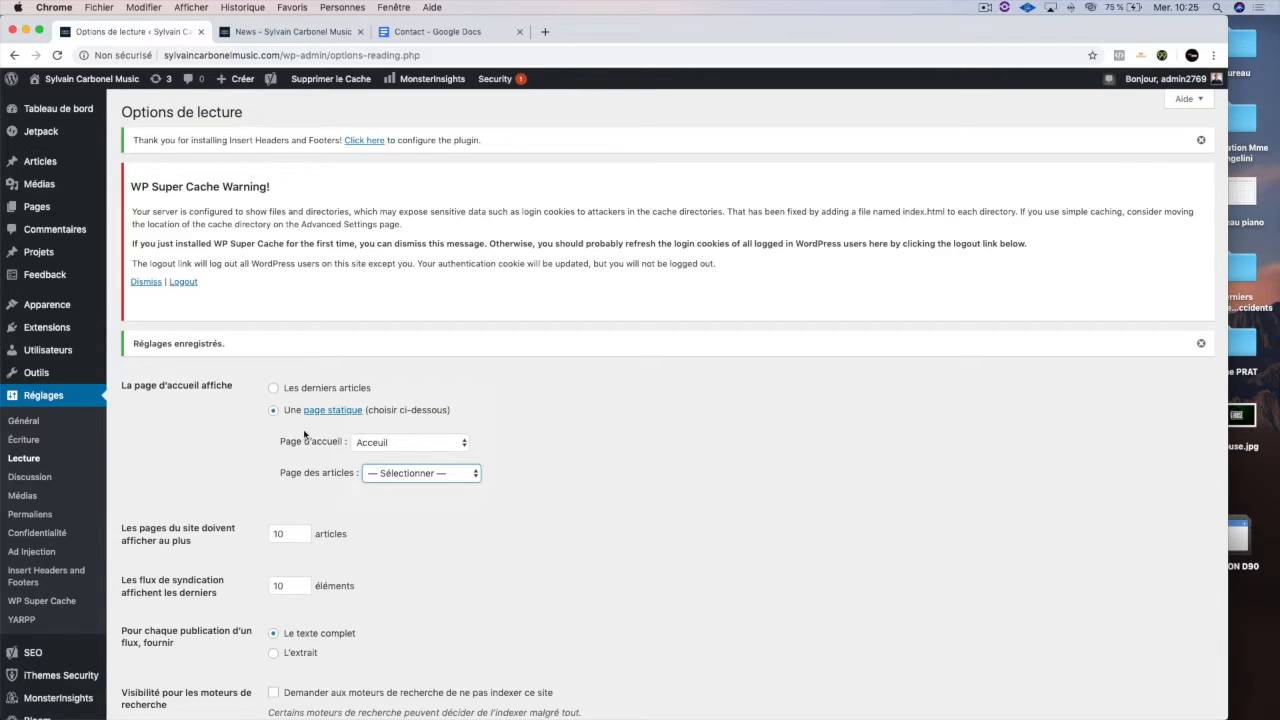
scroll(343, 498, "down", 3)
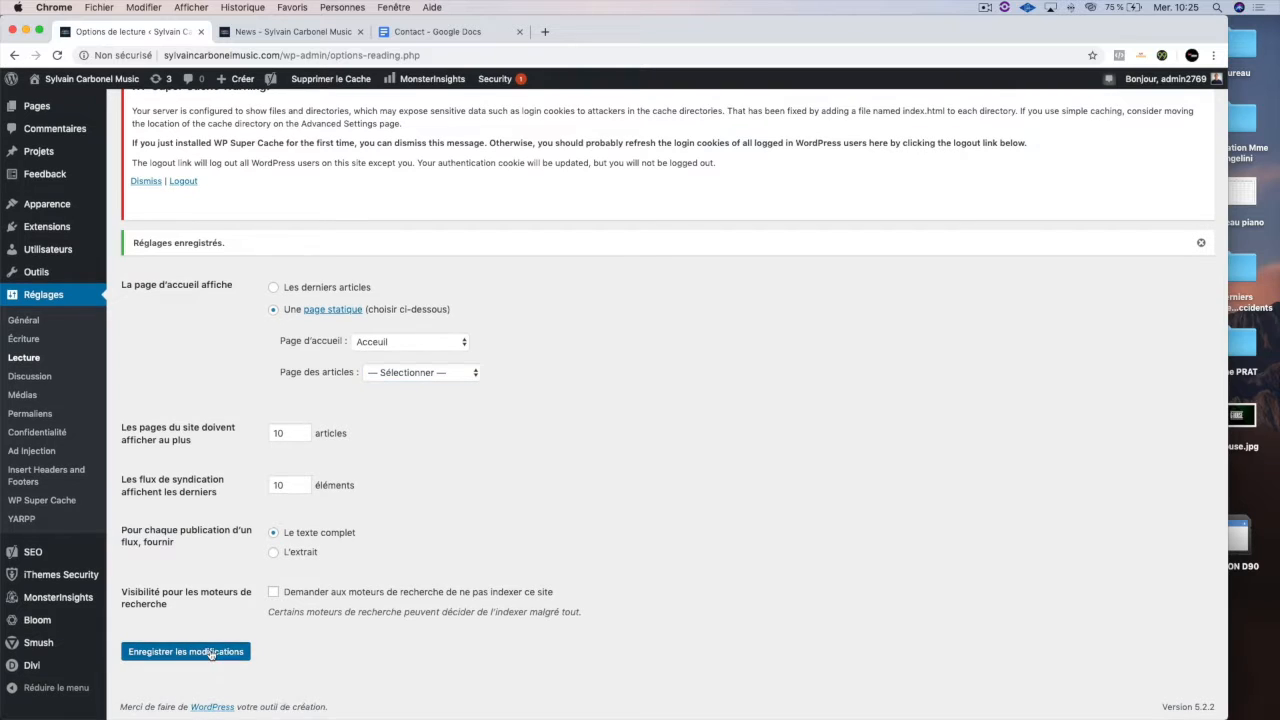
left_click(210, 652)
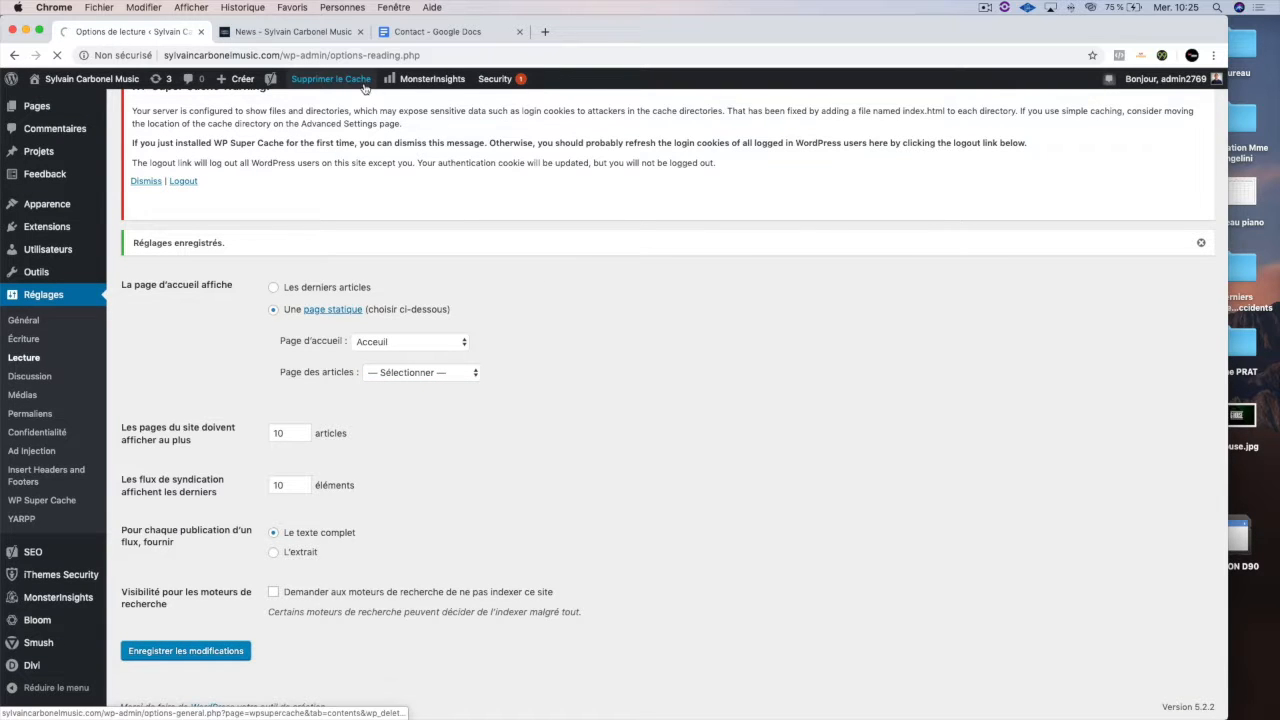
Reload the website's News page and look through its layout from the title down to the articles.
left_click(310, 33)
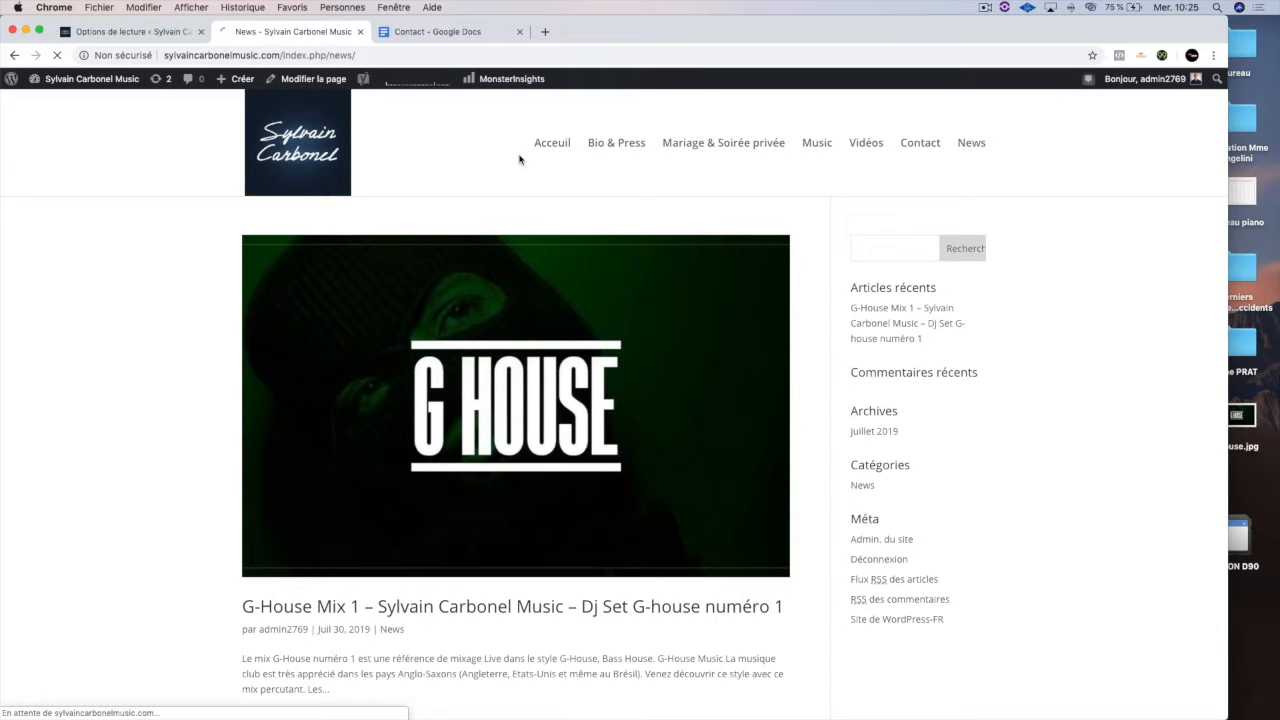
left_click(962, 150)
left_click(966, 151)
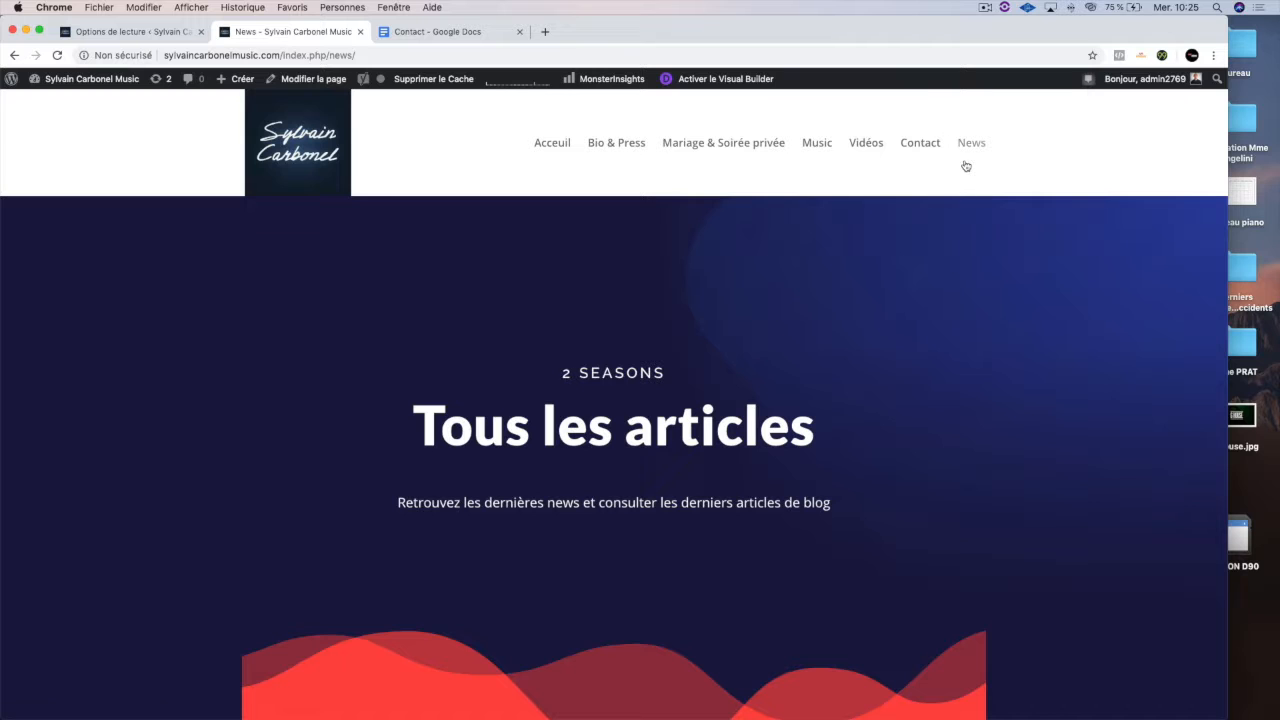
left_click(970, 146)
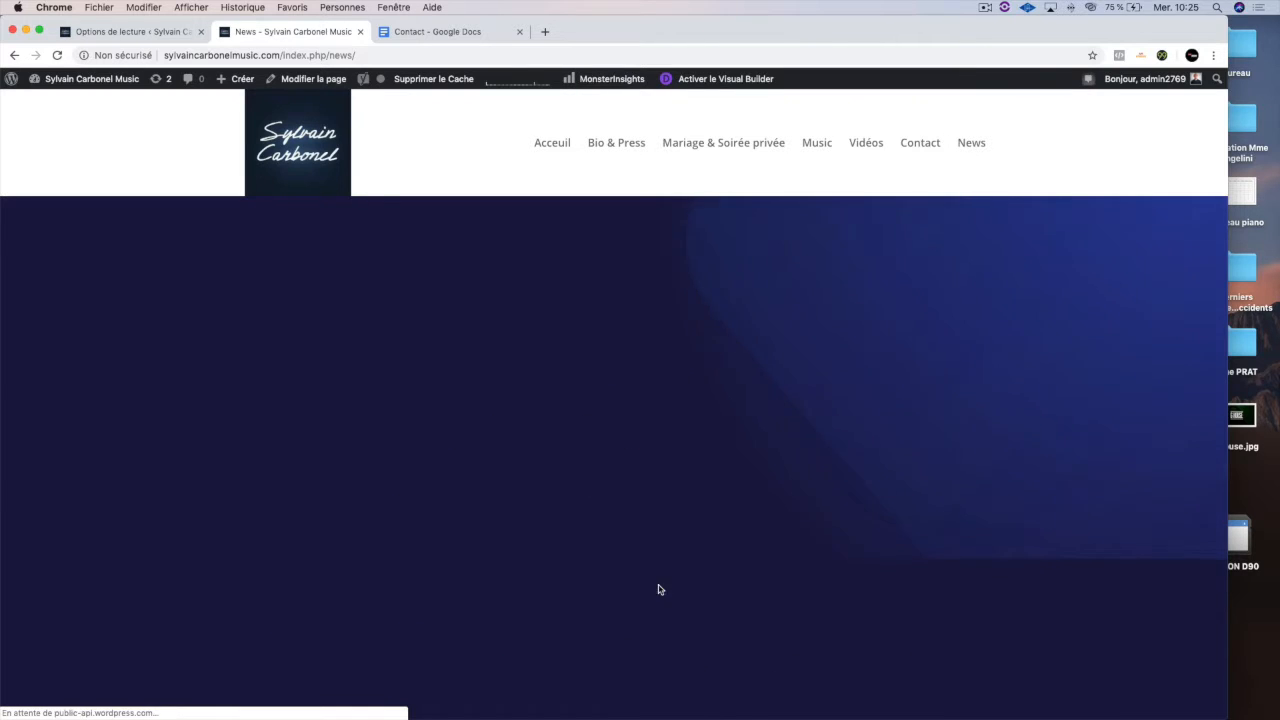
scroll(655, 563, "down", 10)
scroll(655, 563, "up", 15)
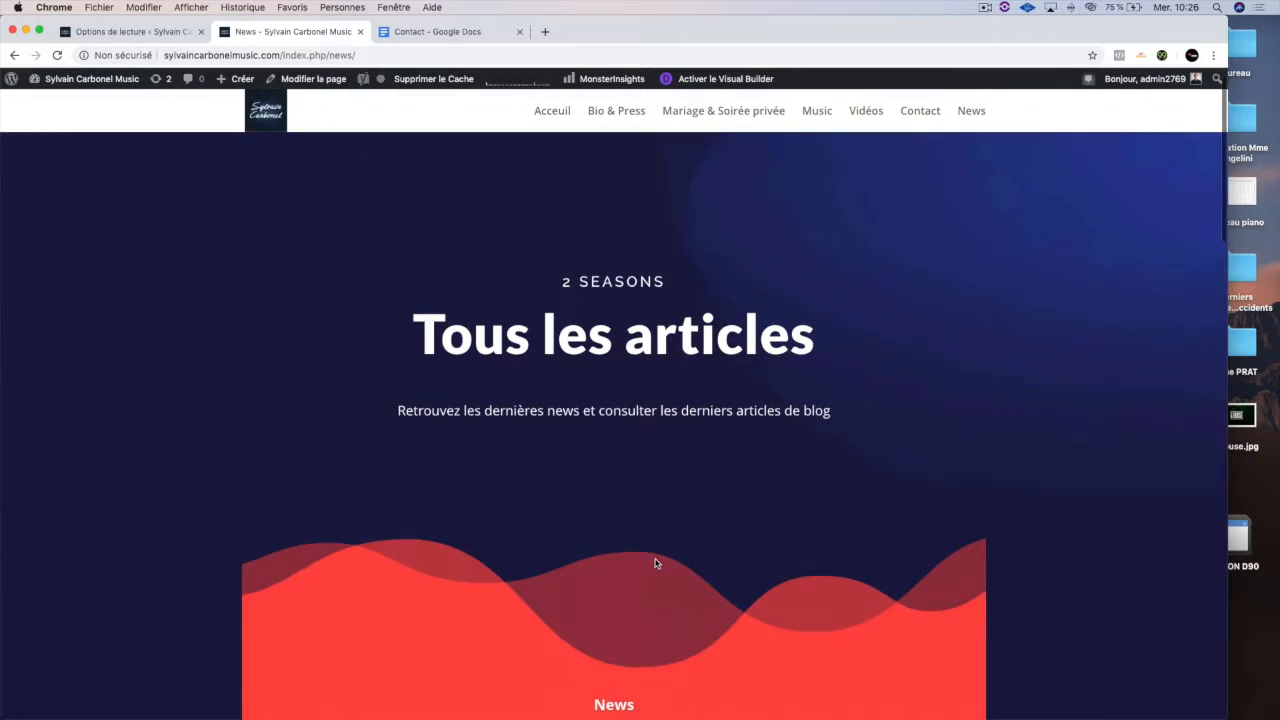
left_click(159, 33)
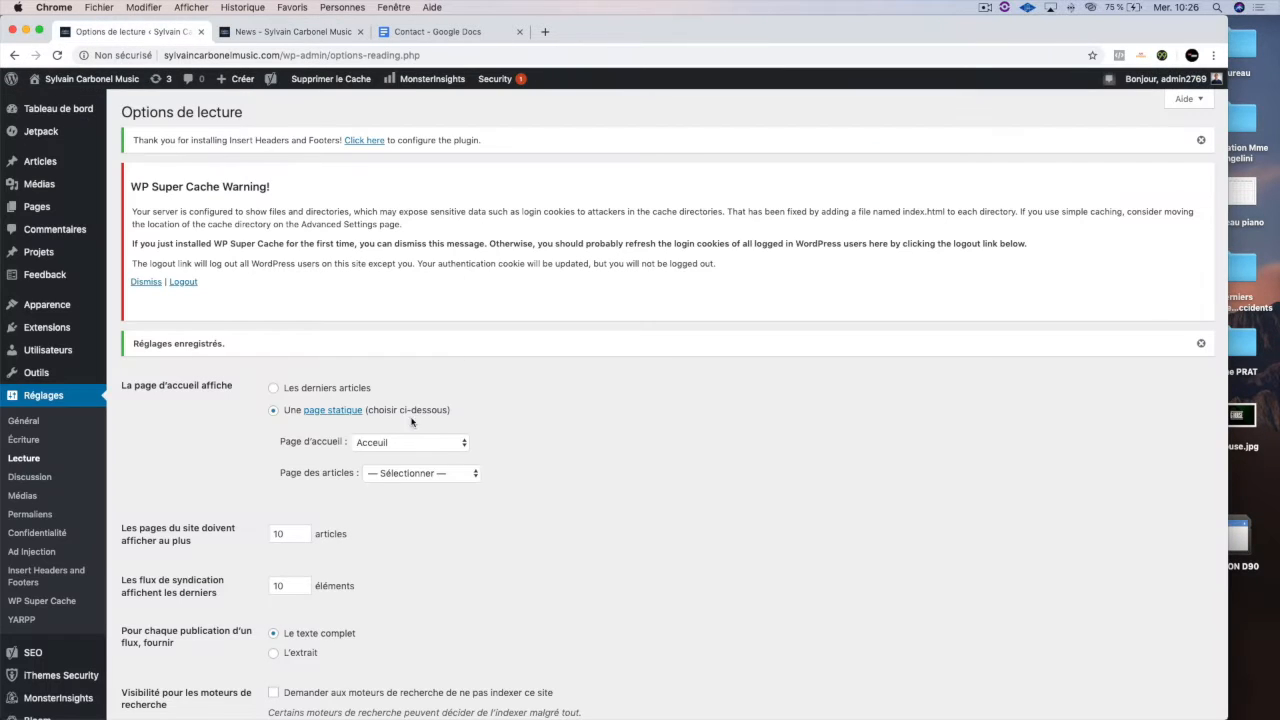
left_click(380, 477)
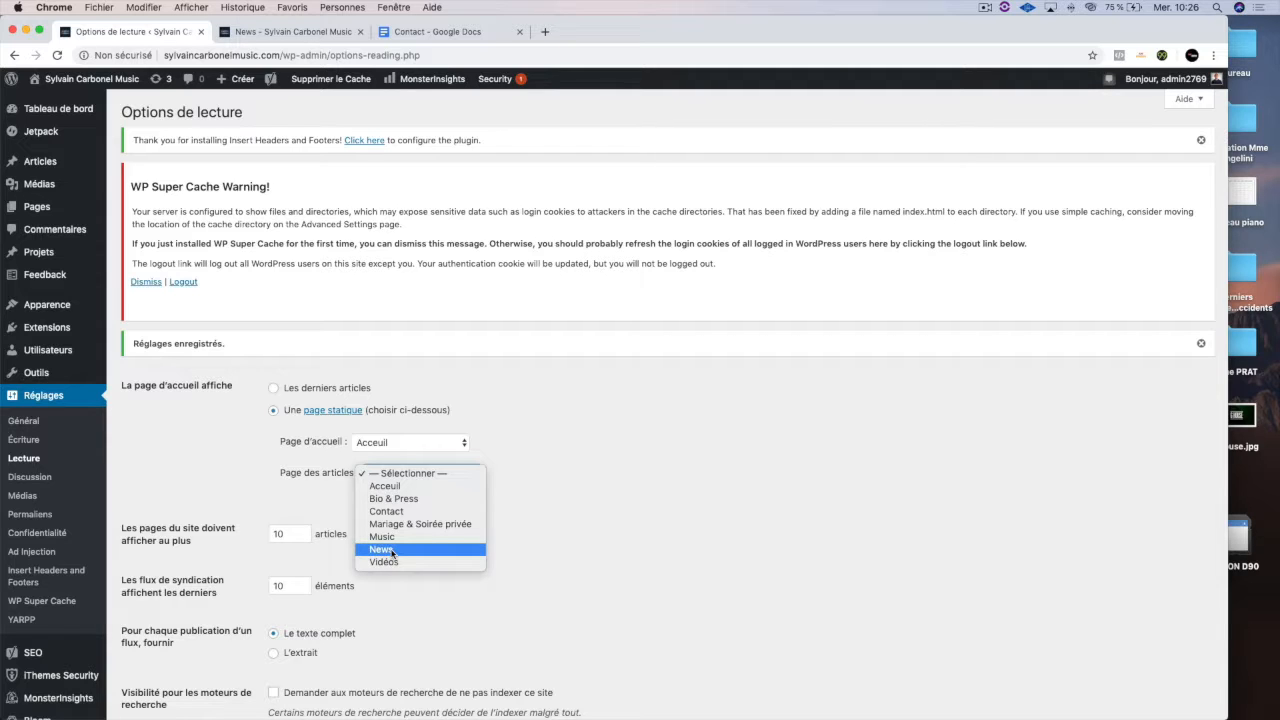
left_click(575, 507)
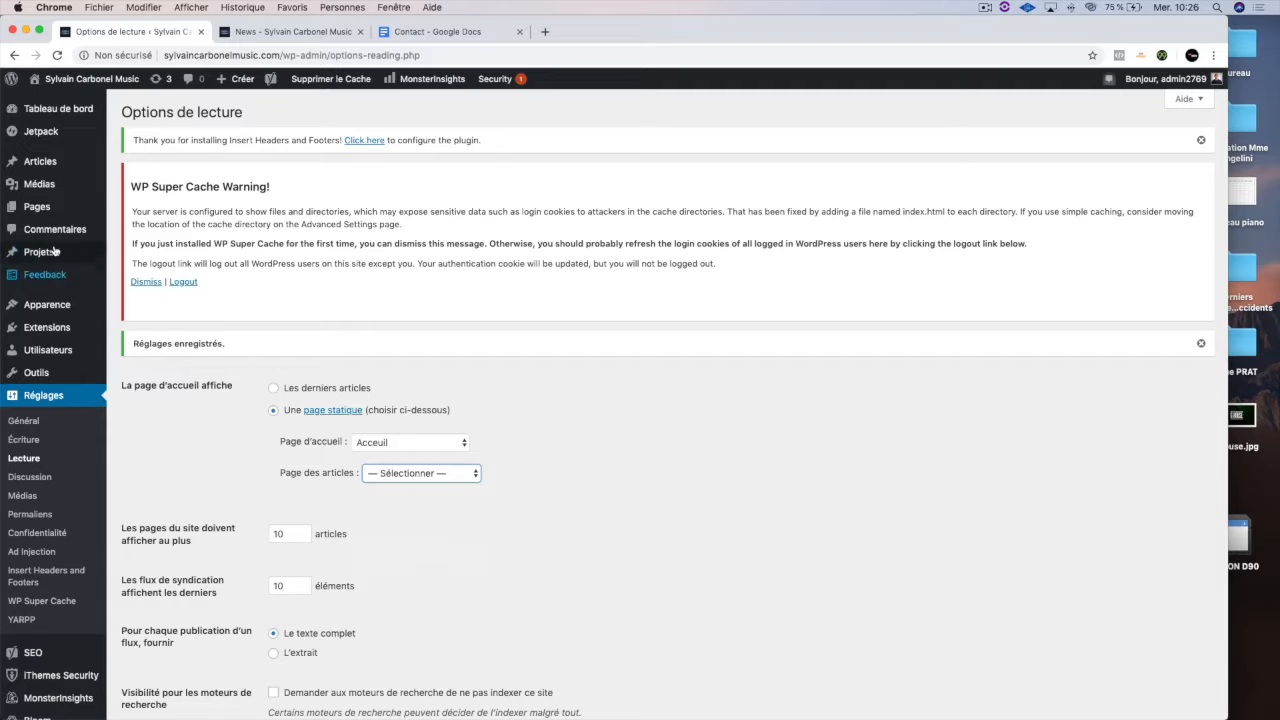
View the website's Contact page and open that page for editing with Divi from the list of all pages.
left_click(277, 34)
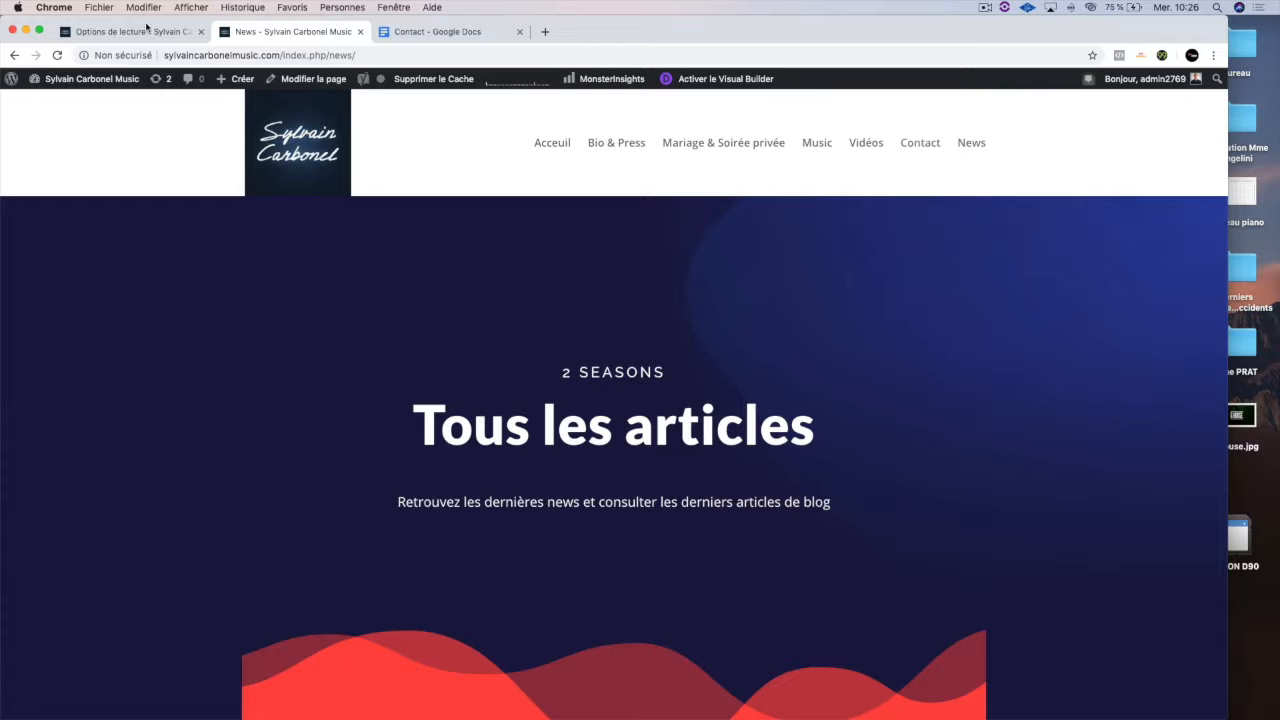
left_click(915, 143)
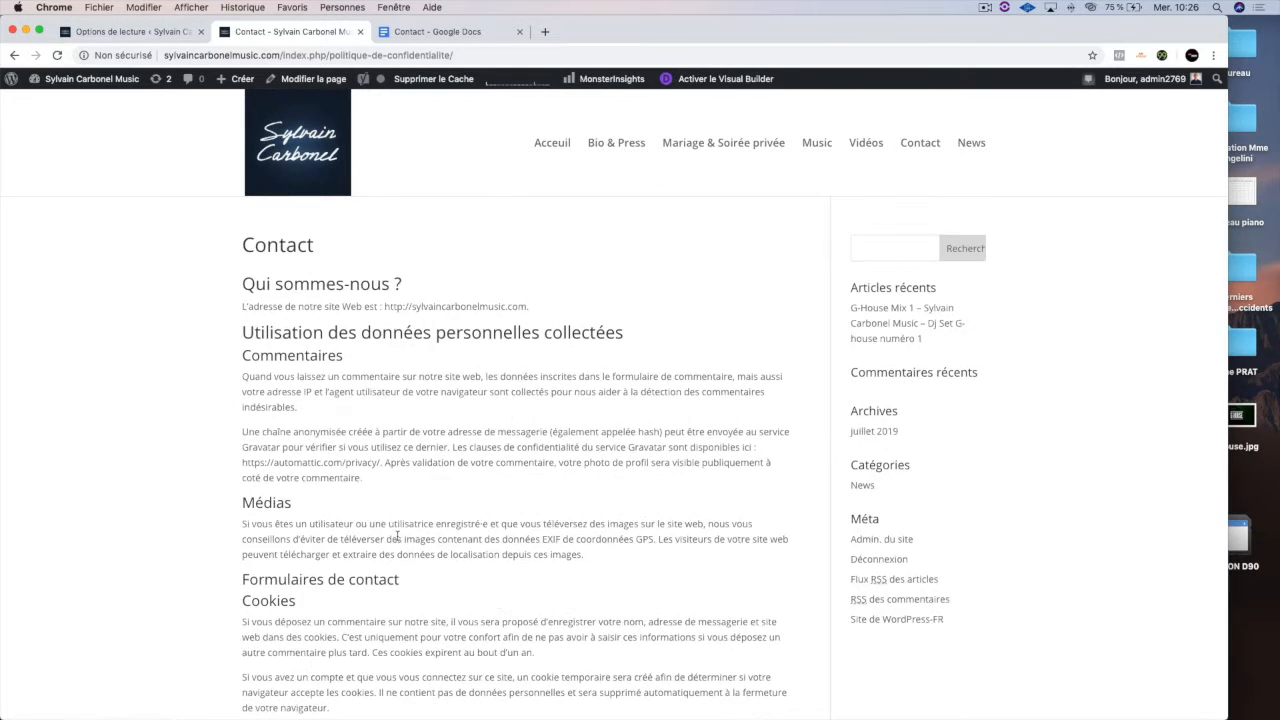
left_click(133, 31)
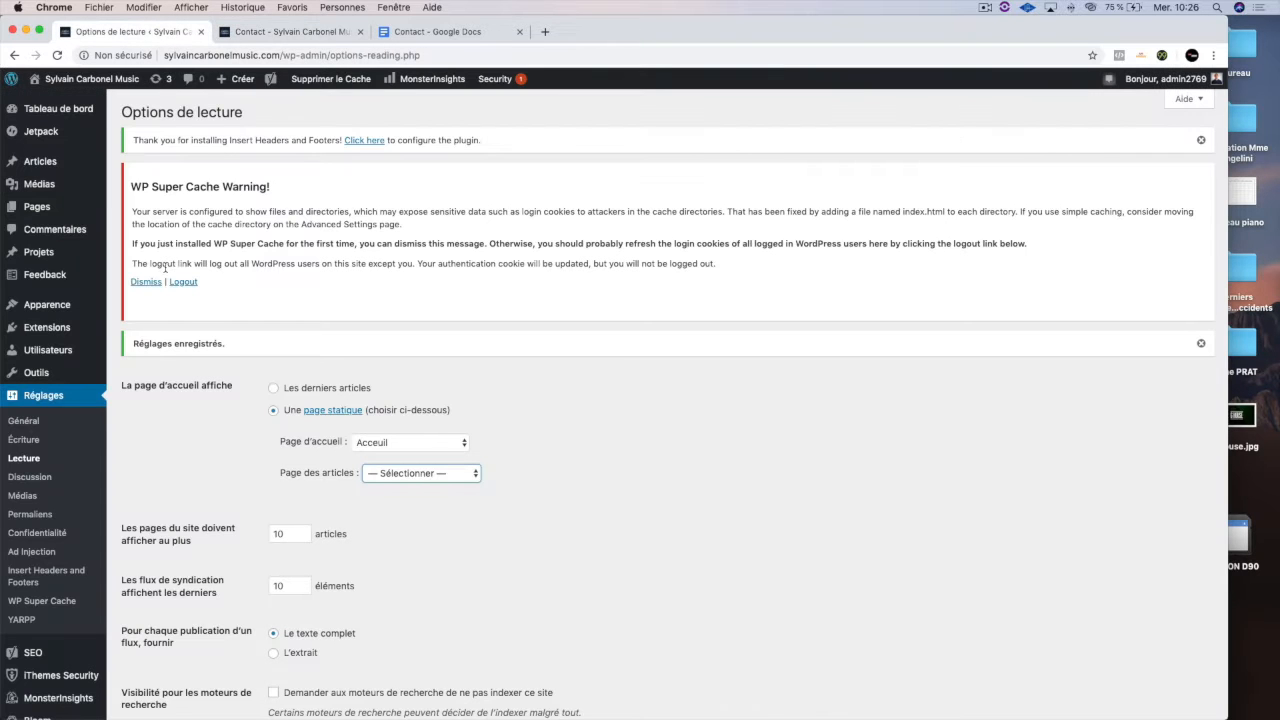
mouse_move(52, 196)
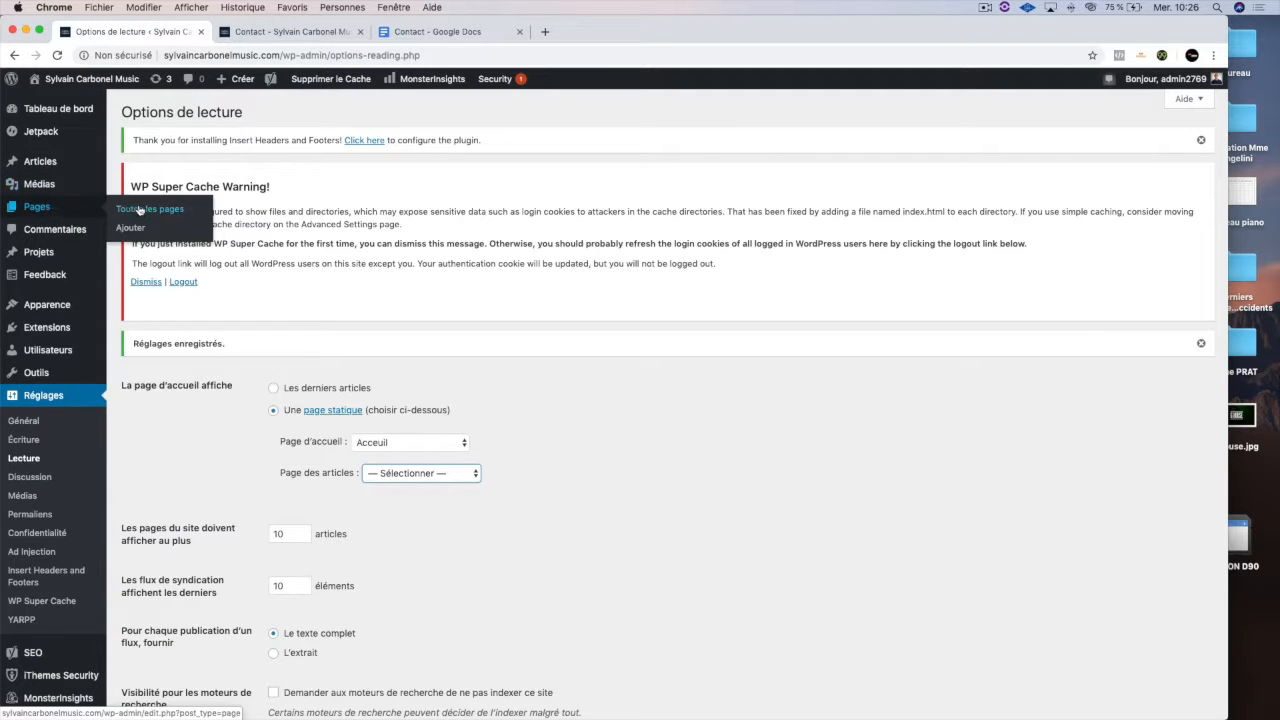
left_click(148, 217)
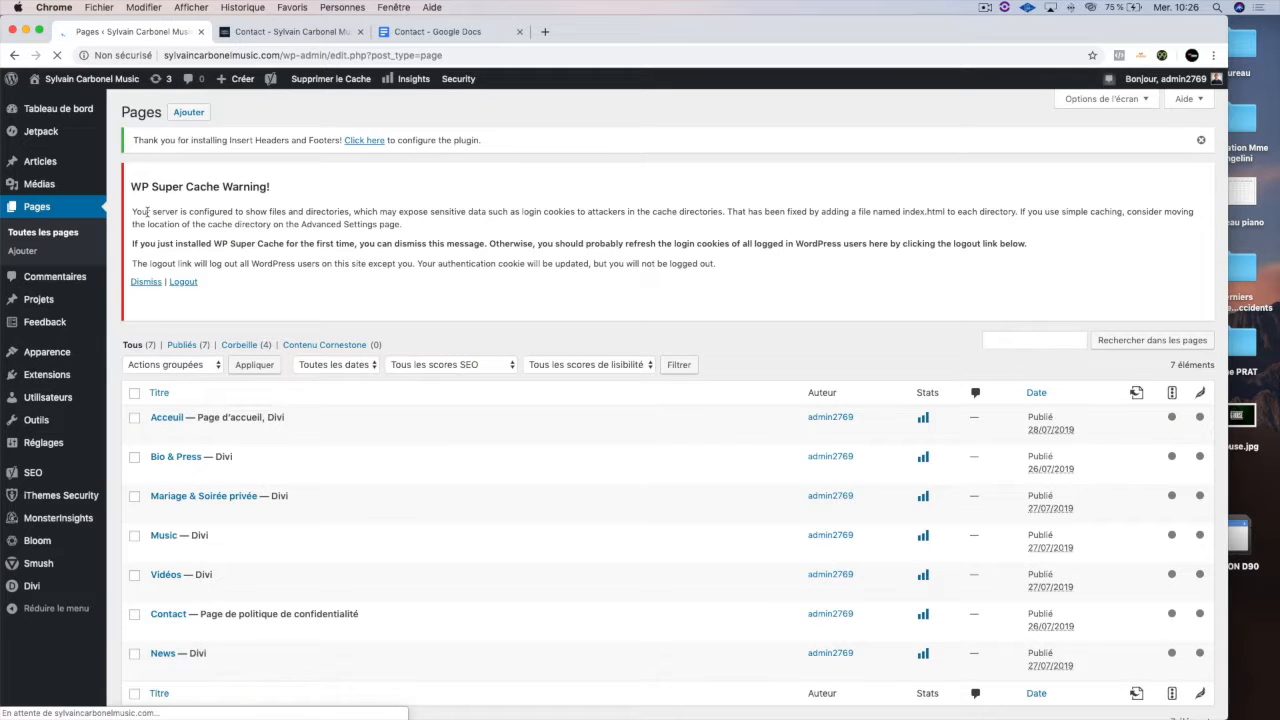
mouse_move(199, 462)
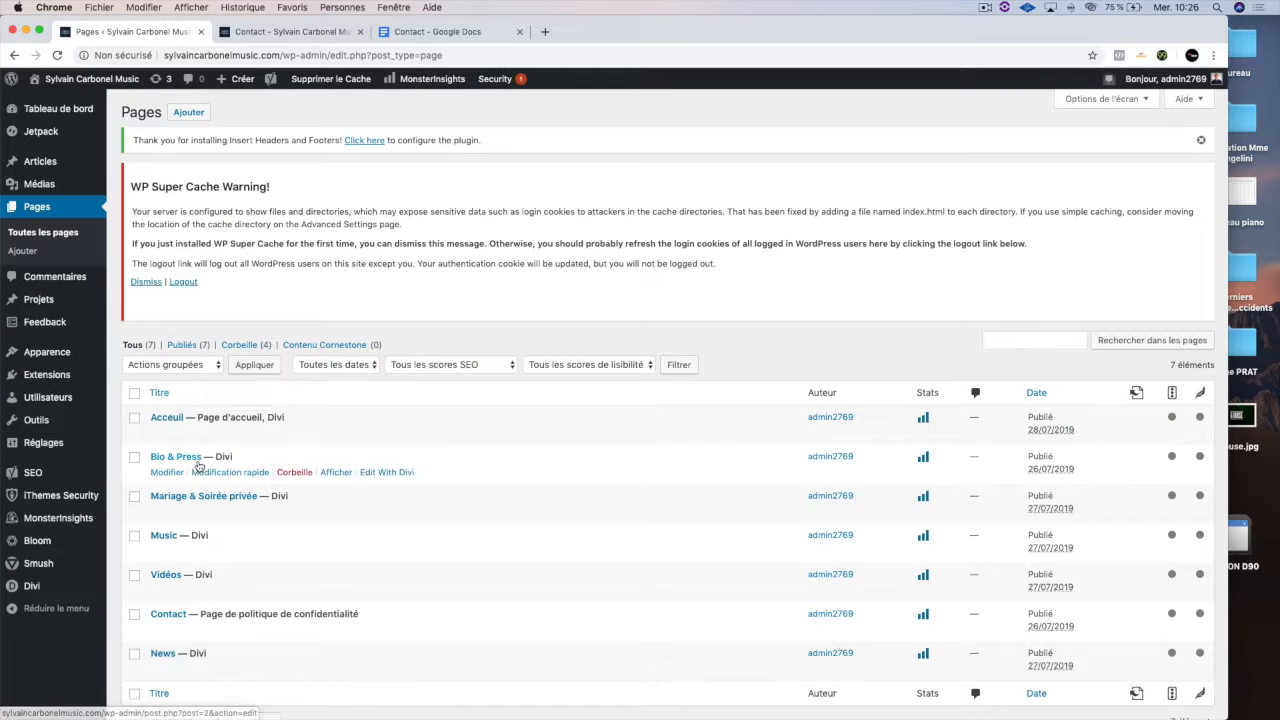
scroll(199, 467, "down", 2)
mouse_move(172, 550)
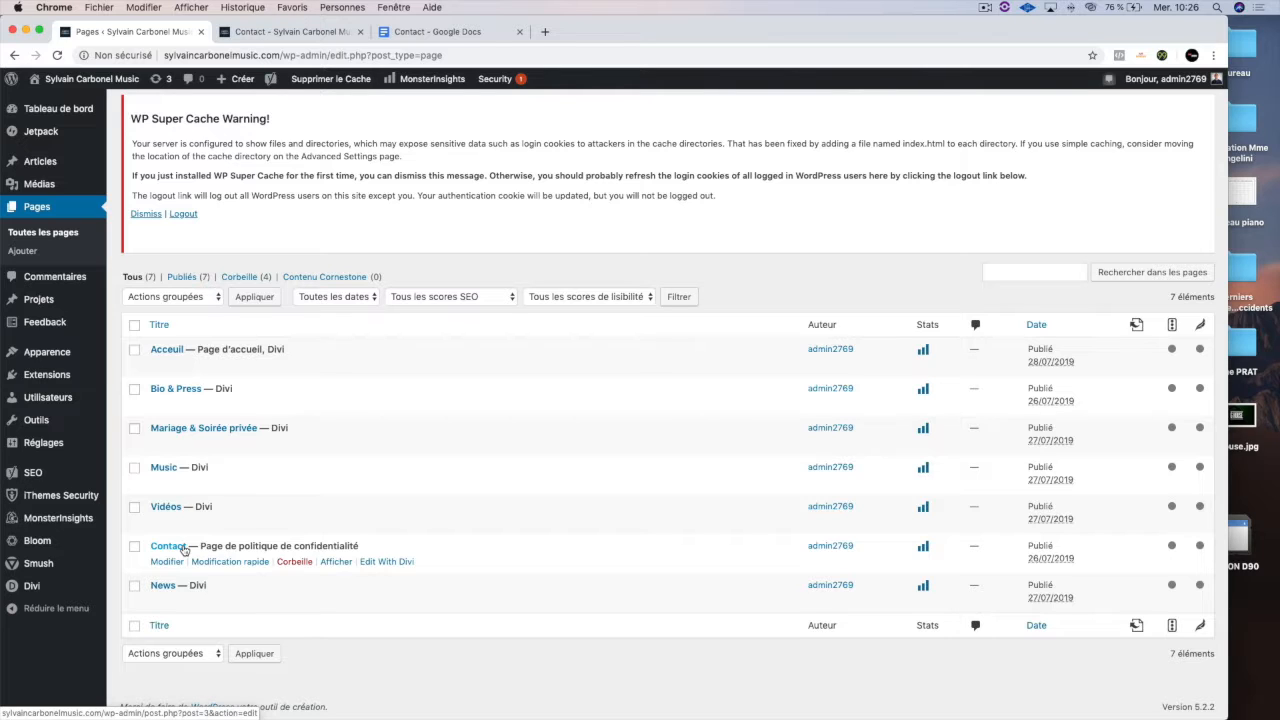
left_click(387, 562)
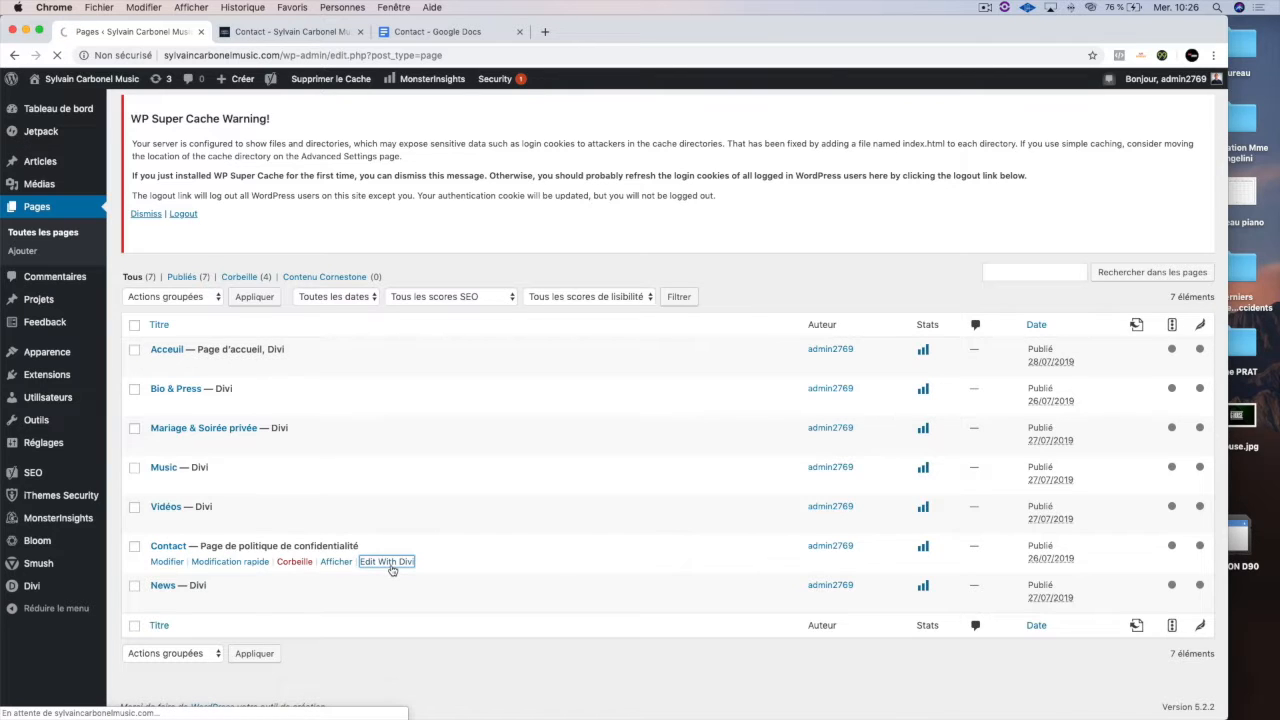
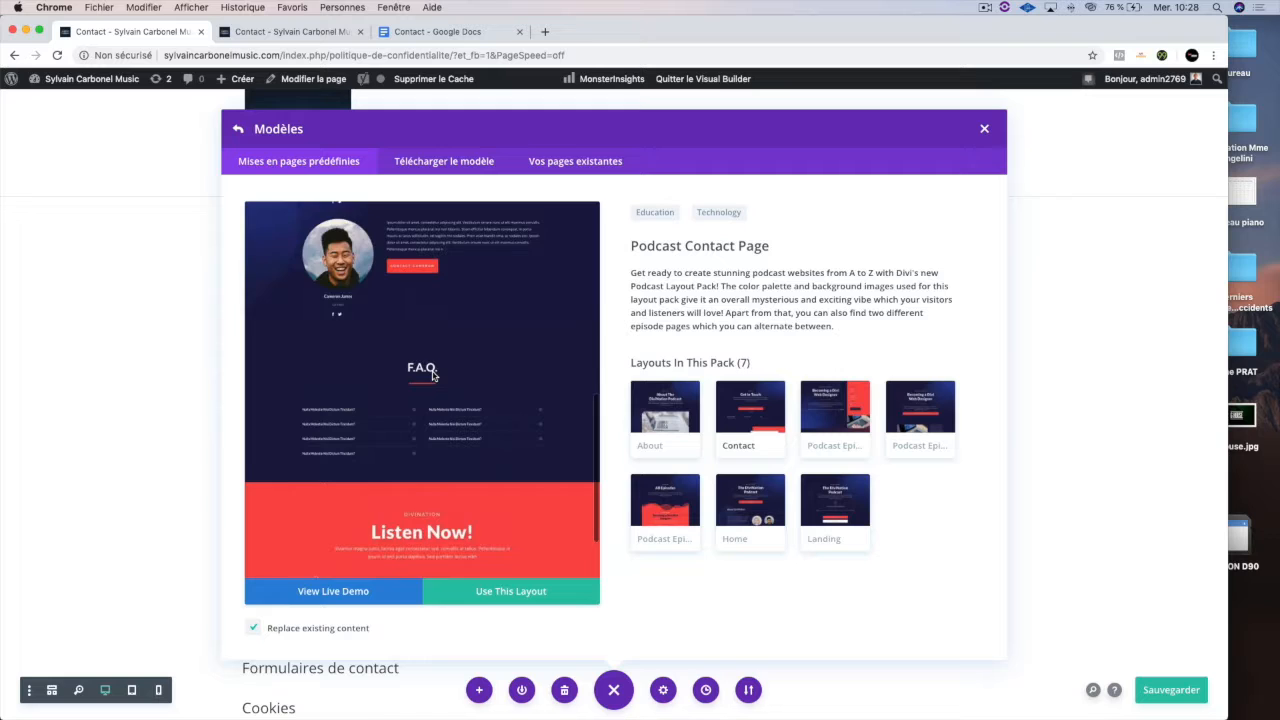
Preview the Podcast Contact Page layout and apply it to the Contact page, replacing the existing content.
scroll(433, 376, "up", 6)
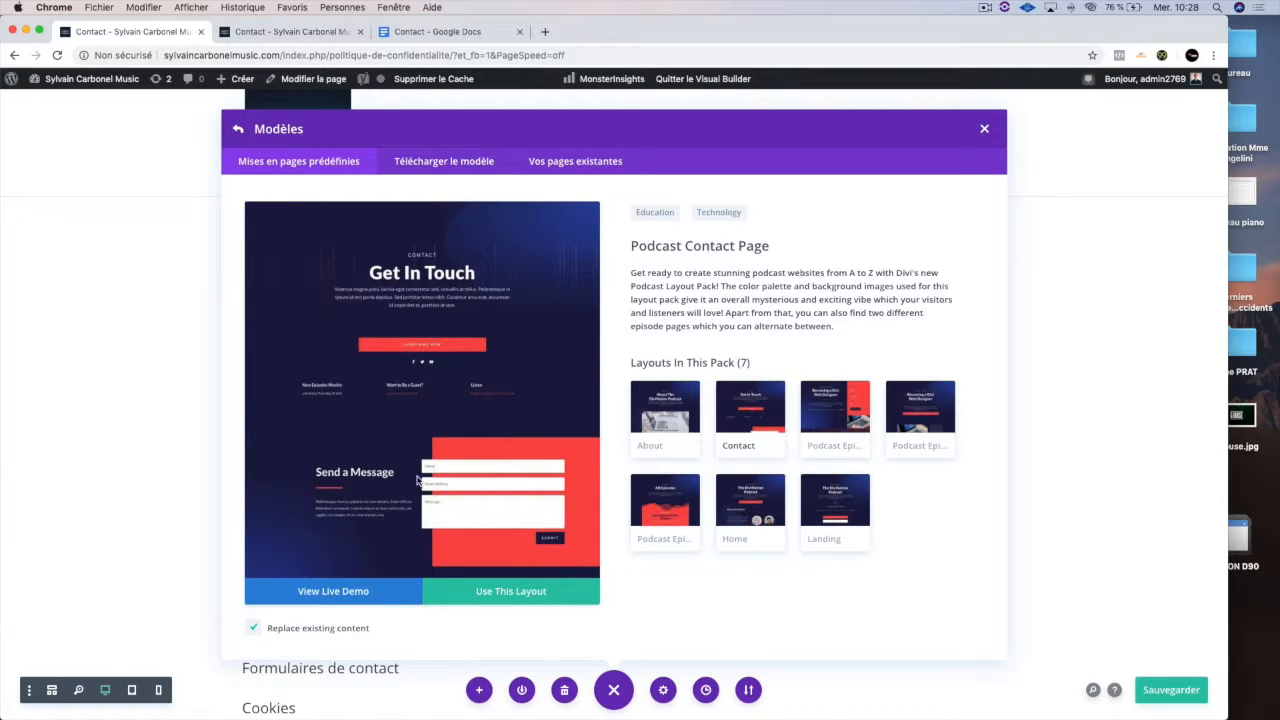
left_click(508, 597)
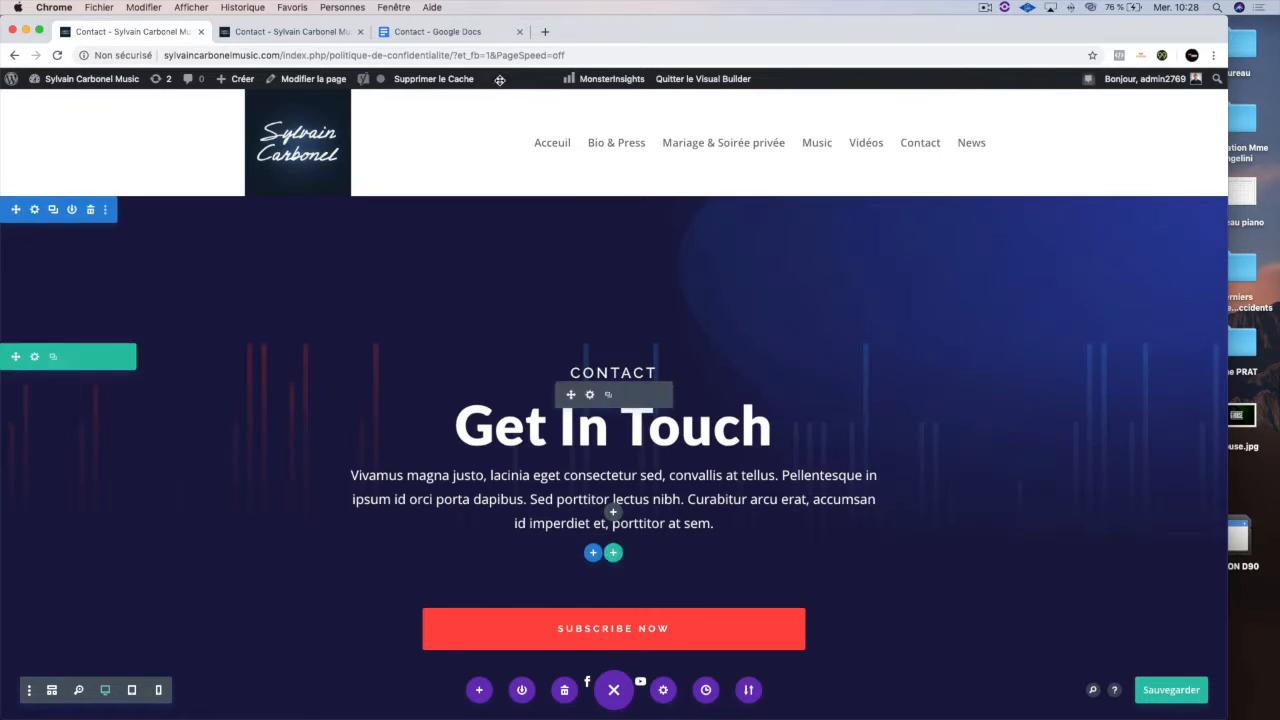
Copy "Contactez mon agent :" from the Google Docs Contact document and paste it over the Get In Touch heading on the Divi Contact page.
left_click(431, 34)
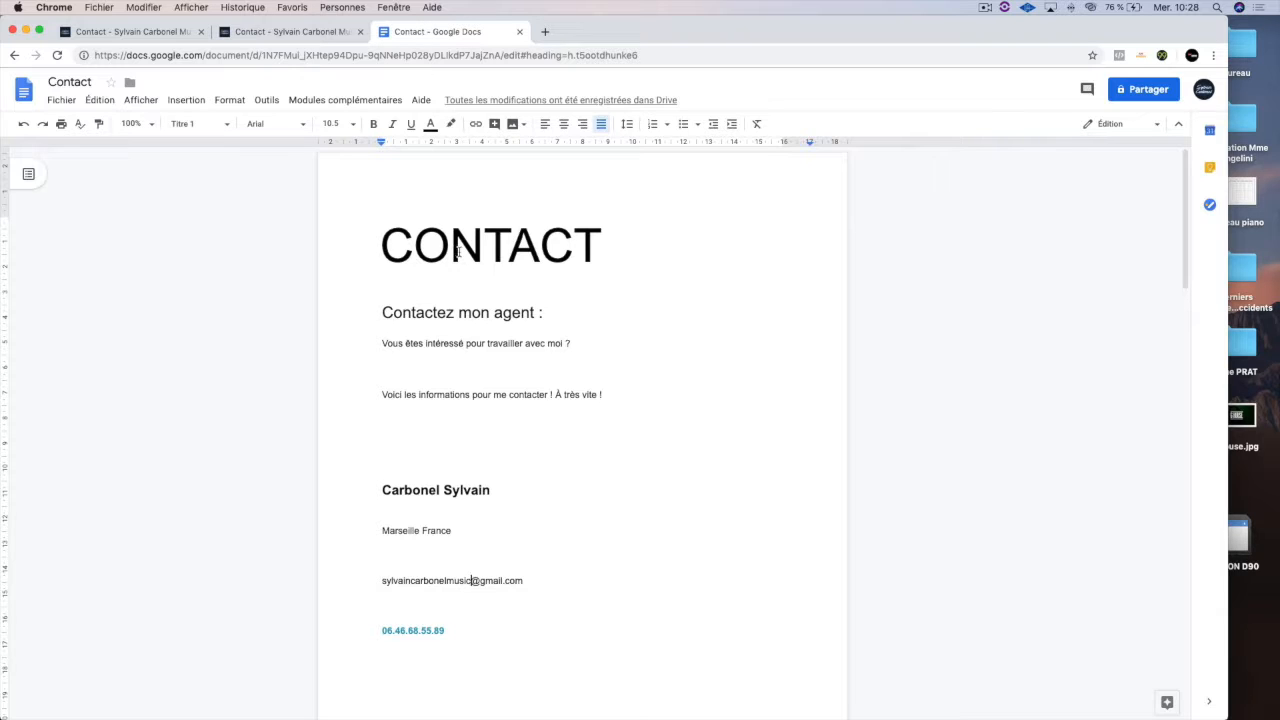
double_click(473, 312)
left_click(472, 312)
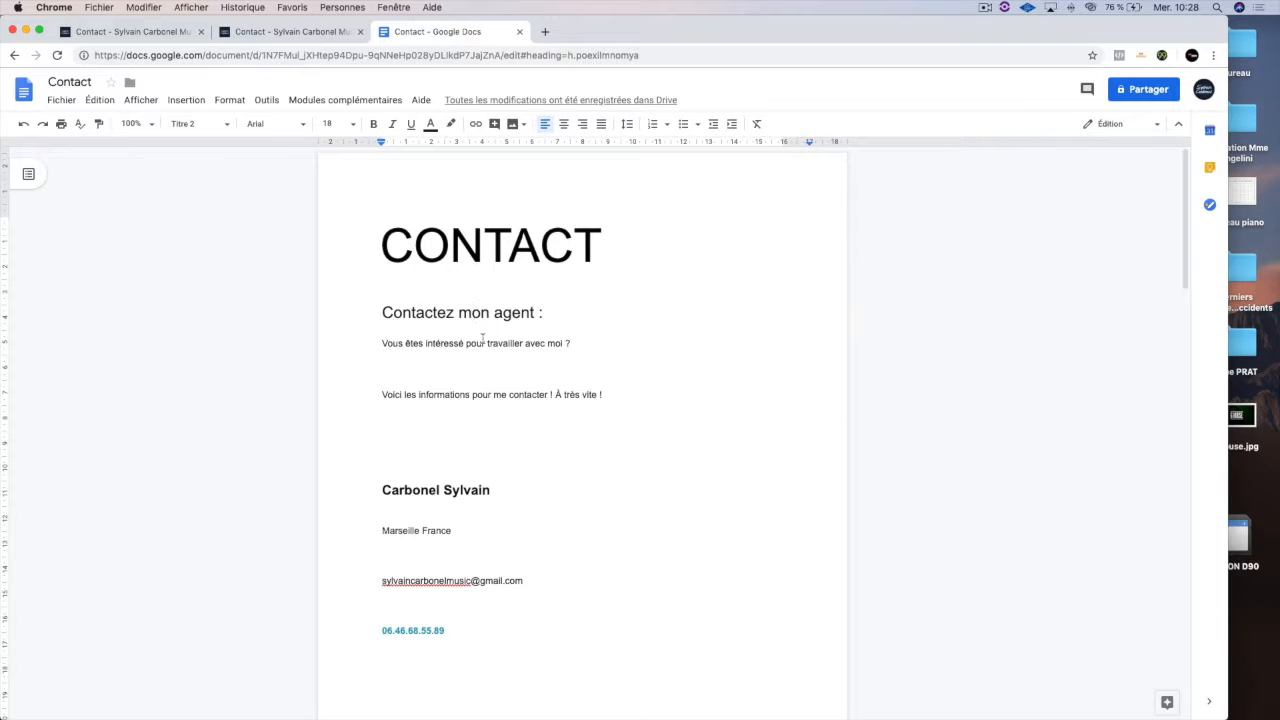
triple_click(511, 310)
key("super+c")
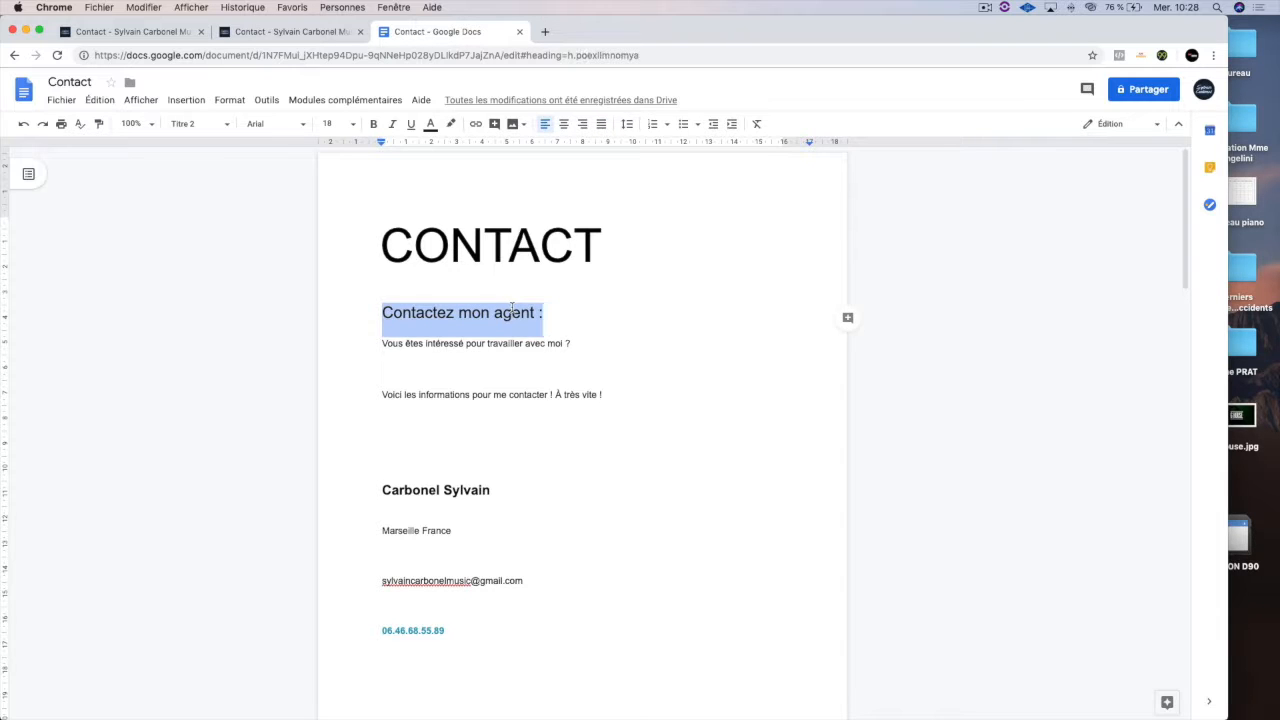
left_click(224, 33)
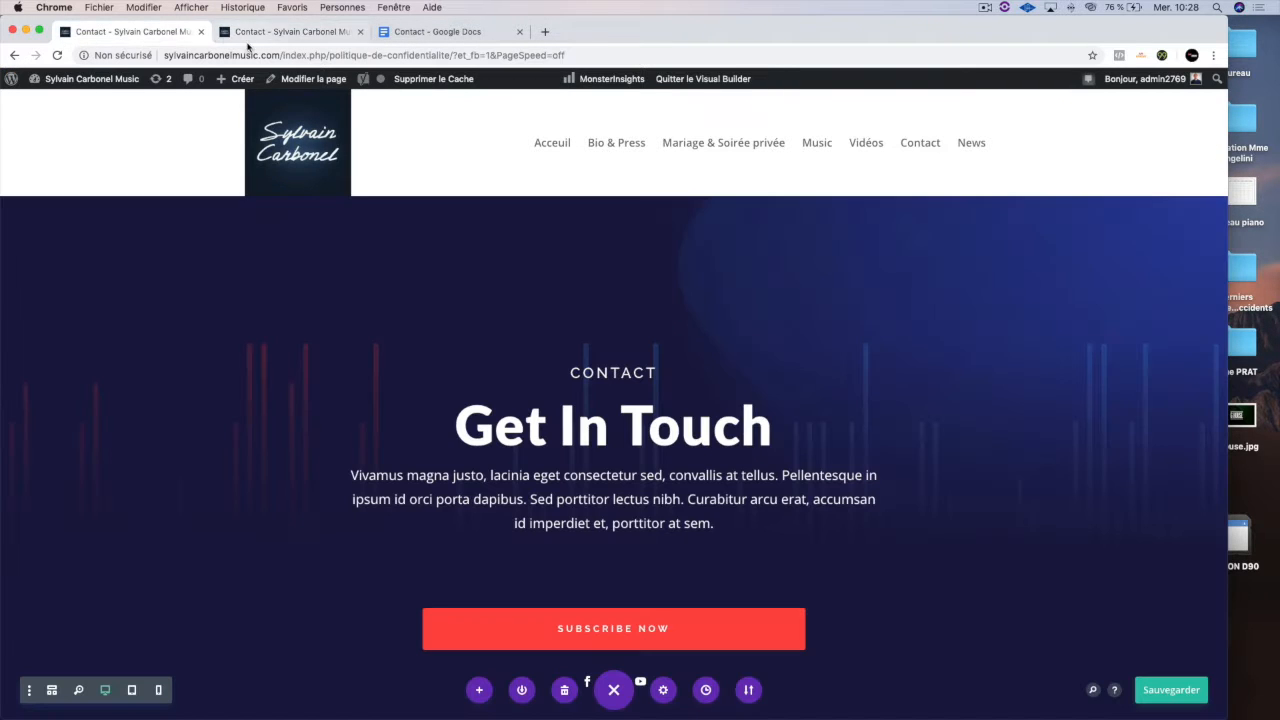
triple_click(655, 428)
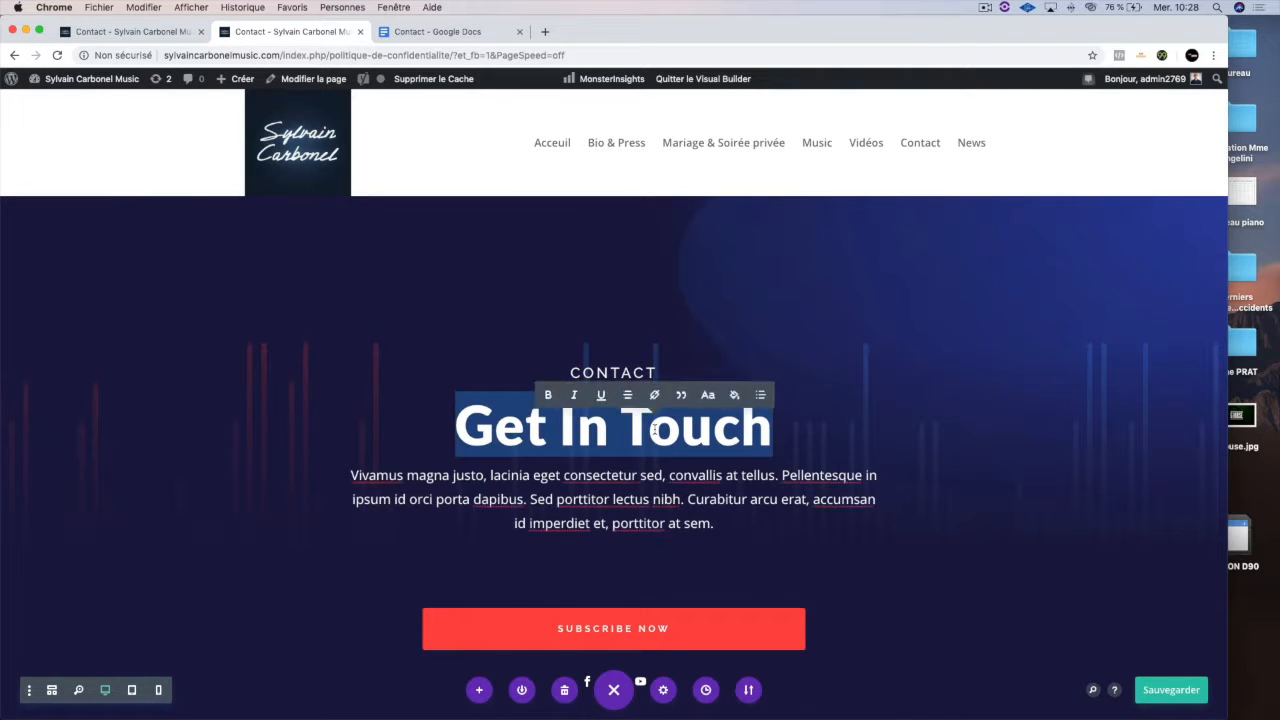
key("super+v")
key("Return")
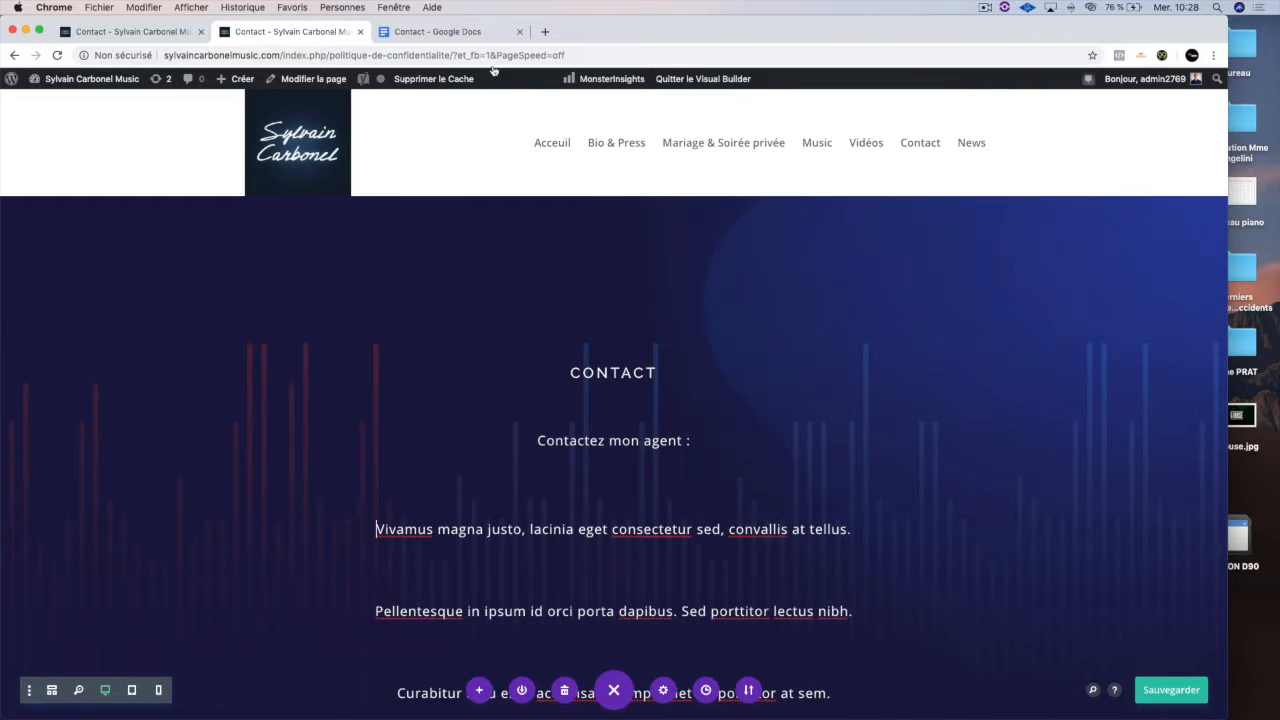
Copy the two lines from "Vous êtes intéressé" to "À très vite !" in the Google Docs document and paste them below the Contactez mon agent line.
left_click(445, 31)
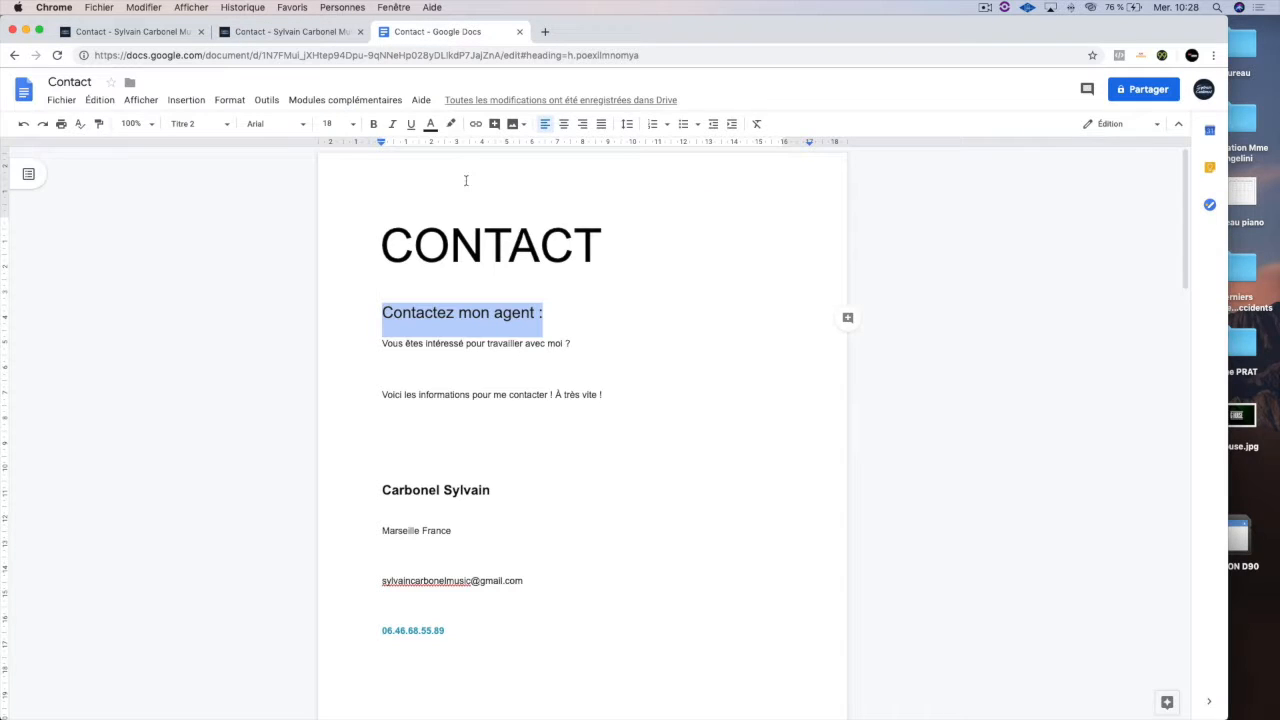
triple_click(463, 343)
left_click(474, 343)
left_click_drag(382, 343, 621, 398)
key("super+c")
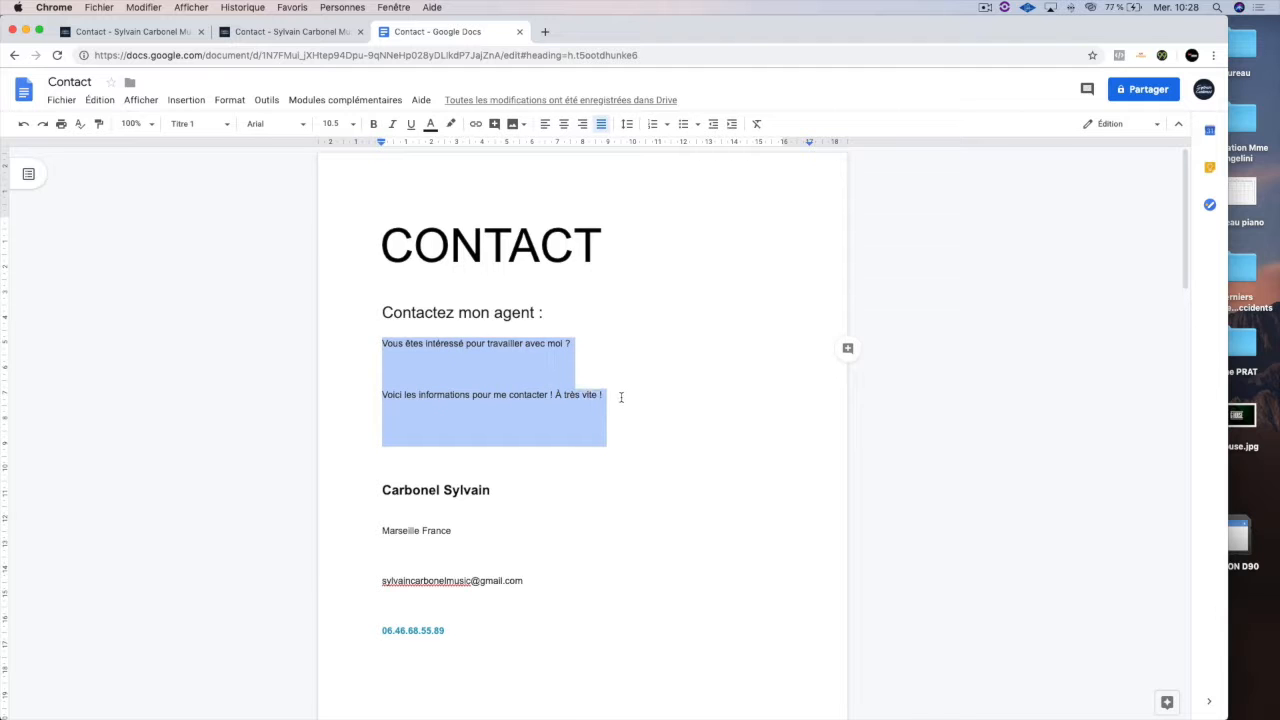
left_click(334, 35)
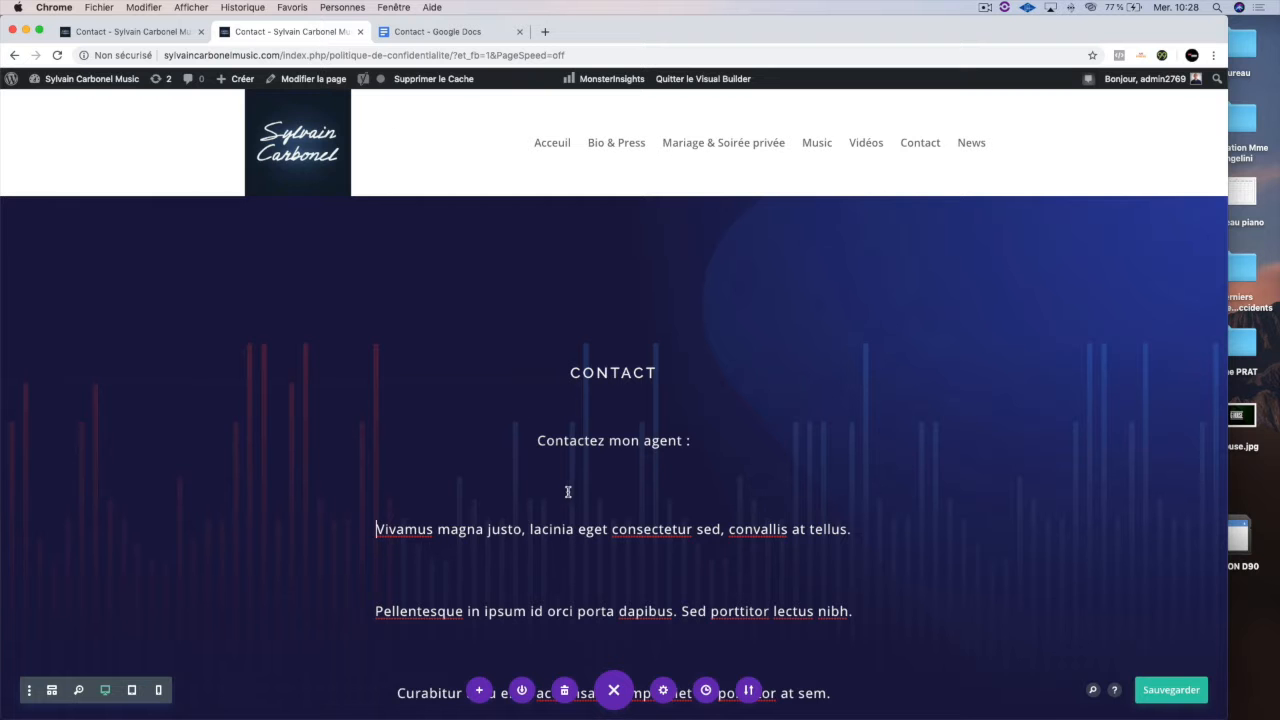
key("super+v")
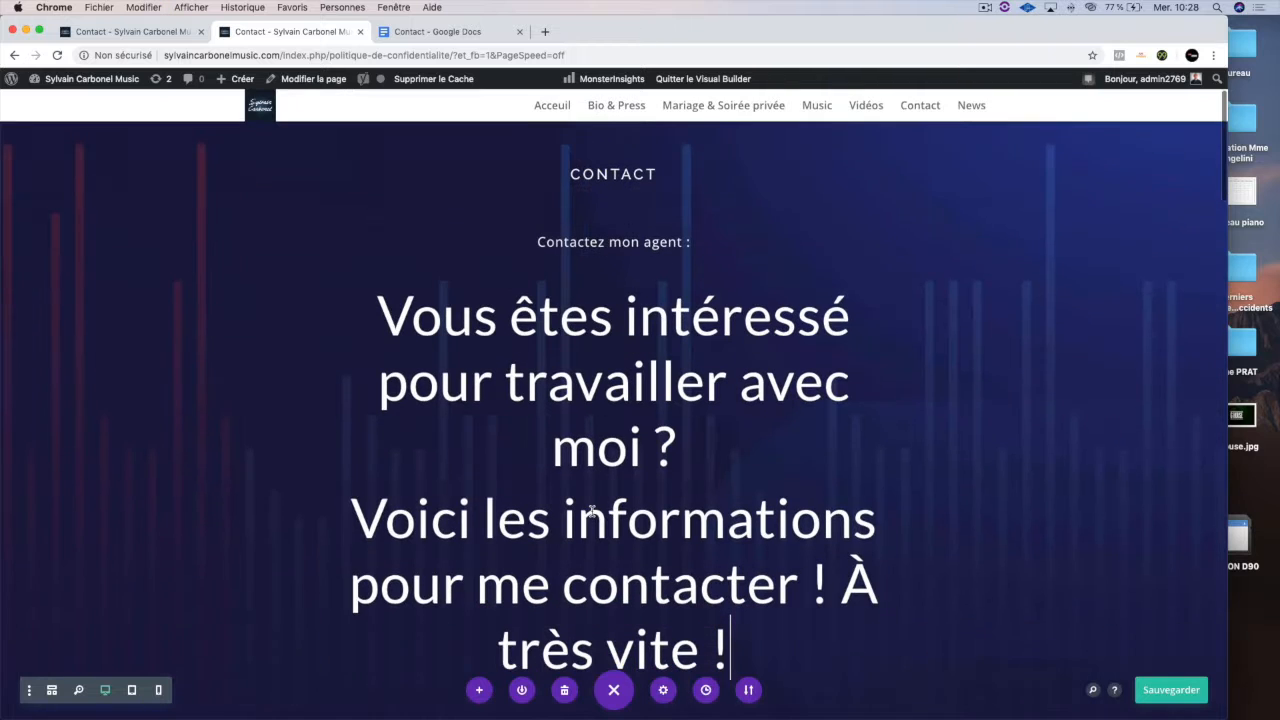
Delete the three lines of Latin placeholder text between the pasted lines and the Subscribe Now button.
scroll(620, 490, "down", 5)
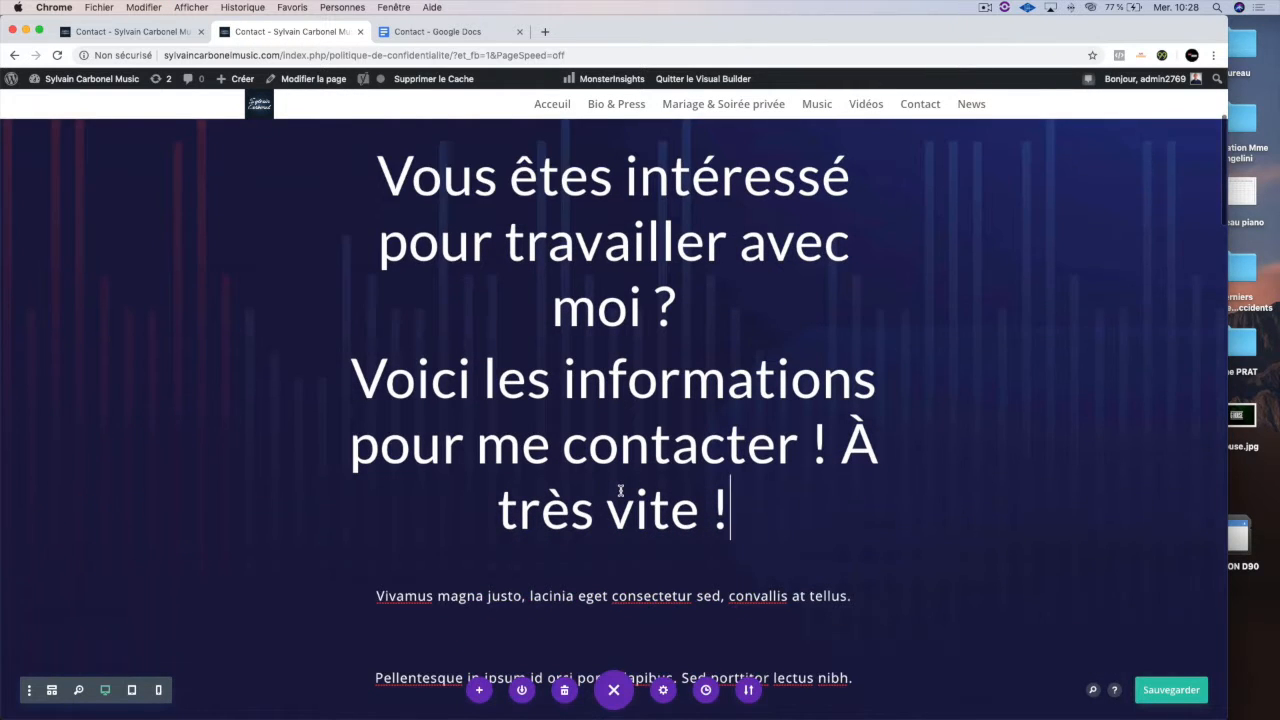
left_click_drag(831, 414, 368, 252)
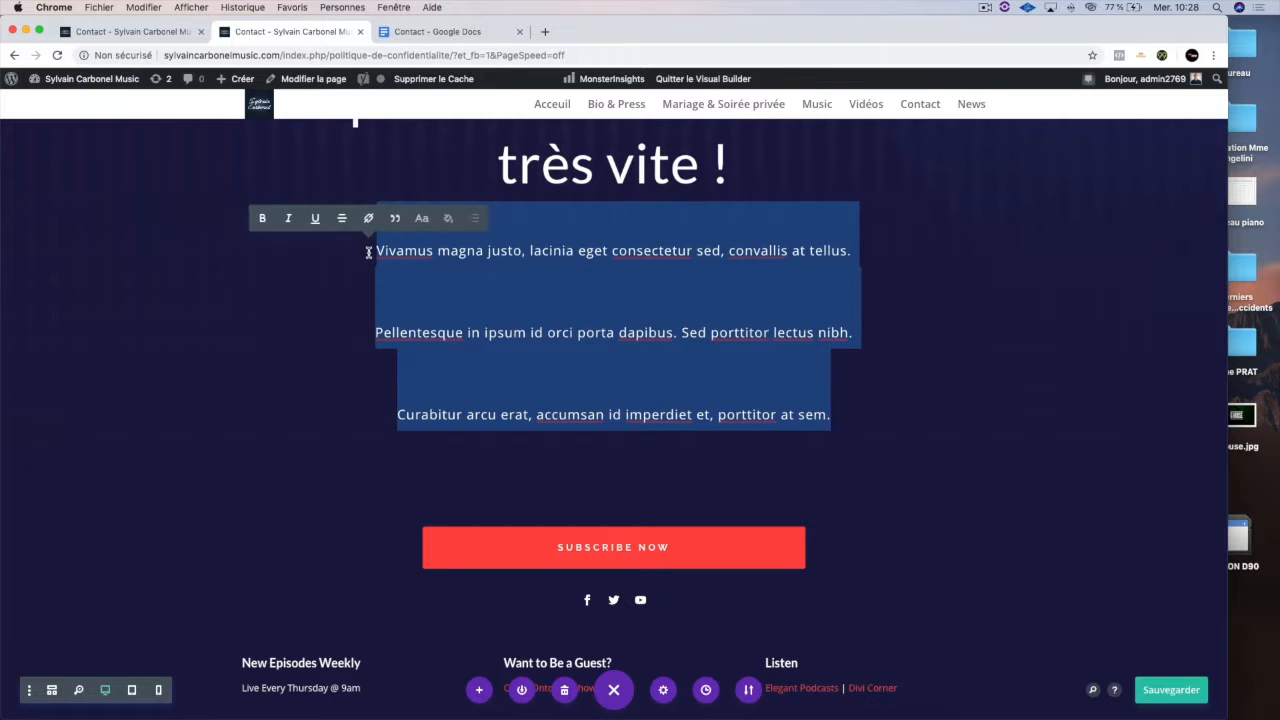
key("BackSpace")
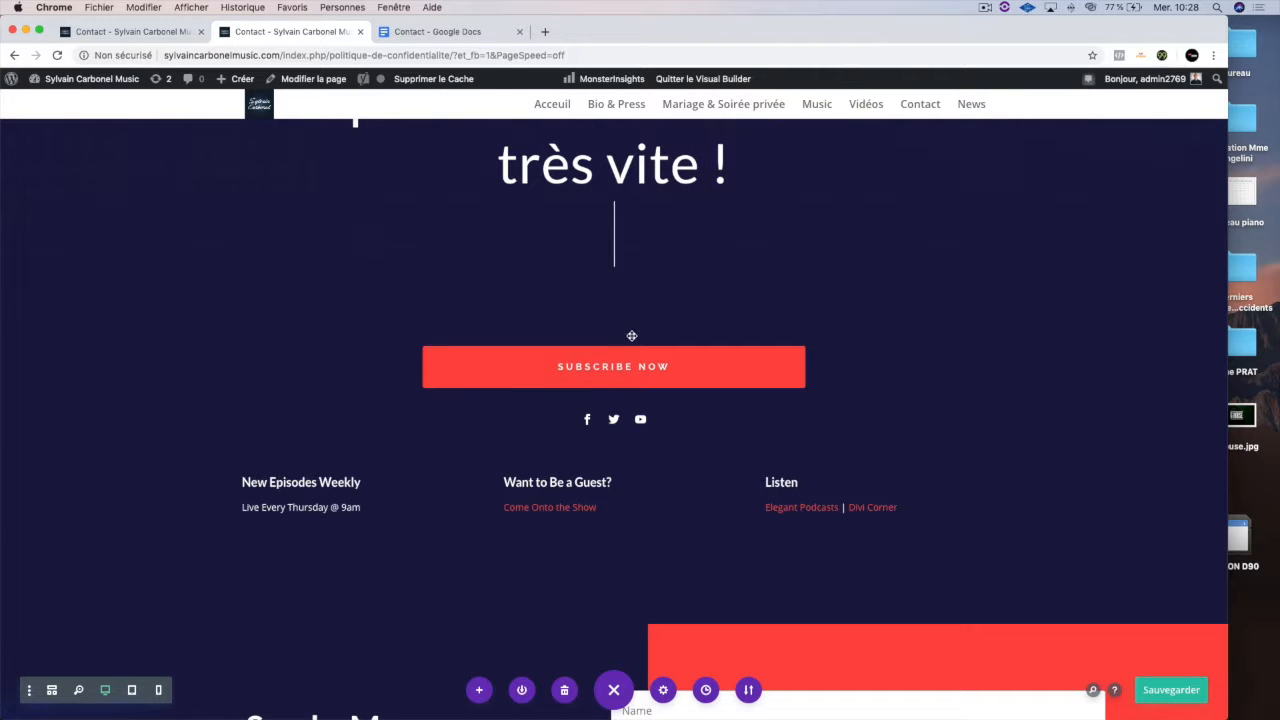
Try Times New Roman, Arial and other fonts on the two pasted lines, and set them in Abel.
scroll(632, 336, "up", 4)
scroll(637, 339, "up", 1)
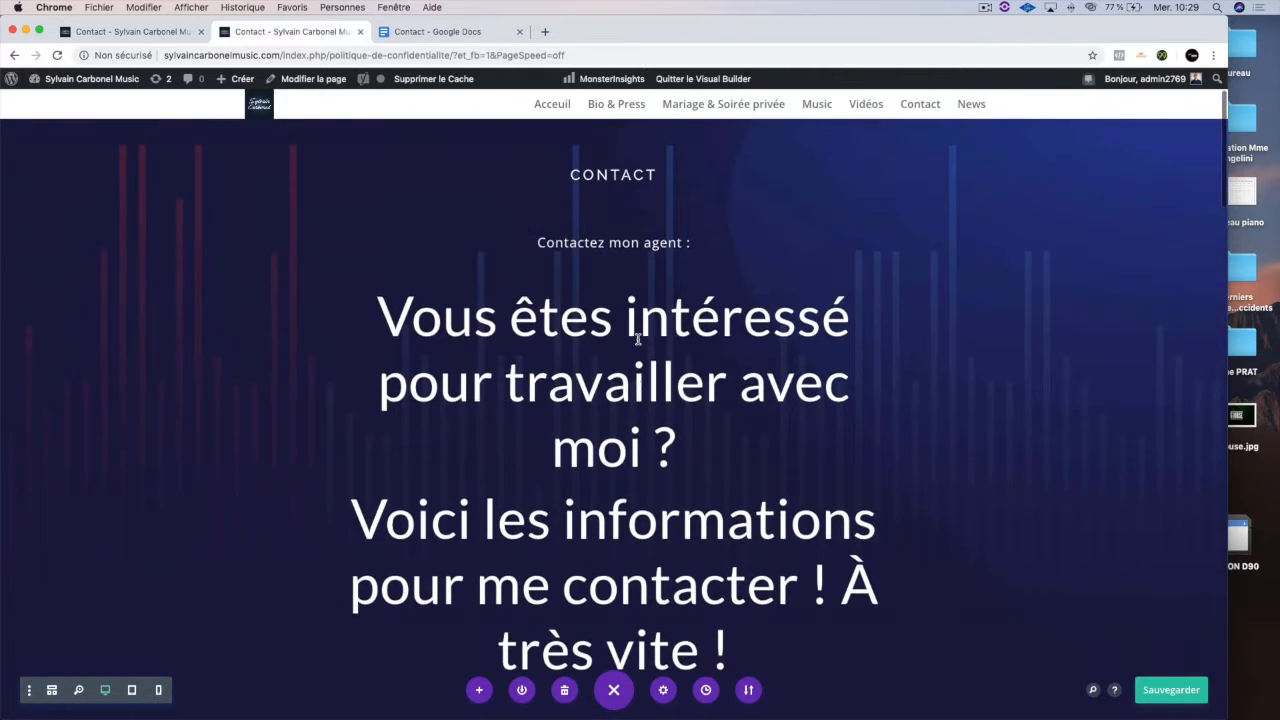
left_click_drag(380, 316, 864, 662)
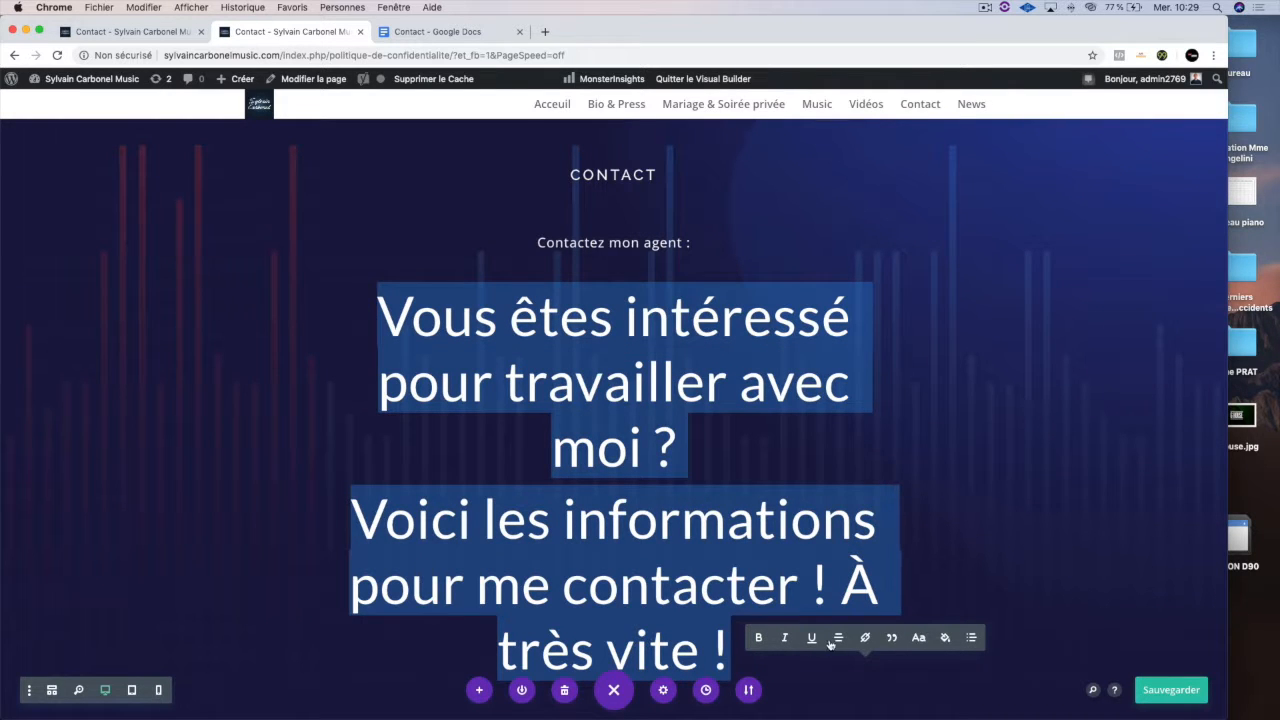
left_click(918, 638)
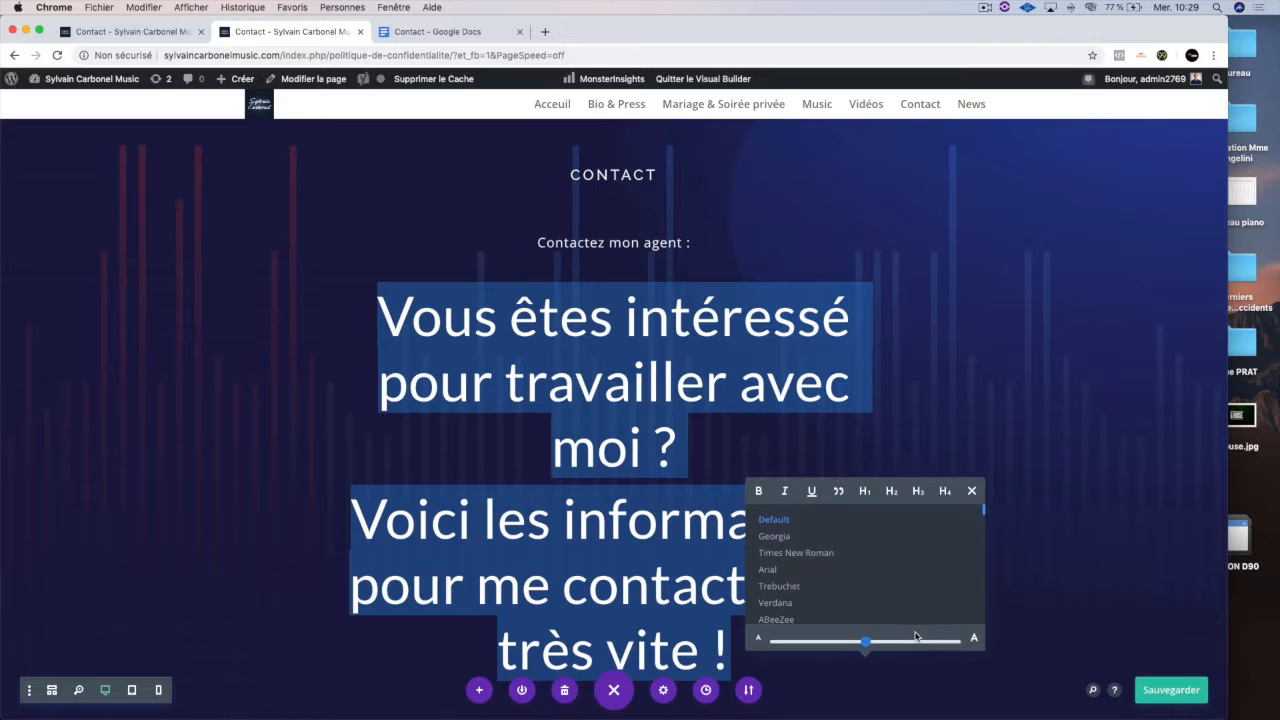
left_click(795, 538)
left_click(797, 554)
scroll(795, 557, "up", 3)
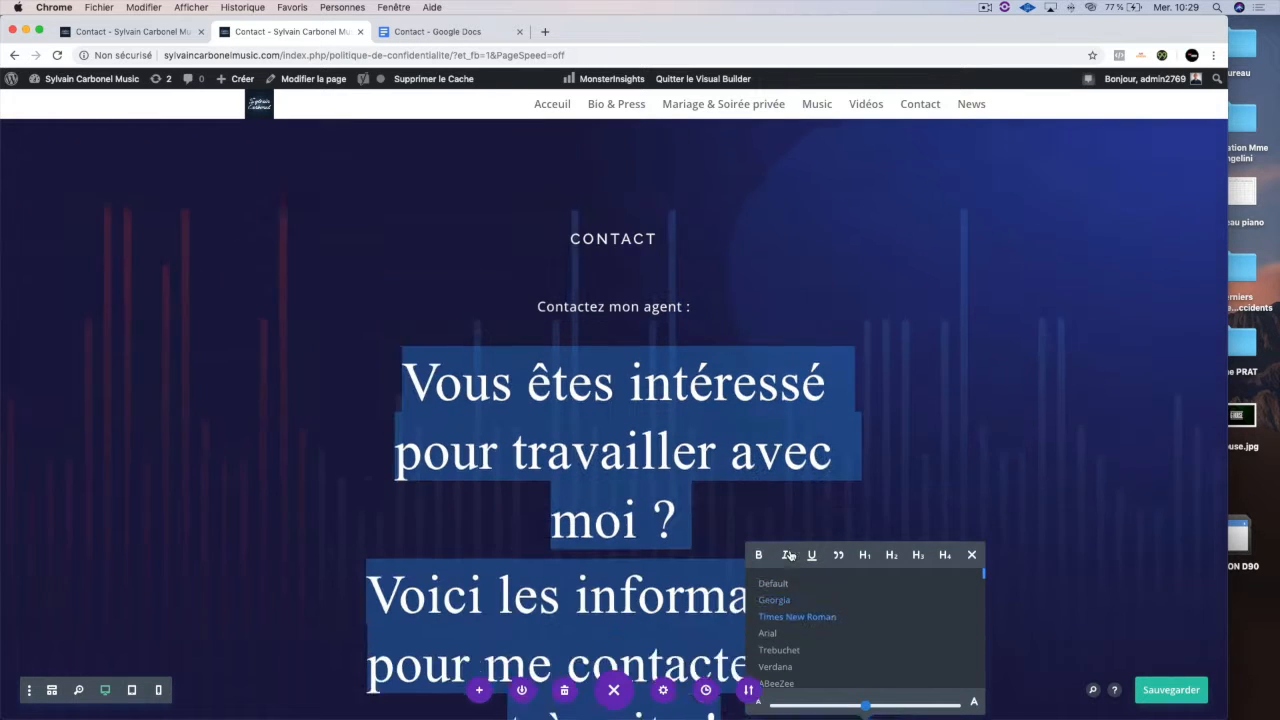
scroll(779, 586, "down", 3)
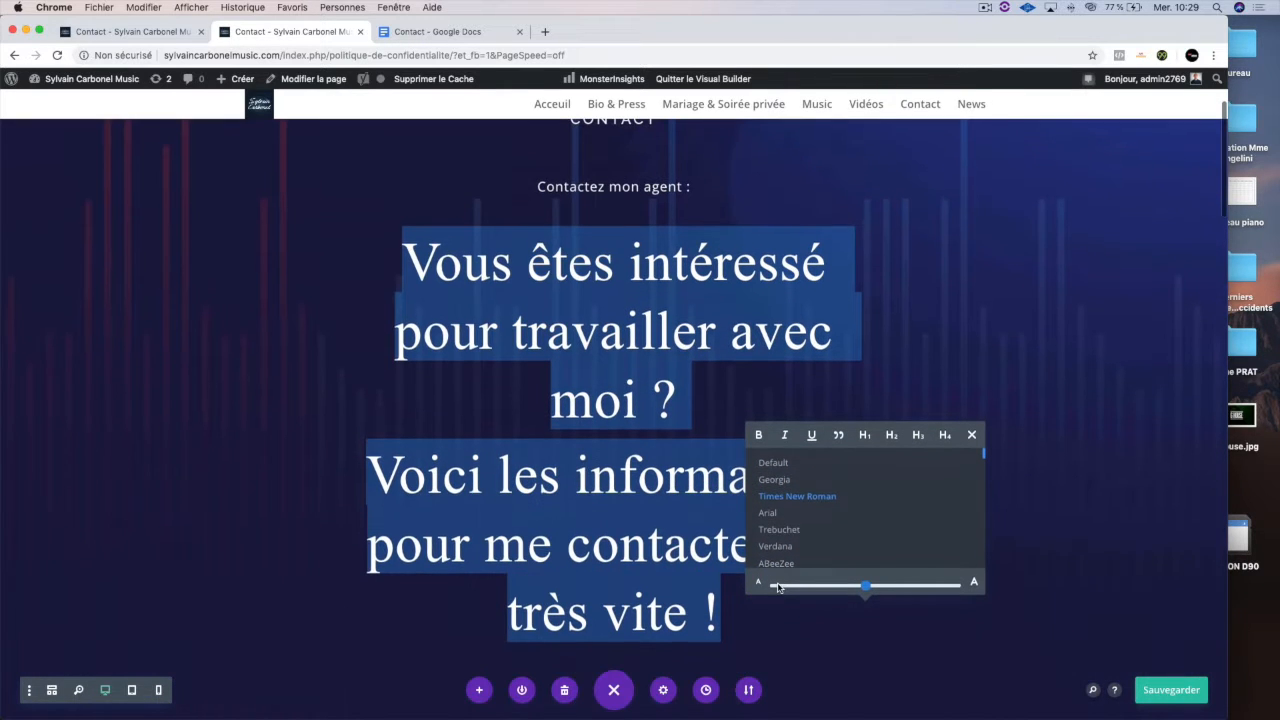
left_click(782, 515)
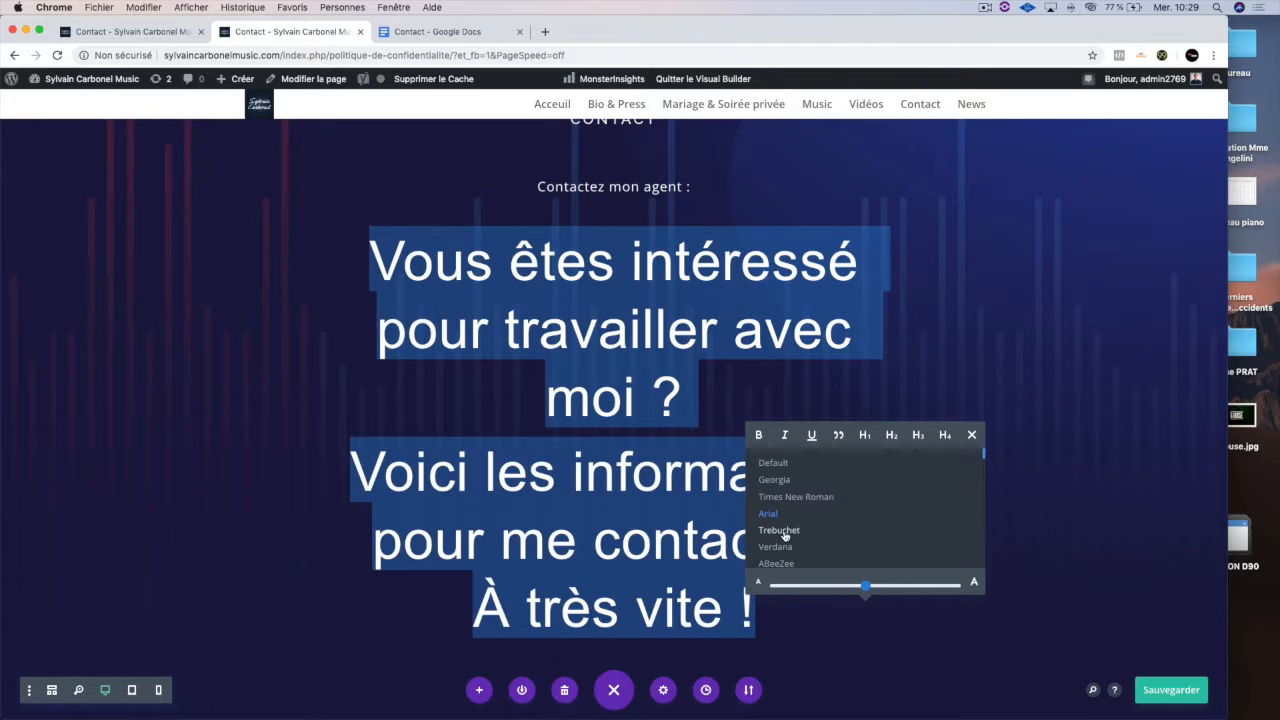
left_click(779, 530)
left_click(787, 547)
left_click(790, 555)
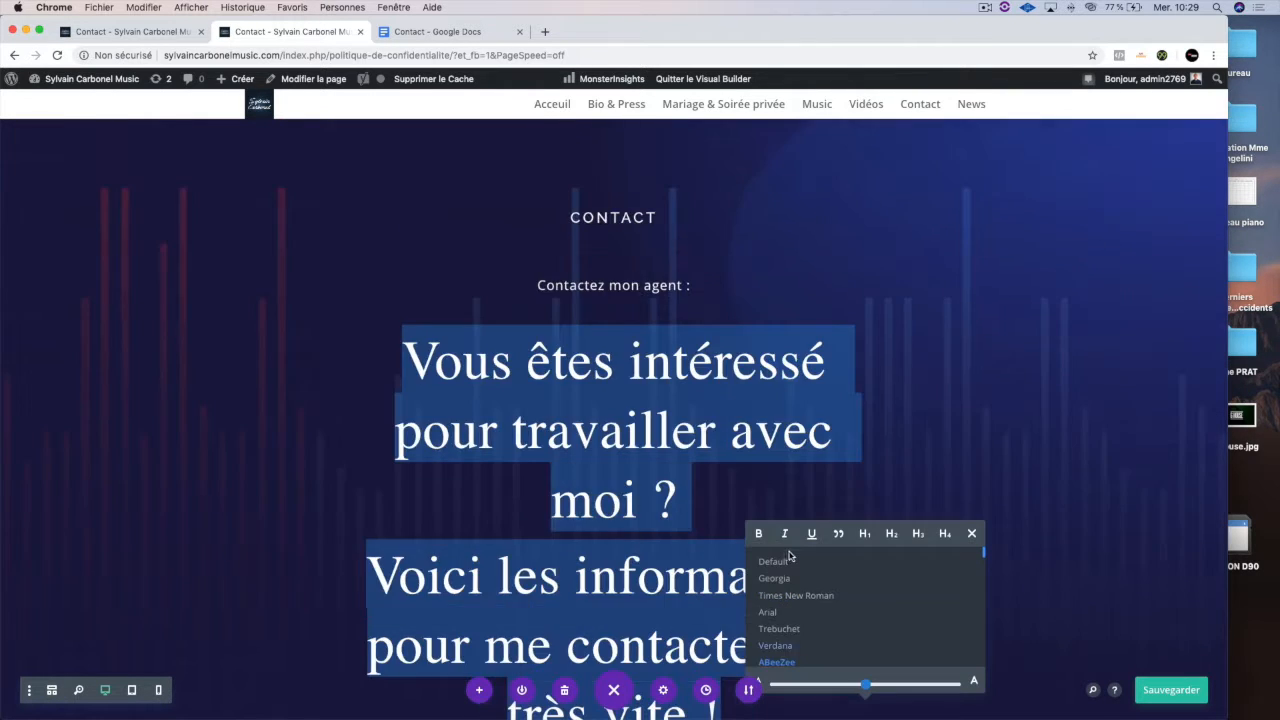
scroll(795, 551, "down", 1)
left_click(795, 572)
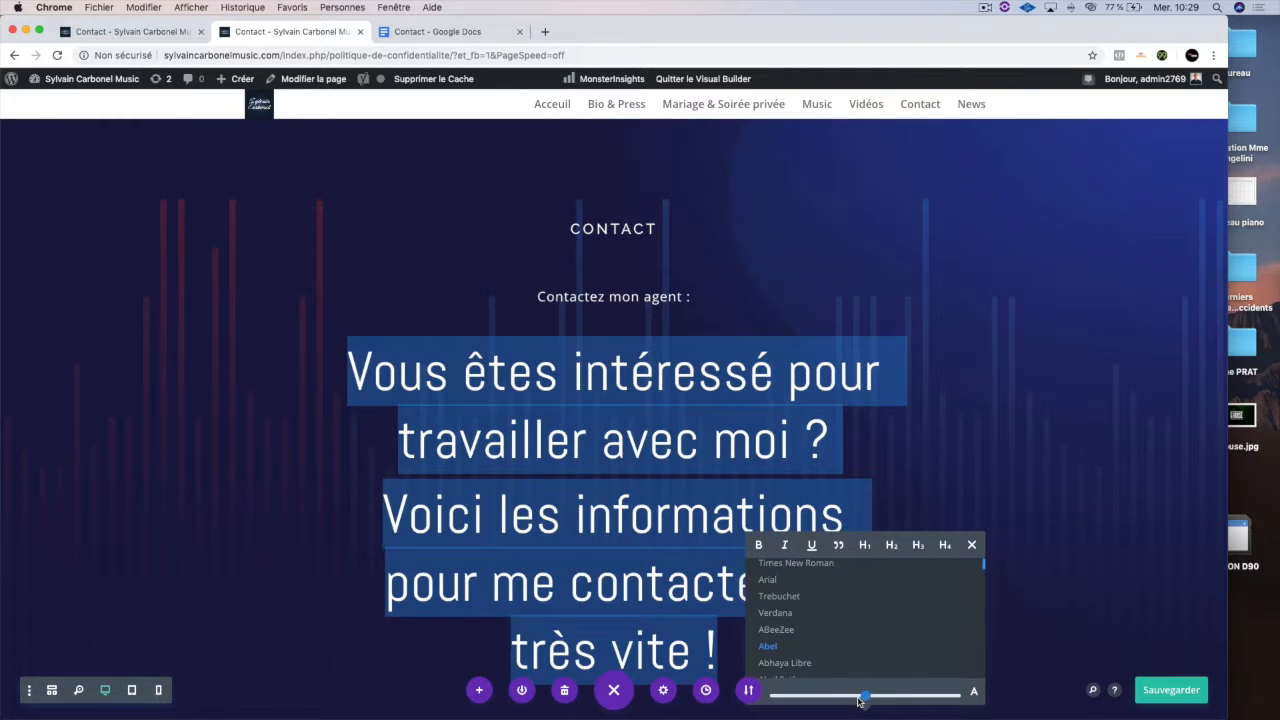
Reduce the font size of the two pasted lines until each fits on one line, and leave text editing.
left_click_drag(858, 701, 835, 697)
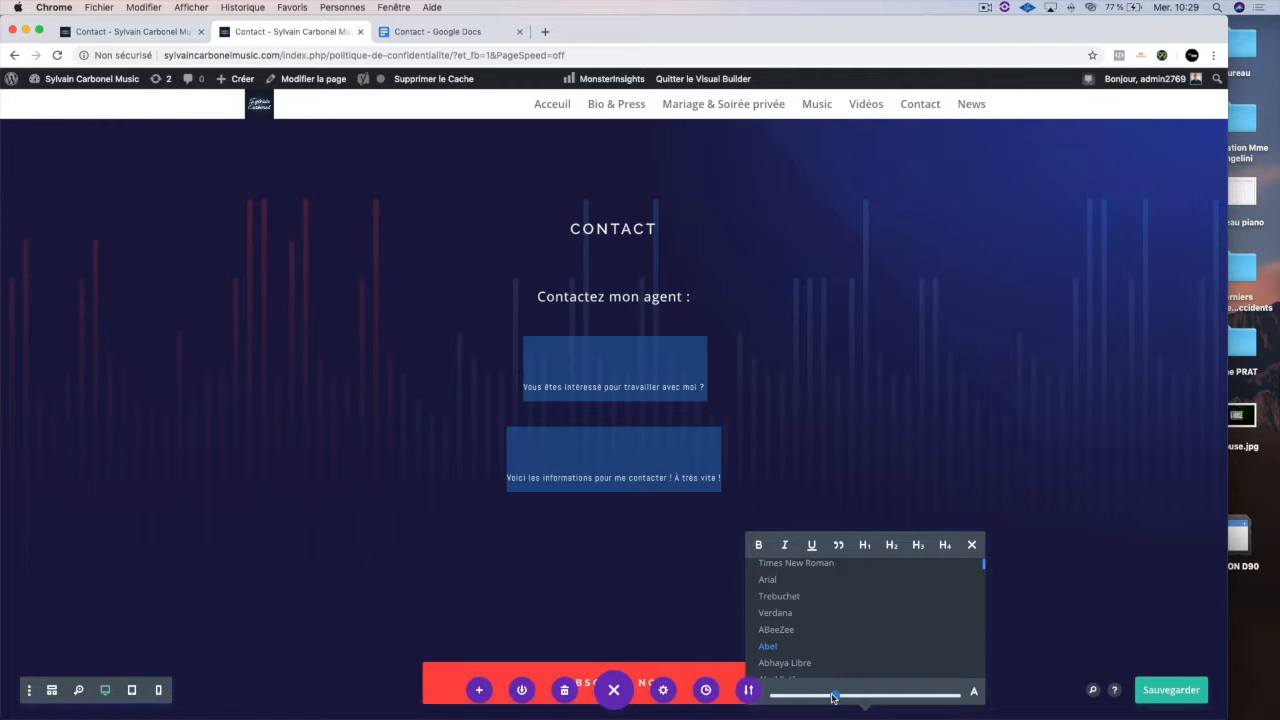
left_click(655, 557)
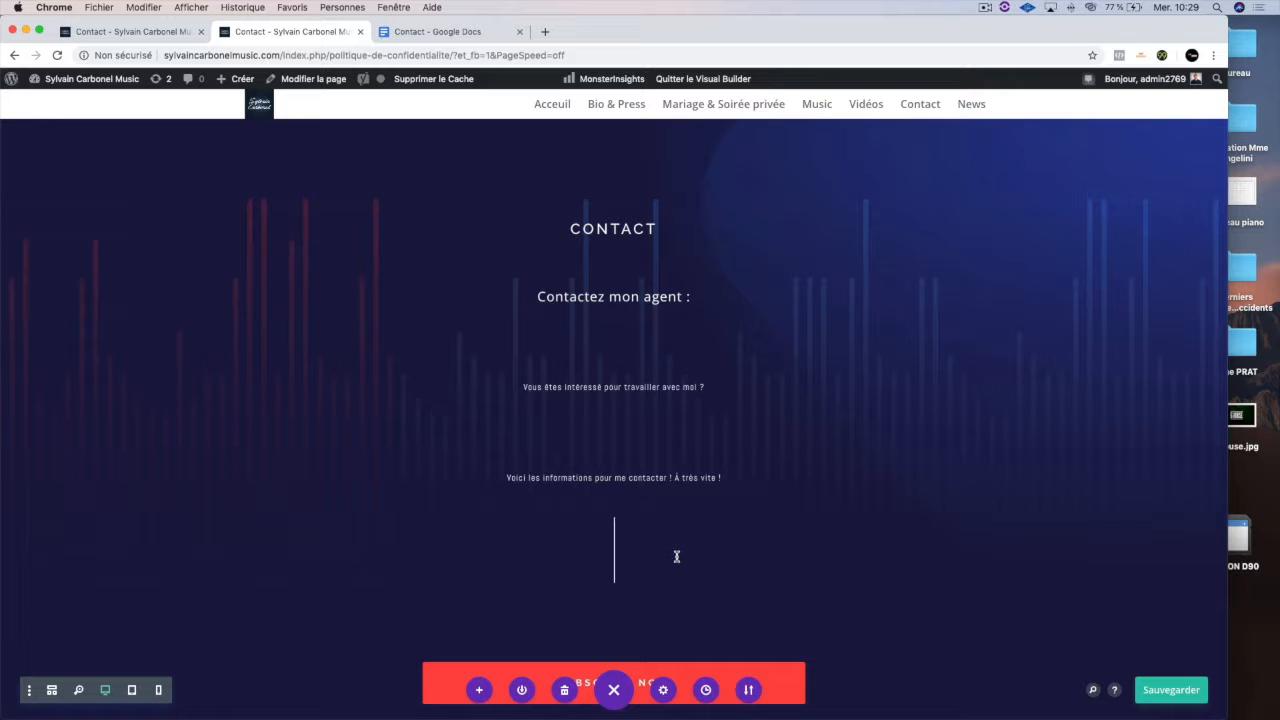
left_click(671, 606)
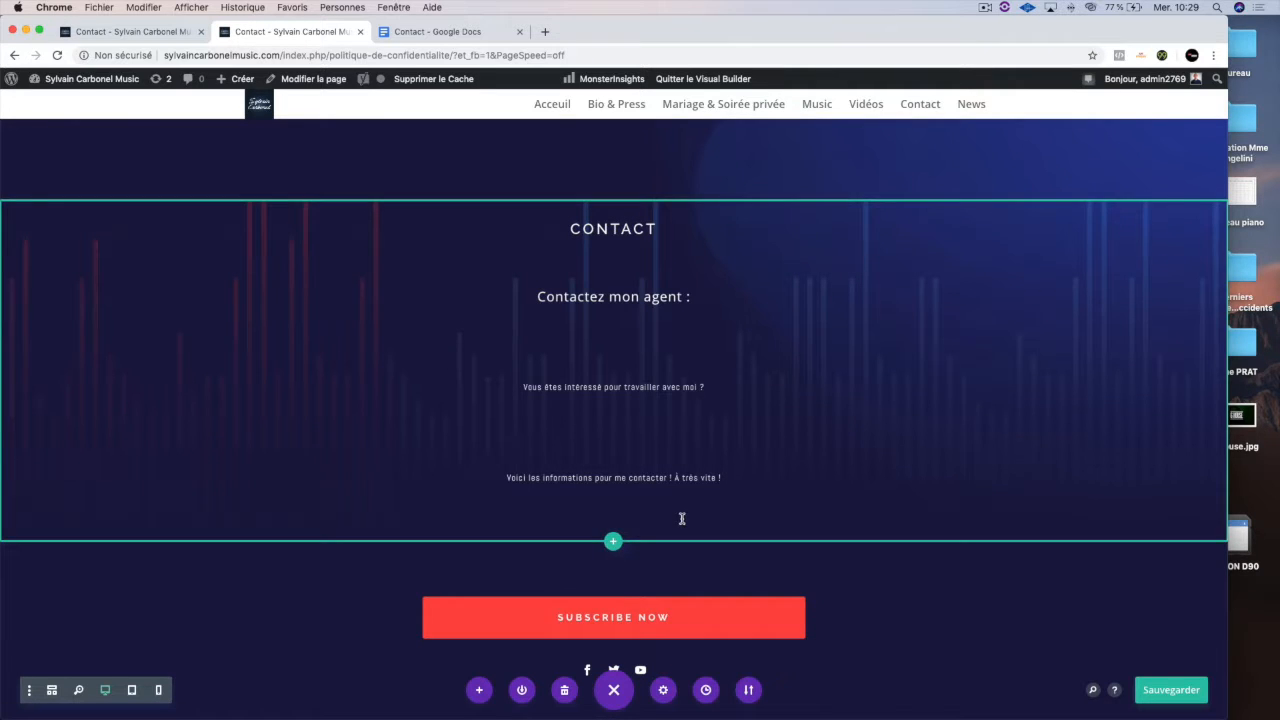
Delete the Subscribe Now button module and the social icons module beneath it.
scroll(660, 576, "down", 3)
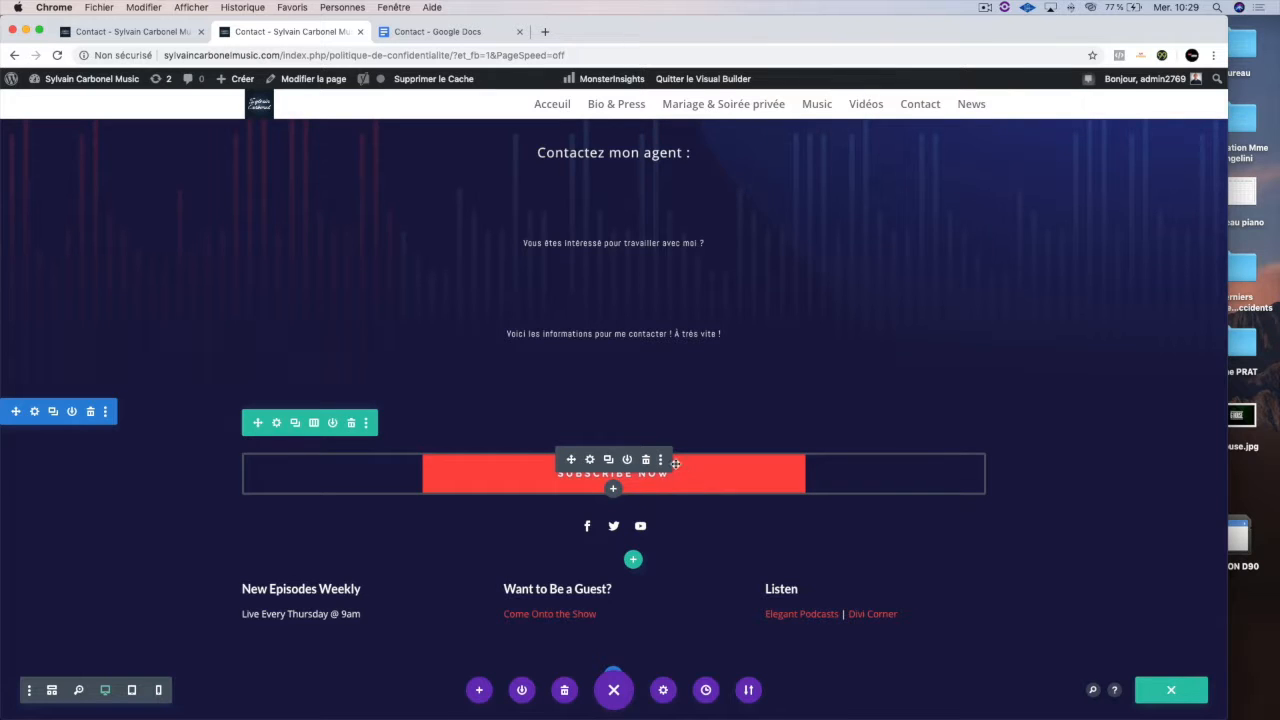
scroll(648, 503, "down", 2)
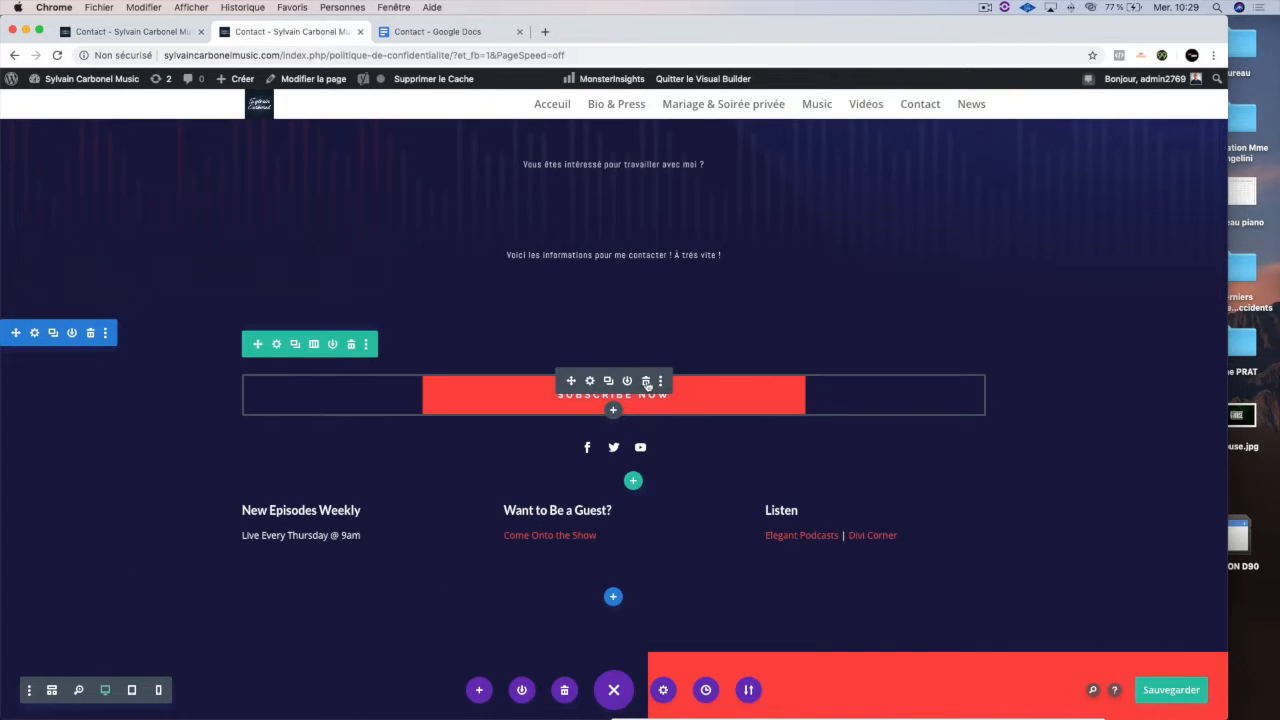
left_click(646, 381)
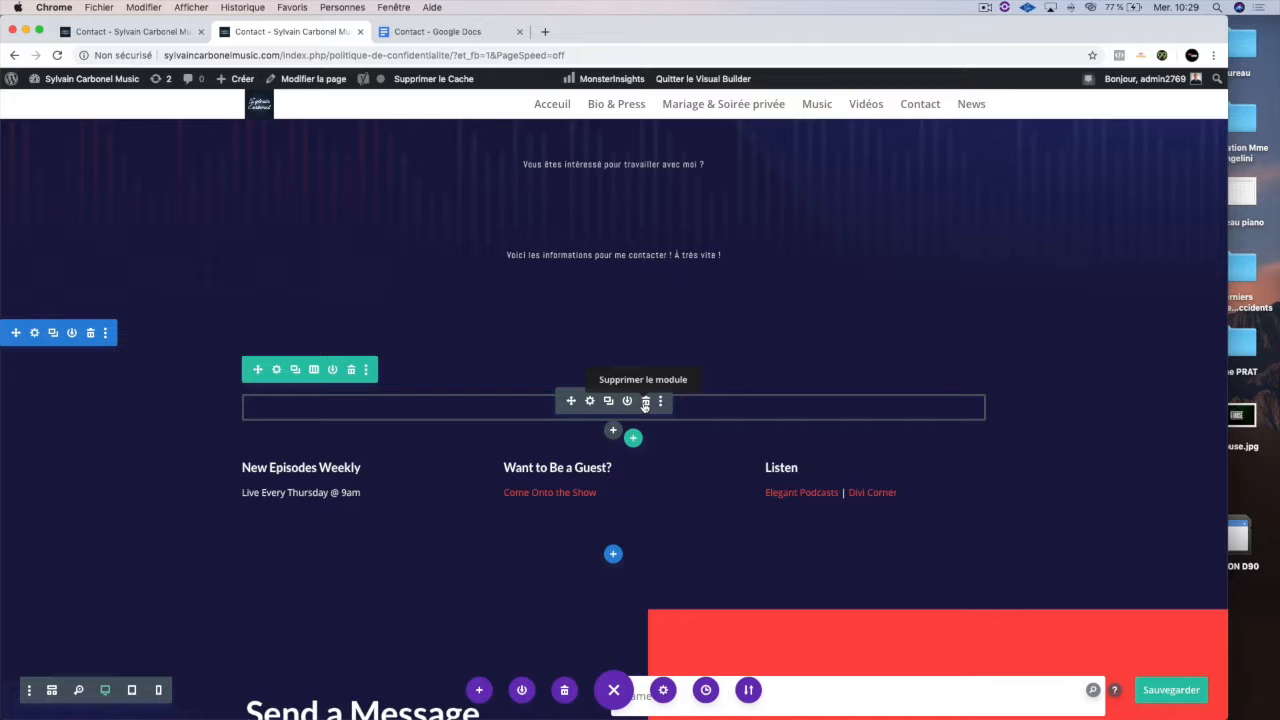
left_click(645, 401)
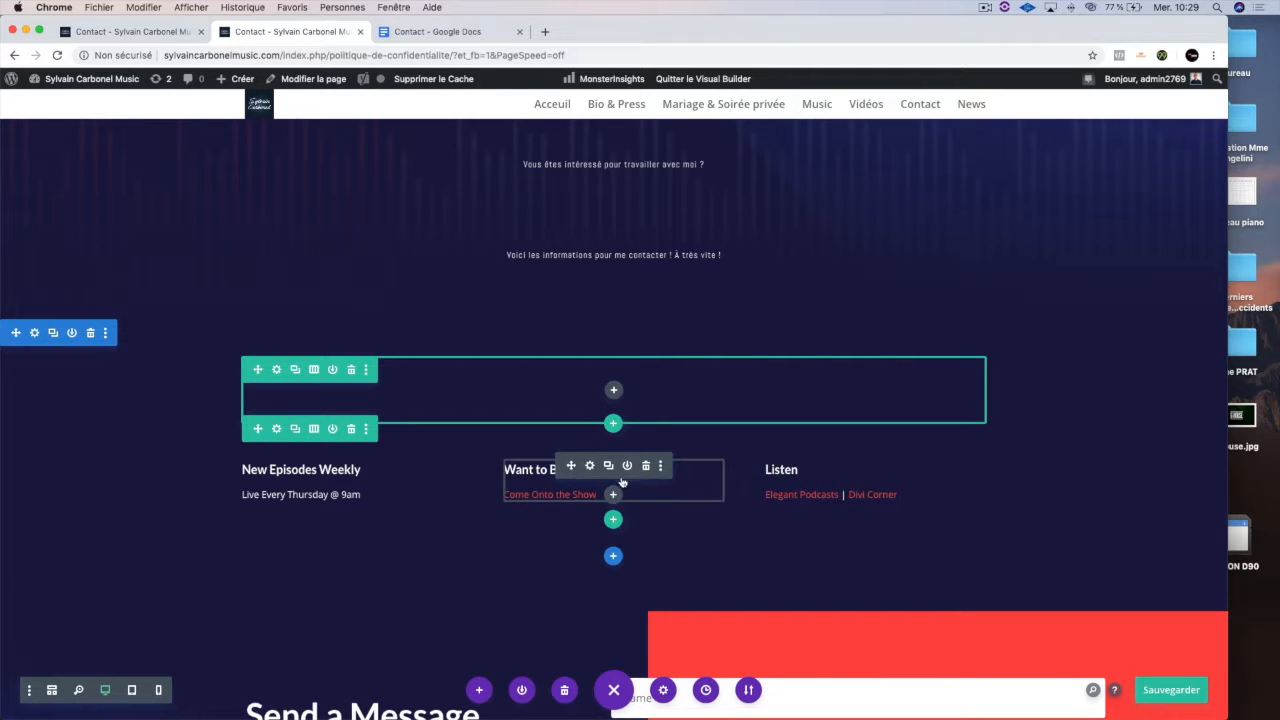
Delete the Want to Be a Guest?, Listen and New Episodes Weekly modules, along with the two rows left empty.
left_click(645, 467)
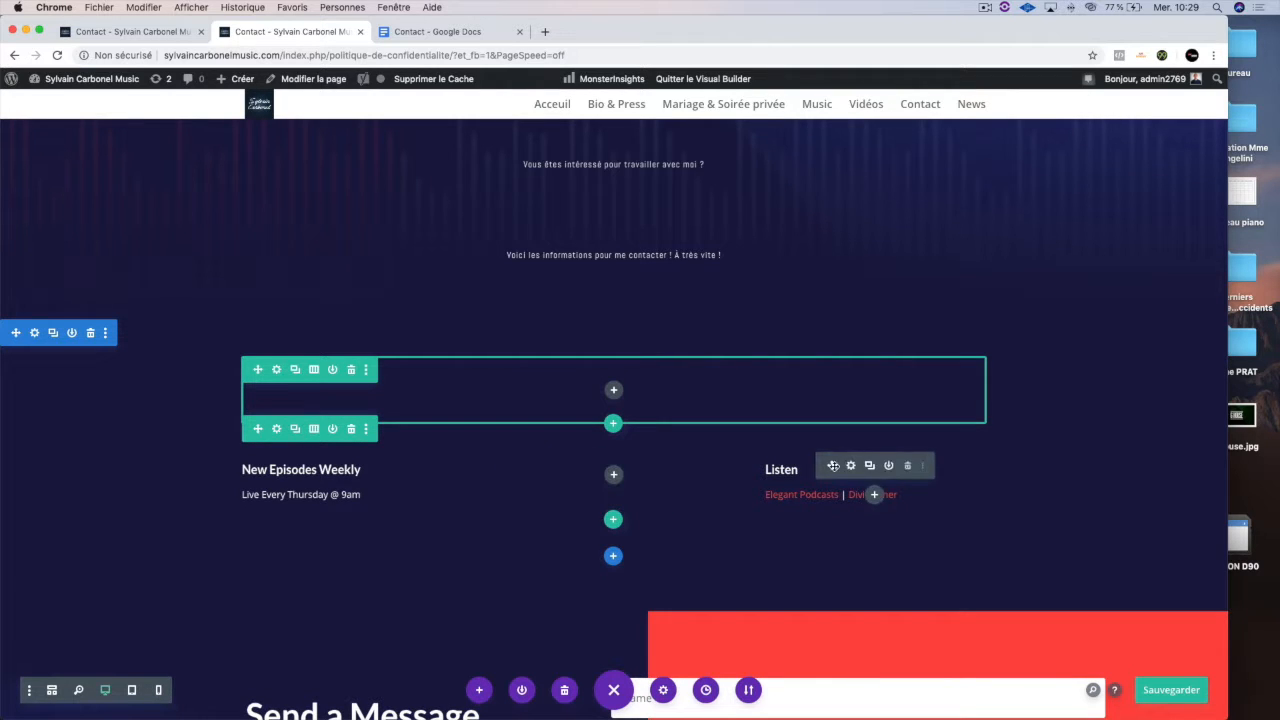
left_click(905, 467)
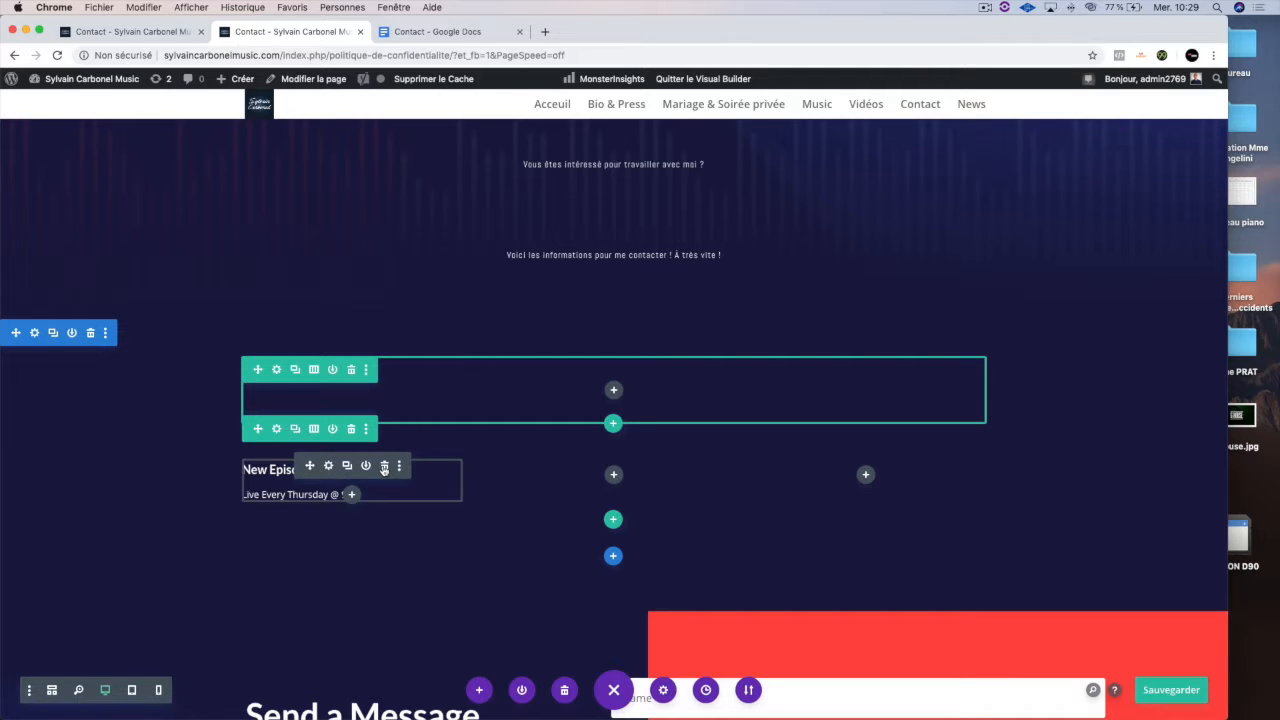
left_click(381, 467)
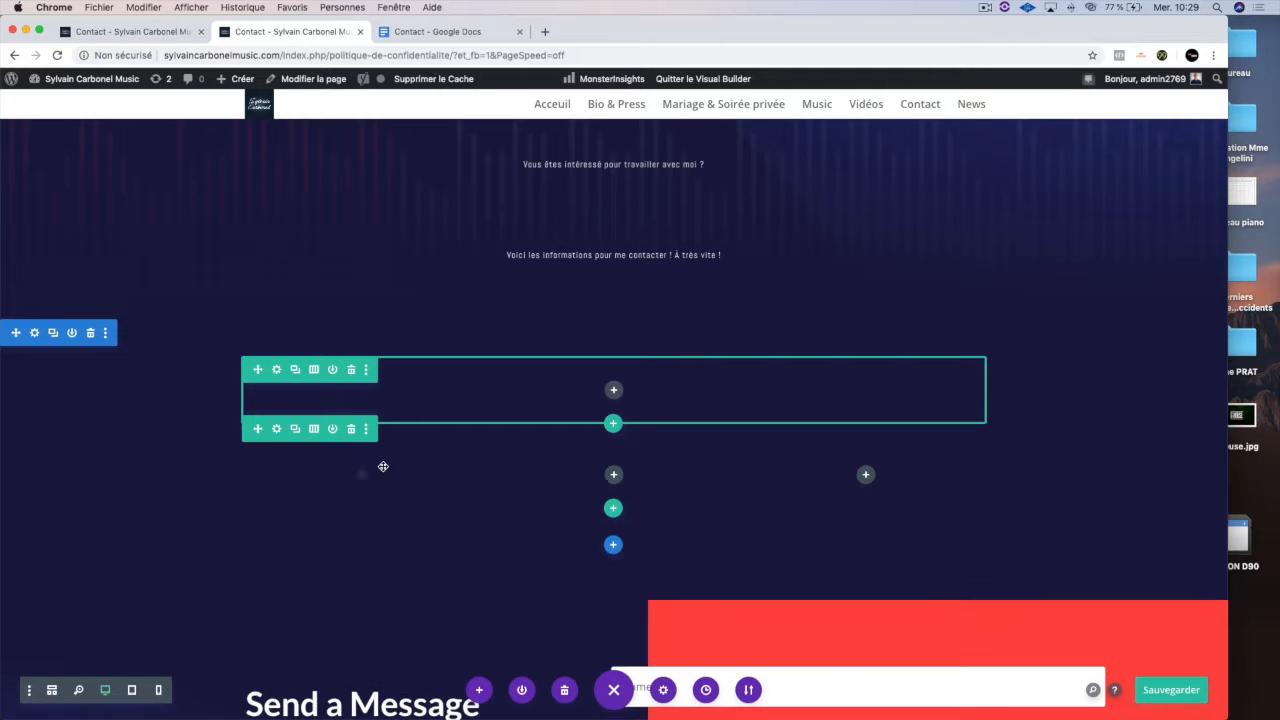
left_click(350, 370)
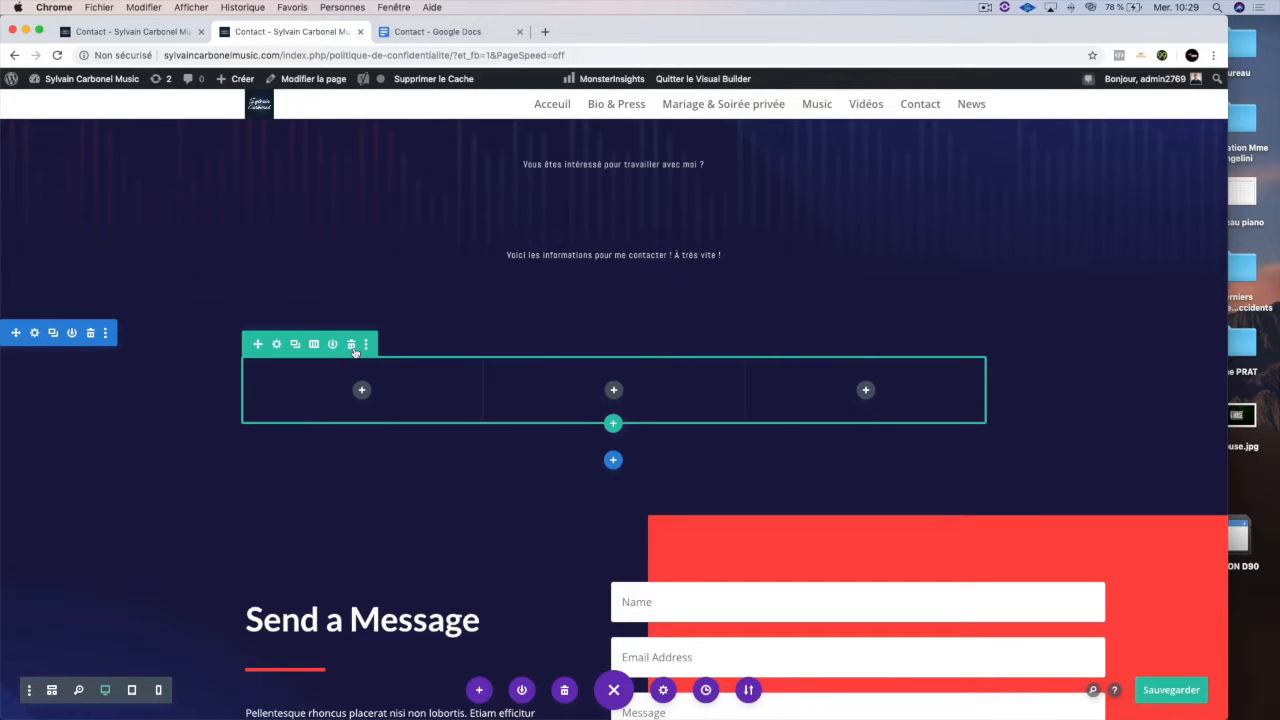
left_click(352, 346)
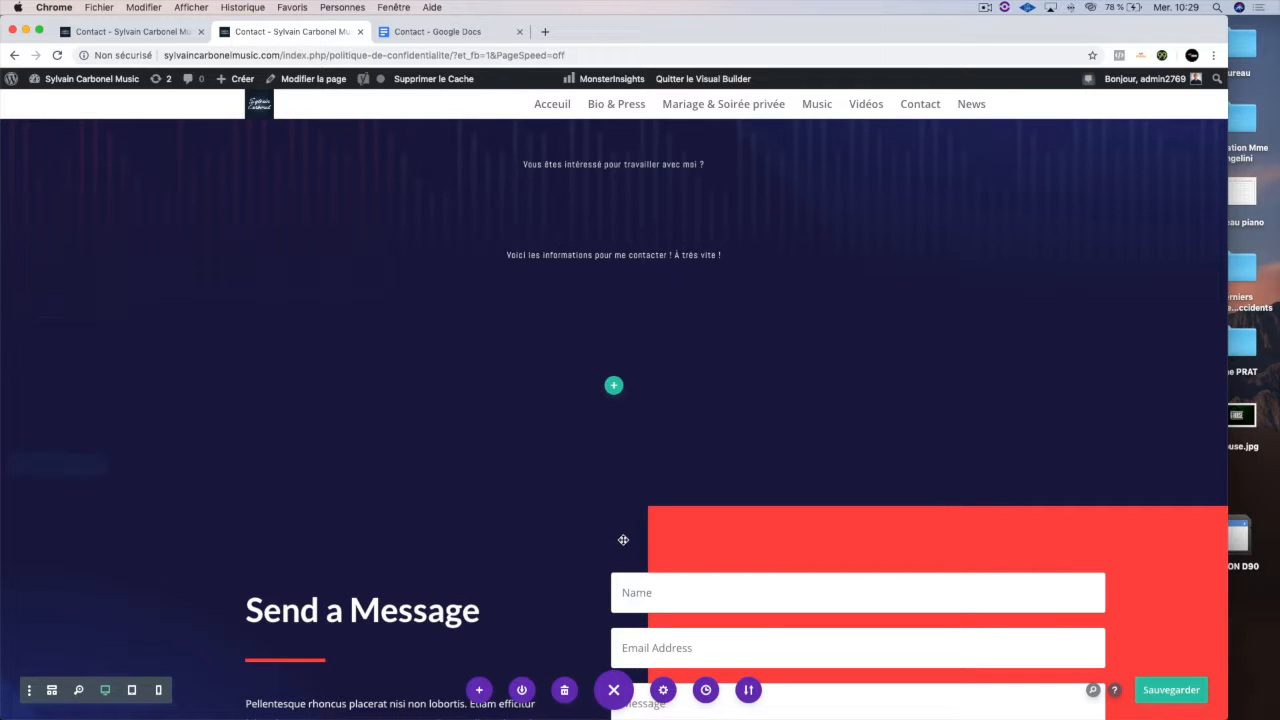
Copy the bold contact name from the Google Docs Contact document and return to the Divi page.
scroll(623, 540, "down", 3)
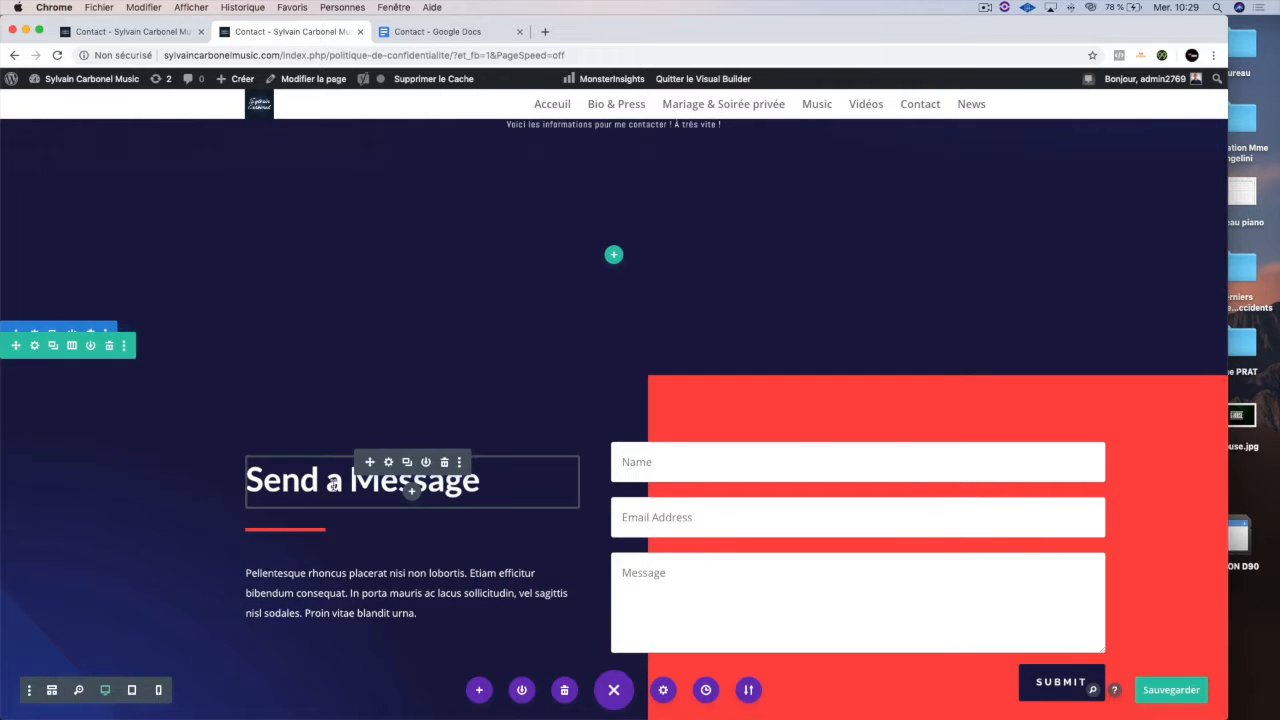
left_click(405, 38)
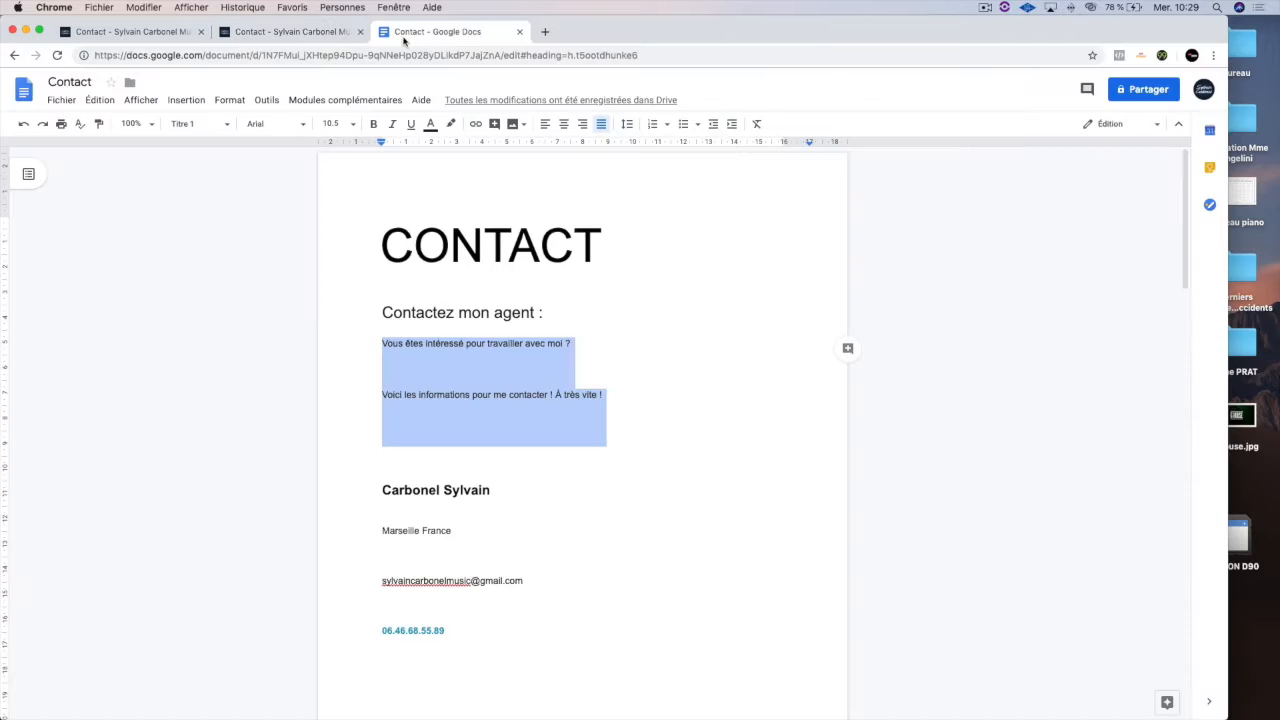
triple_click(459, 490)
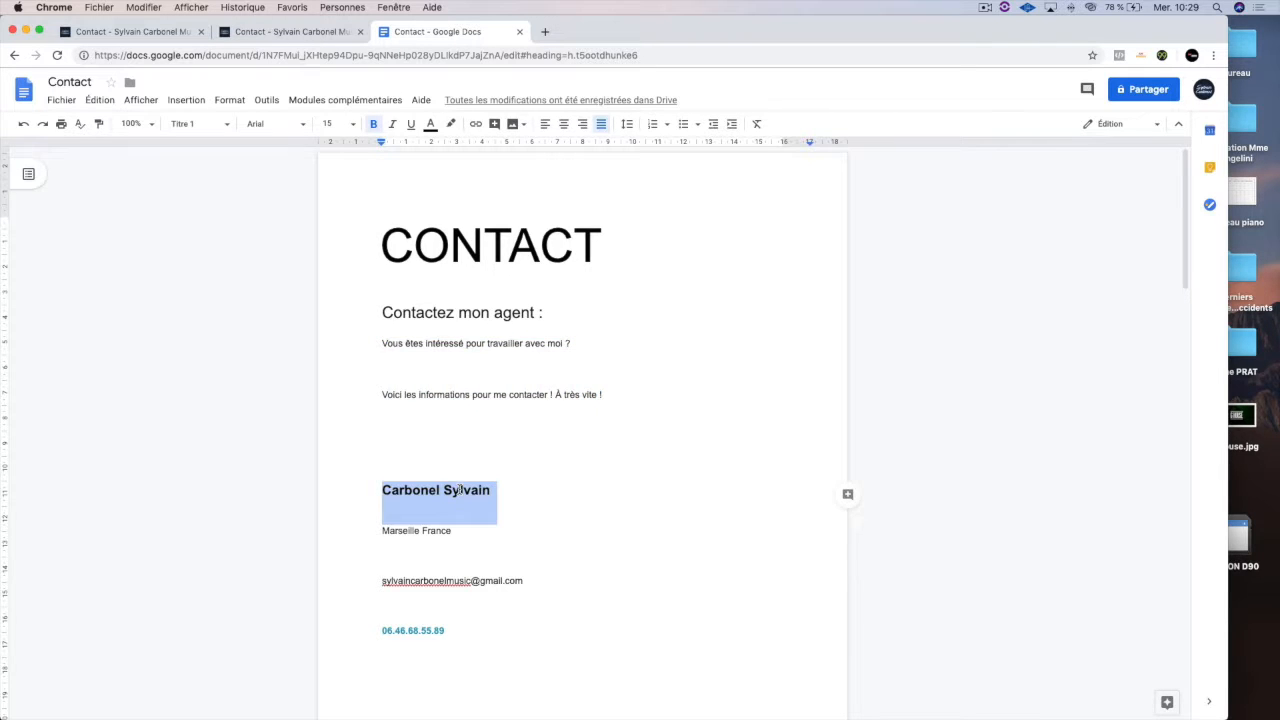
scroll(458, 488, "down", 3)
scroll(459, 492, "up", 2)
scroll(459, 491, "up", 1)
key("super+c")
left_click(307, 37)
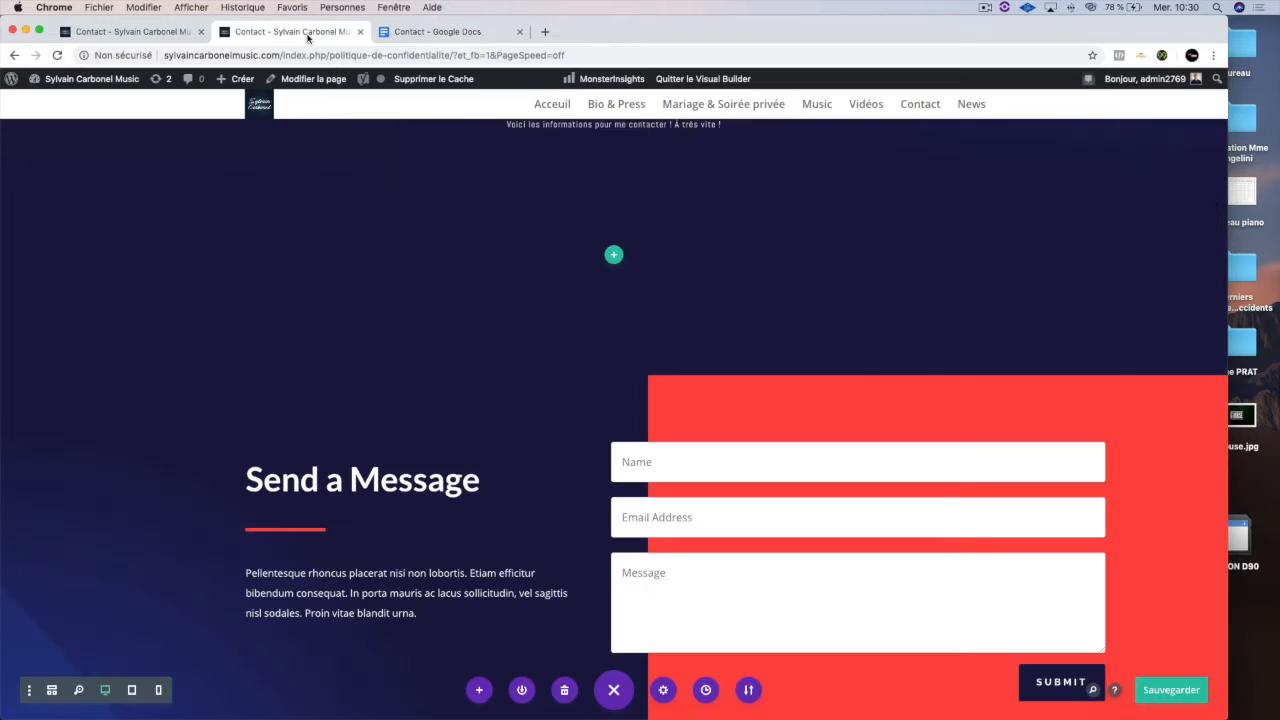
Open the contact form's settings, search the options for "Nom", and examine its title, text and field style options.
left_click(659, 461)
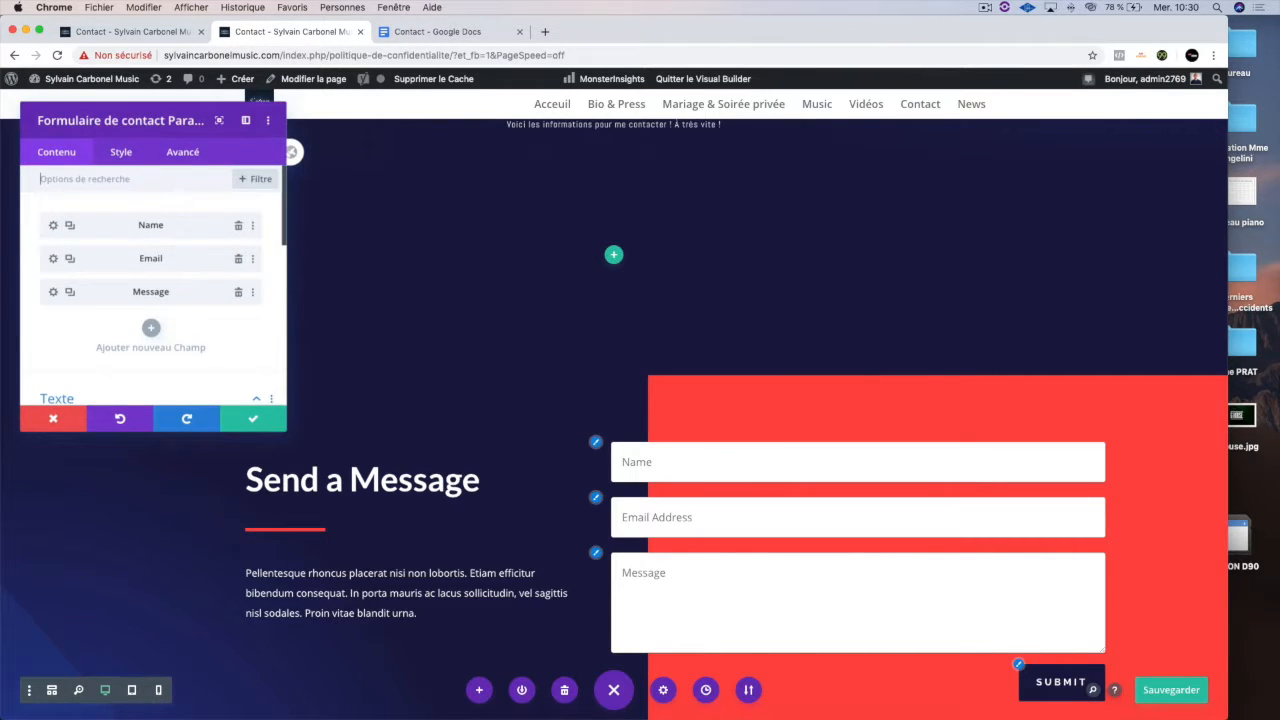
type("Nom")
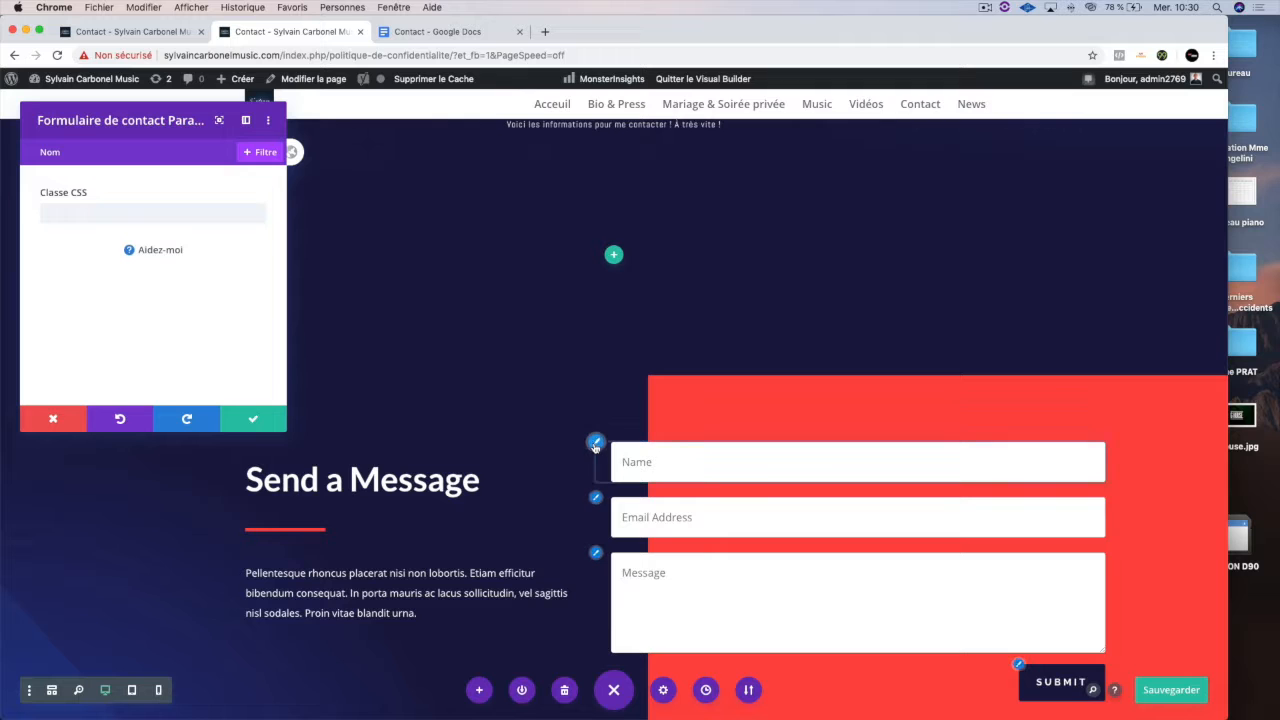
left_click(596, 444)
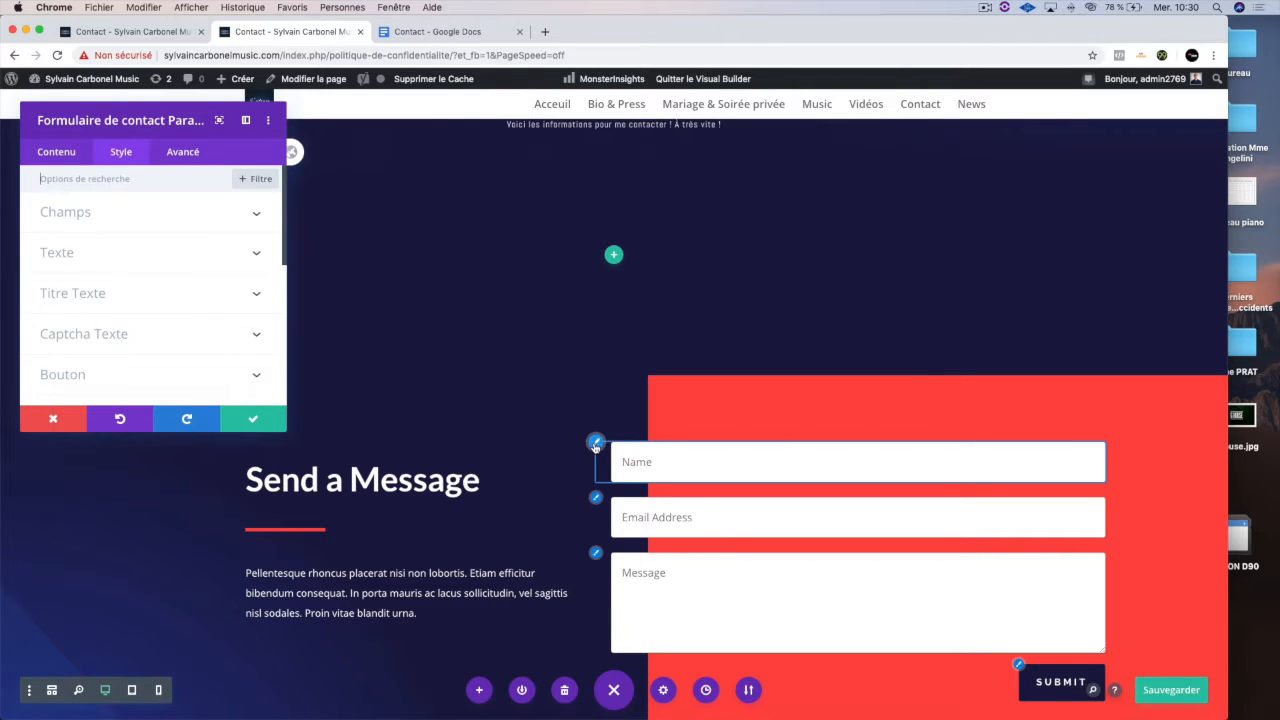
left_click(184, 259)
scroll(158, 286, "down", 5)
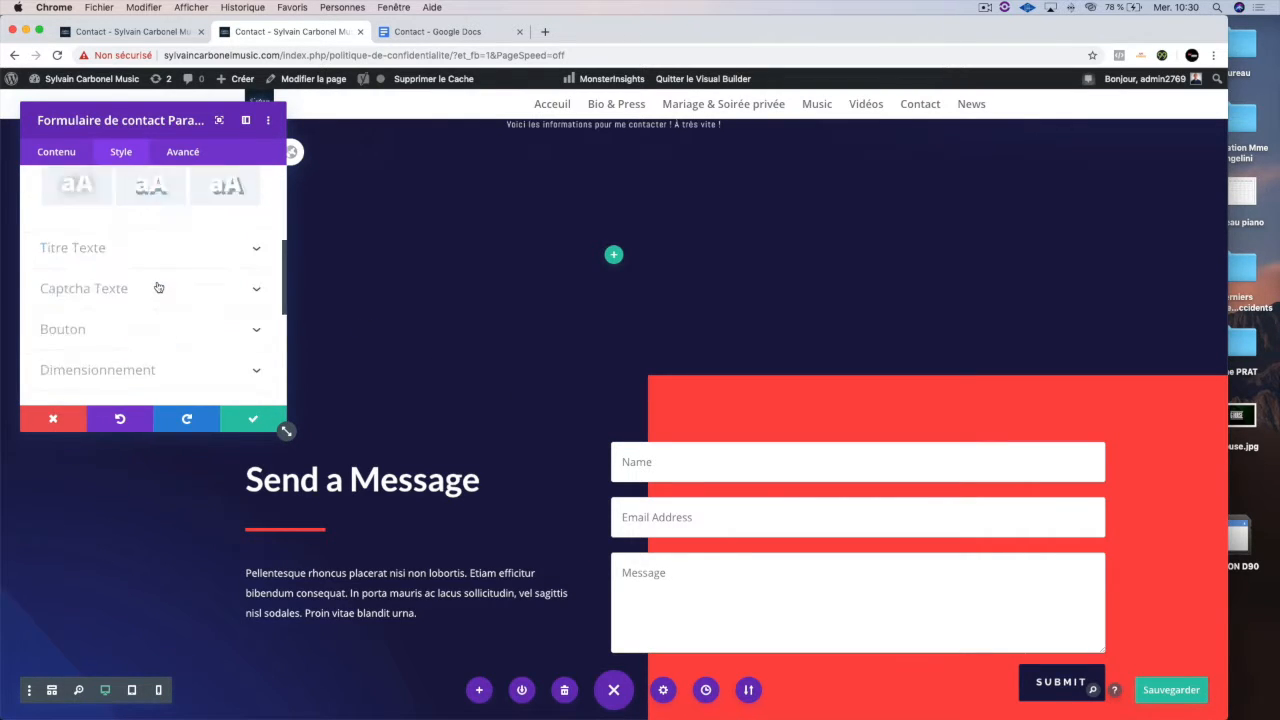
scroll(157, 287, "up", 3)
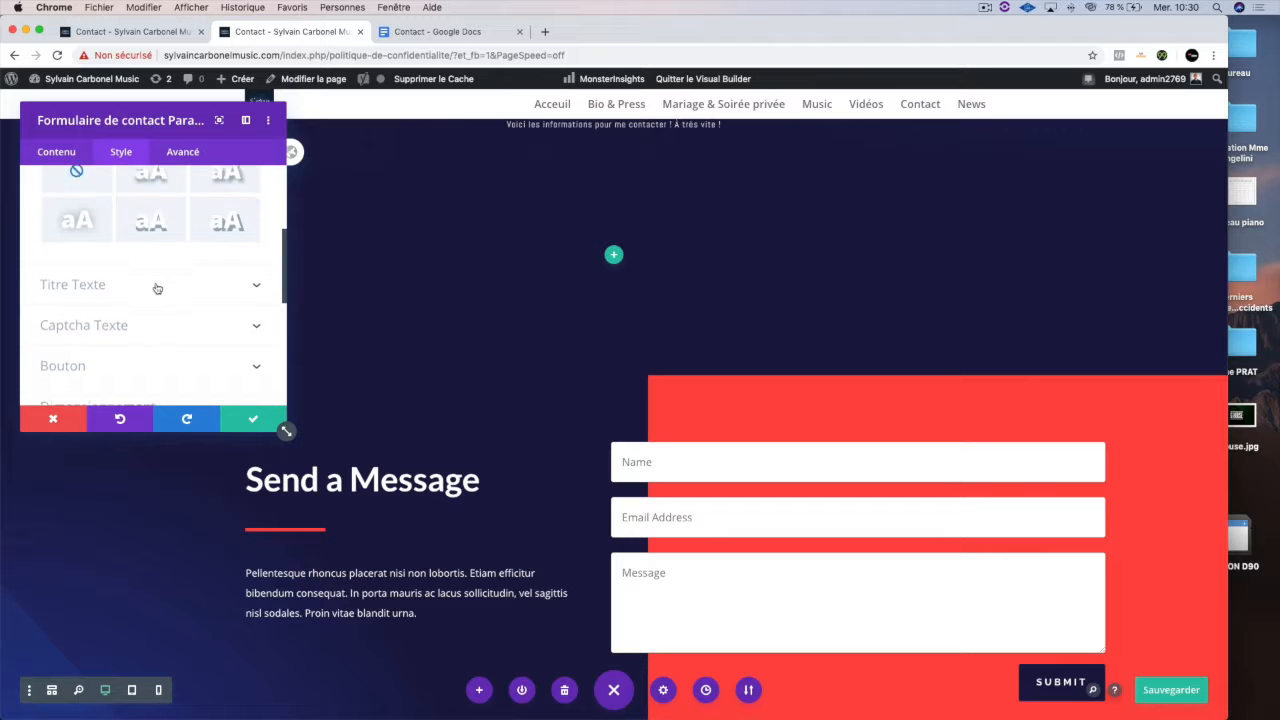
left_click(157, 287)
scroll(140, 294, "down", 2)
scroll(130, 296, "down", 5)
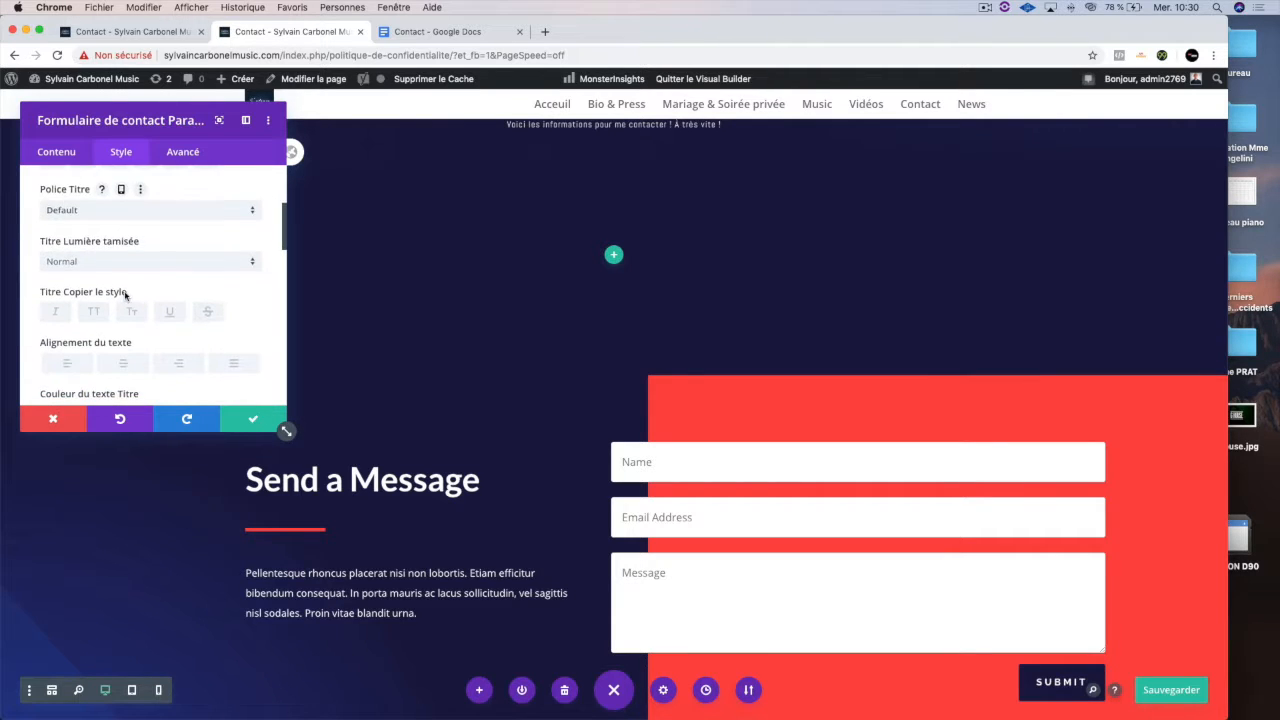
scroll(124, 296, "up", 6)
scroll(124, 296, "up", 2)
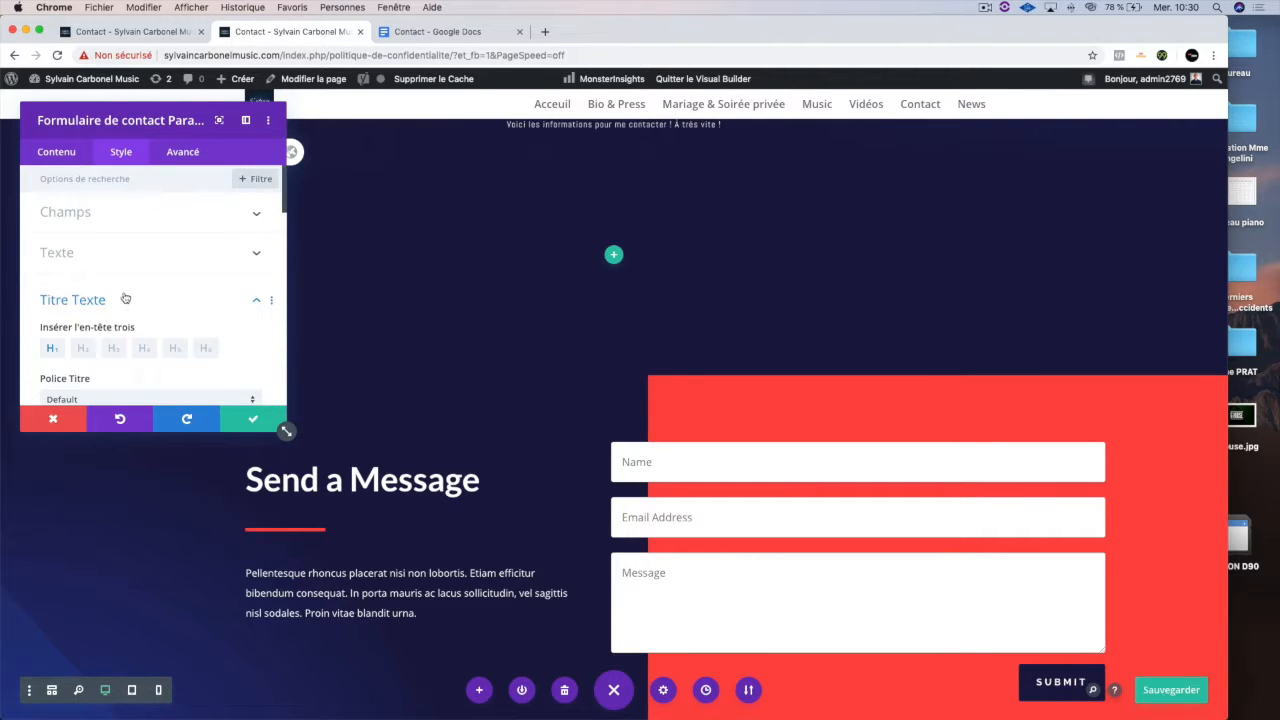
left_click(65, 213)
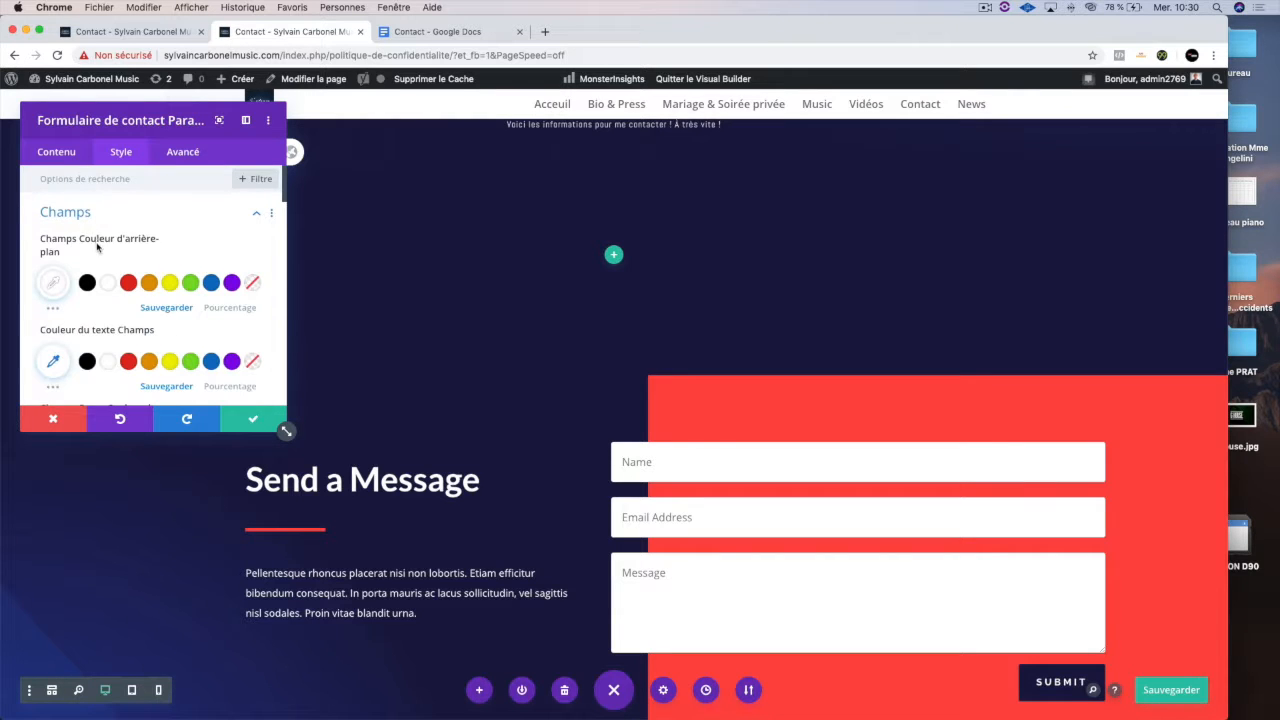
scroll(70, 250, "down", 5)
Set the contact form's Name field ID to "Nom" and its title to "Nom :".
left_click(57, 153)
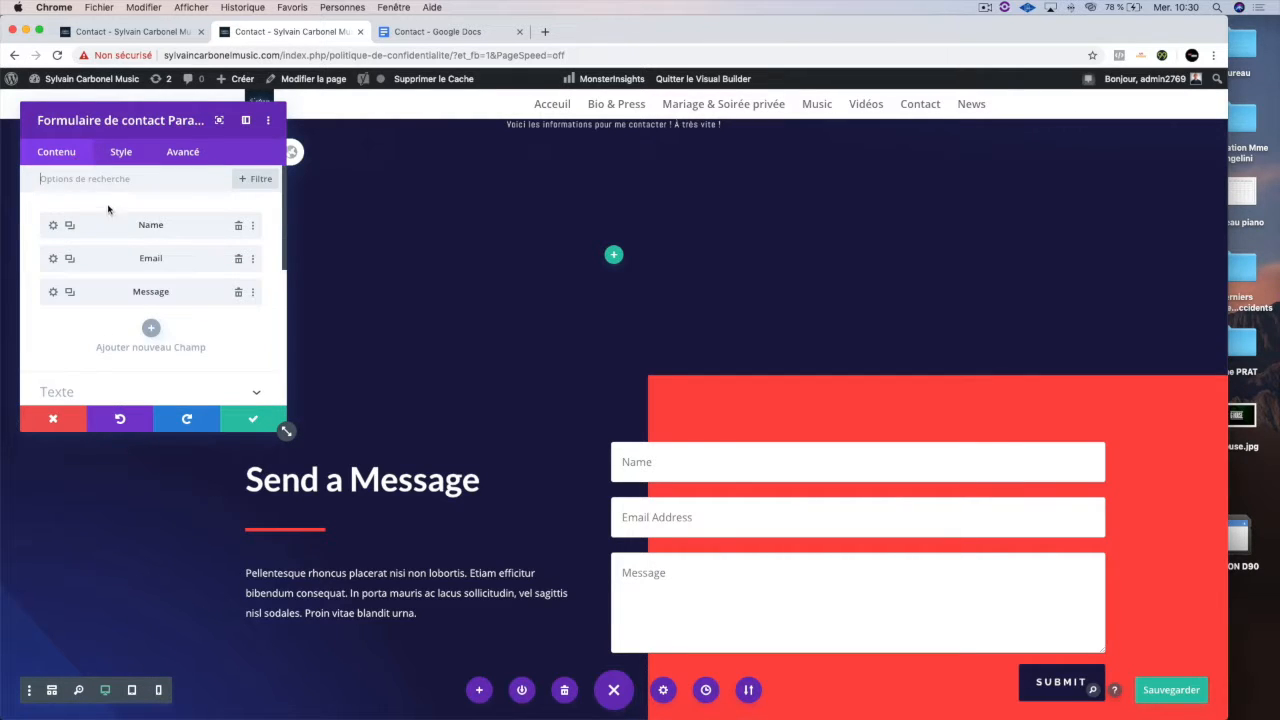
left_click(51, 228)
double_click(77, 262)
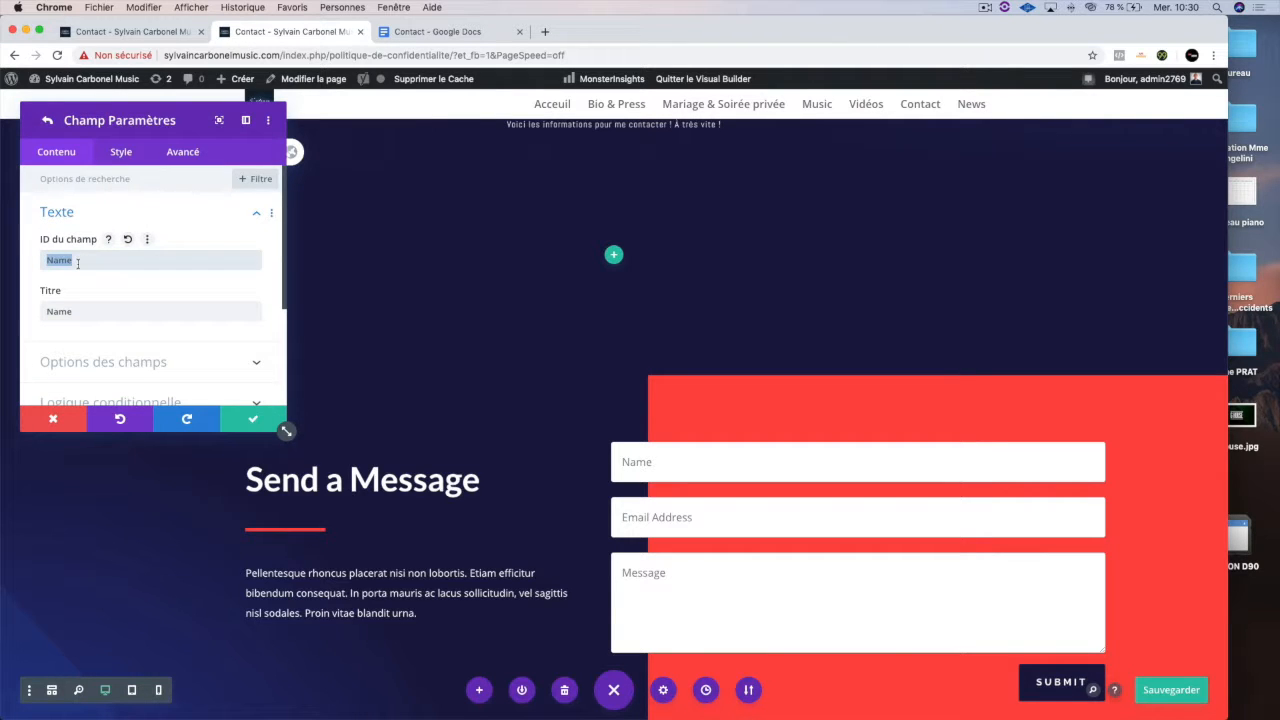
type("Nom")
double_click(102, 309)
type("No")
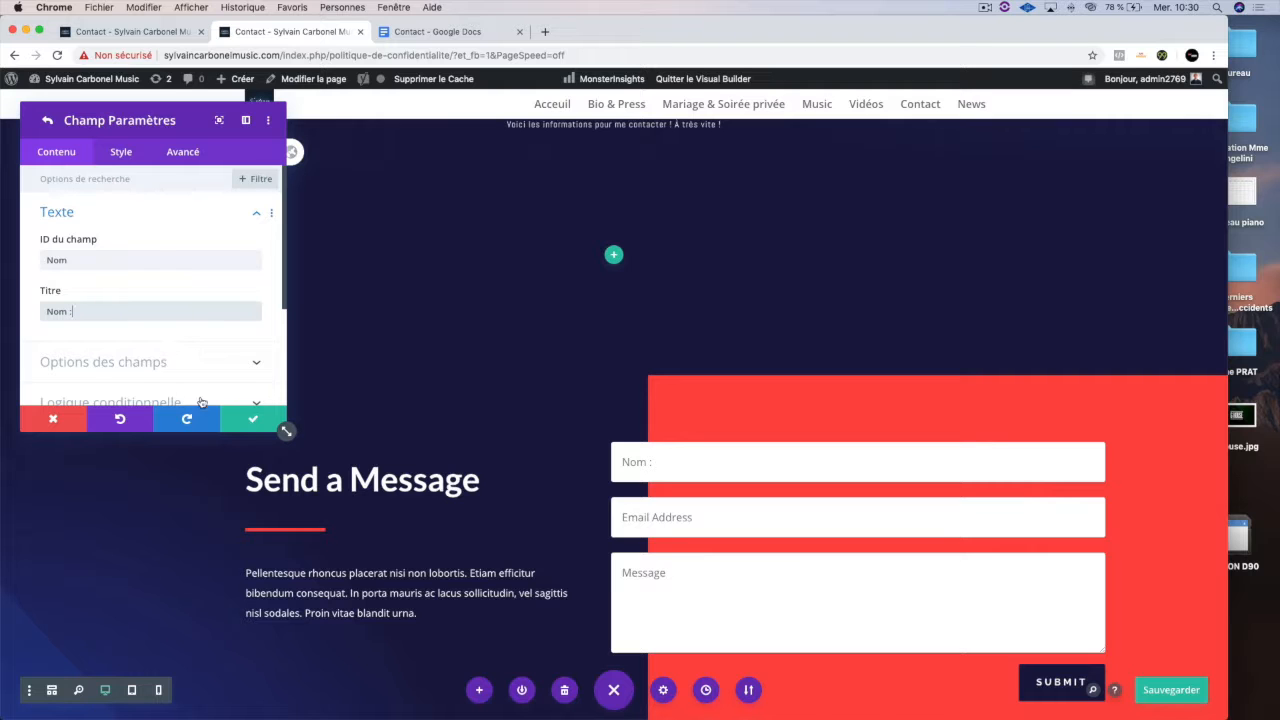
left_click(248, 424)
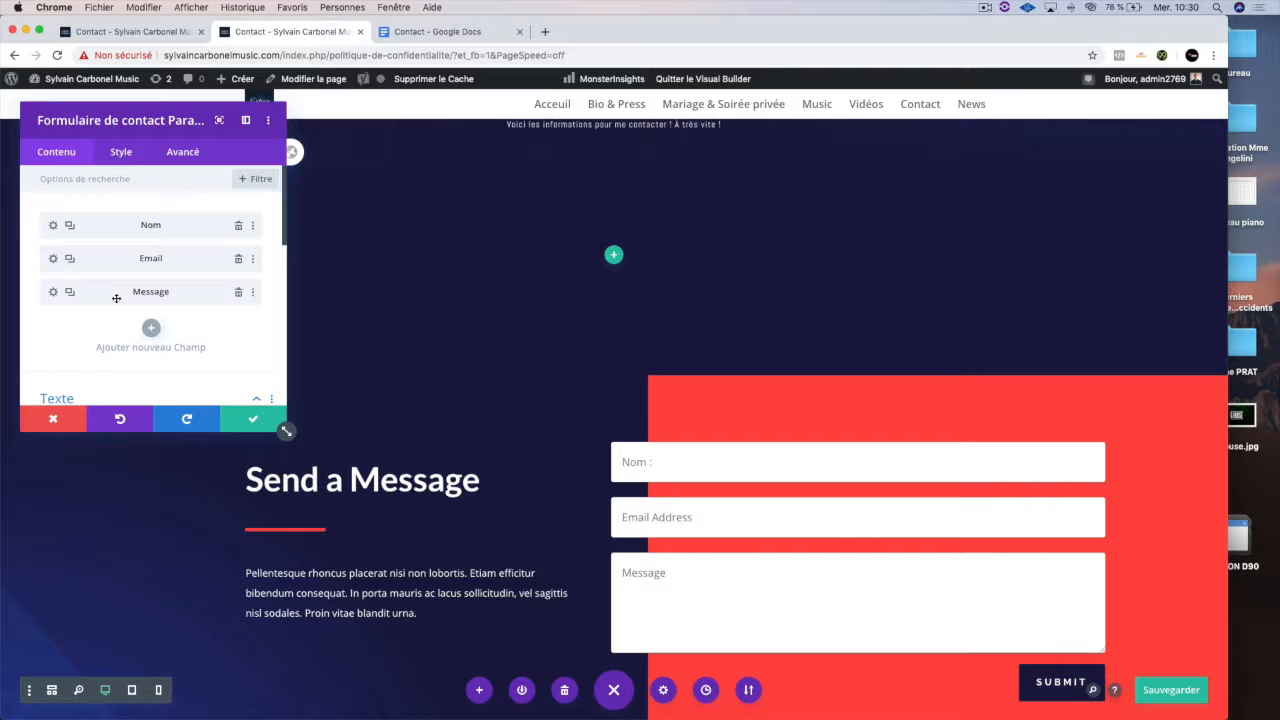
Change the title of the contact form's Email field to "Email :".
left_click(55, 261)
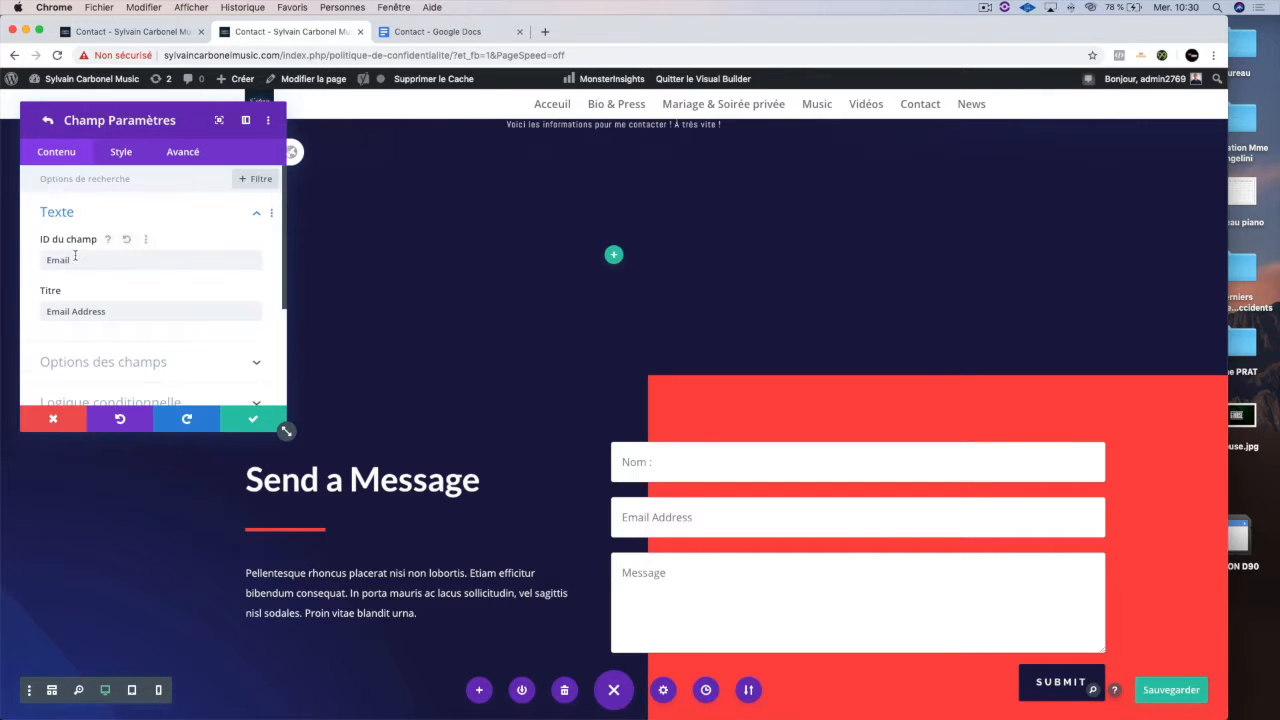
left_click(123, 308)
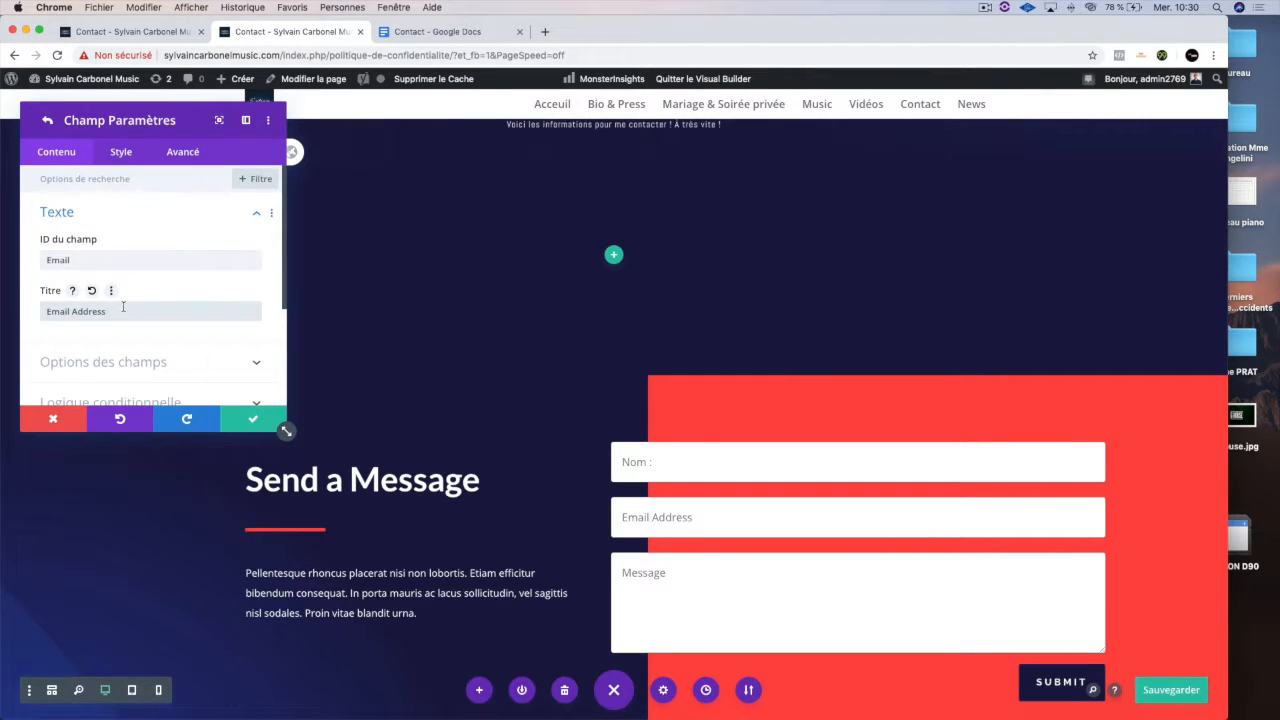
key("BackSpace")
key("BackSpace")
key("BackSpace")
key("BackSpace")
key("BackSpace")
left_click(240, 418)
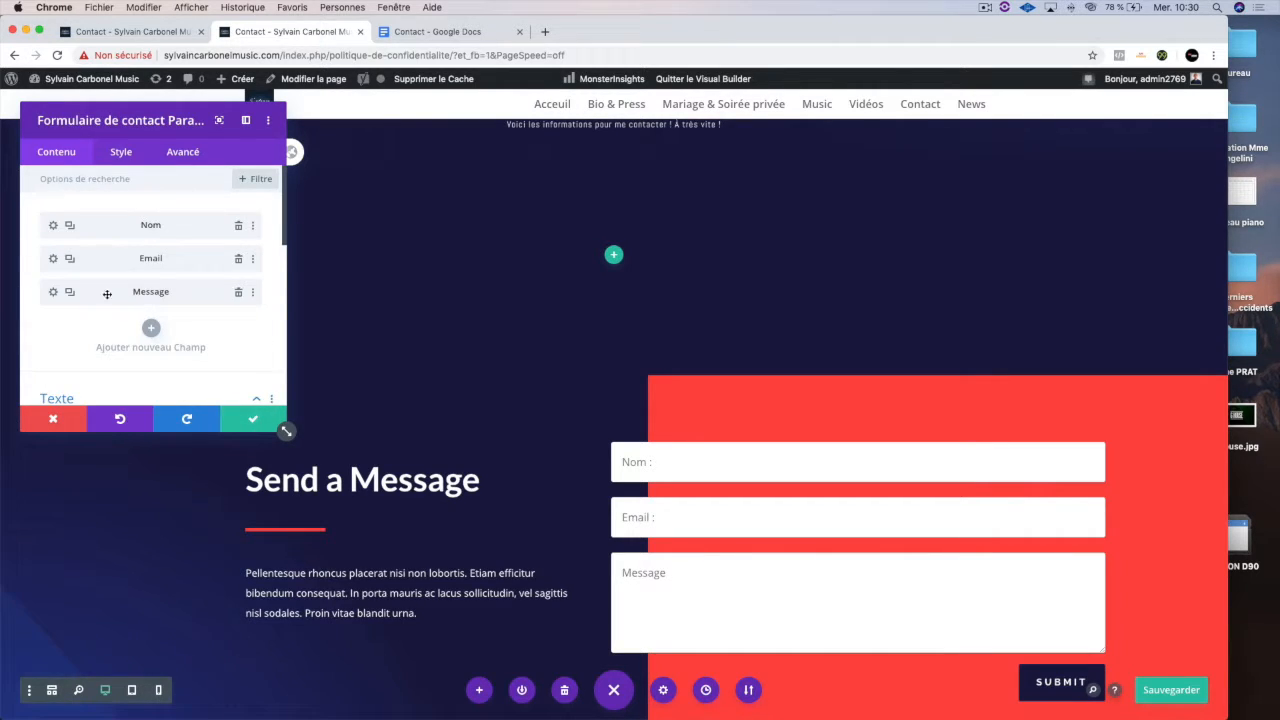
Change the Message field's title to "Message :" and save the contact form's settings.
left_click(54, 292)
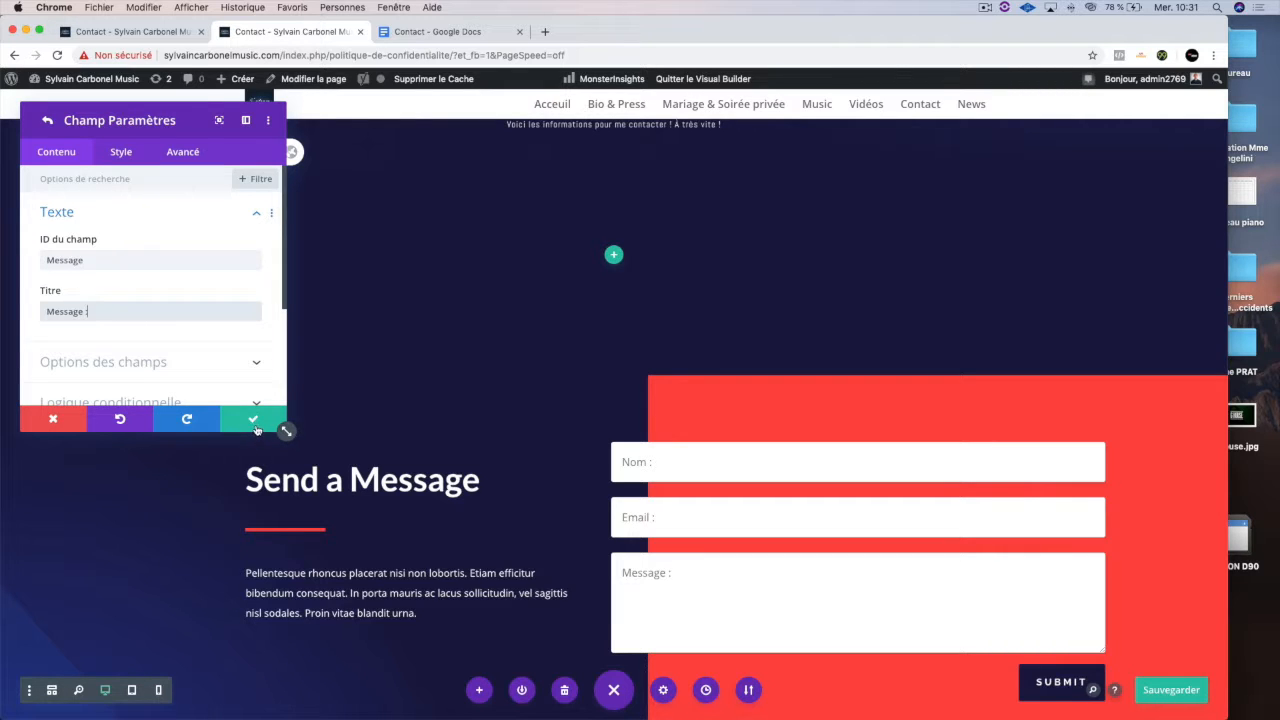
left_click(254, 425)
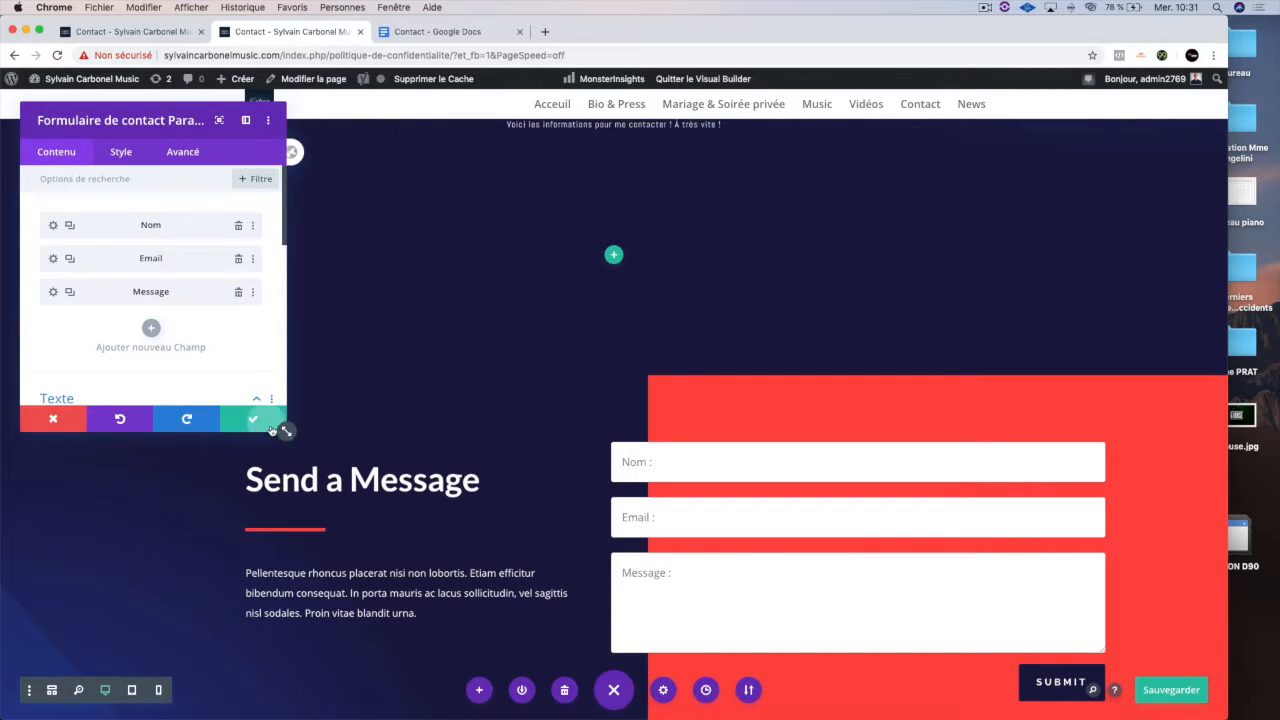
left_click(268, 424)
Replace the "Send a Message" heading beside the form with "Ecrivez-moi :".
triple_click(300, 481)
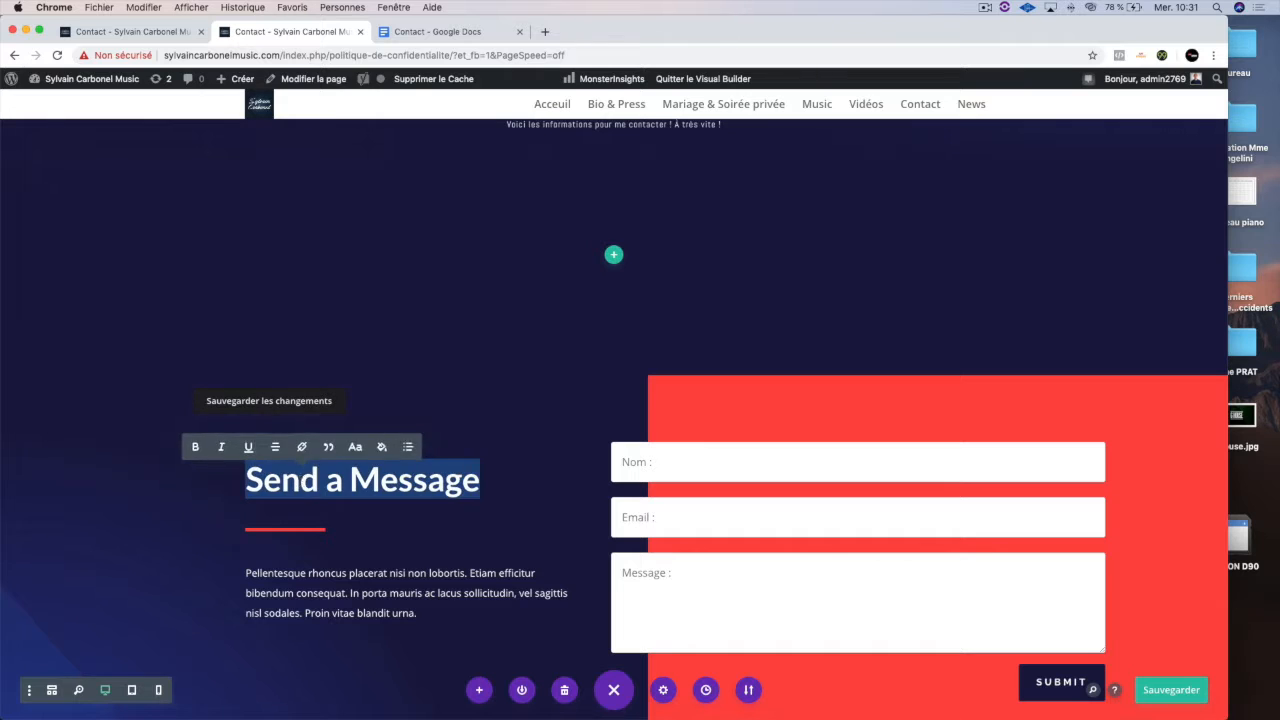
type("pour")
key("BackSpace")
key("BackSpace")
key("BackSpace")
key("BackSpace")
key("BackSpace")
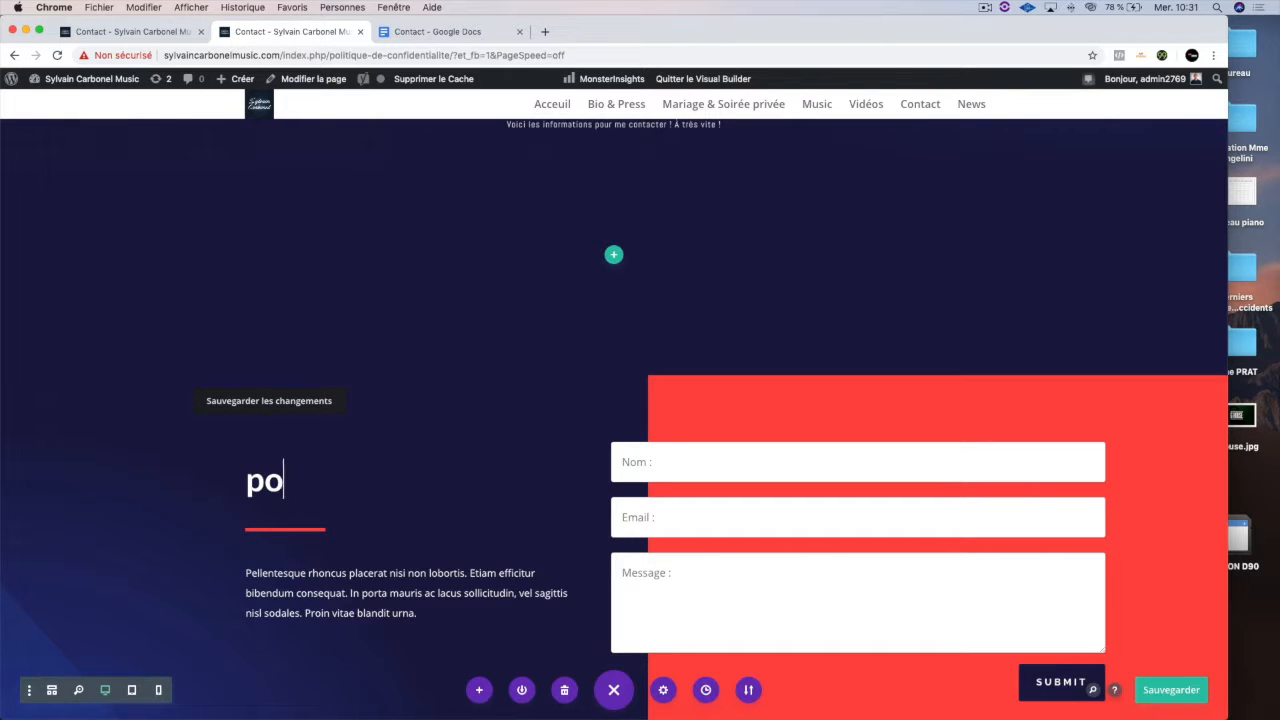
type("Ecr")
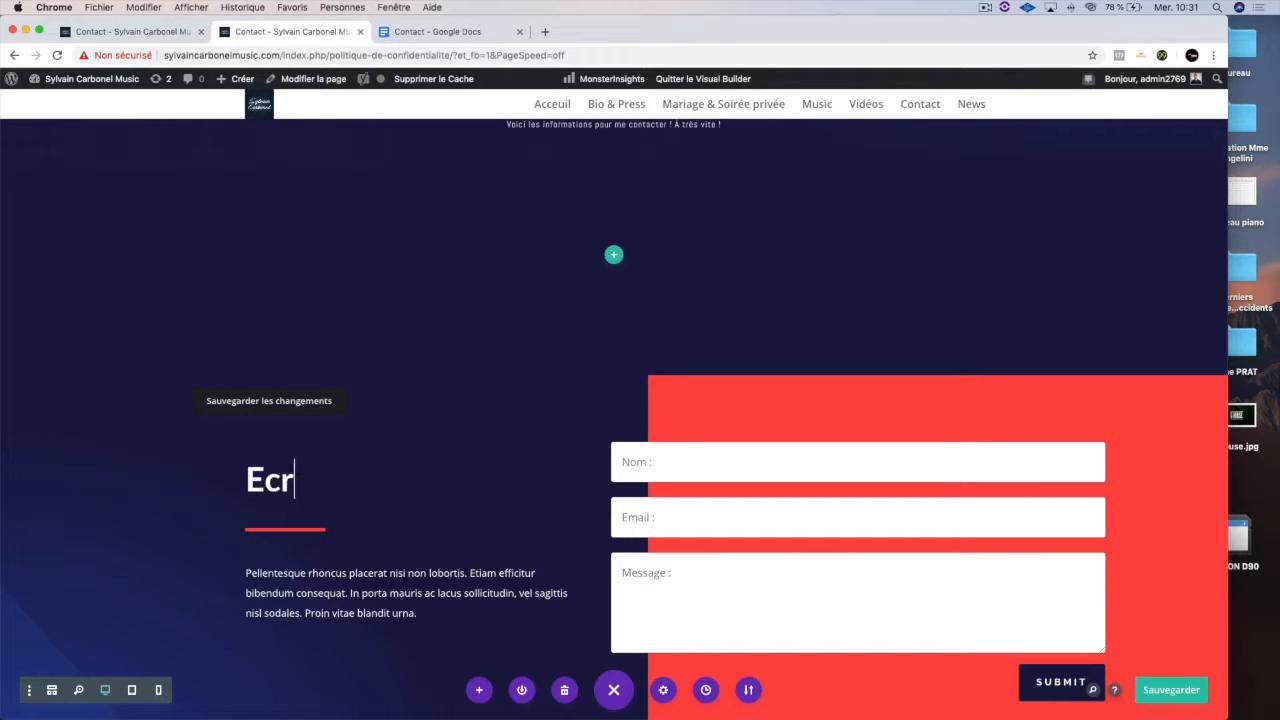
type("ivez-m")
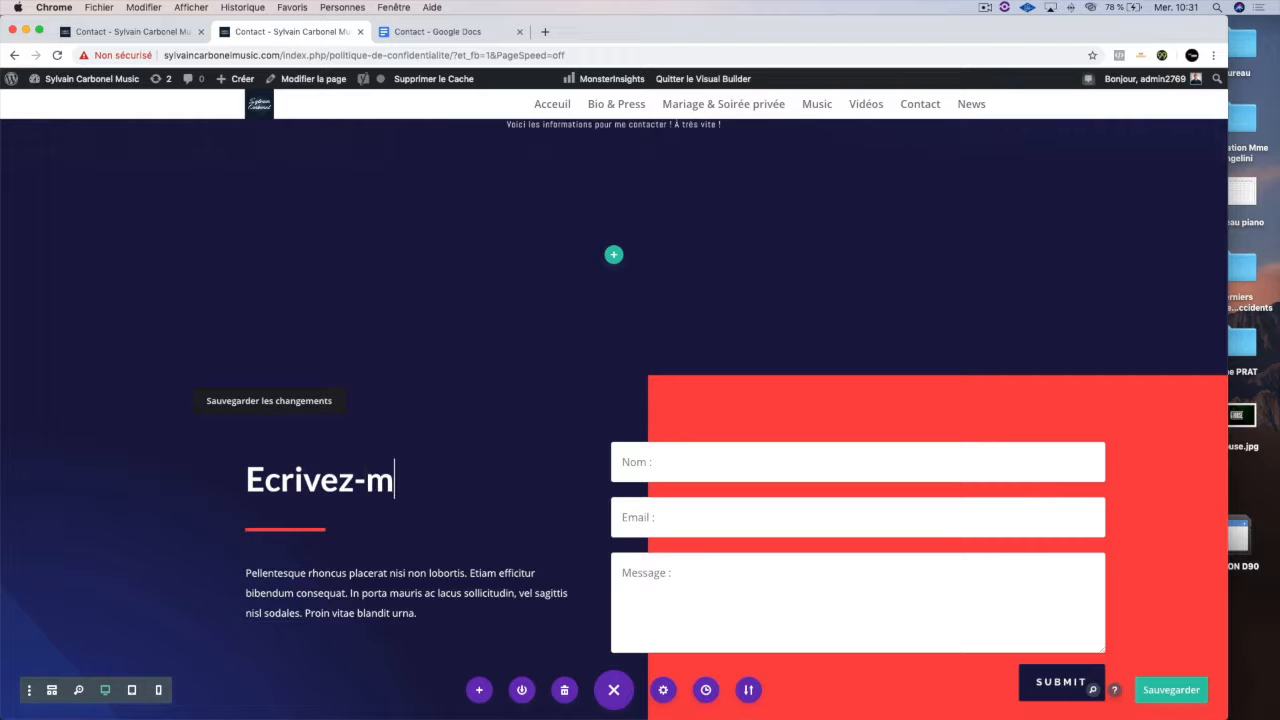
type("oi :")
Replace the placeholder paragraph beneath the "Ecrivez-moi :" heading with "Pour nous contacter :".
scroll(340, 545, "down", 1)
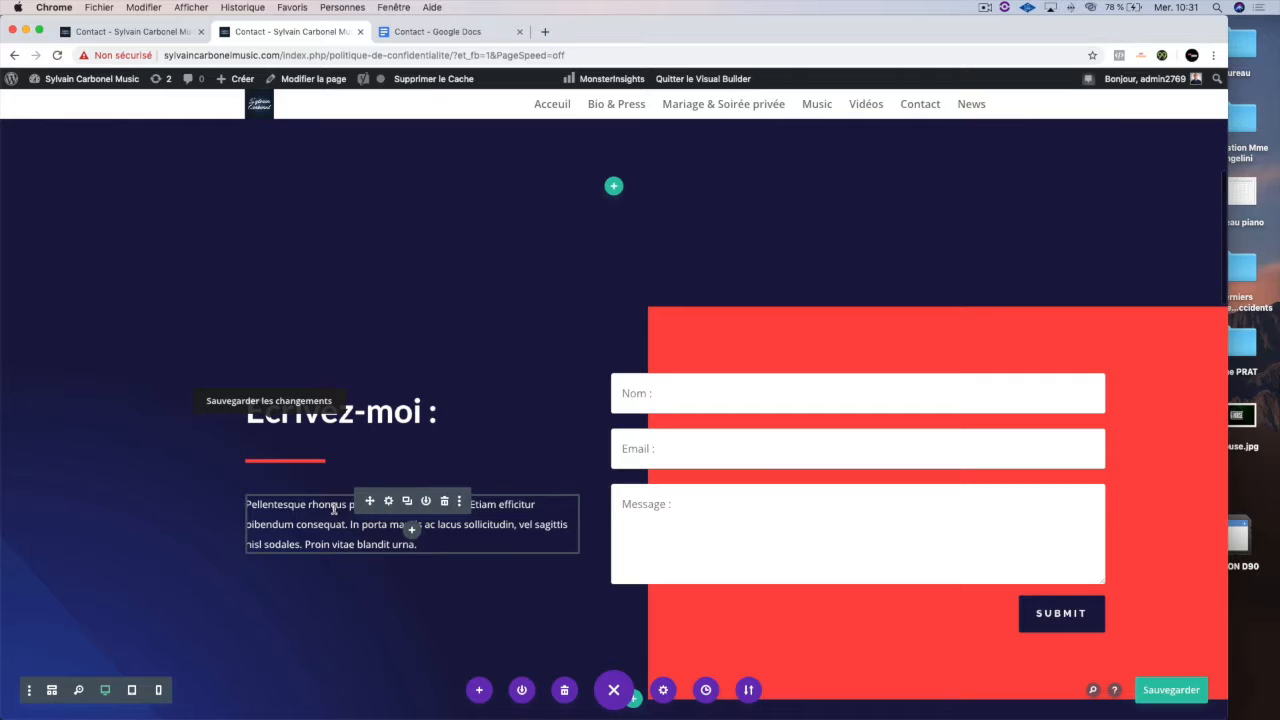
left_click(334, 508)
key("ctrl+a")
type("Po")
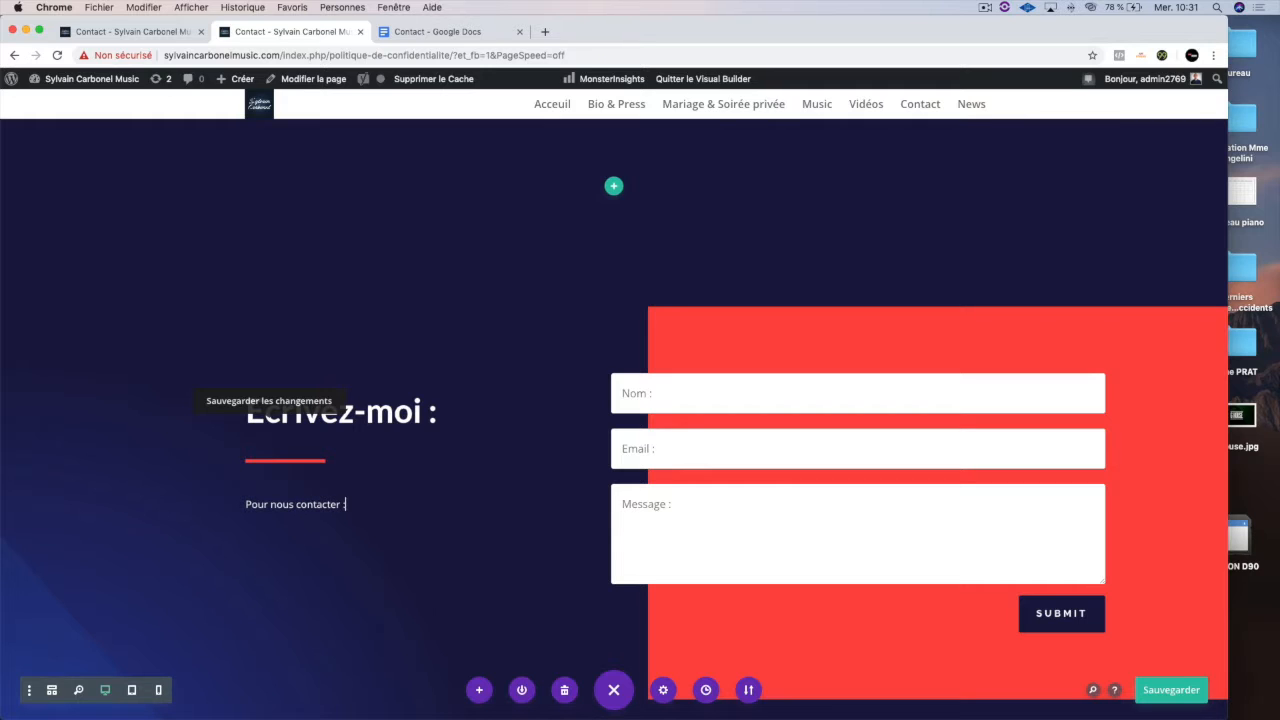
Enlarge the two text lines under "Contactez mon agent :" by three size increments, and reduce them by one.
scroll(450, 460, "up", 1)
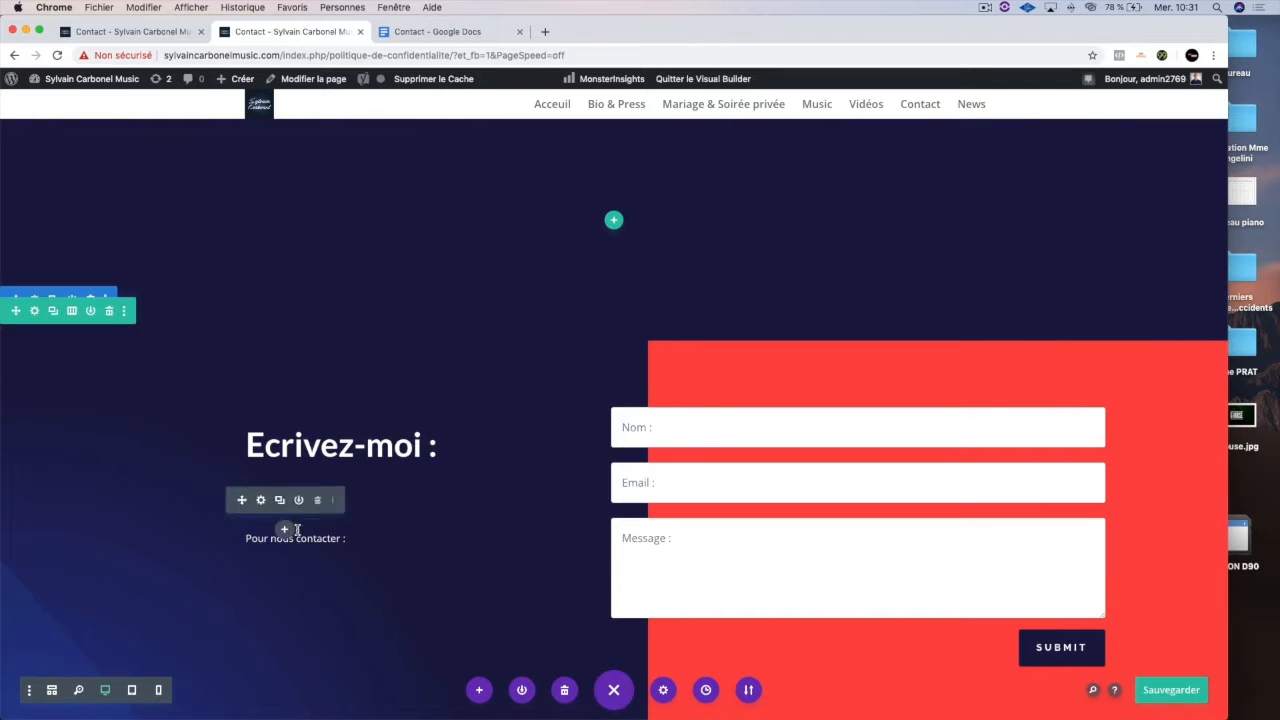
scroll(431, 403, "up", 8)
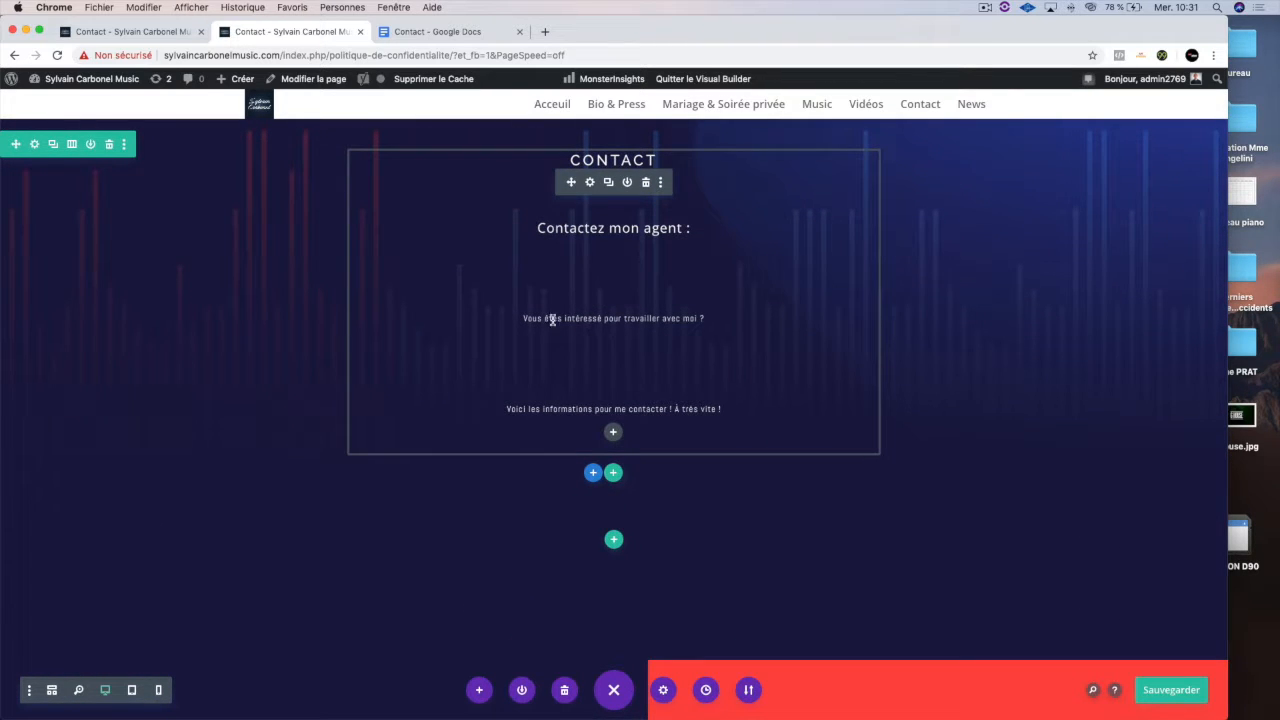
left_click_drag(527, 318, 729, 409)
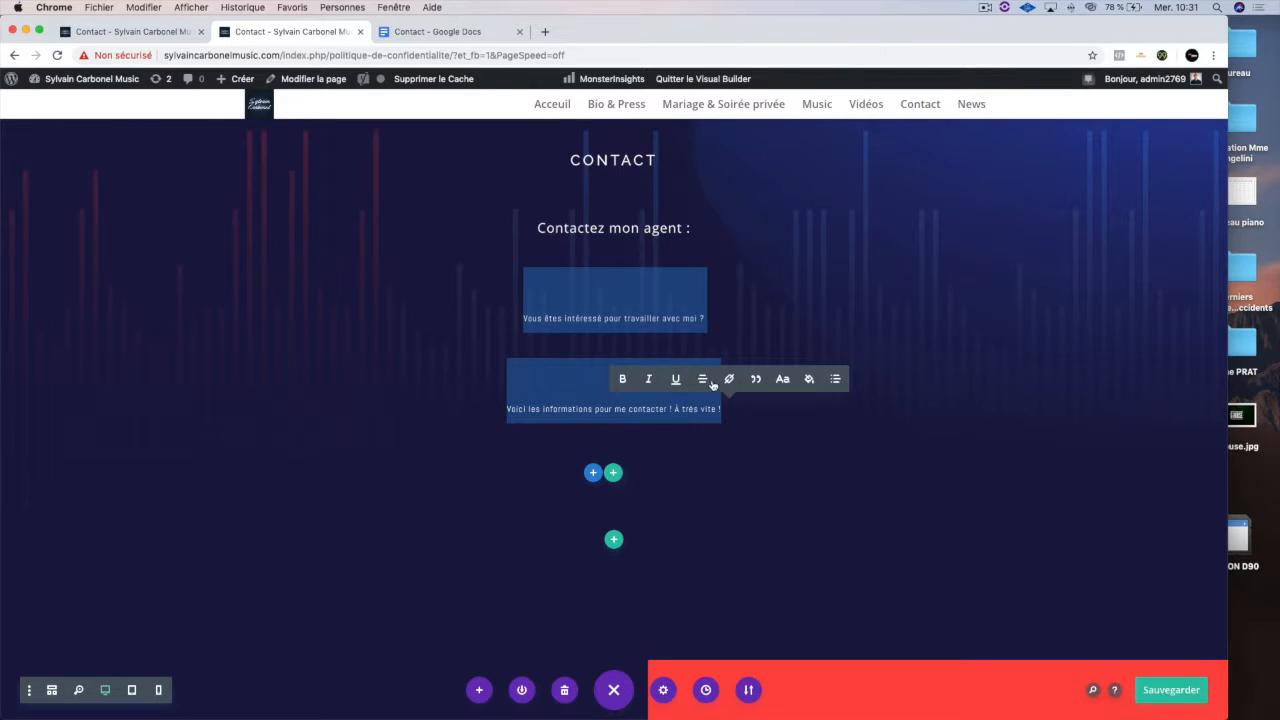
left_click(783, 379)
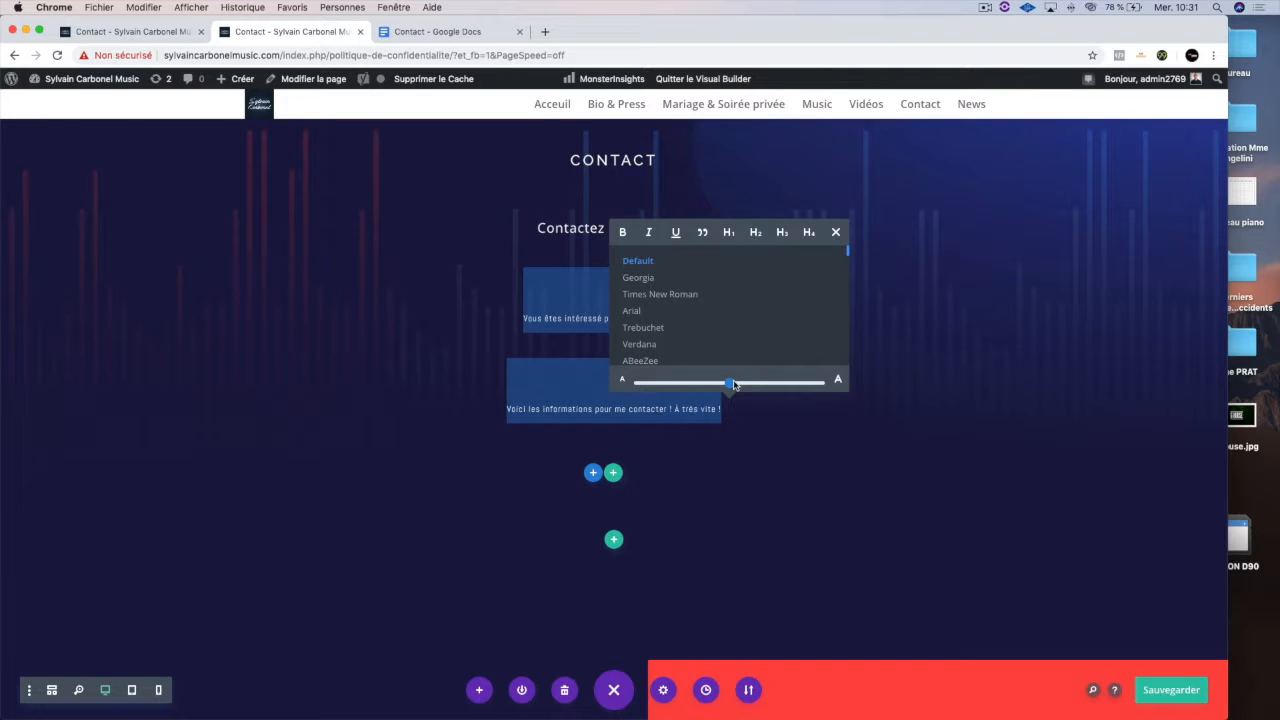
left_click(840, 381)
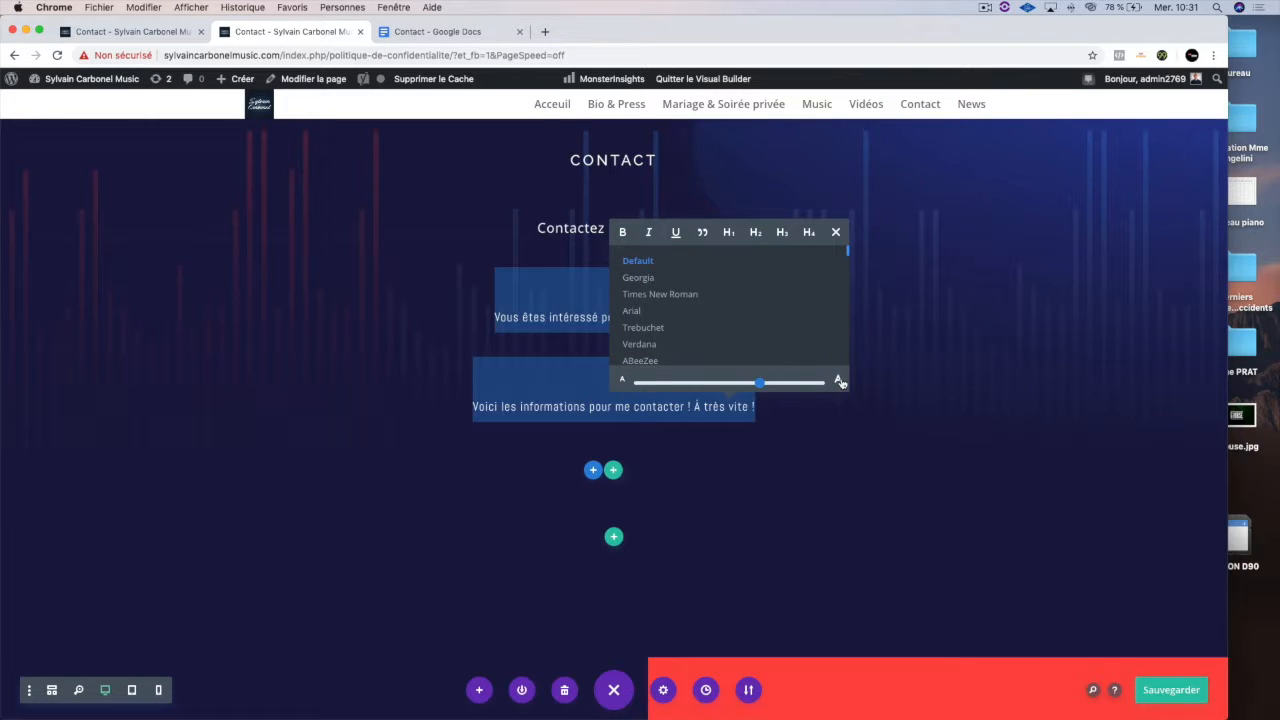
left_click(840, 382)
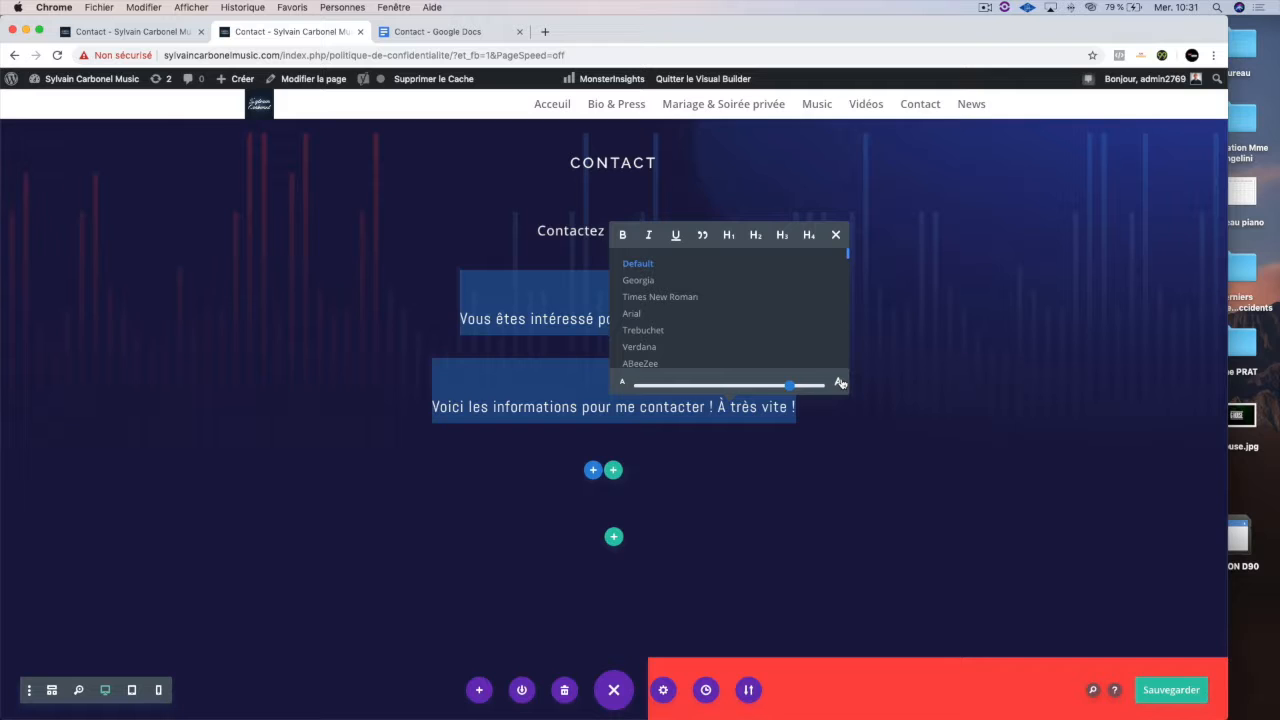
left_click(840, 383)
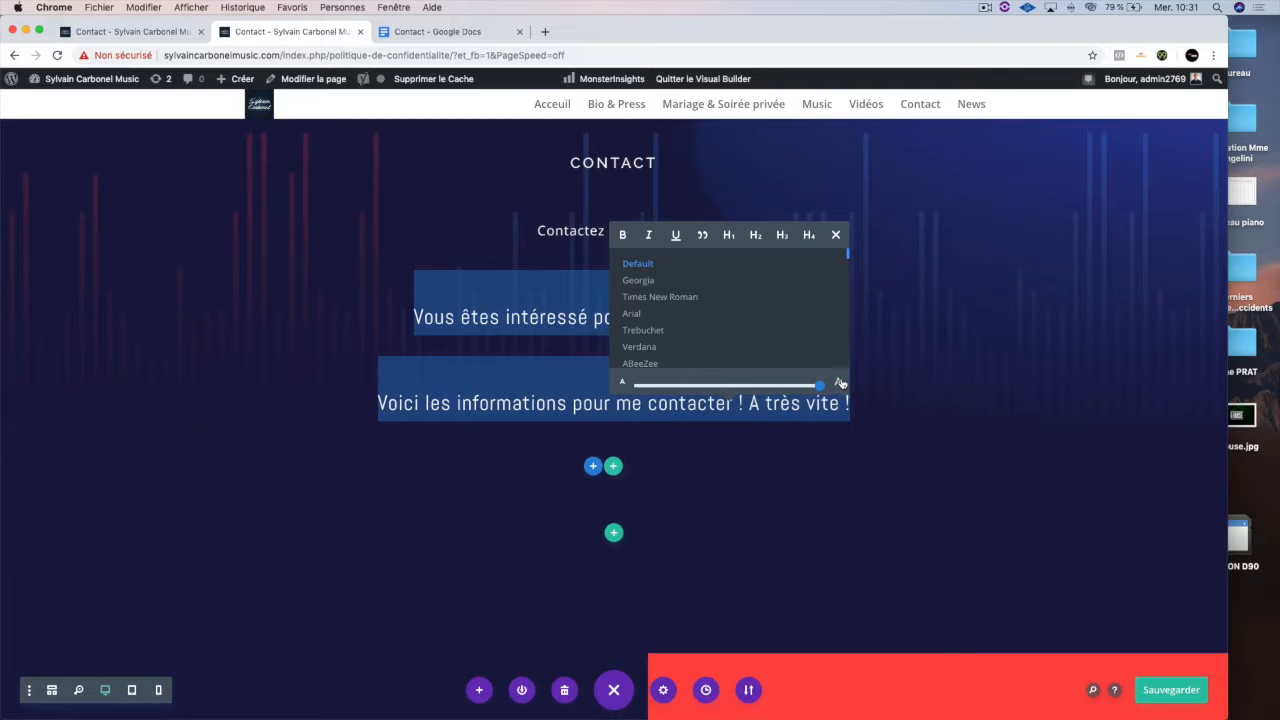
left_click(621, 384)
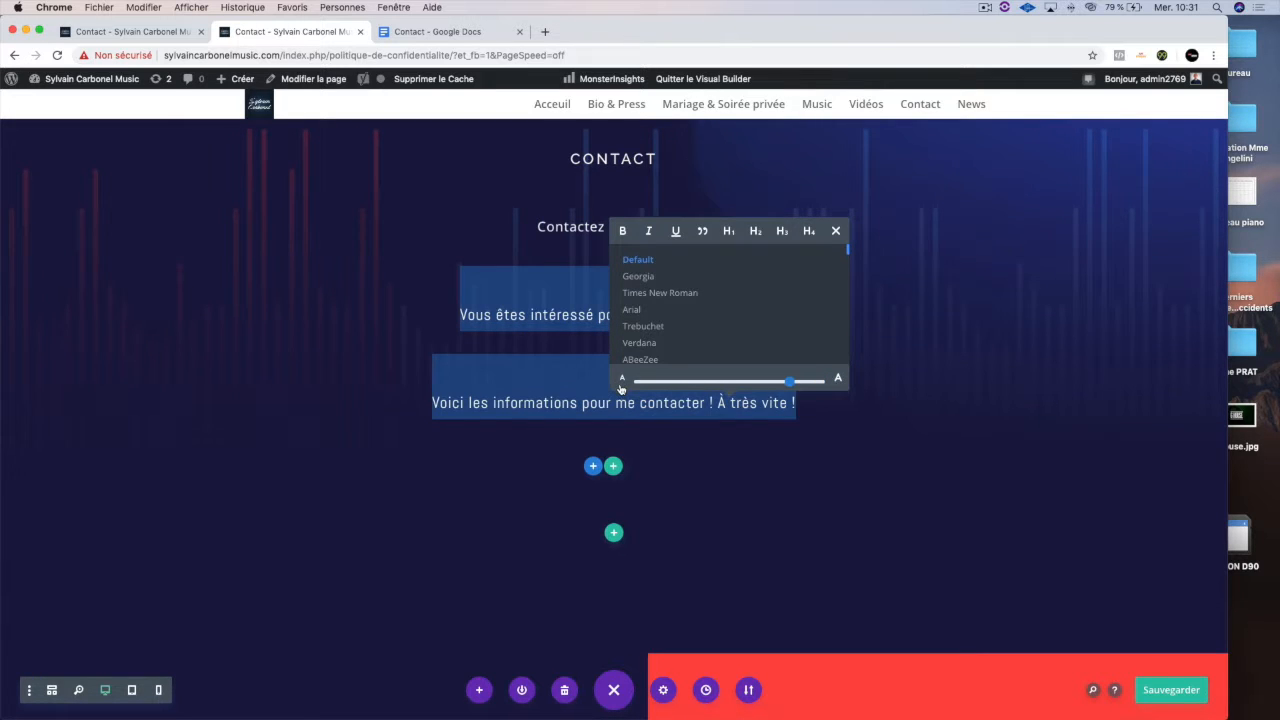
Close the text formatting options and delete the second co-host's row below the contact form.
left_click(836, 232)
left_click(959, 312)
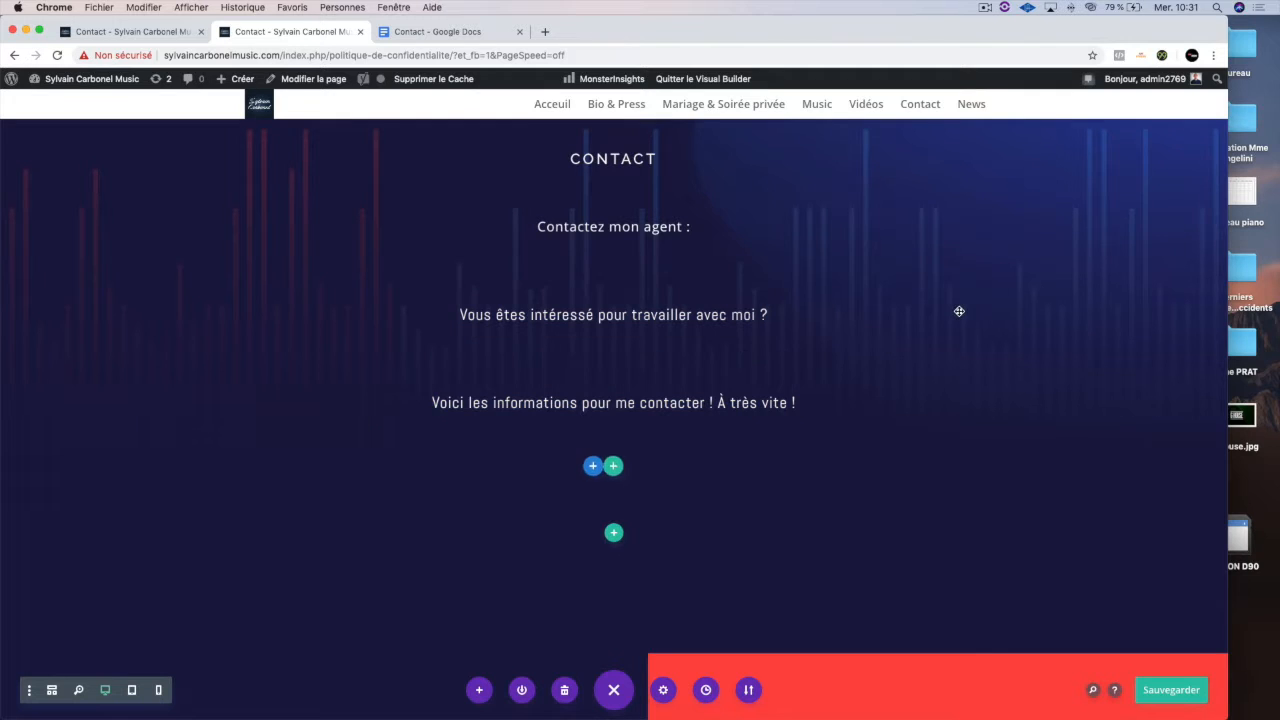
scroll(900, 386, "down", 5)
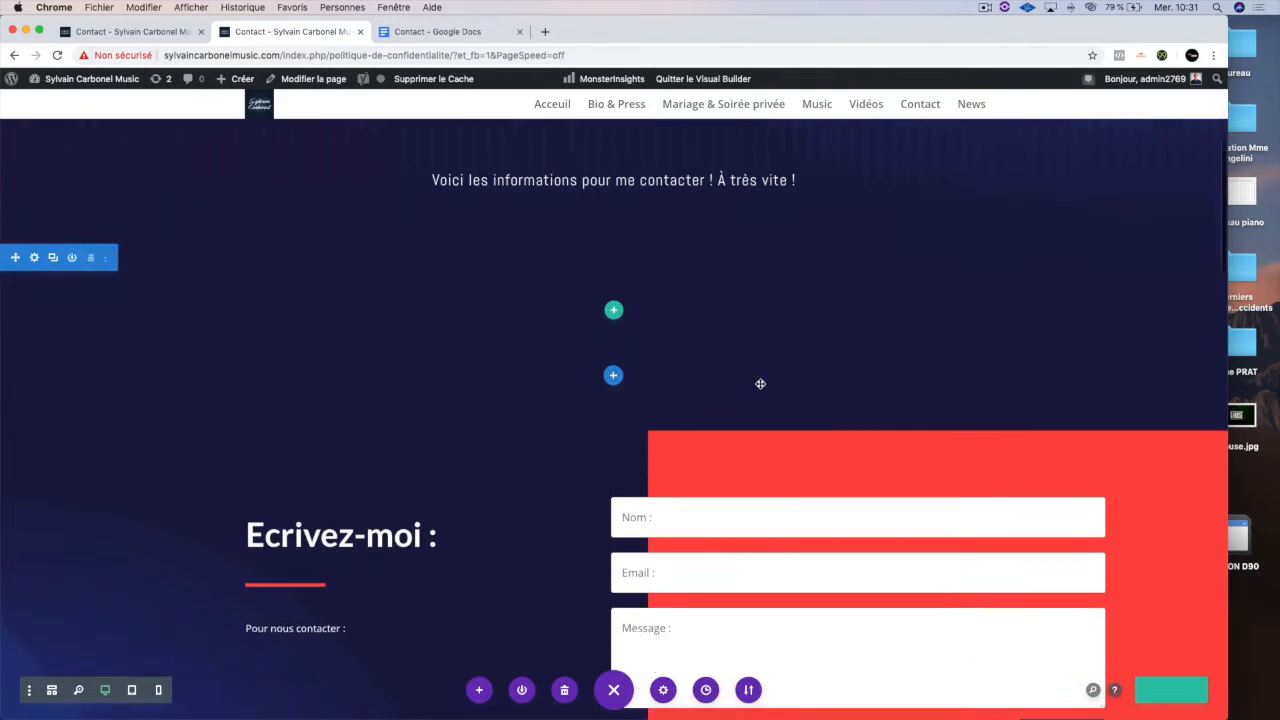
scroll(682, 420, "down", 8)
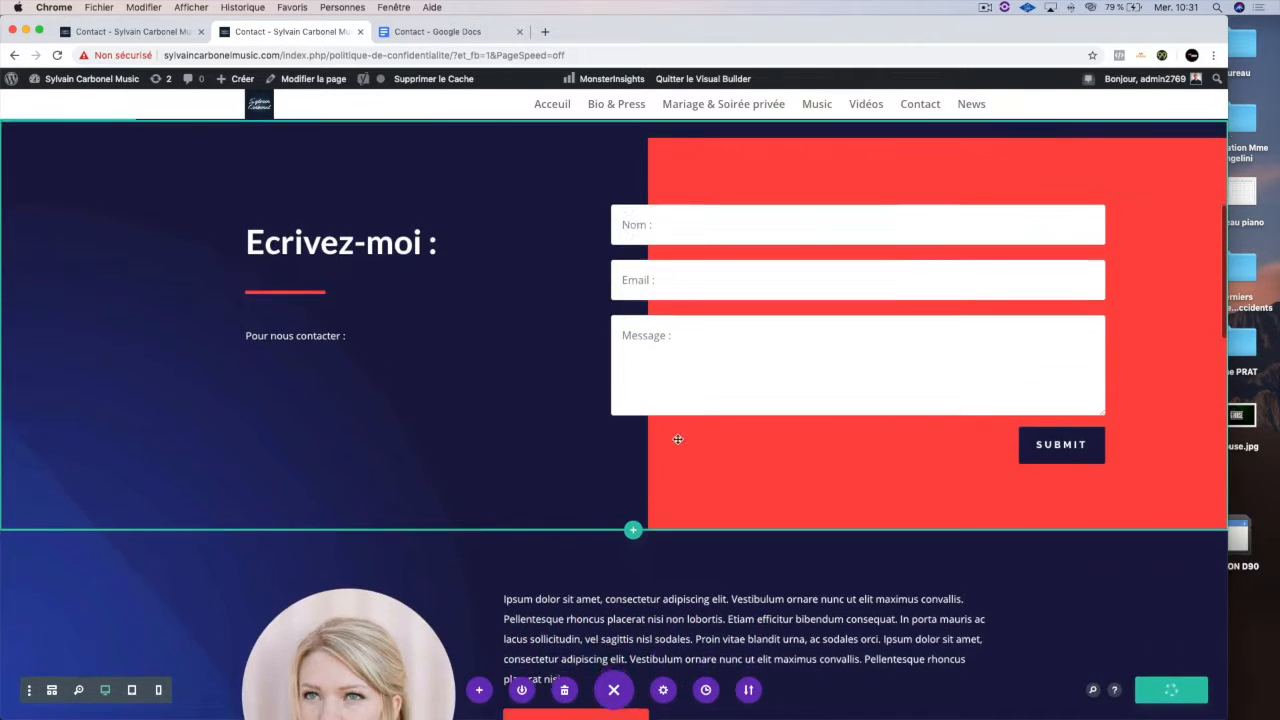
scroll(583, 472, "down", 2)
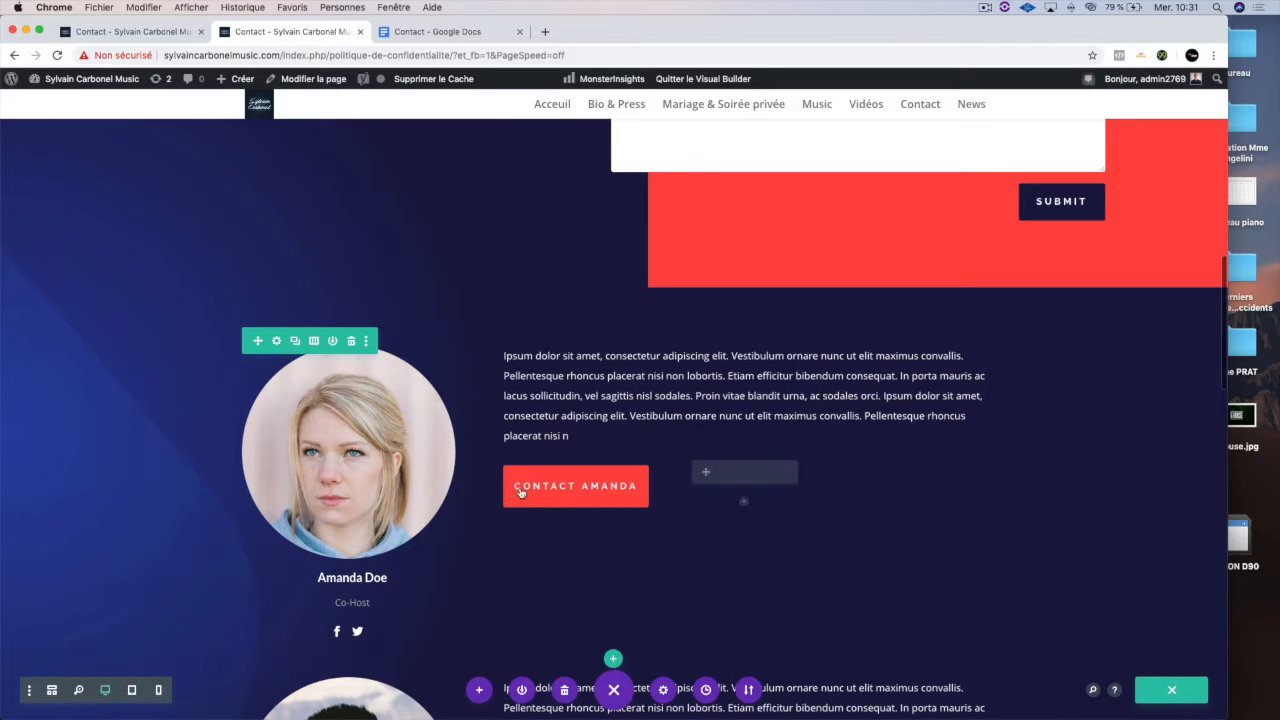
scroll(429, 573, "down", 5)
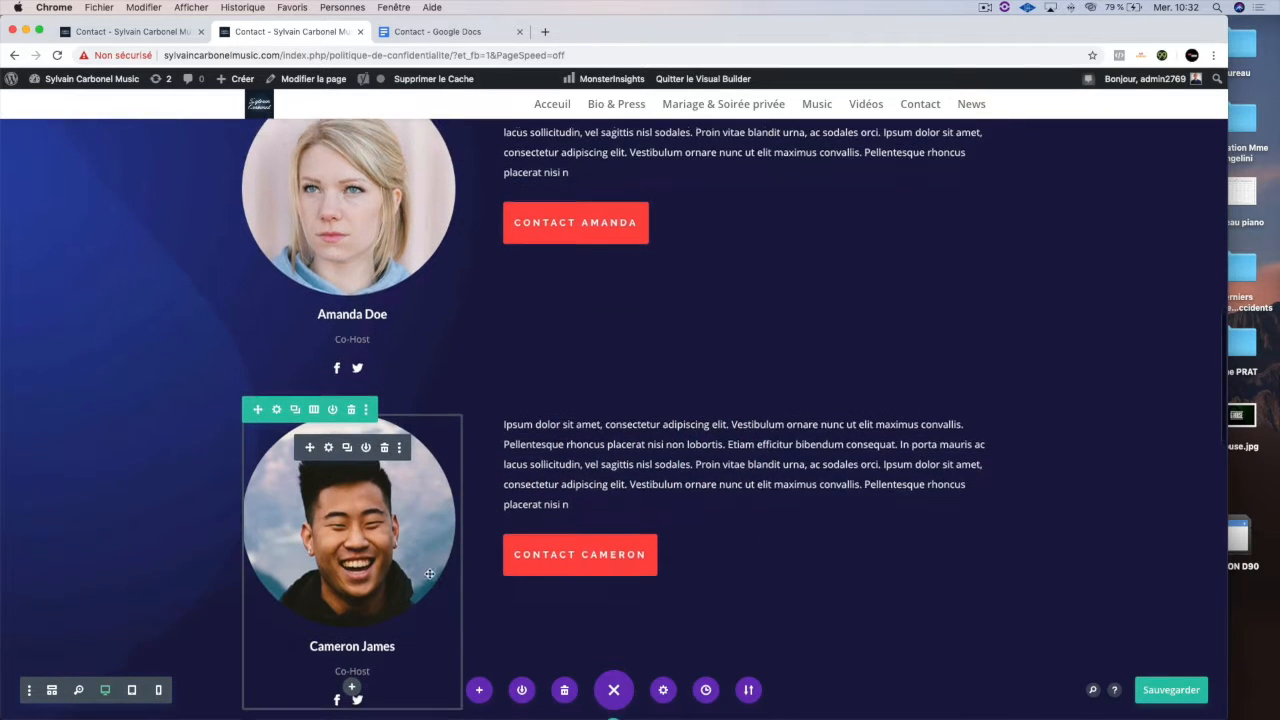
left_click(350, 400)
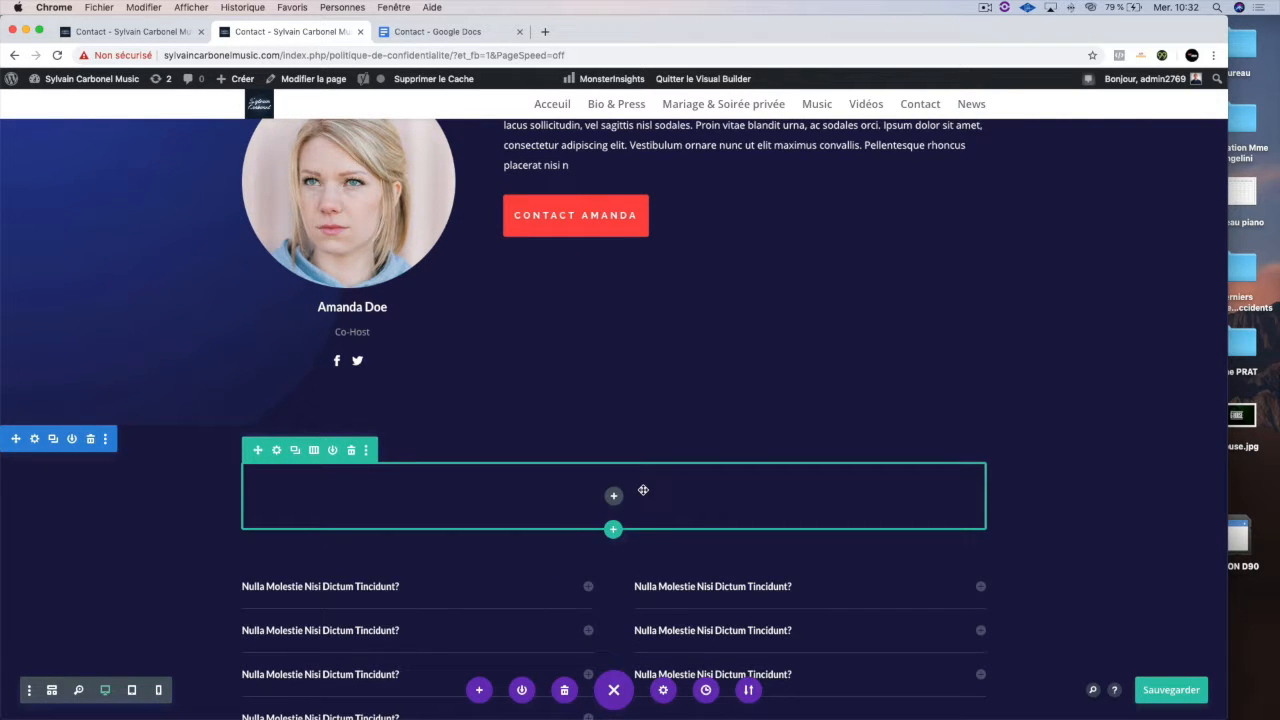
Delete the row of question toggles and the heading, logo and "Subscribe Now" rows in the red section.
scroll(654, 551, "down", 4)
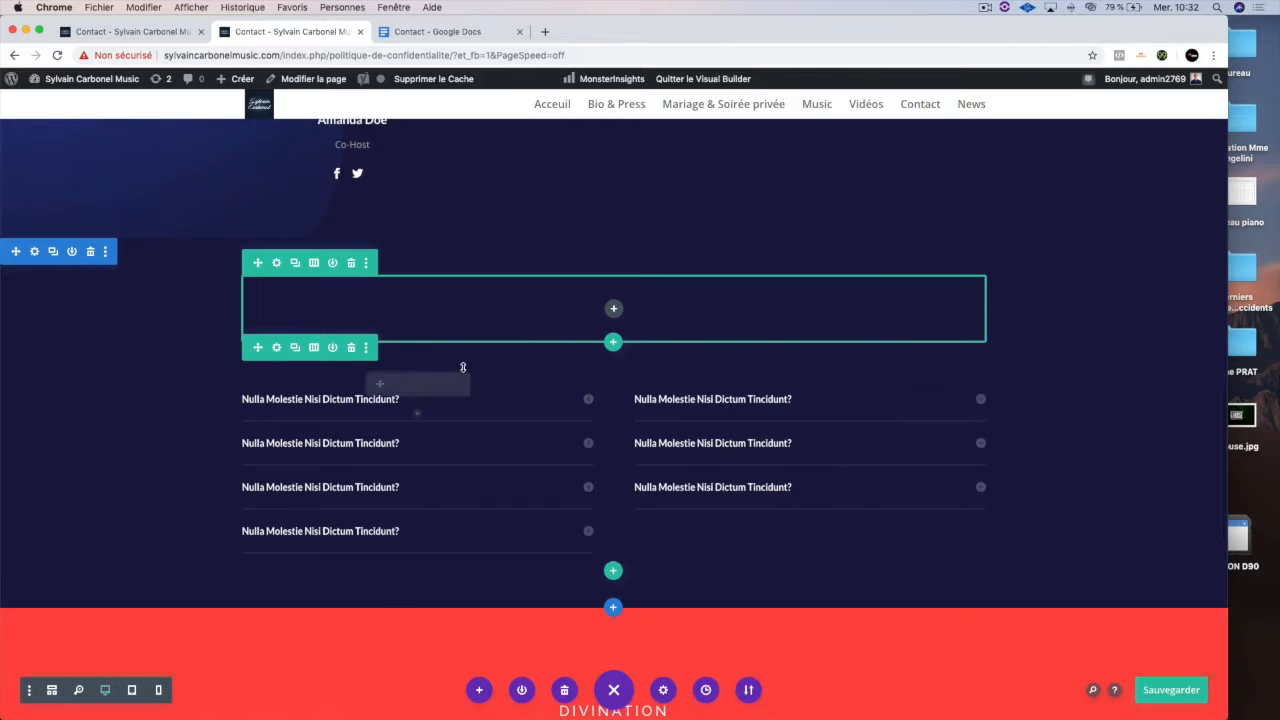
left_click(351, 350)
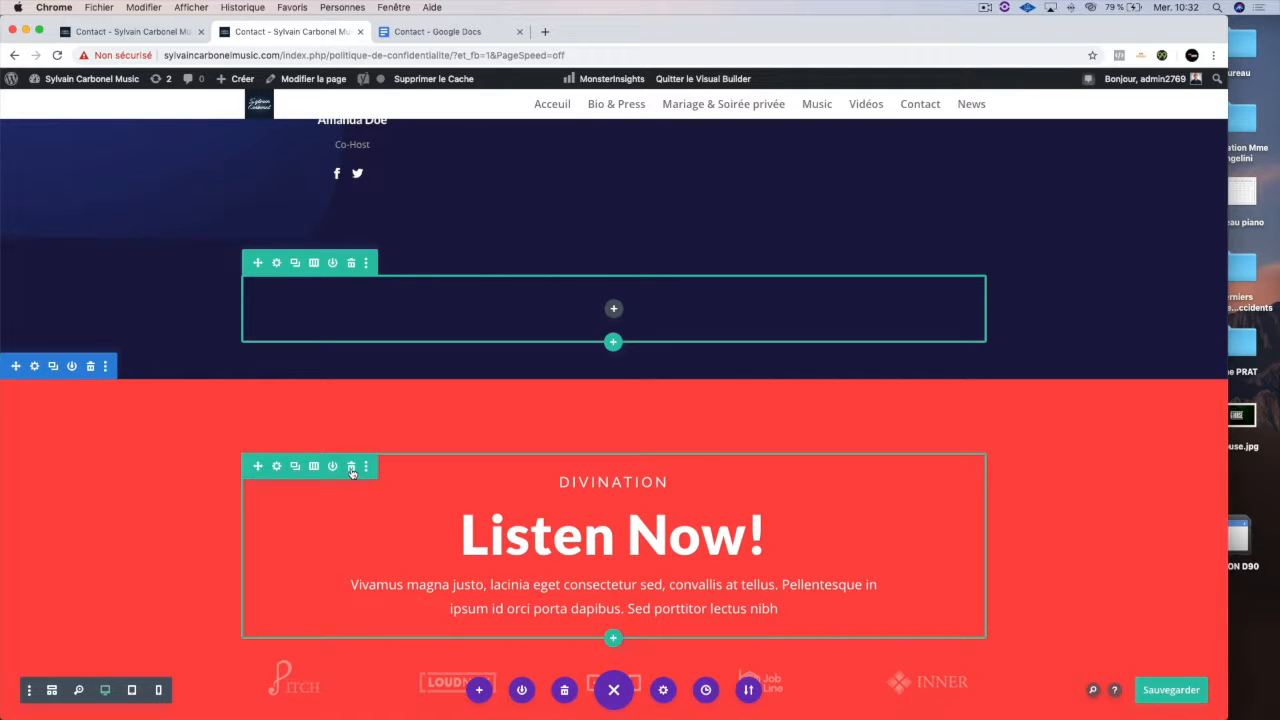
left_click(351, 467)
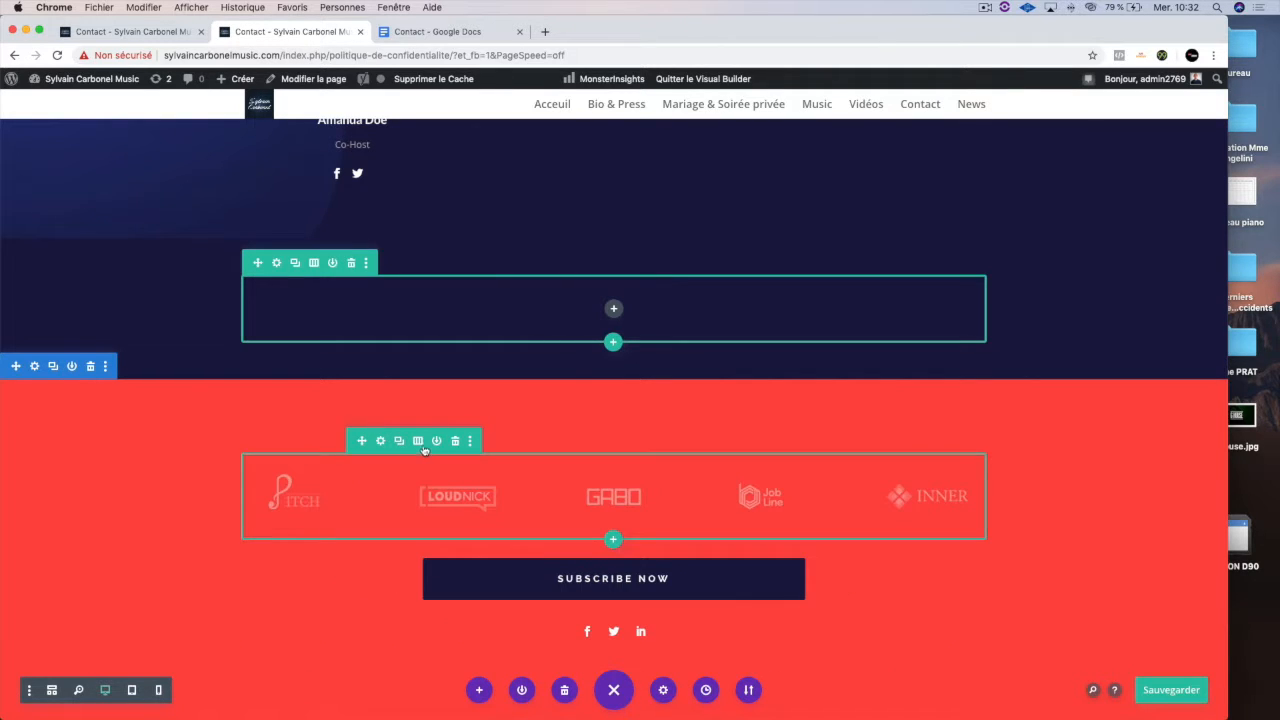
left_click(418, 441)
left_click(436, 442)
left_click(454, 442)
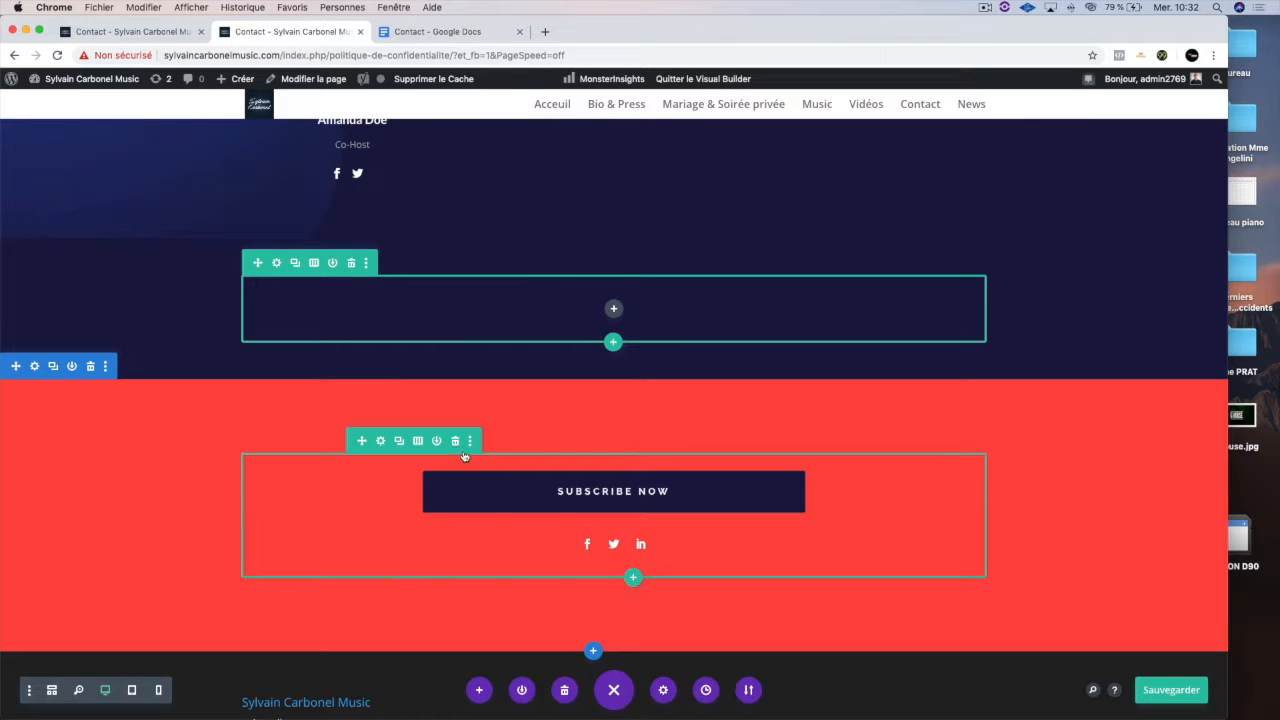
left_click(456, 442)
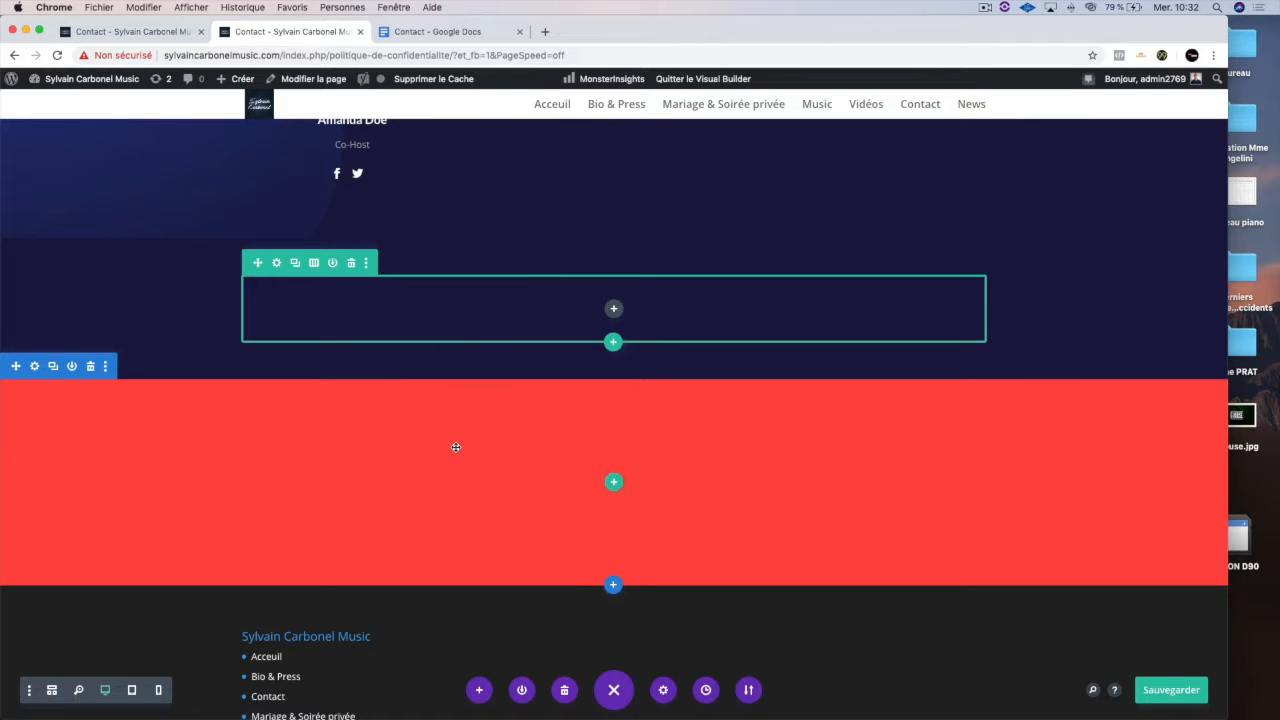
Change the name in the remaining co-host's person module to "Sylvain Carbonel Music" and save the module's settings.
scroll(668, 443, "up", 5)
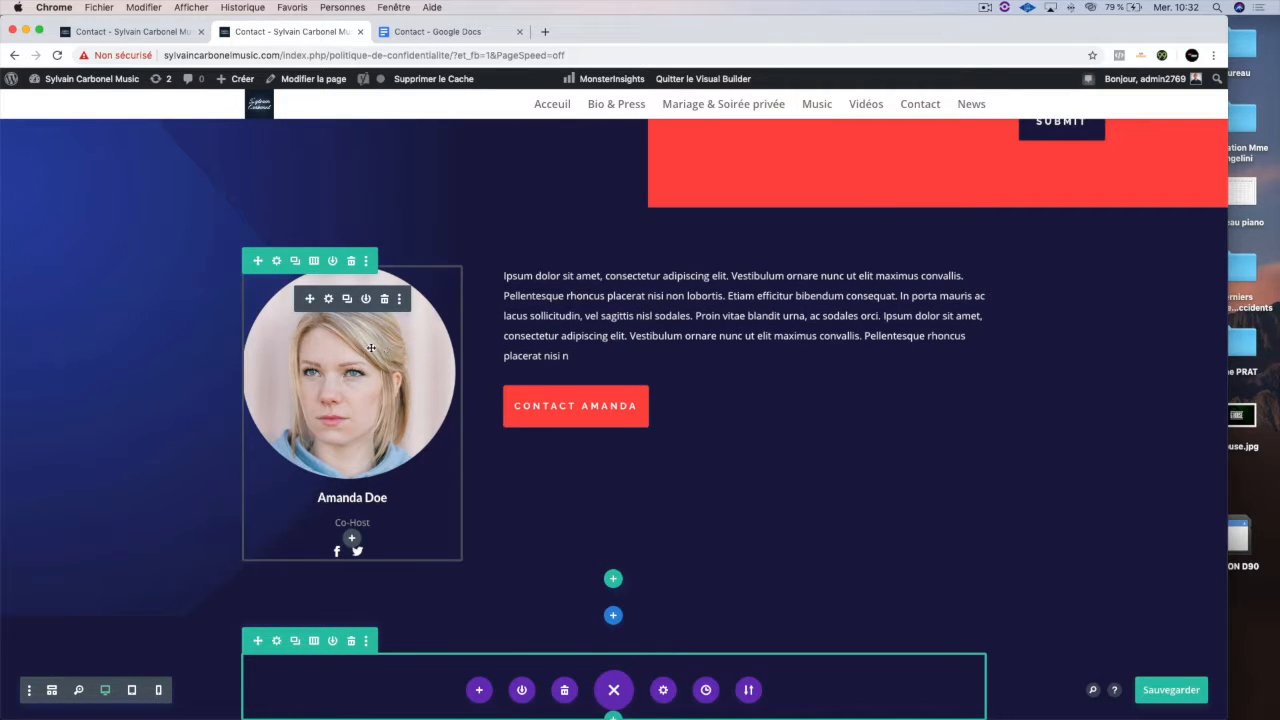
left_click(327, 299)
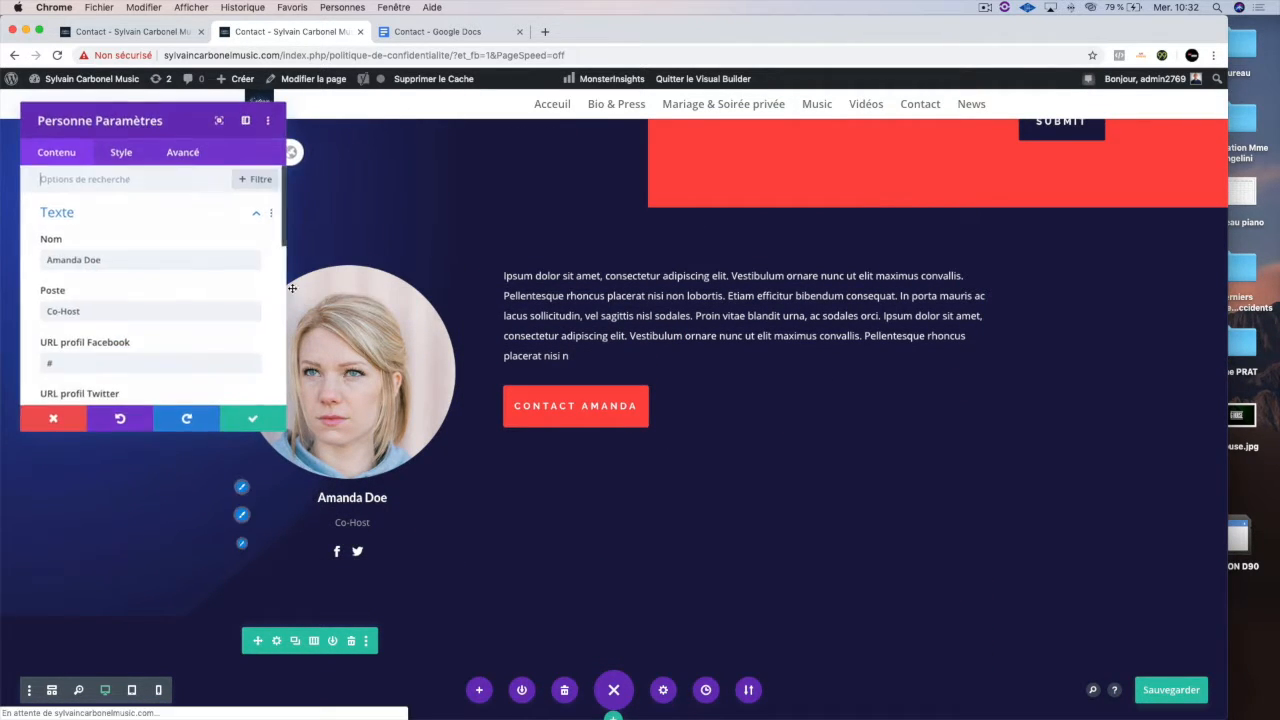
double_click(106, 260)
triple_click(108, 260)
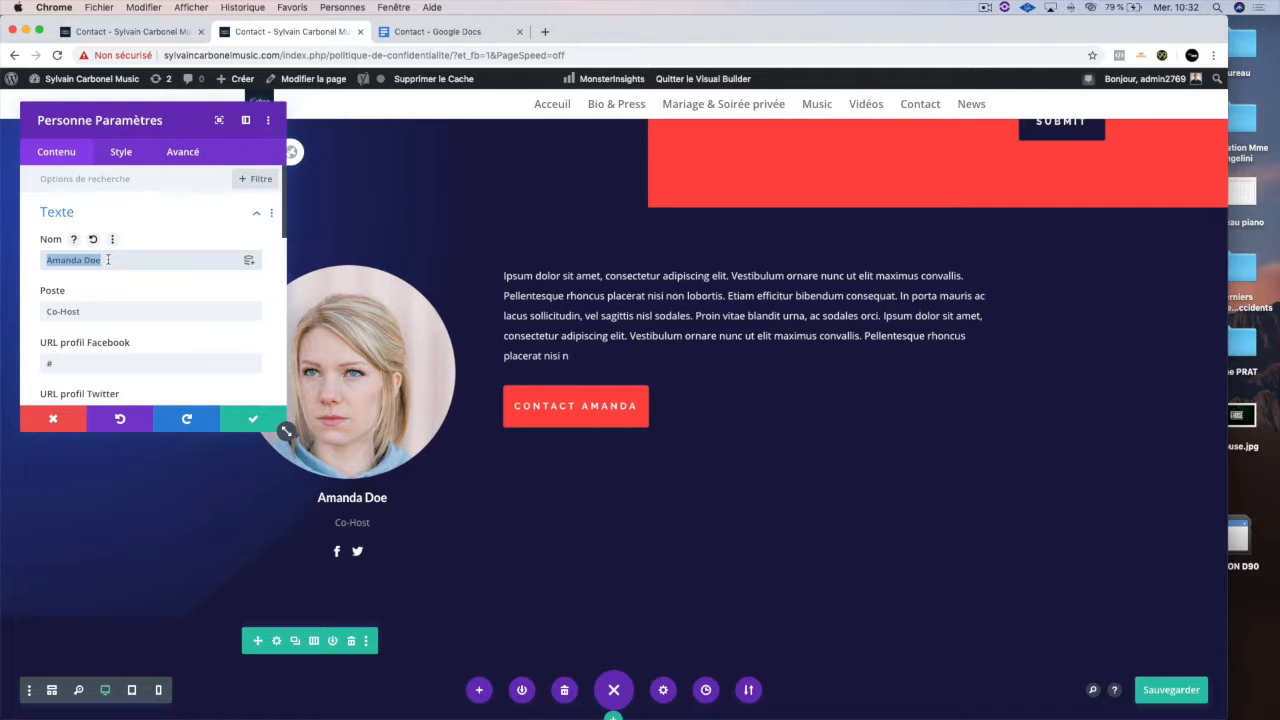
type("Sylvain ")
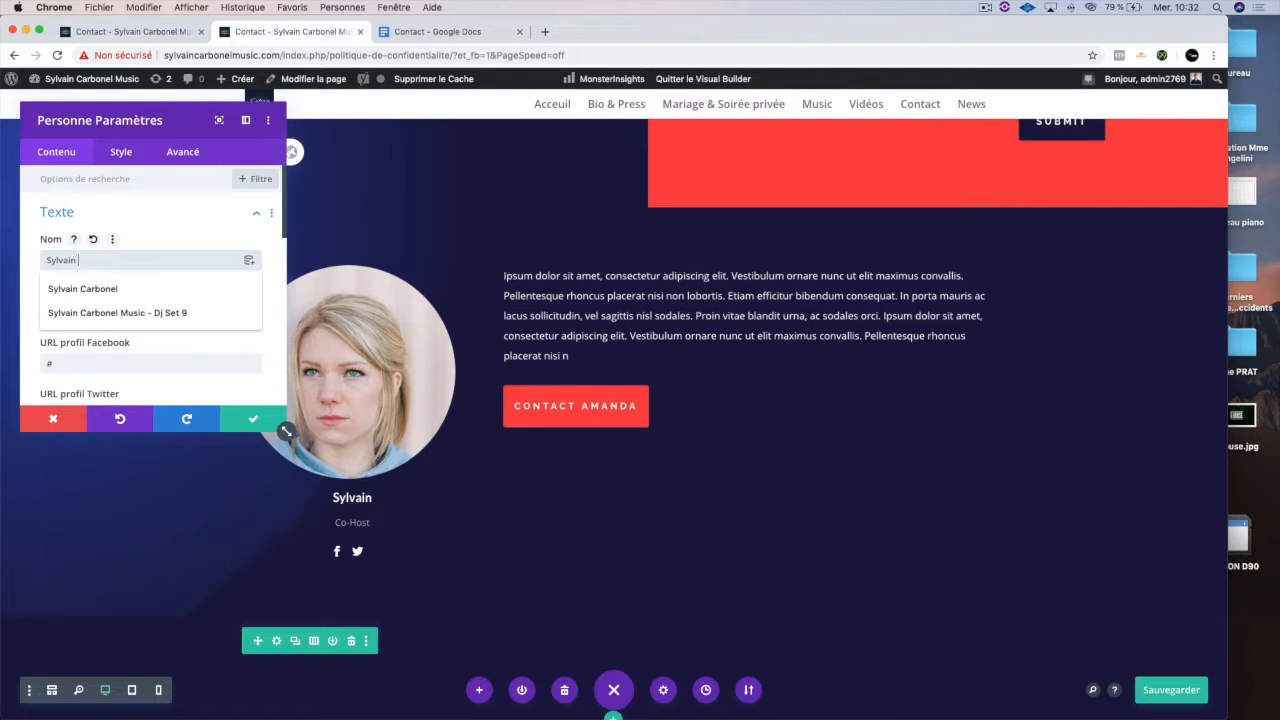
type("Carbonel Music")
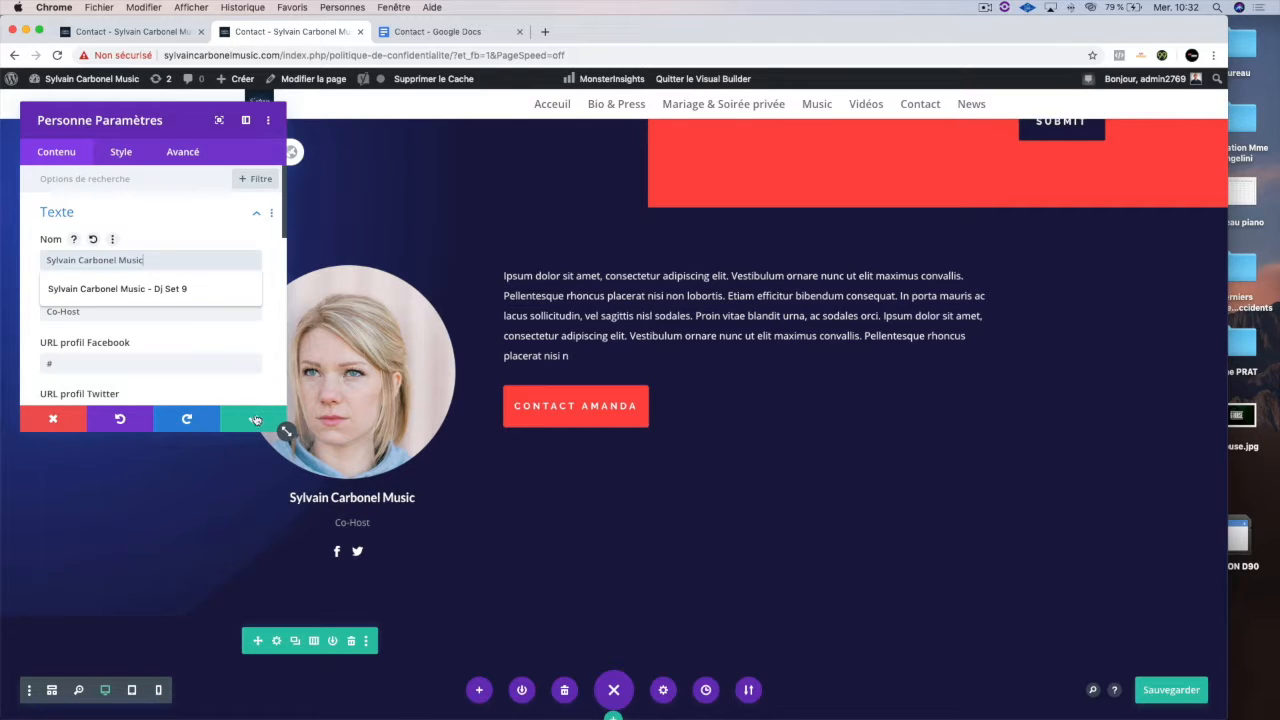
left_click(255, 420)
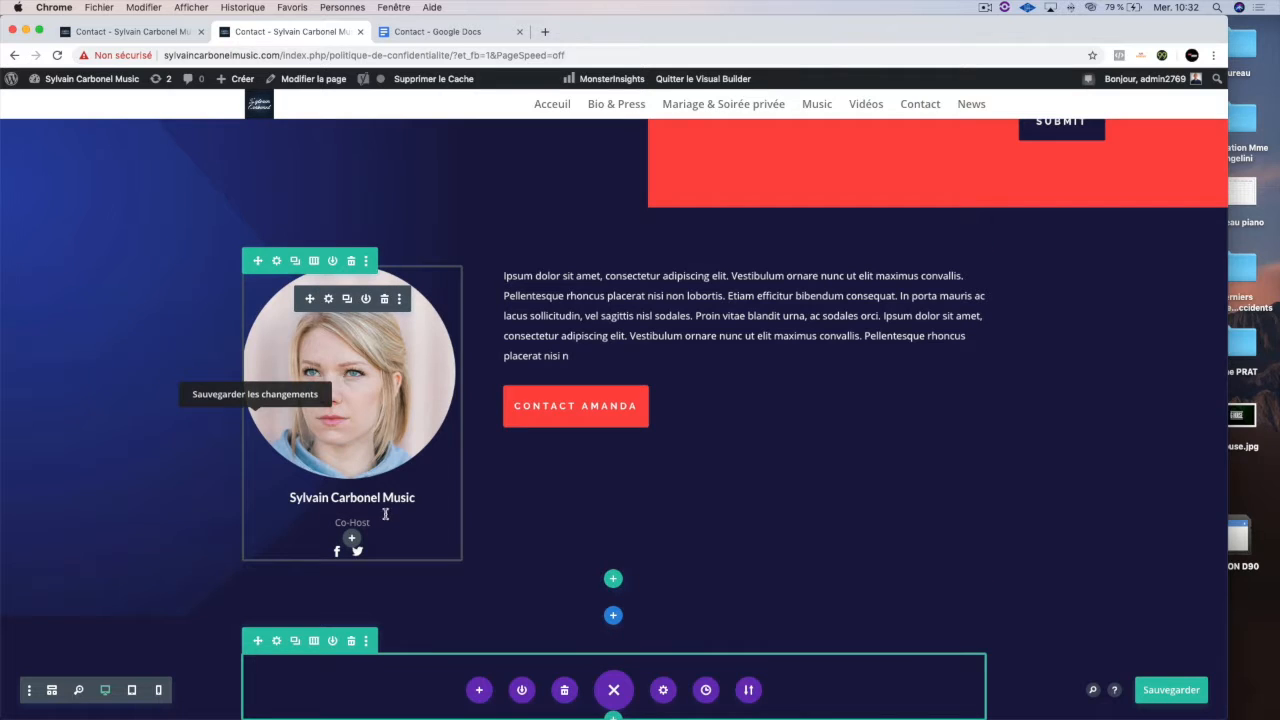
Look through the person module's content settings, including its link options.
double_click(378, 407)
scroll(110, 265, "down", 10)
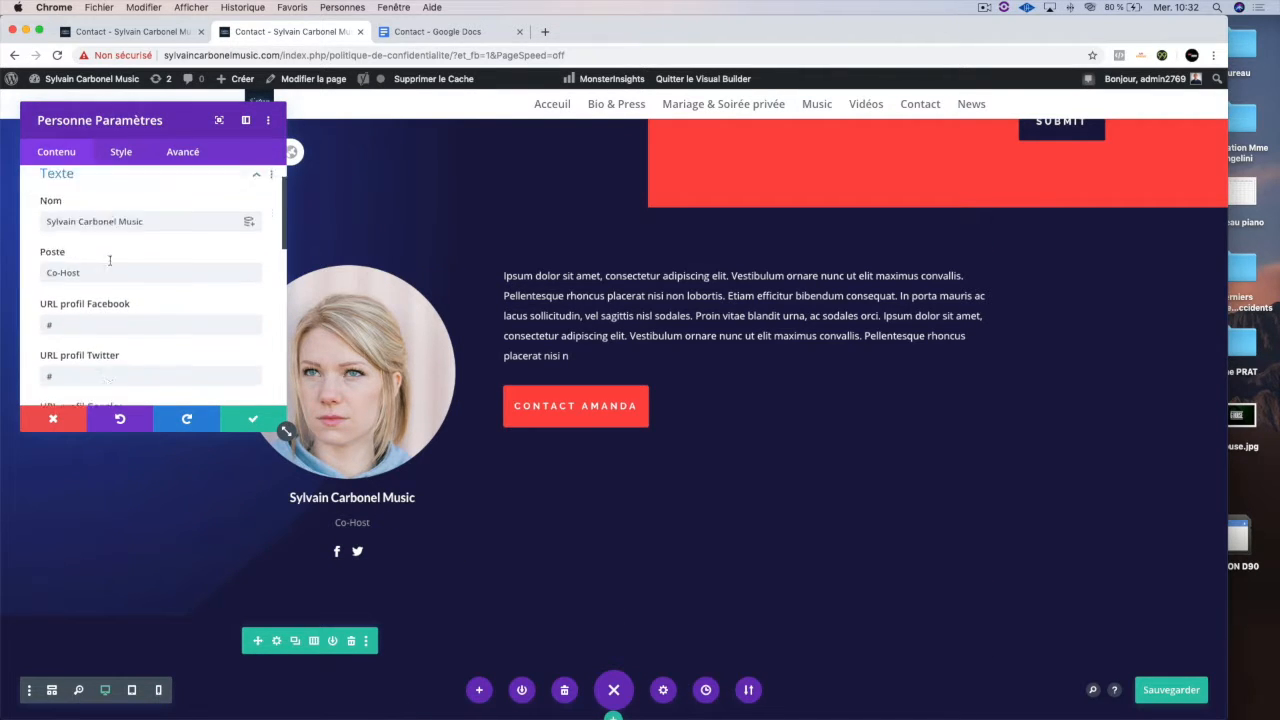
scroll(110, 265, "down", 5)
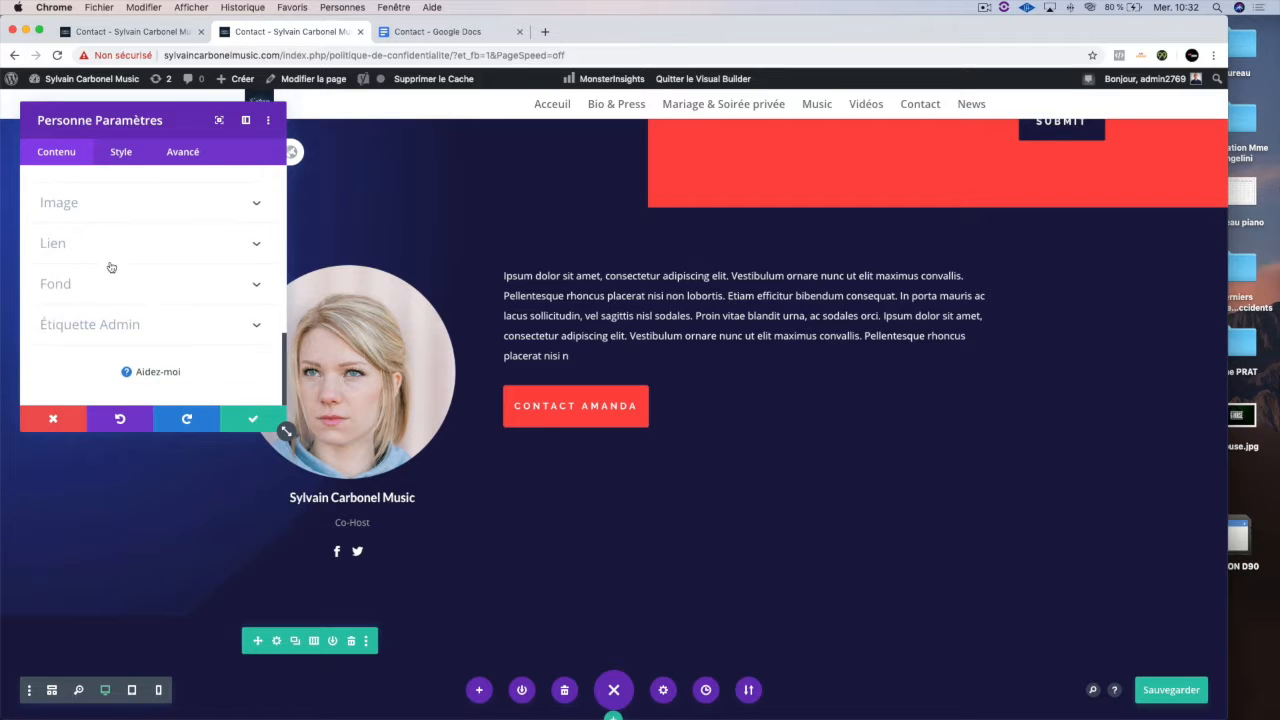
left_click(108, 237)
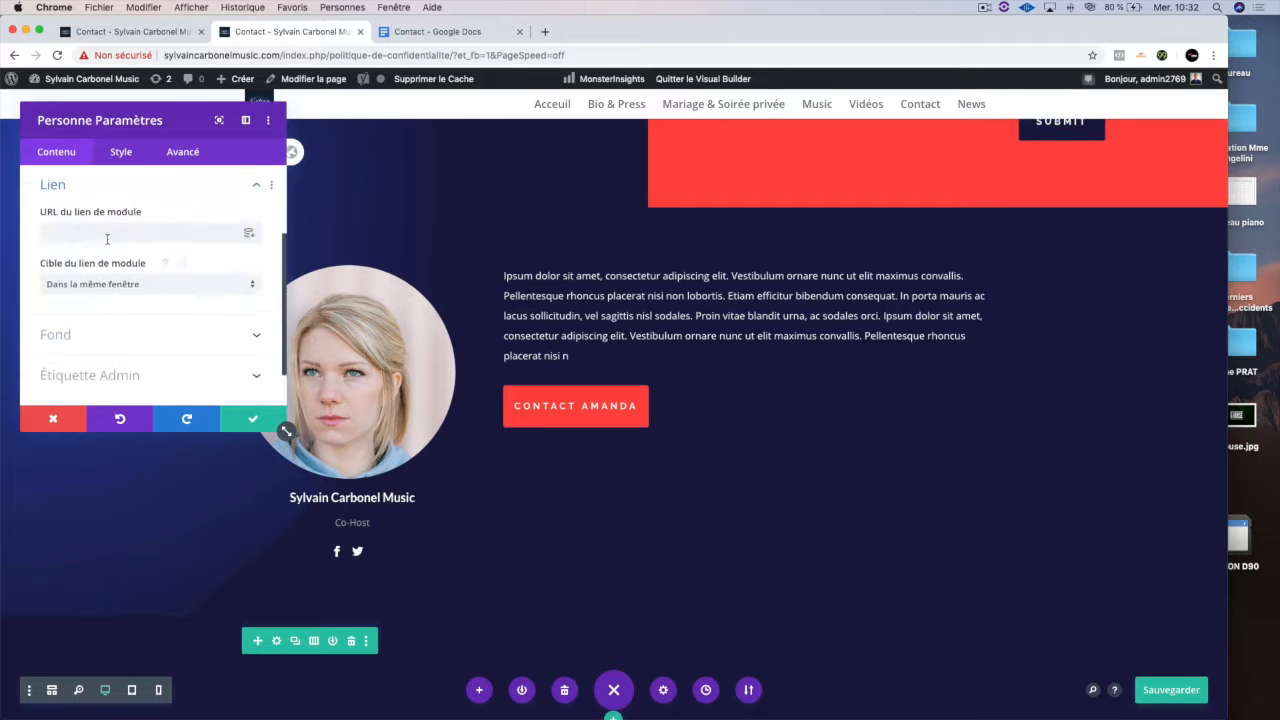
left_click(109, 340)
scroll(110, 280, "down", 3)
scroll(113, 288, "up", 5)
scroll(113, 288, "up", 1)
left_click(103, 292)
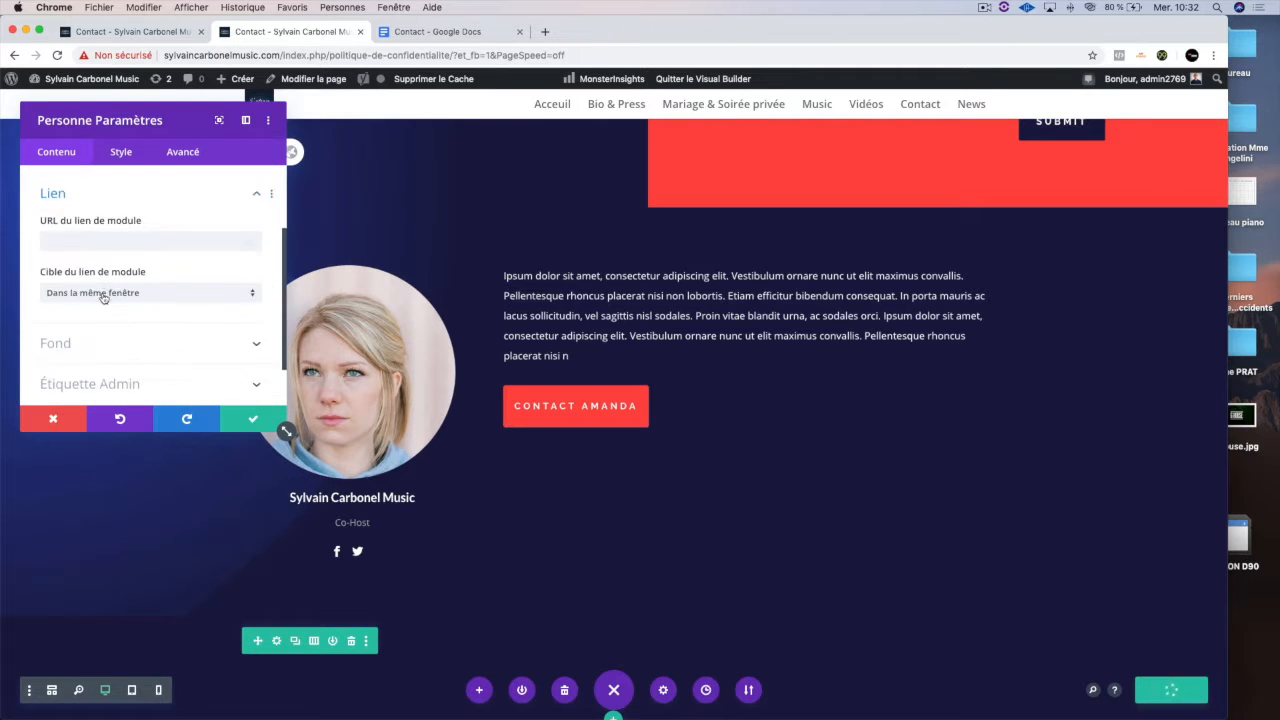
scroll(108, 285, "up", 2)
scroll(110, 280, "down", 2)
scroll(112, 270, "up", 2)
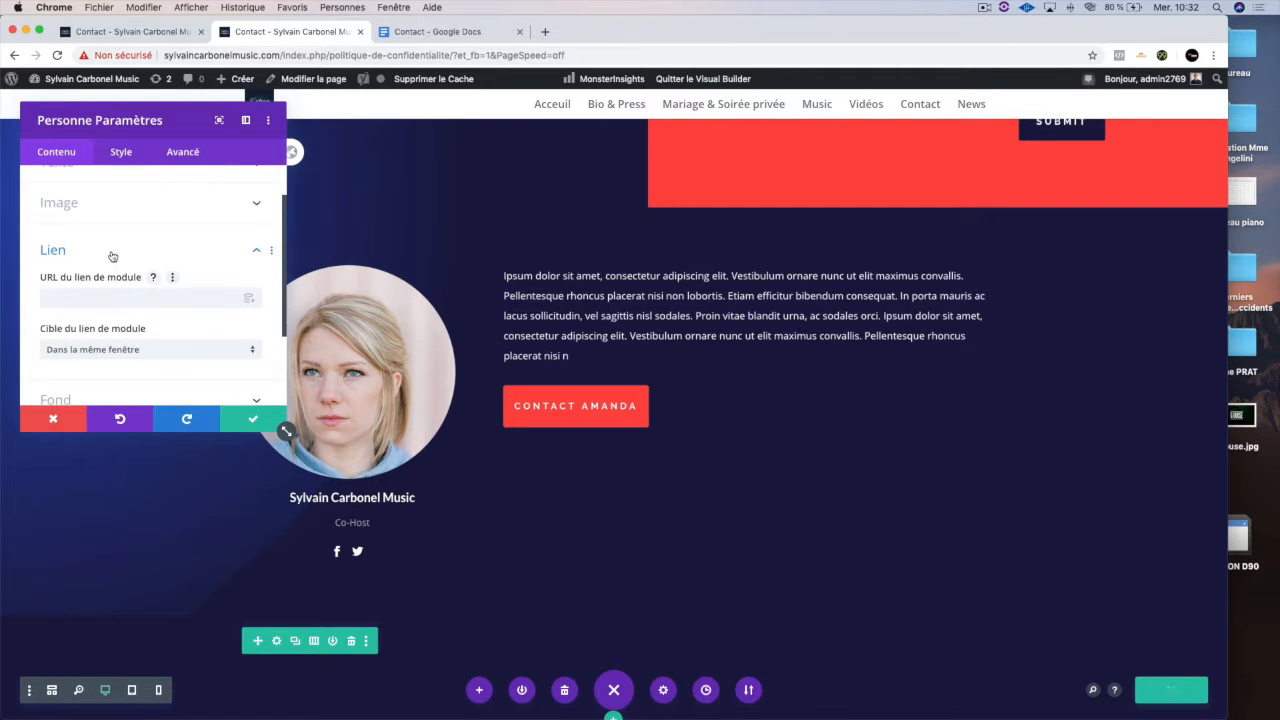
Replace the person module's portrait with Sylvain-Carbonel-Music.jpeg from the media library and save the module's settings.
left_click(114, 206)
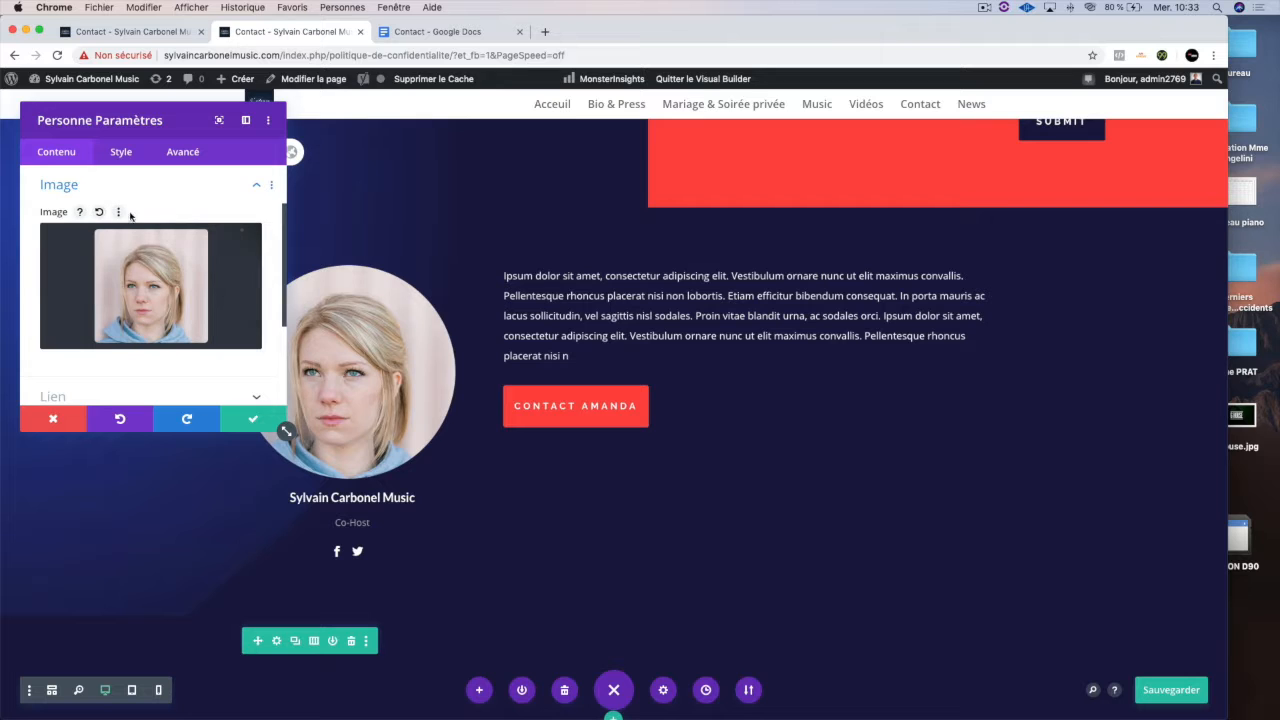
left_click(99, 213)
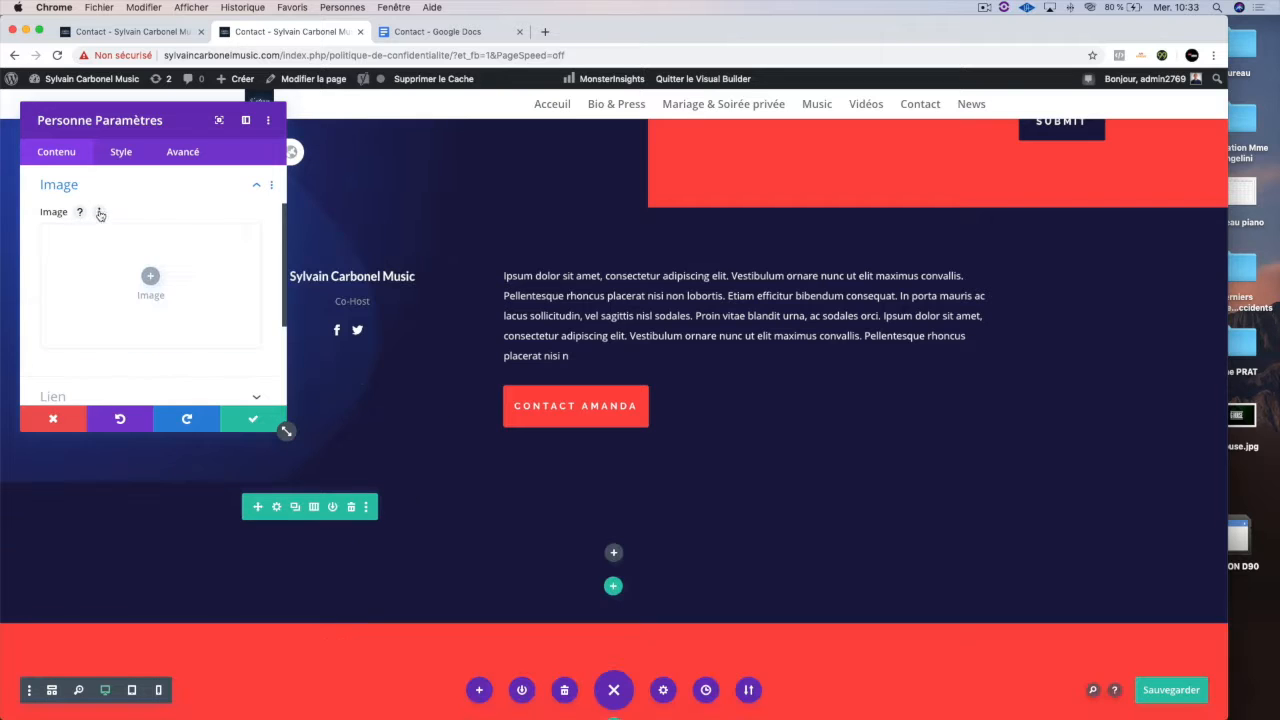
left_click(144, 280)
left_click(330, 132)
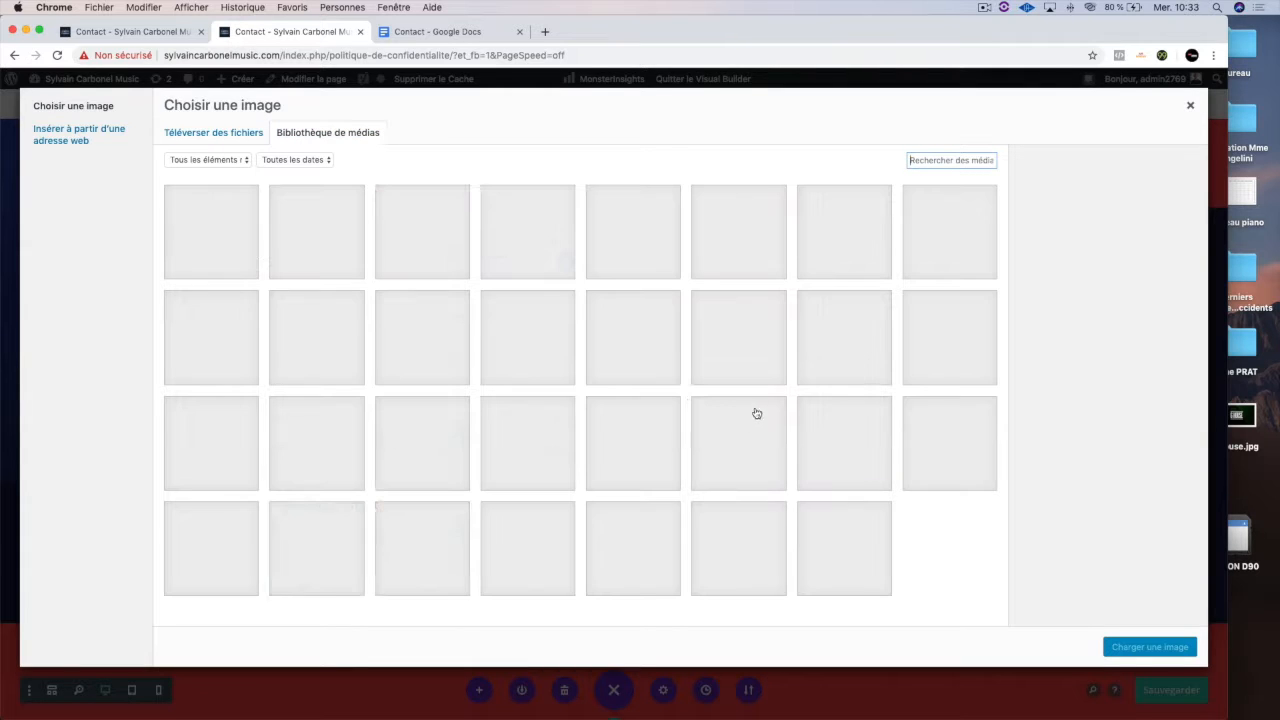
left_click(831, 545)
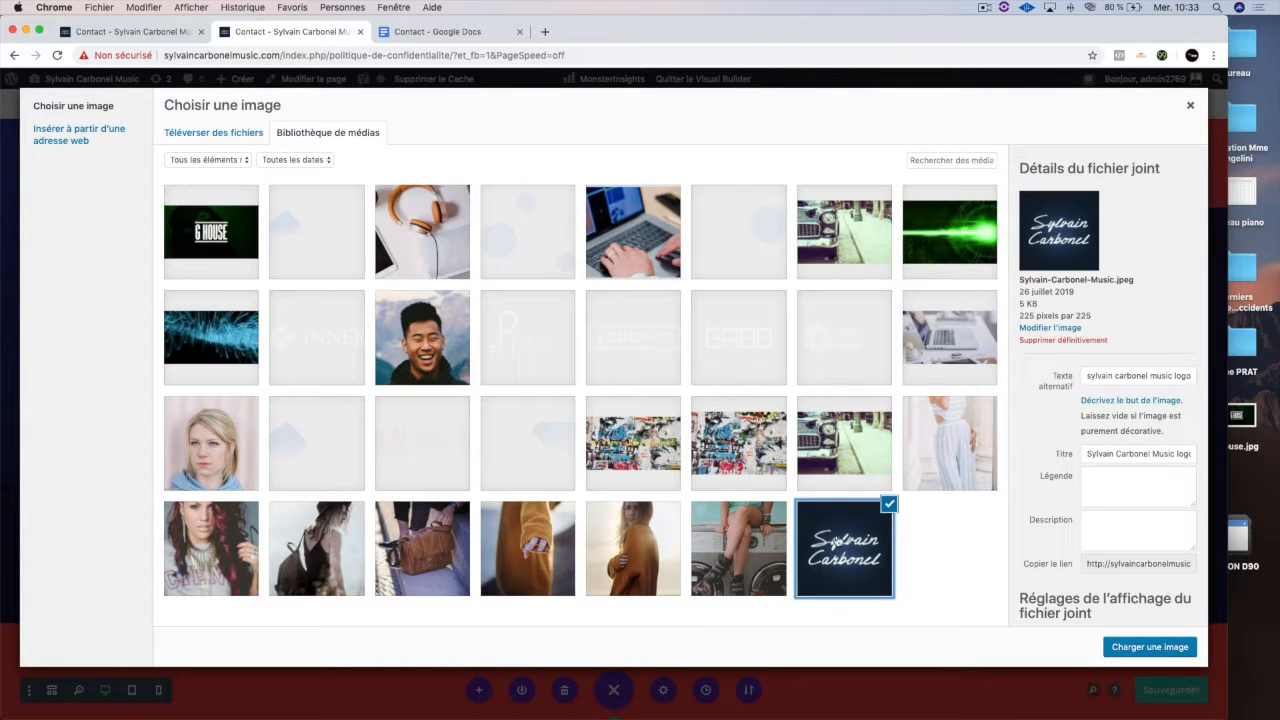
left_click(1150, 647)
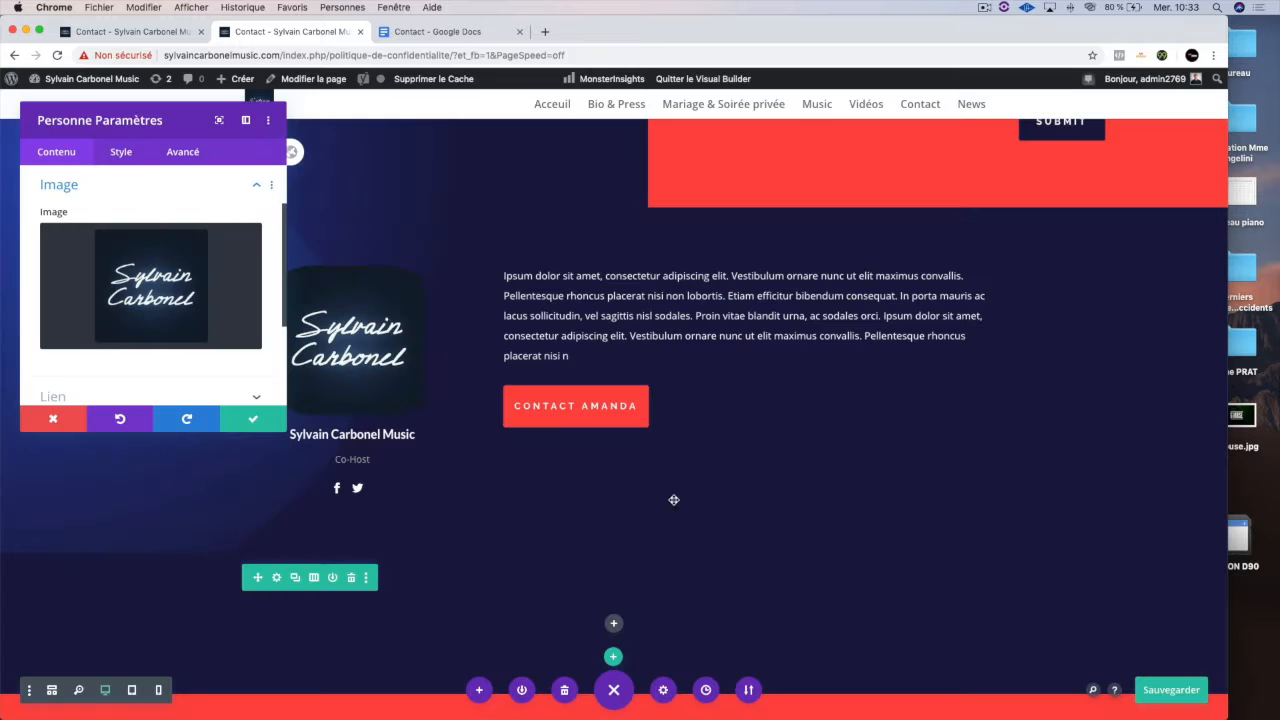
double_click(351, 440)
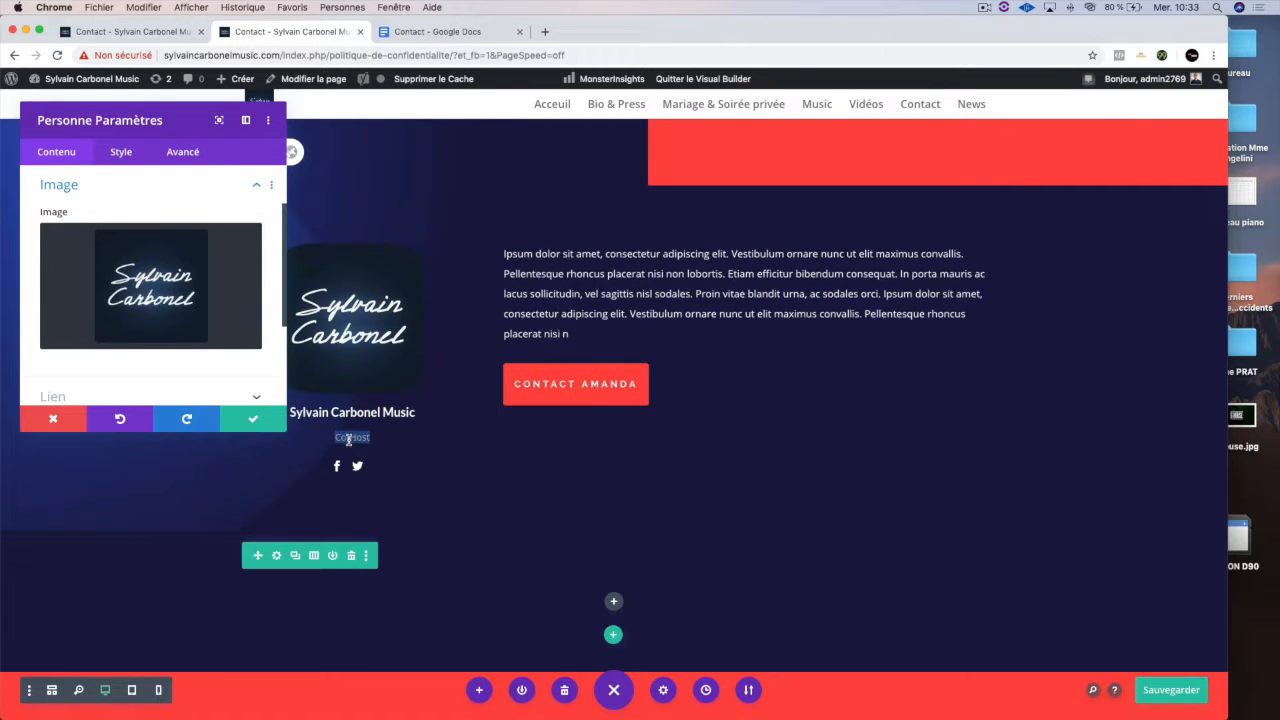
left_click(253, 418)
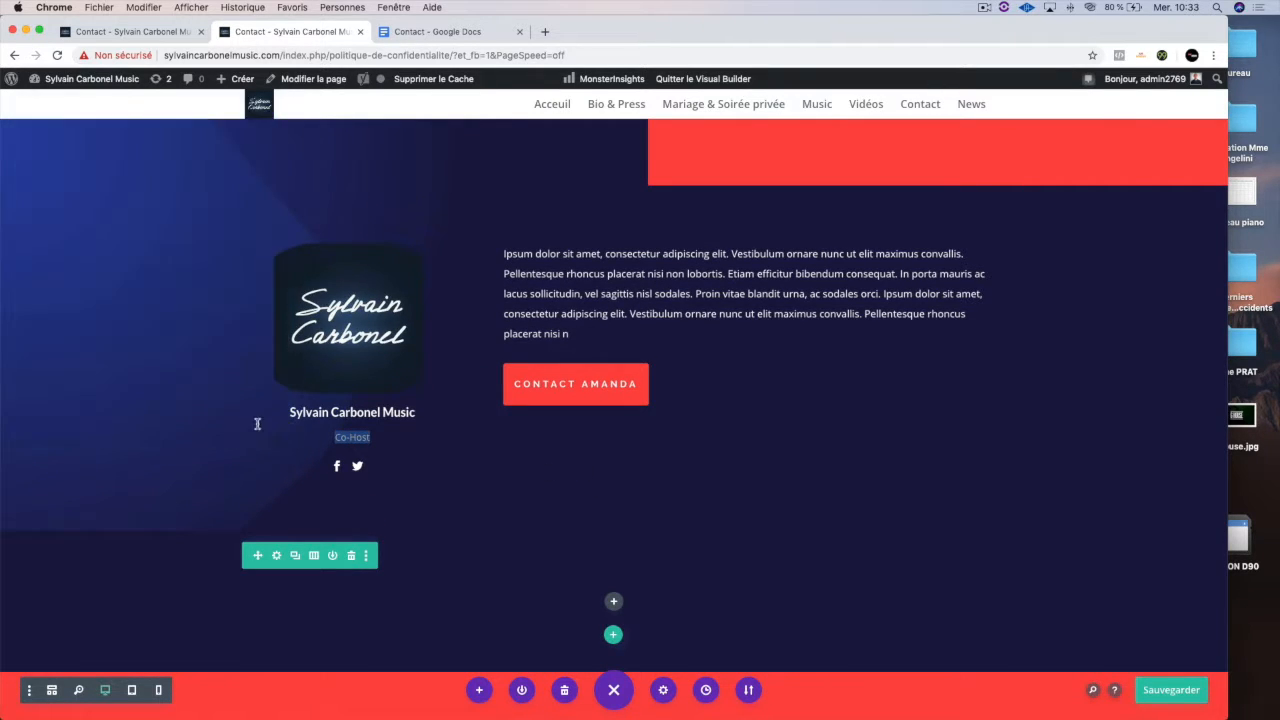
Save the Contact page and review its layout from top to bottom.
left_click(1170, 690)
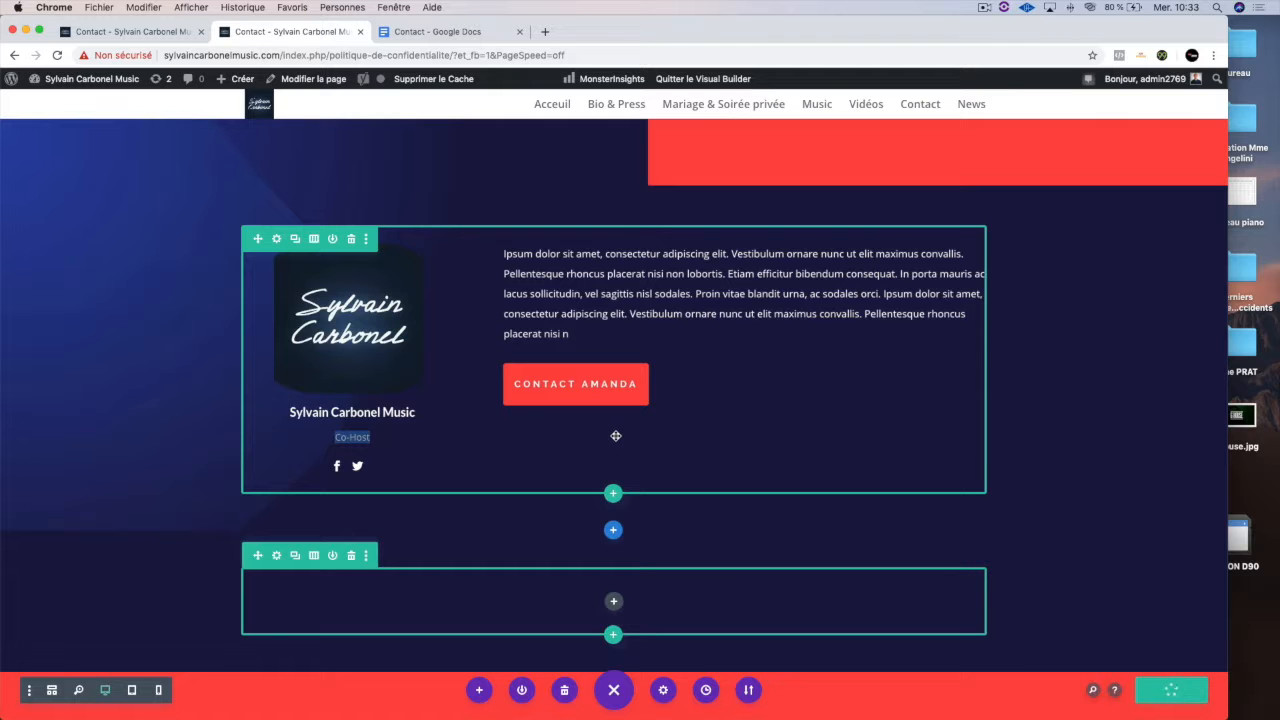
scroll(616, 436, "up", 10)
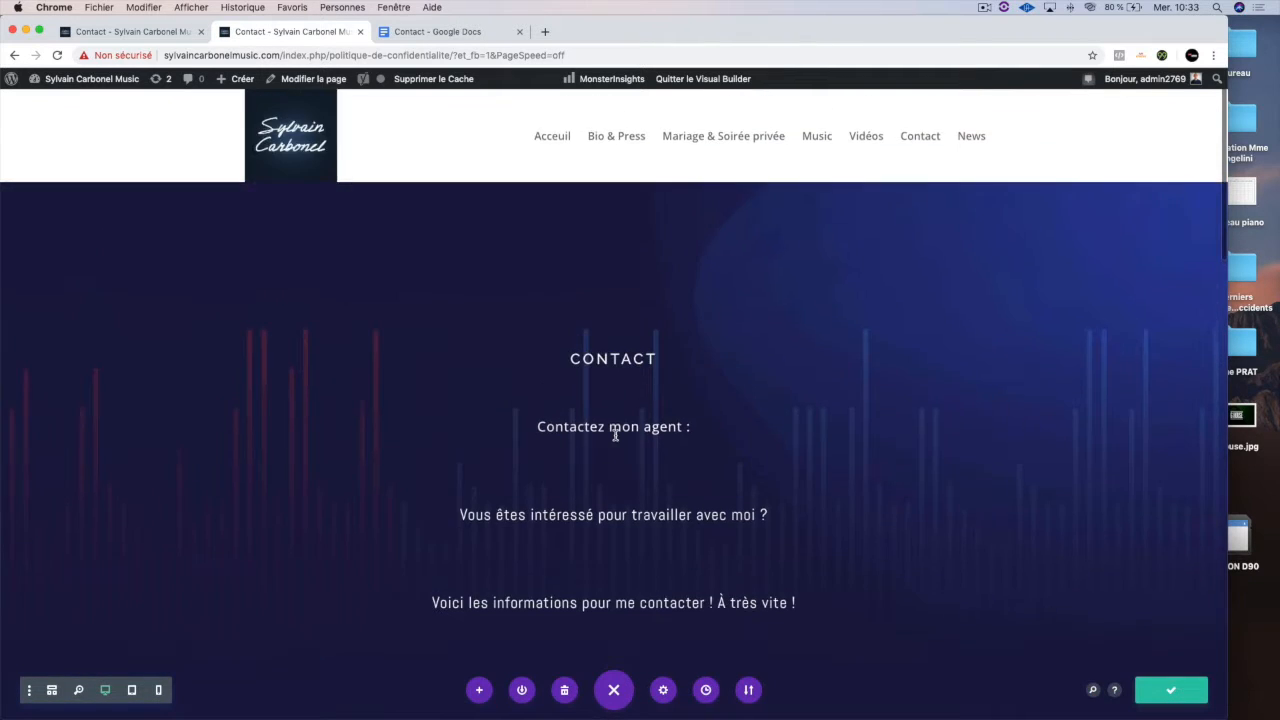
scroll(616, 436, "down", 20)
scroll(616, 436, "up", 20)
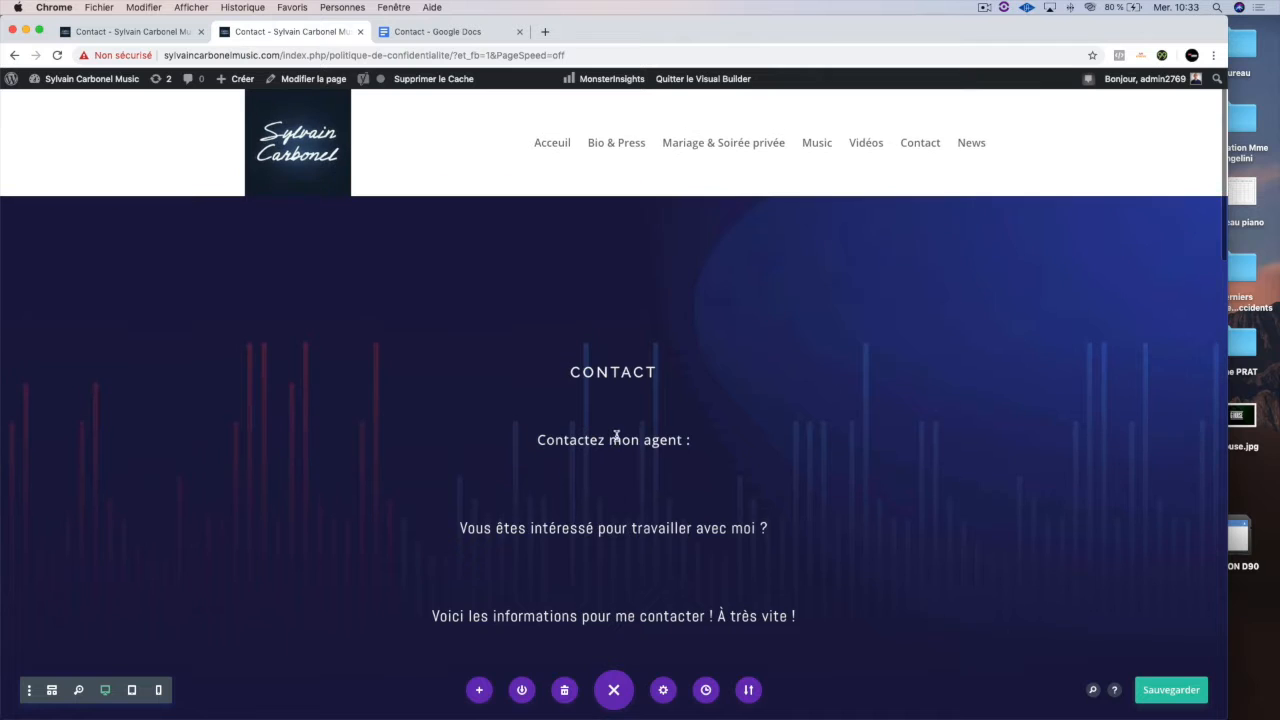
Open the site's dashboard in the other Contact page tab, and exit the Visual Builder on the edited page.
left_click(182, 34)
mouse_move(104, 82)
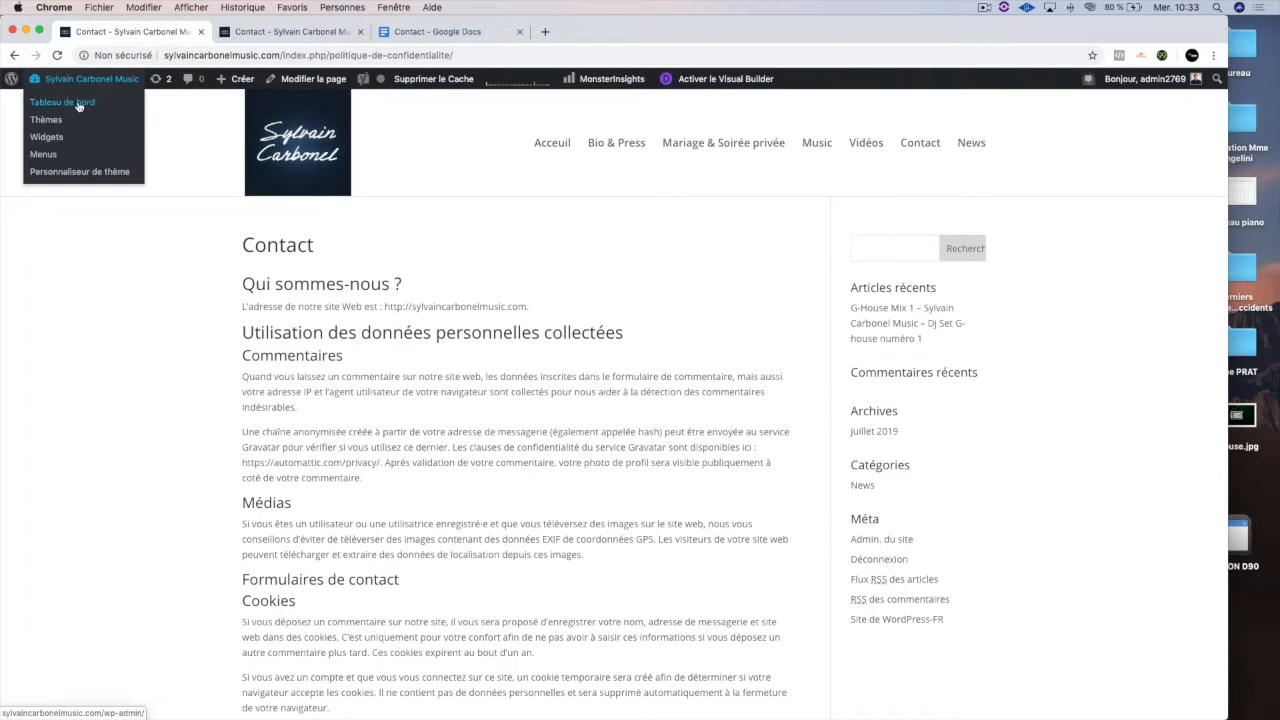
left_click(80, 106)
left_click(258, 34)
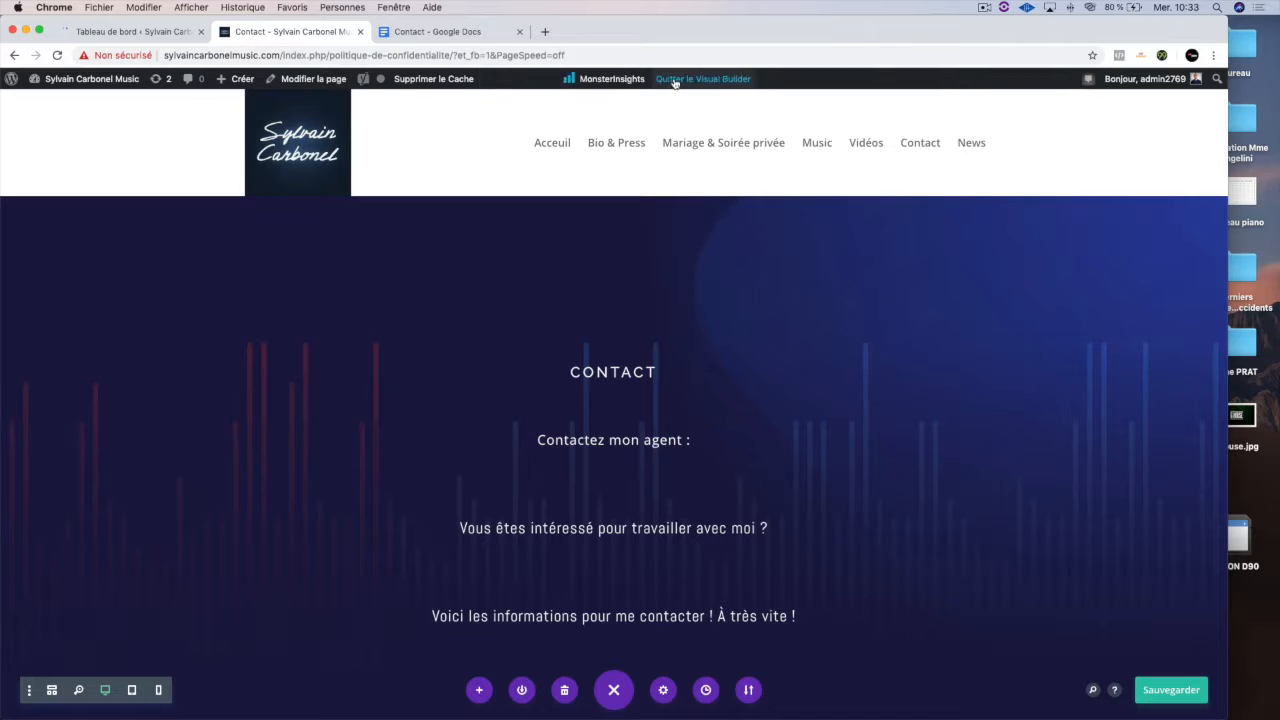
left_click(708, 80)
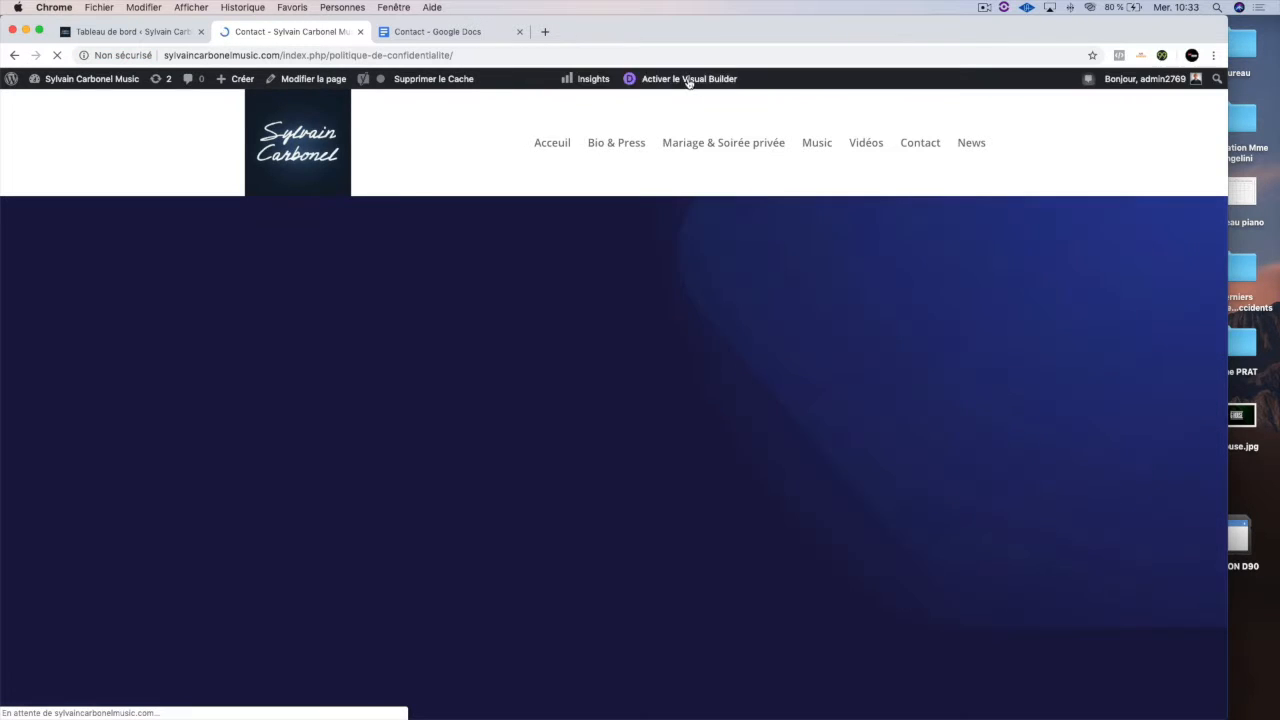
Visit the site's Acceuil page, return to the Contact page, and review its published layout down to the contact form and person section.
left_click(552, 148)
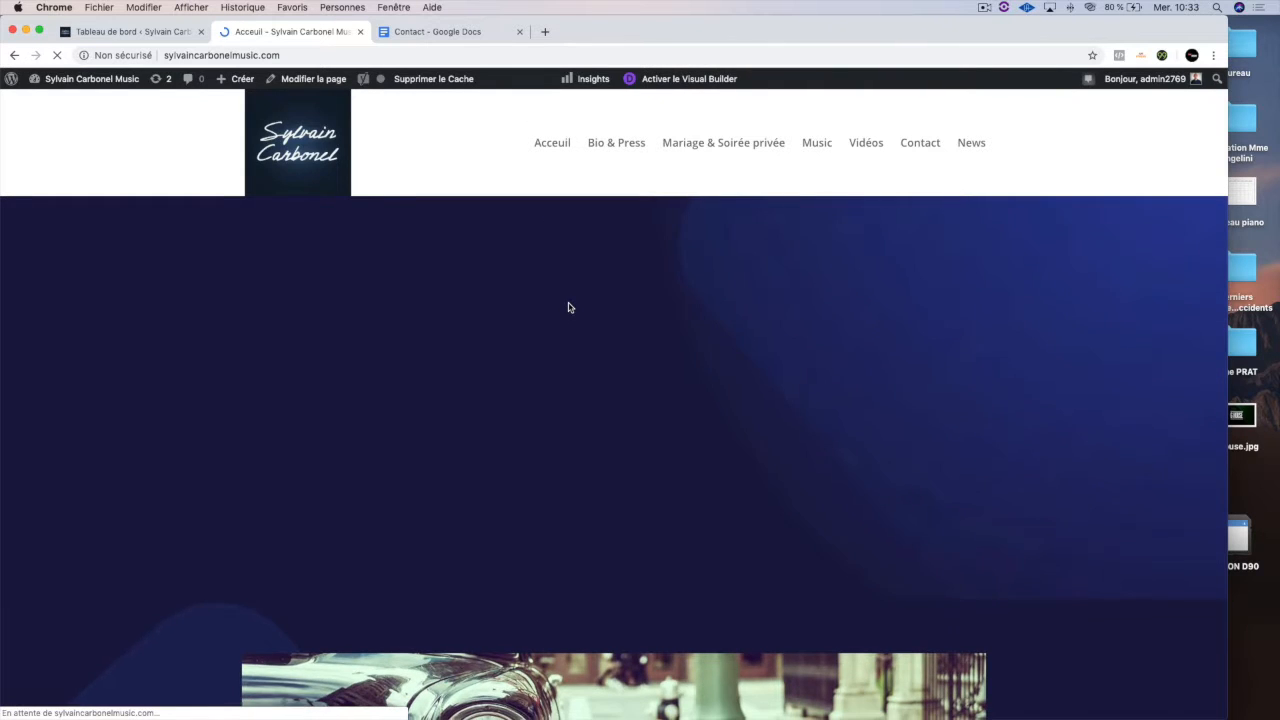
left_click(928, 145)
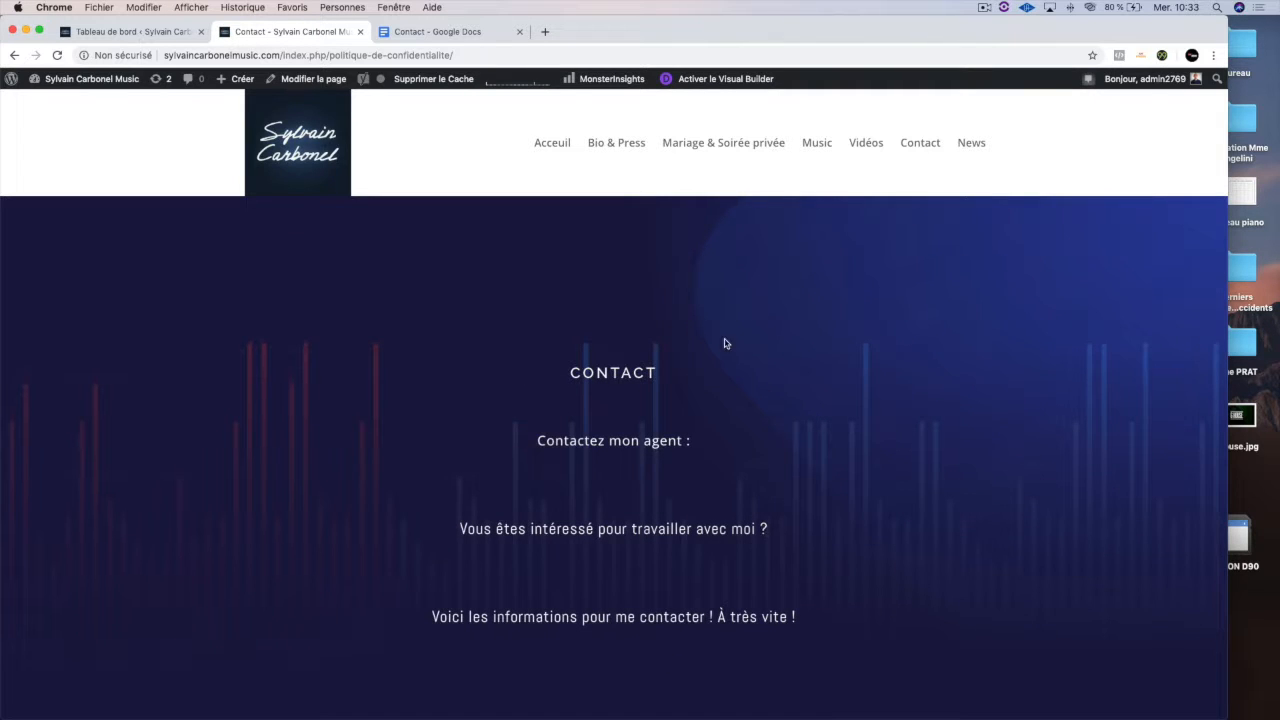
scroll(766, 554, "down", 15)
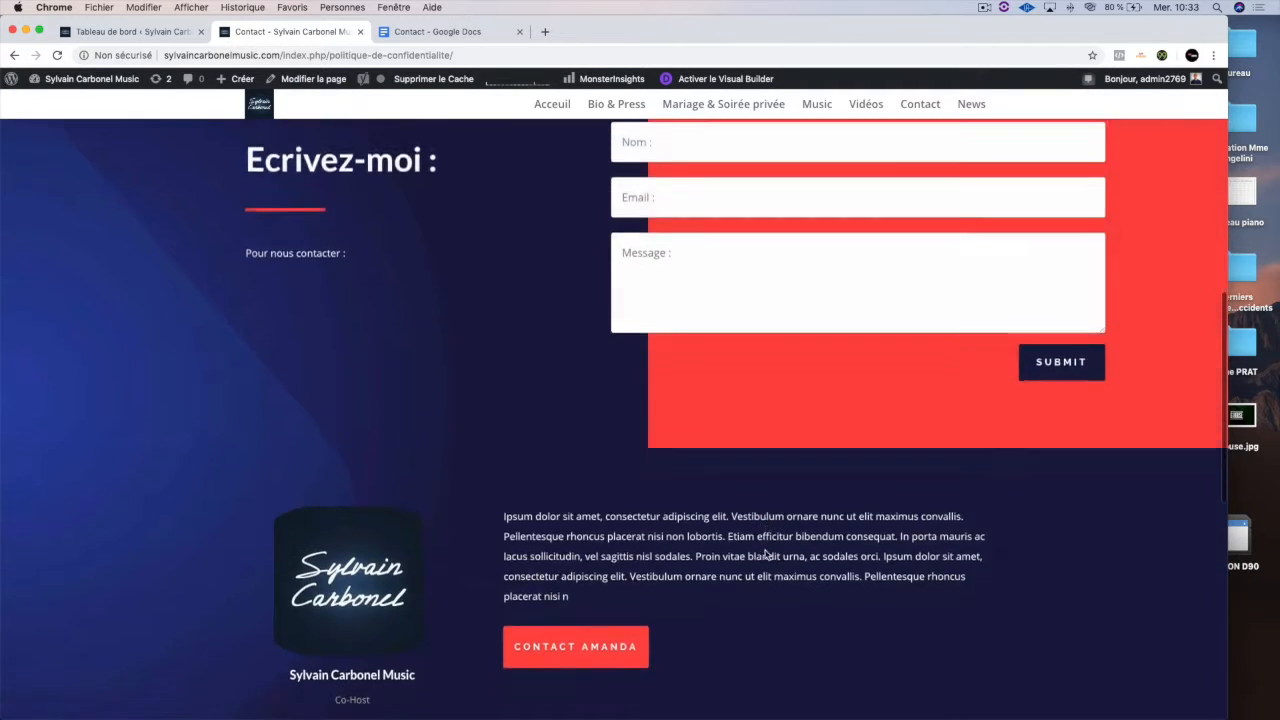
scroll(766, 554, "down", 5)
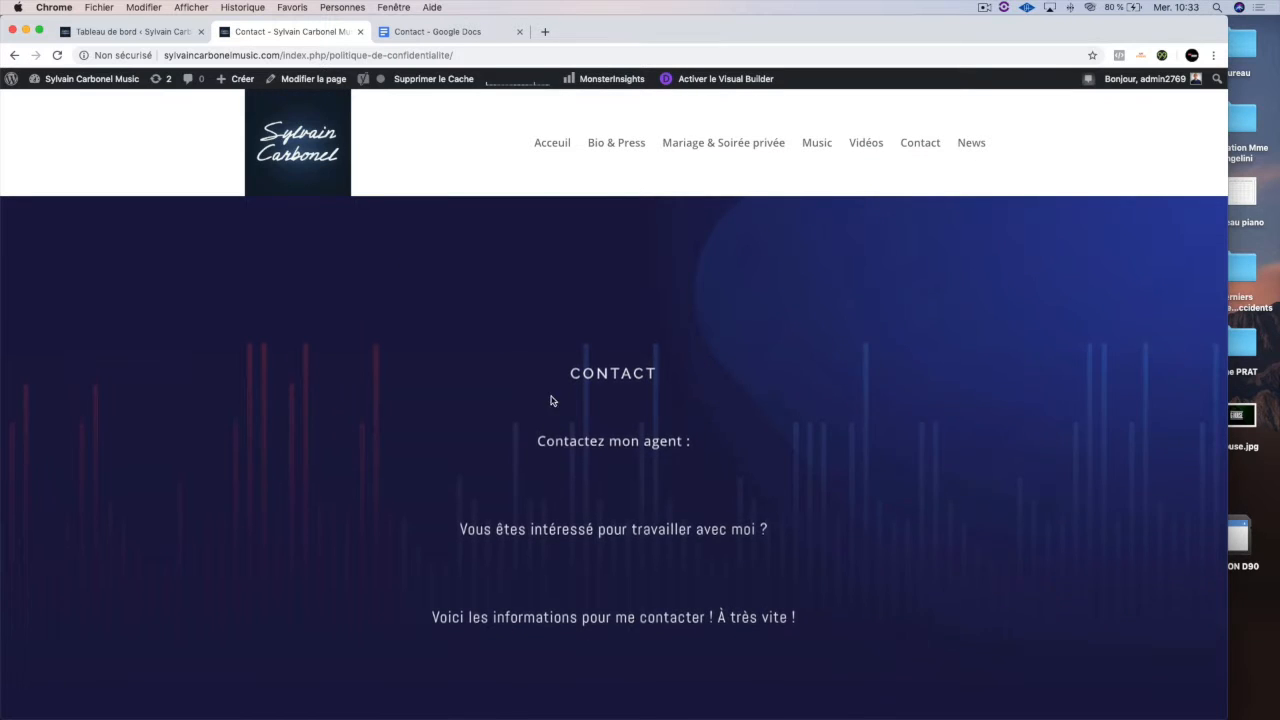
Add a new page titled "Mentions Légales" with the default layout instead of Divi Builder, and start its first paragraph.
left_click(134, 35)
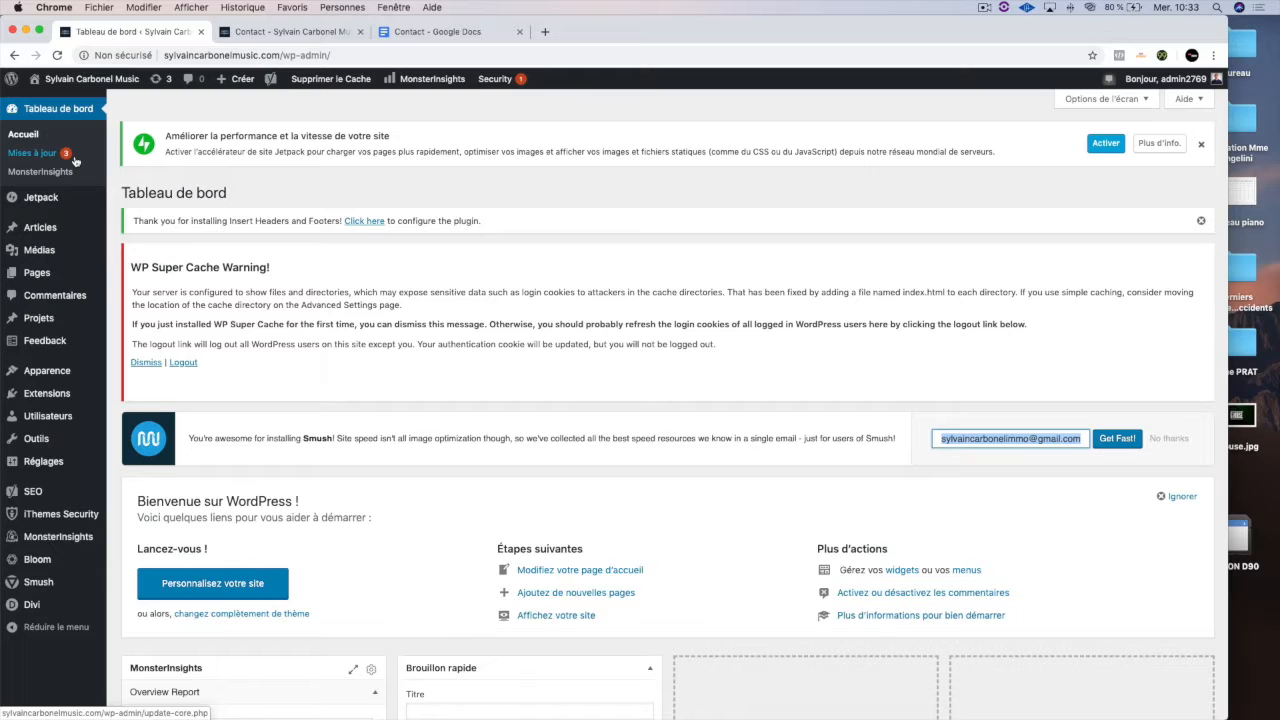
mouse_move(47, 275)
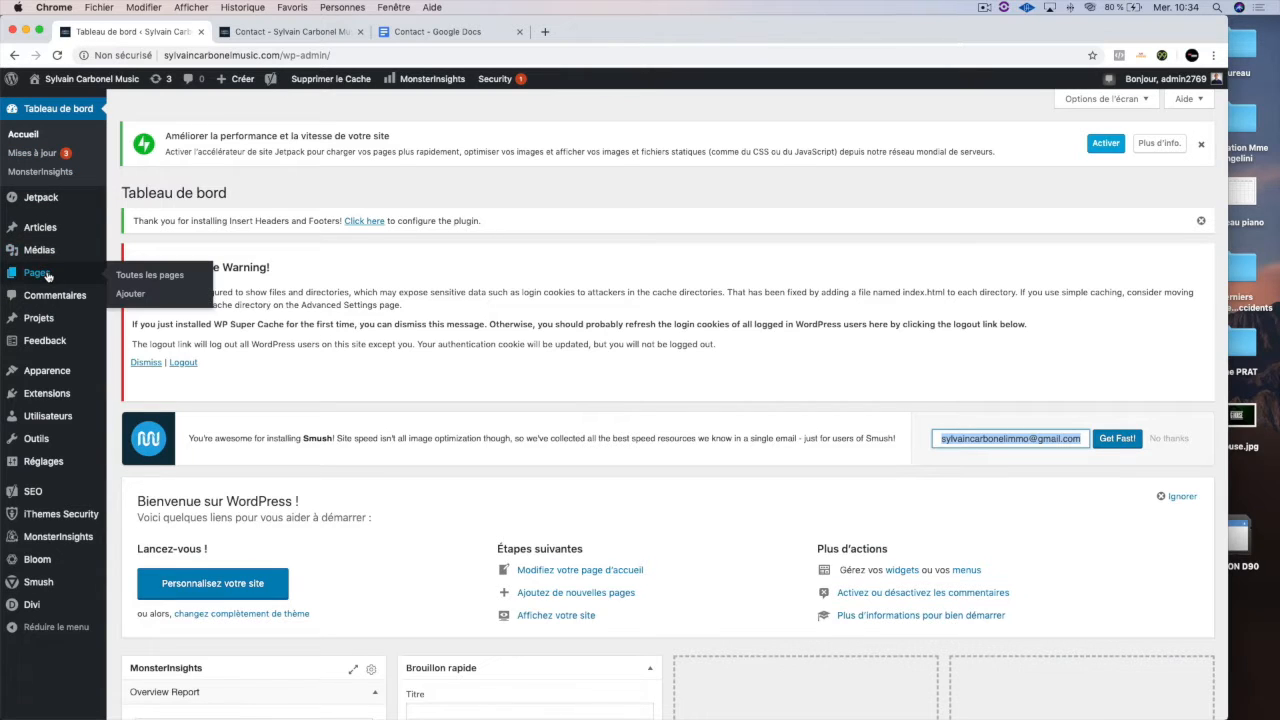
left_click(129, 297)
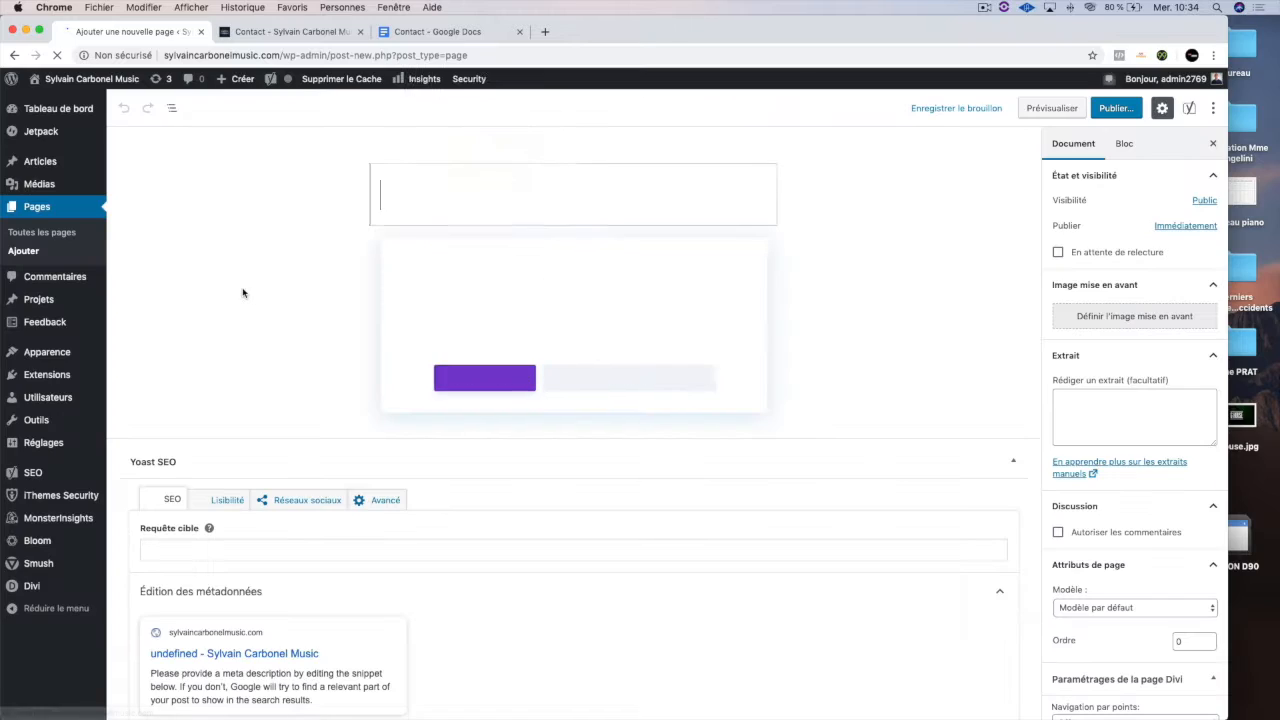
type("Me")
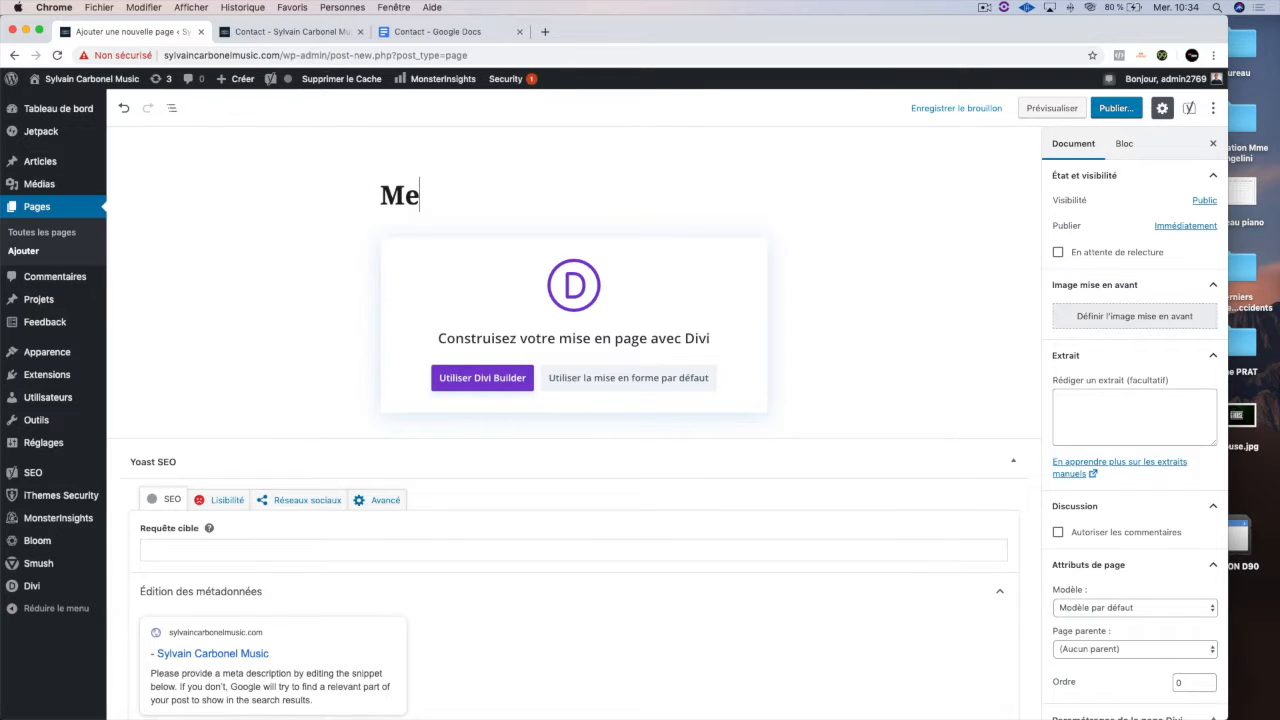
type("ntions Légales")
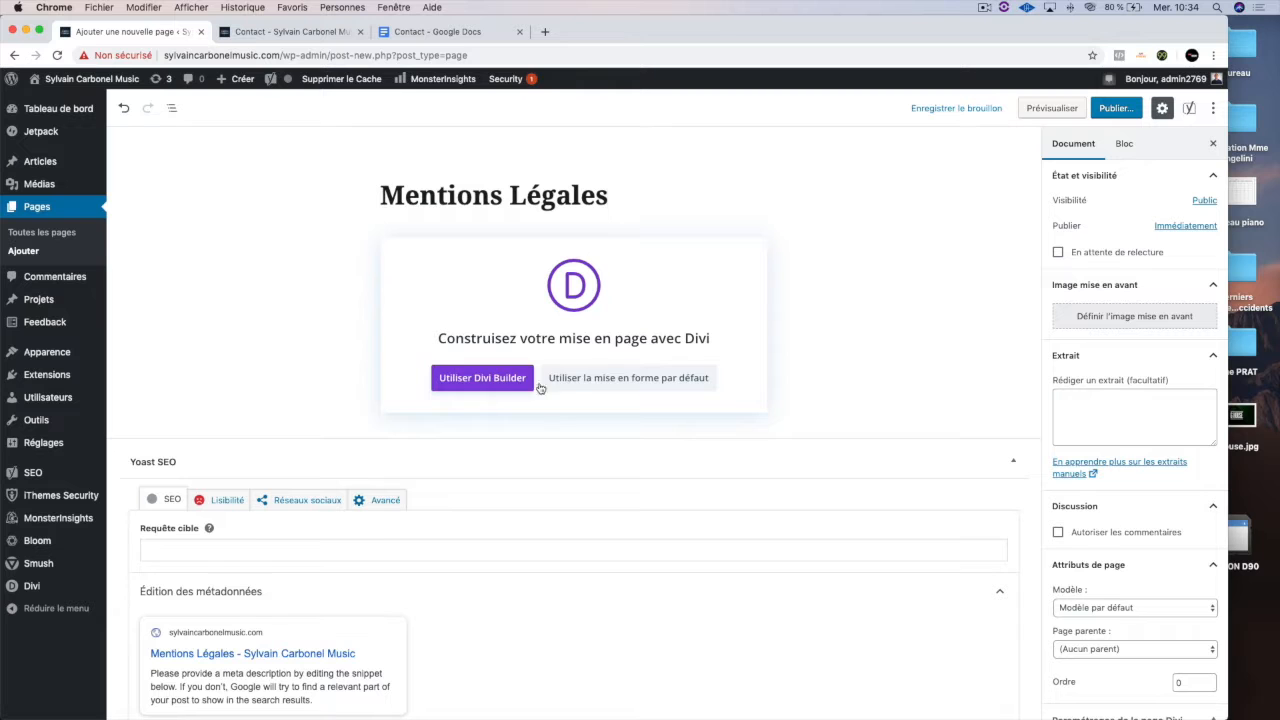
left_click(578, 389)
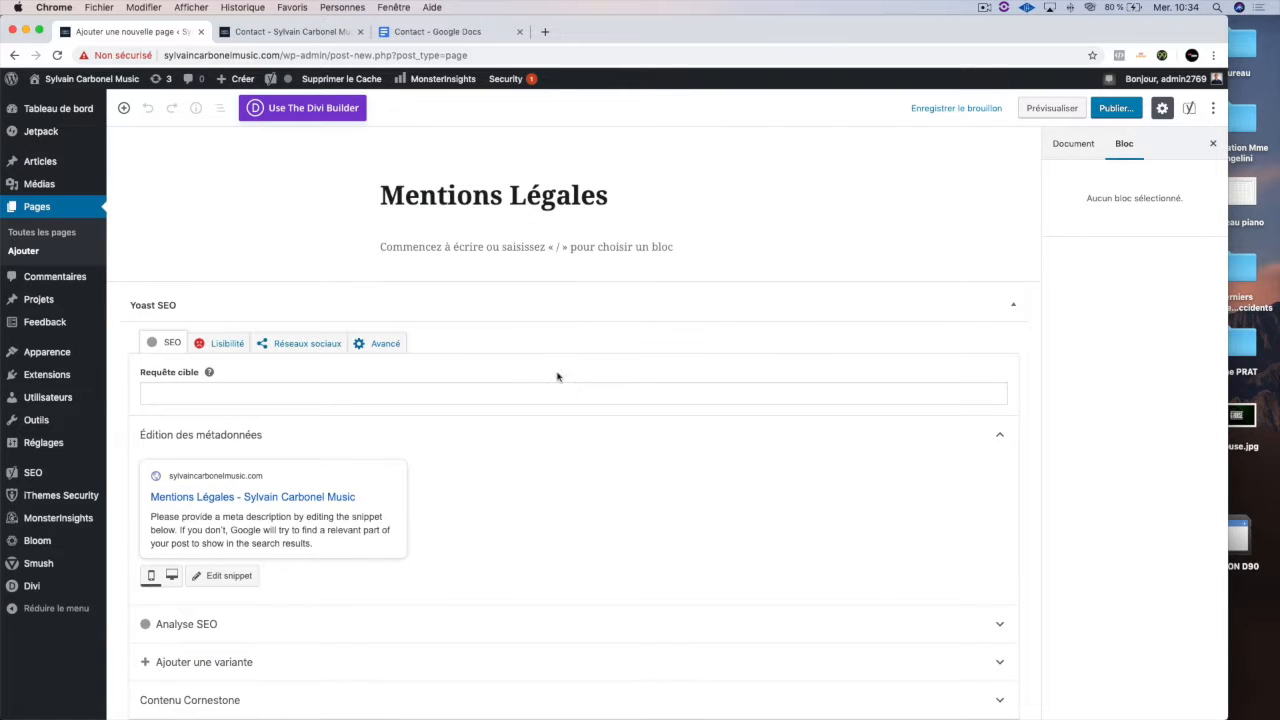
left_click(531, 266)
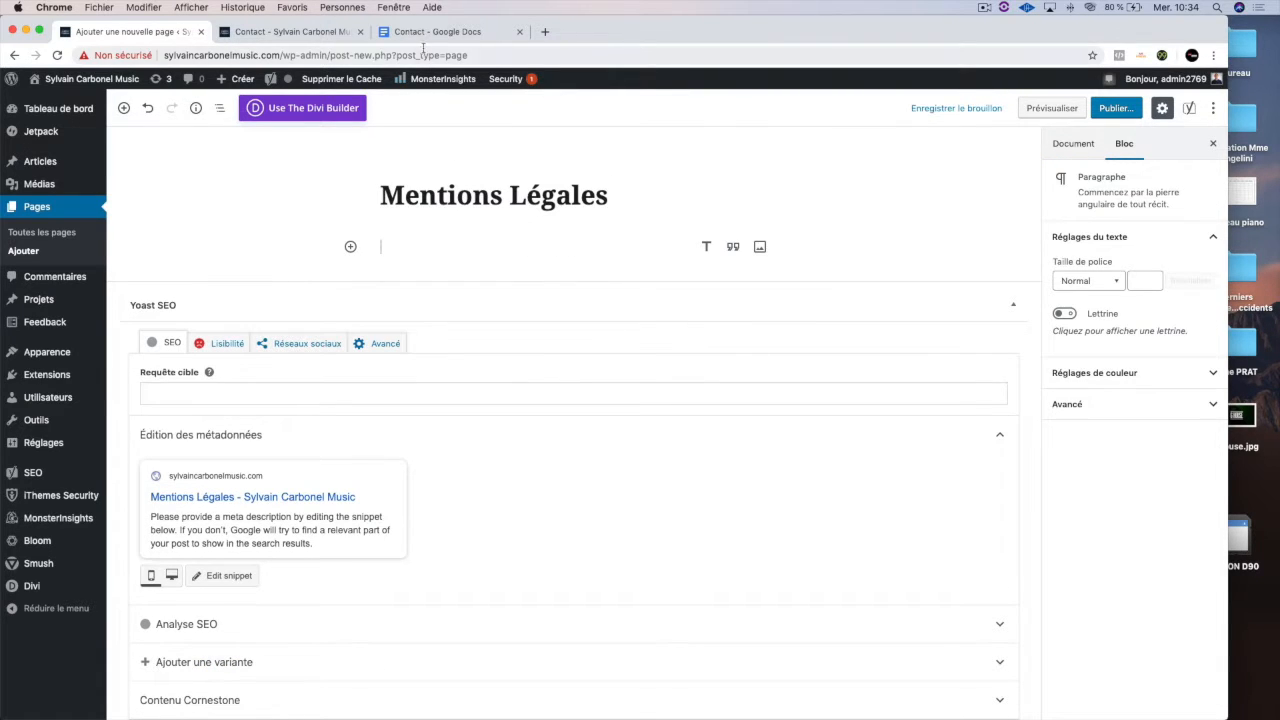
Switch to the Contact document in Google Docs and find the legal text starting at "Qui sommes-nous ?".
left_click(428, 32)
scroll(453, 236, "down", 10)
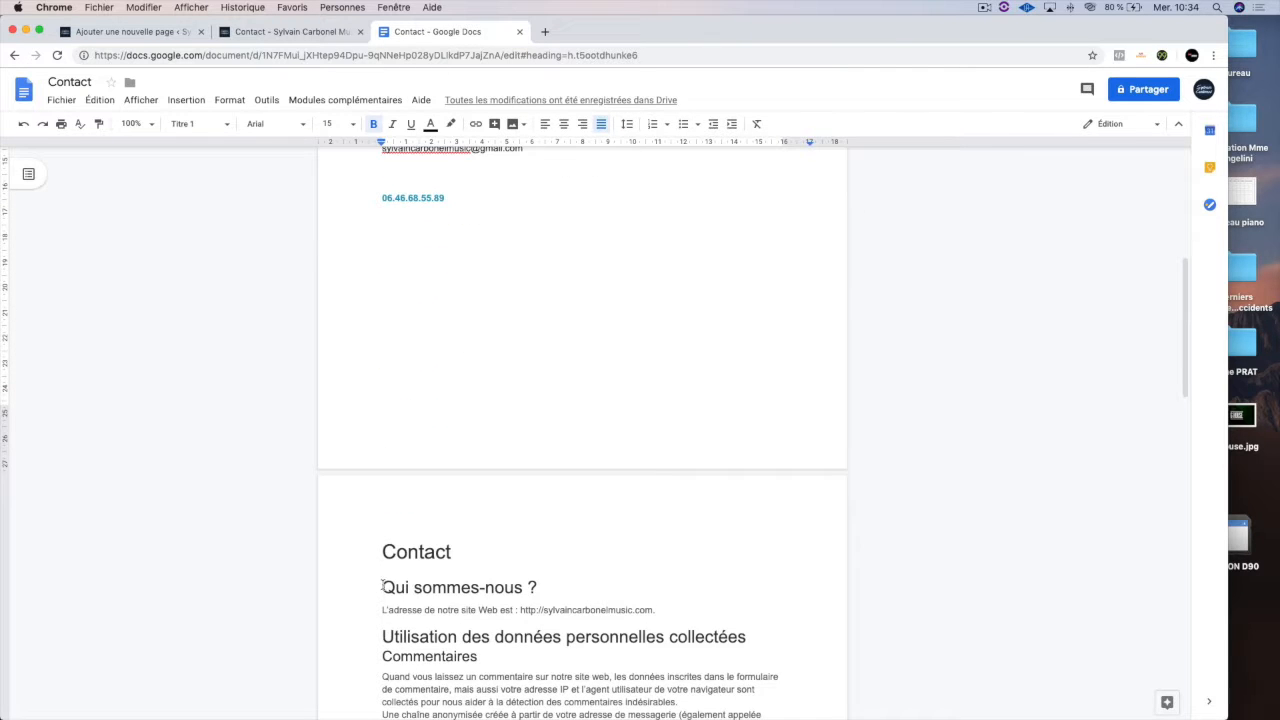
left_click_drag(383, 552, 668, 717)
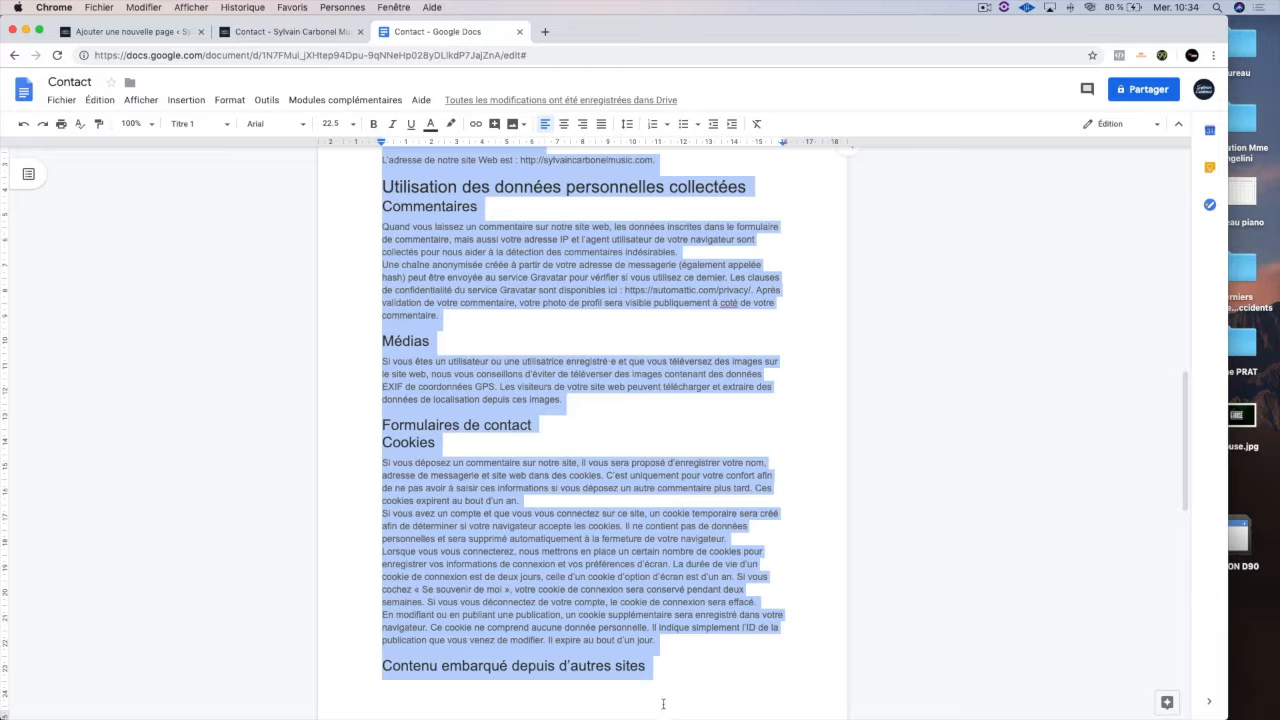
left_click_drag(655, 610, 738, 718)
left_click(738, 716)
scroll(706, 609, "down", 2)
scroll(706, 609, "up", 5)
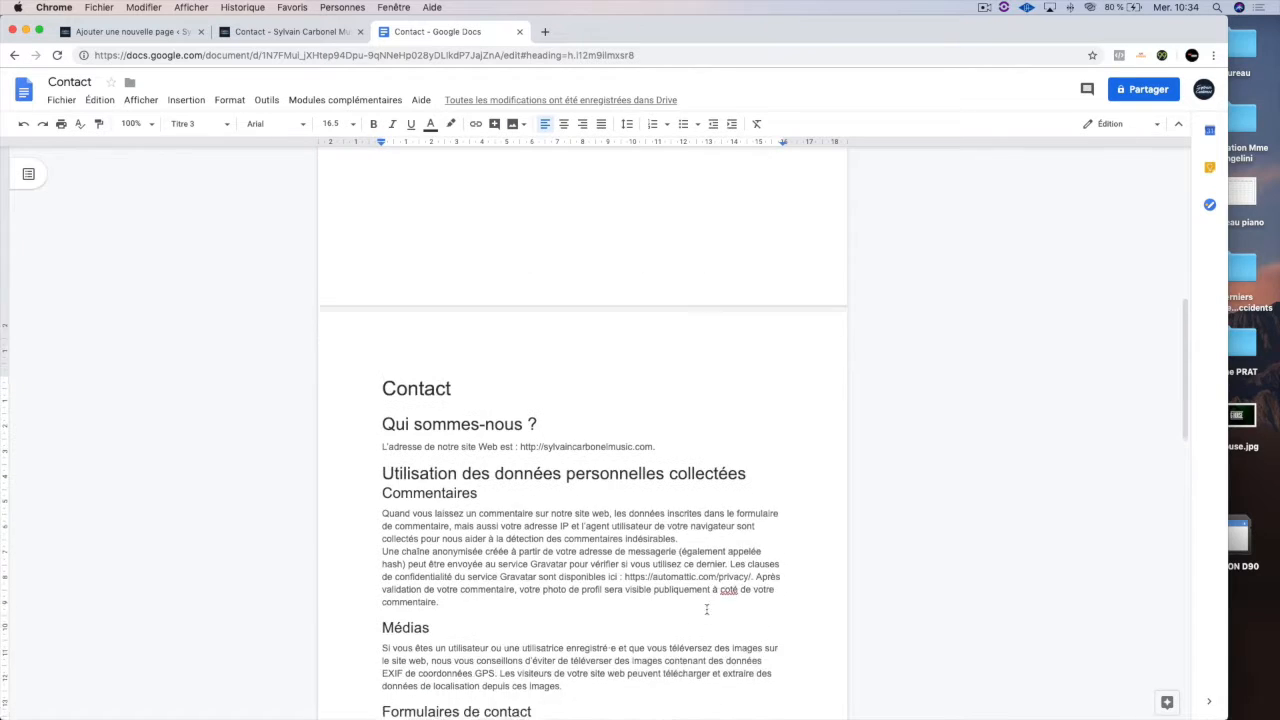
scroll(706, 609, "down", 1)
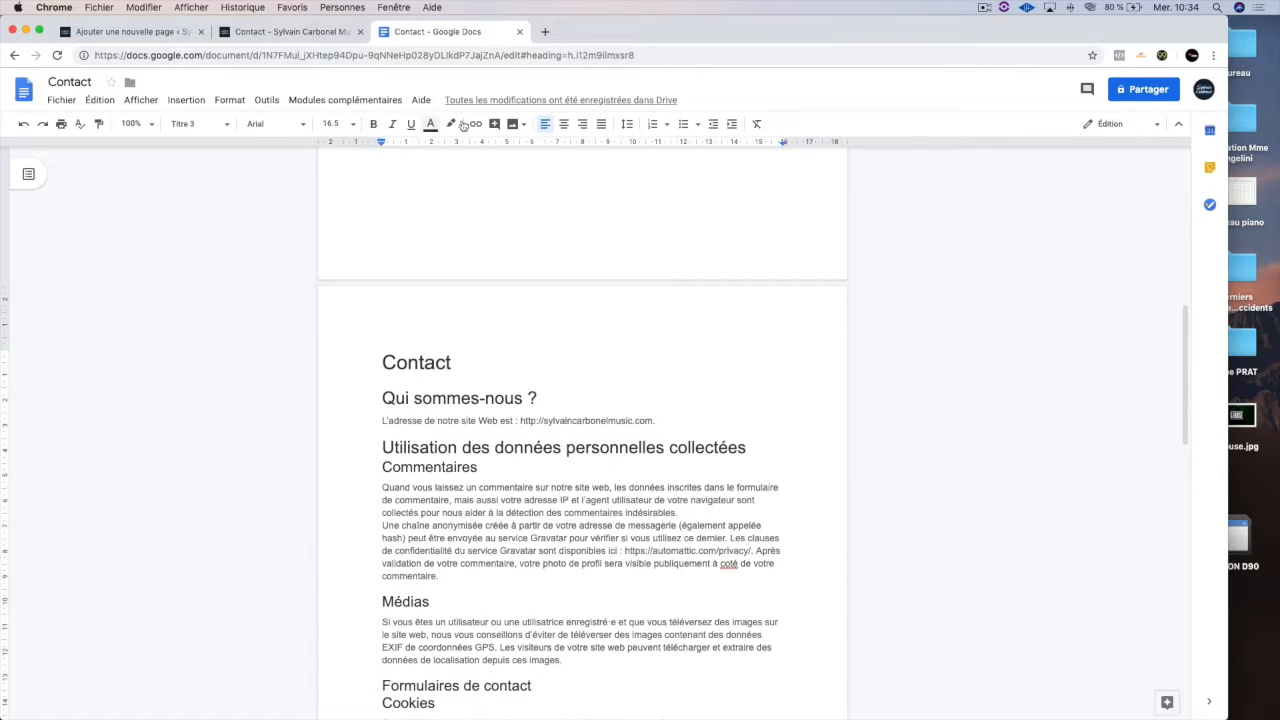
Set the document zoom to 75% and copy the legal text from "Qui sommes-nous ?" through "Contenu embarqué depuis d'autres sites" into the Mentions Légales page.
left_click(149, 127)
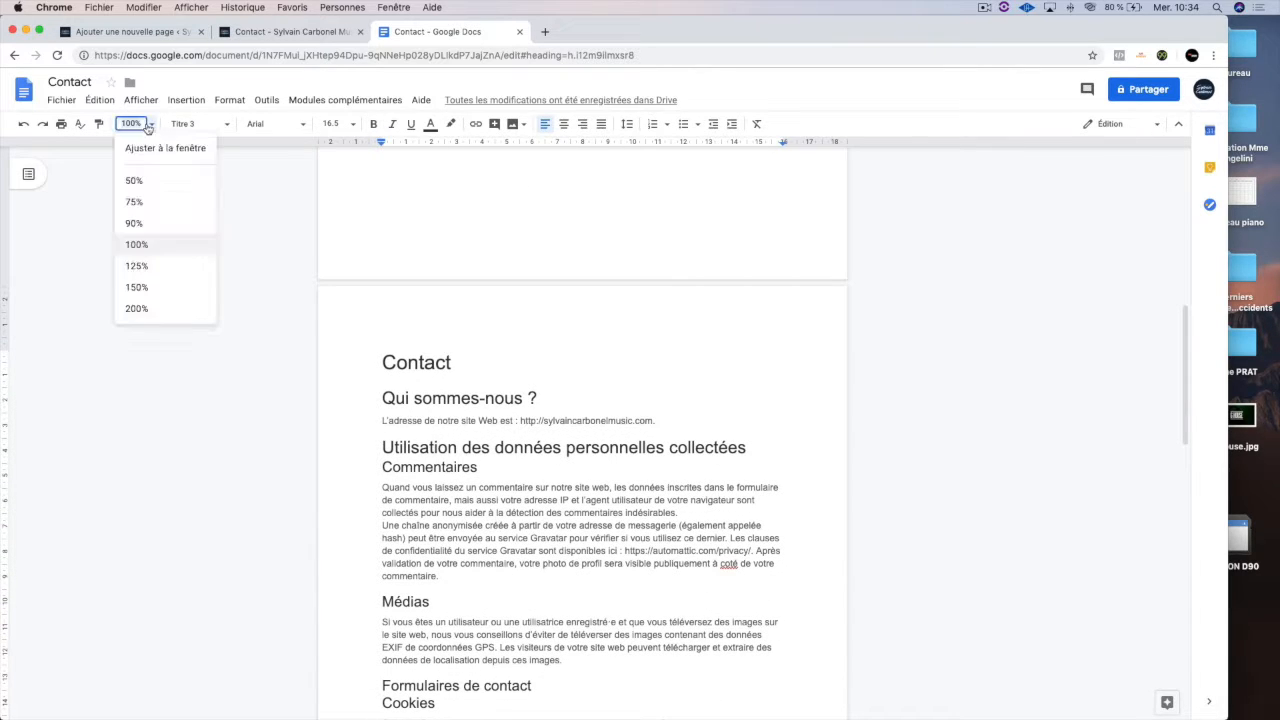
left_click(148, 200)
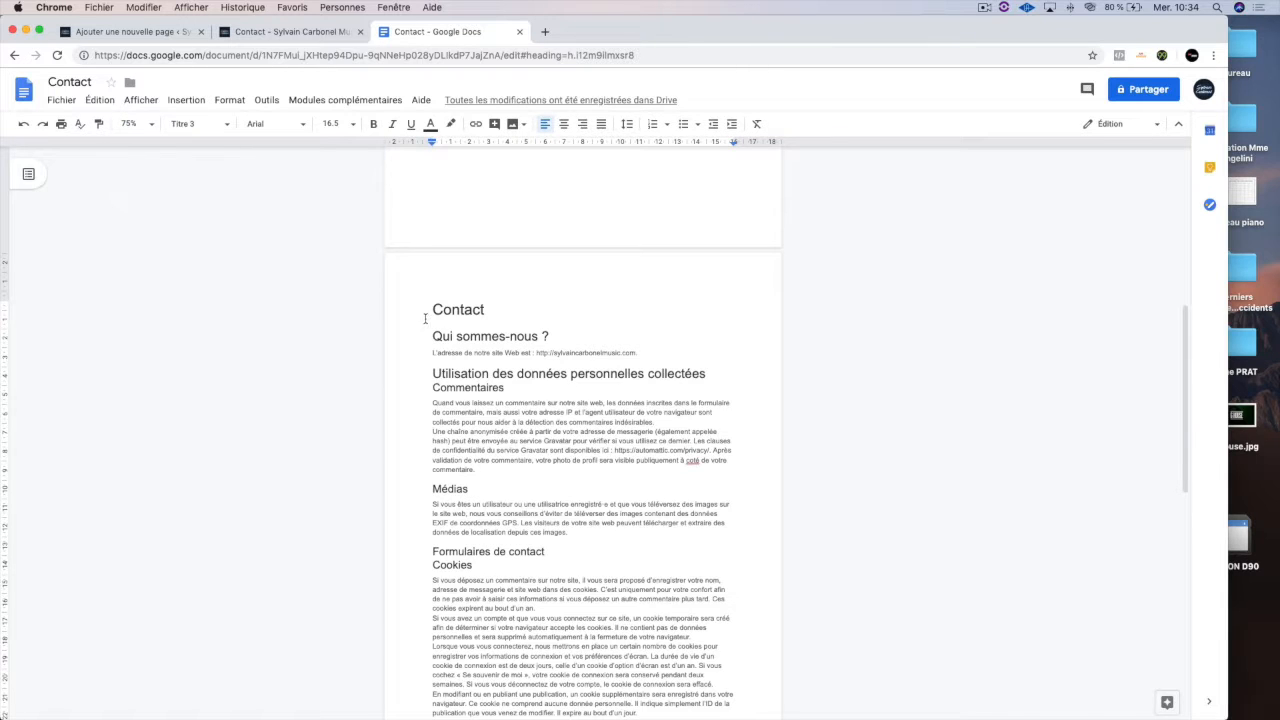
left_click_drag(430, 334, 635, 690)
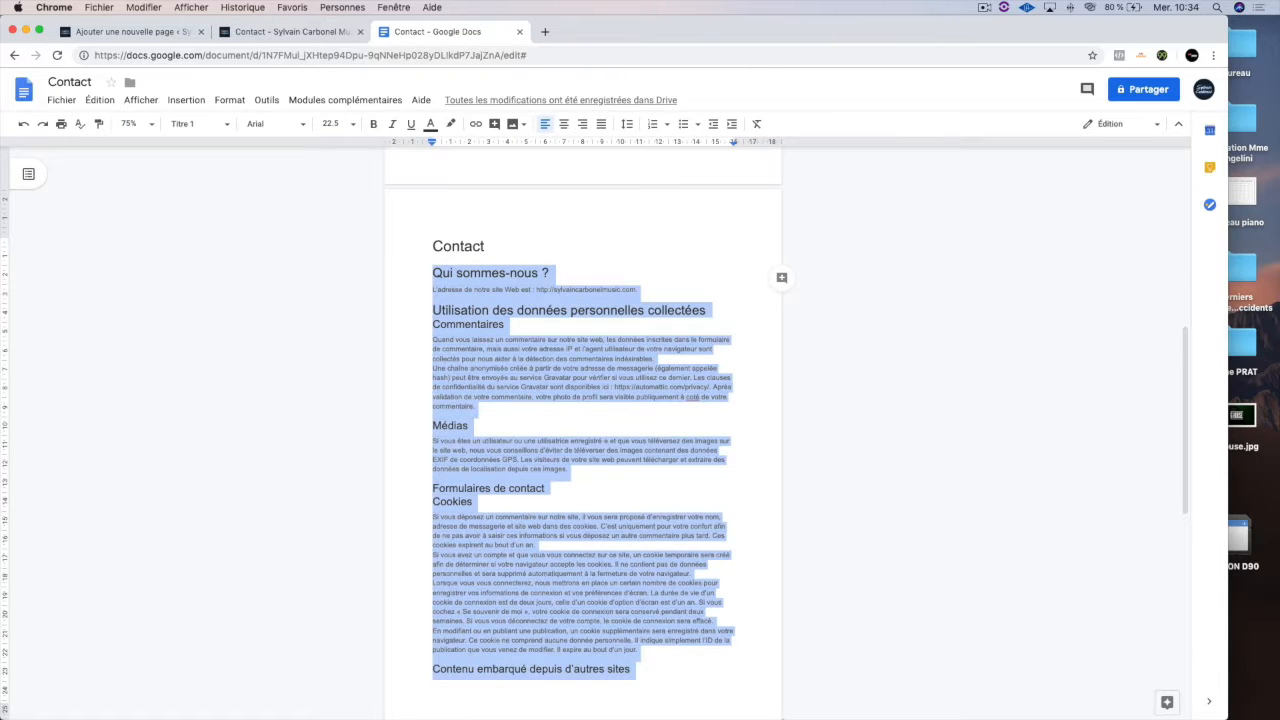
left_click_drag(783, 718, 647, 702)
left_click(130, 35)
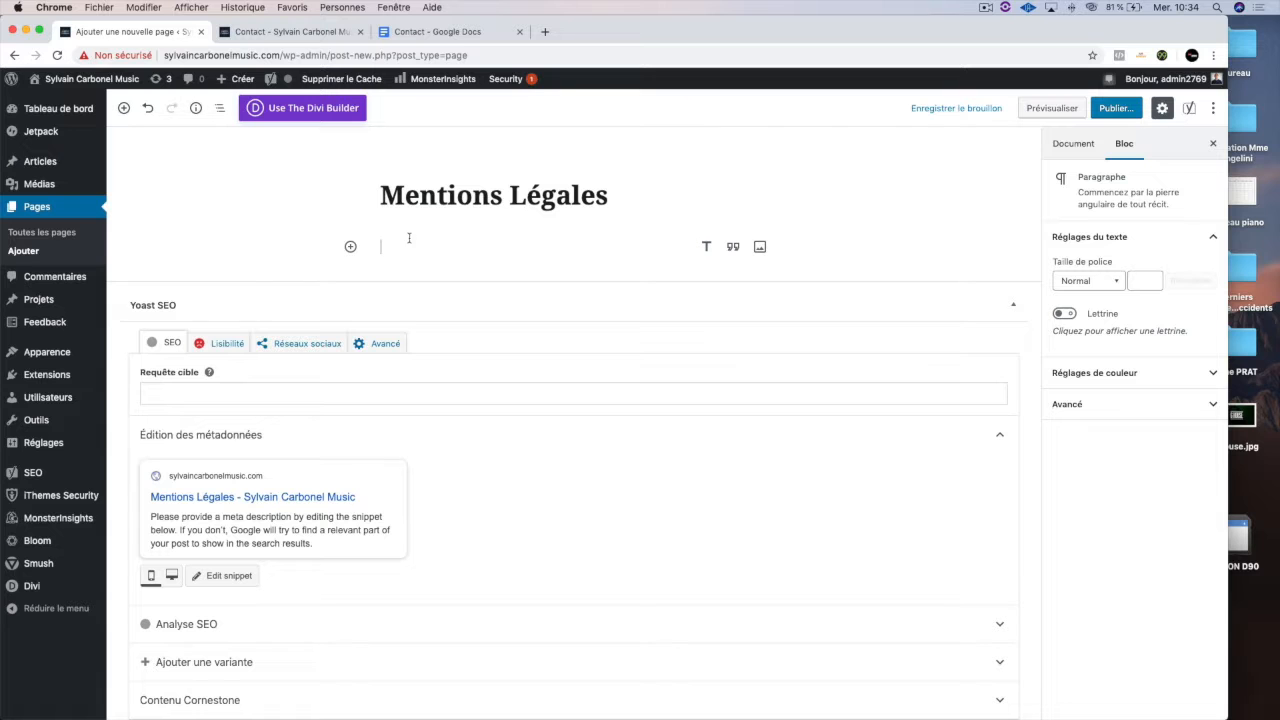
key("super+v")
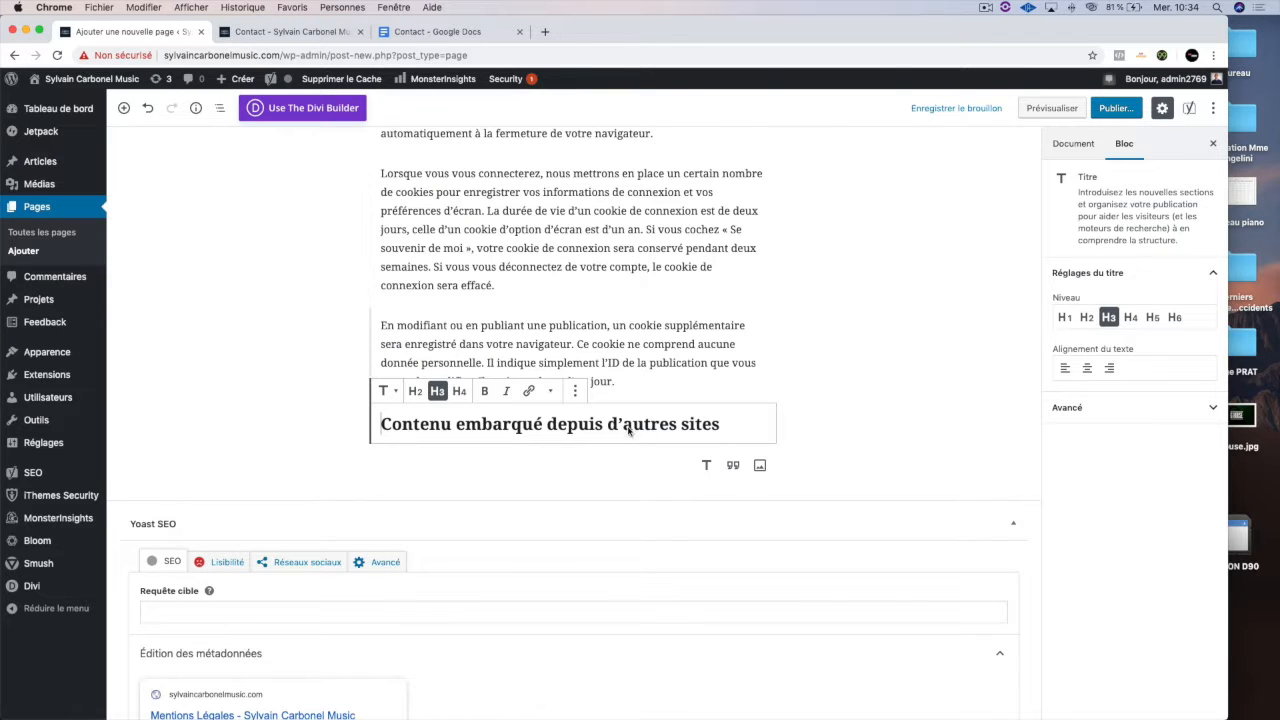
Copy the remaining legal text from the last page of the Google Docs document and paste it below "Contenu embarqué depuis d'autres sites".
left_click(476, 465)
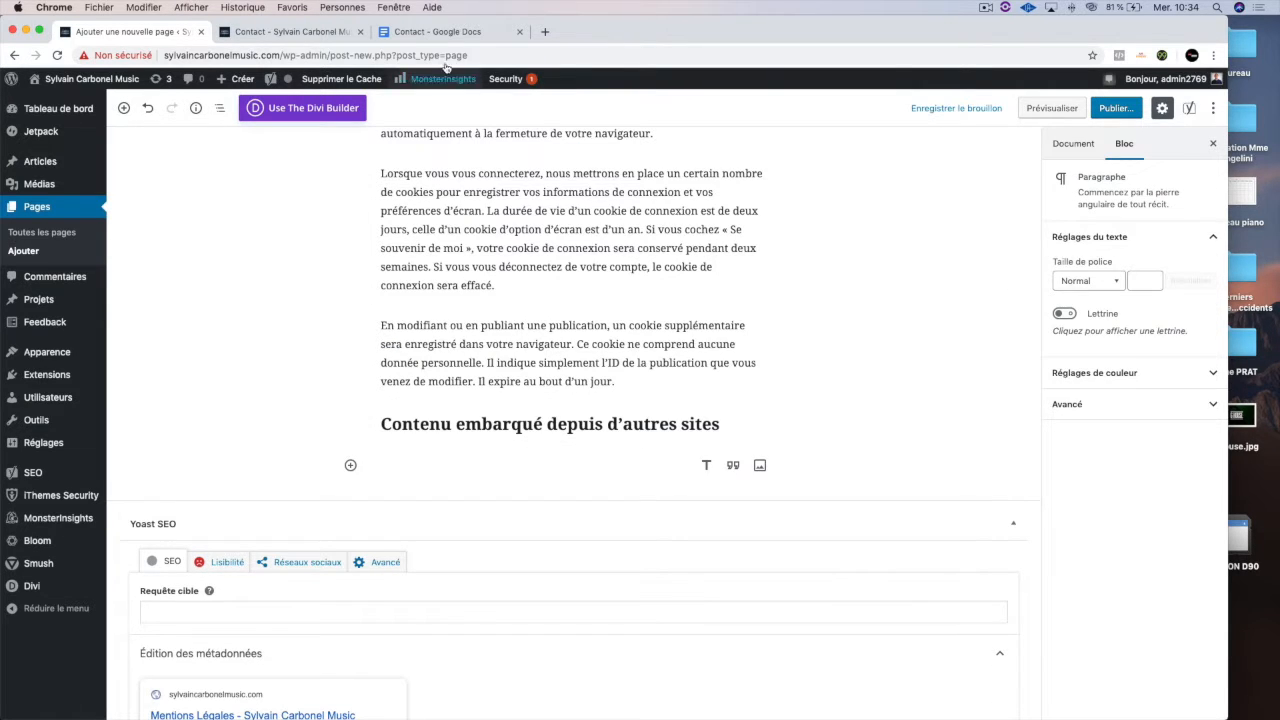
left_click(440, 31)
scroll(577, 516, "down", 10)
scroll(577, 516, "down", 2)
left_click_drag(429, 203, 577, 652)
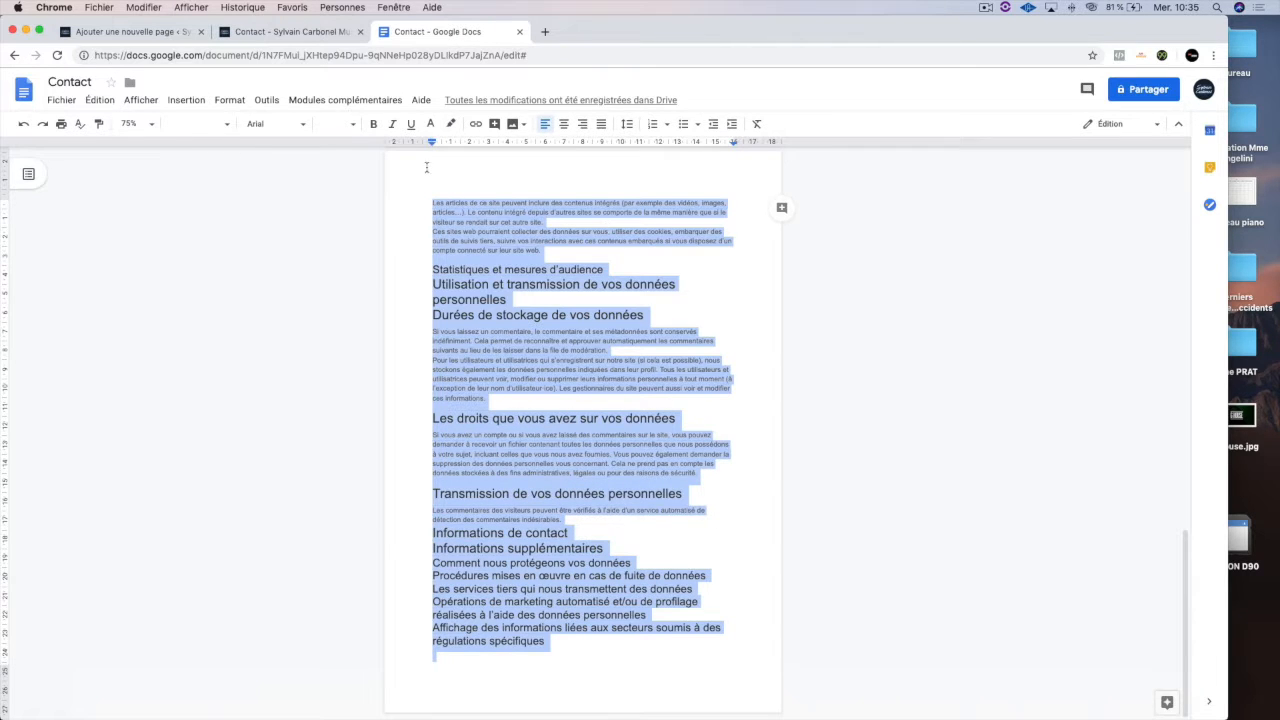
left_click(300, 32)
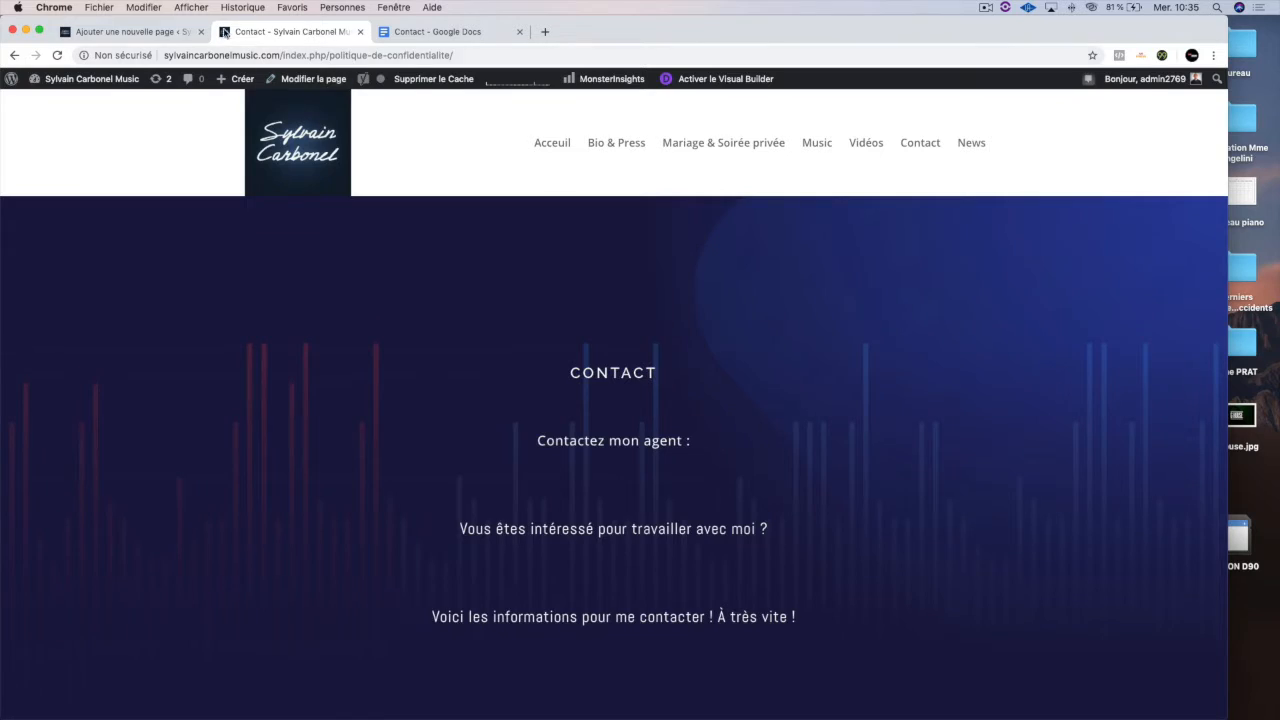
left_click(157, 33)
key("super+v")
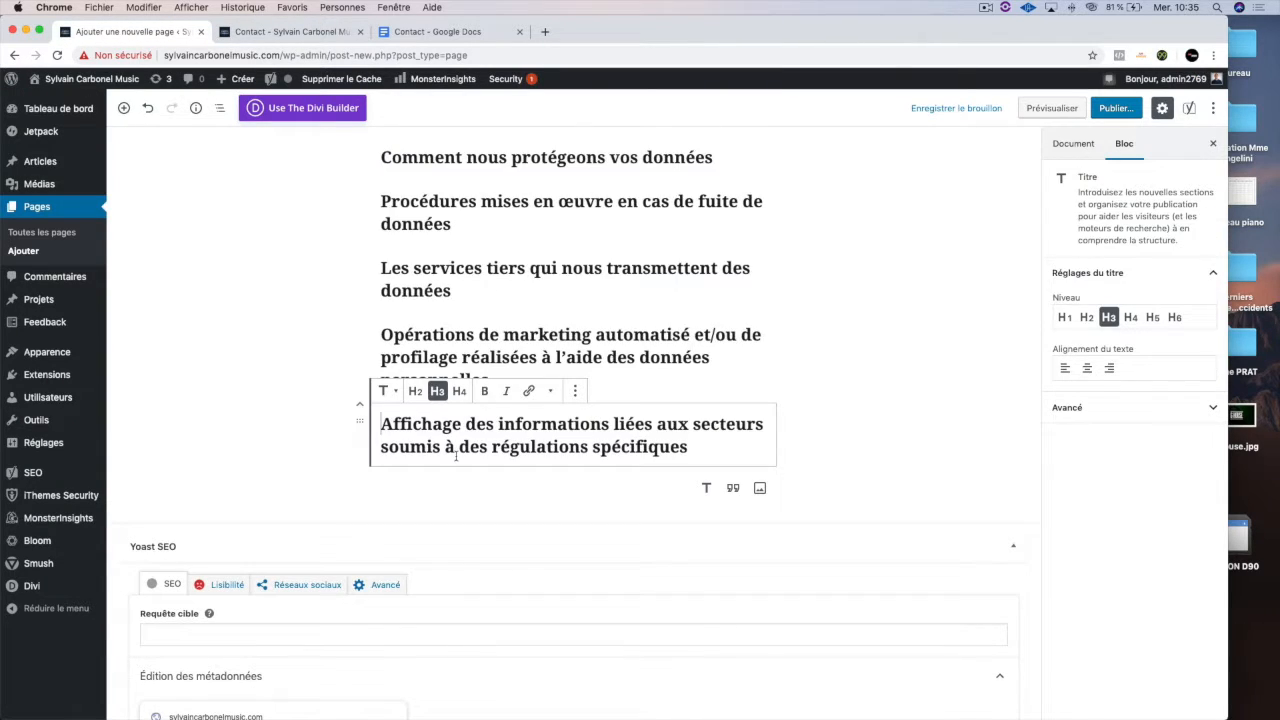
Check the pasted legal text up to the title, publish the Mentions Légales page, and close the publication summary.
scroll(463, 450, "up", 20)
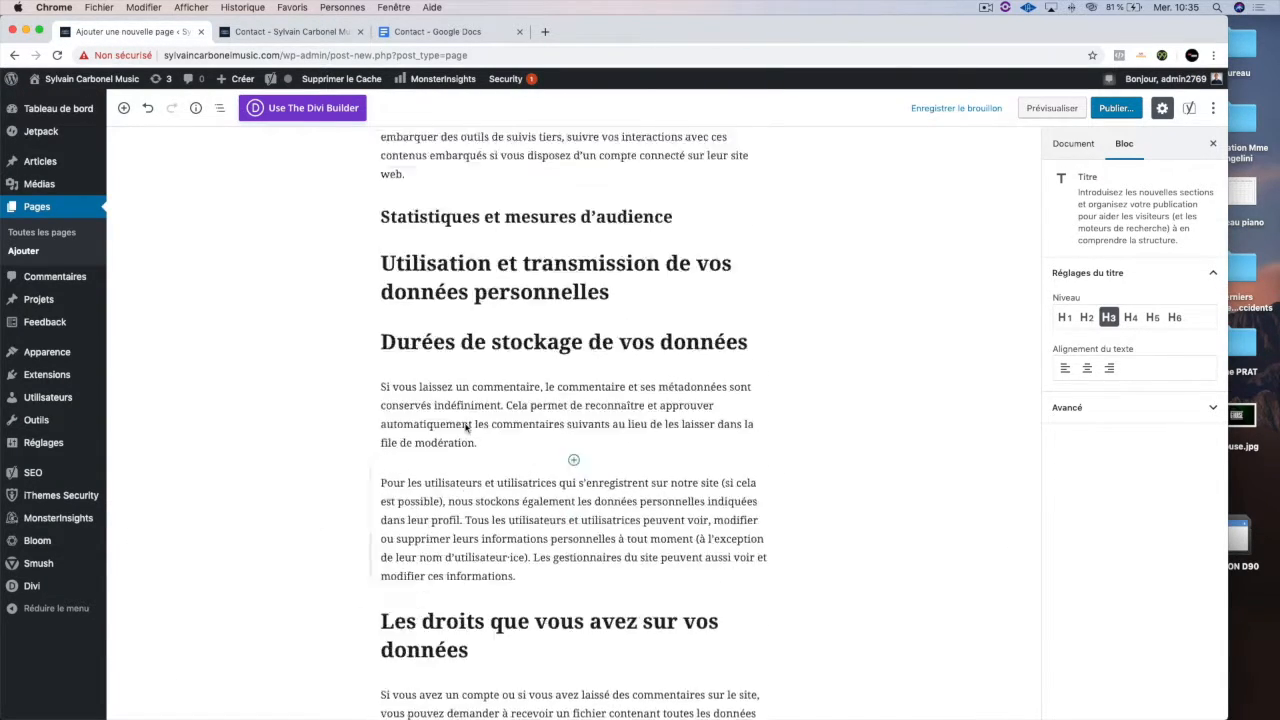
scroll(466, 428, "up", 15)
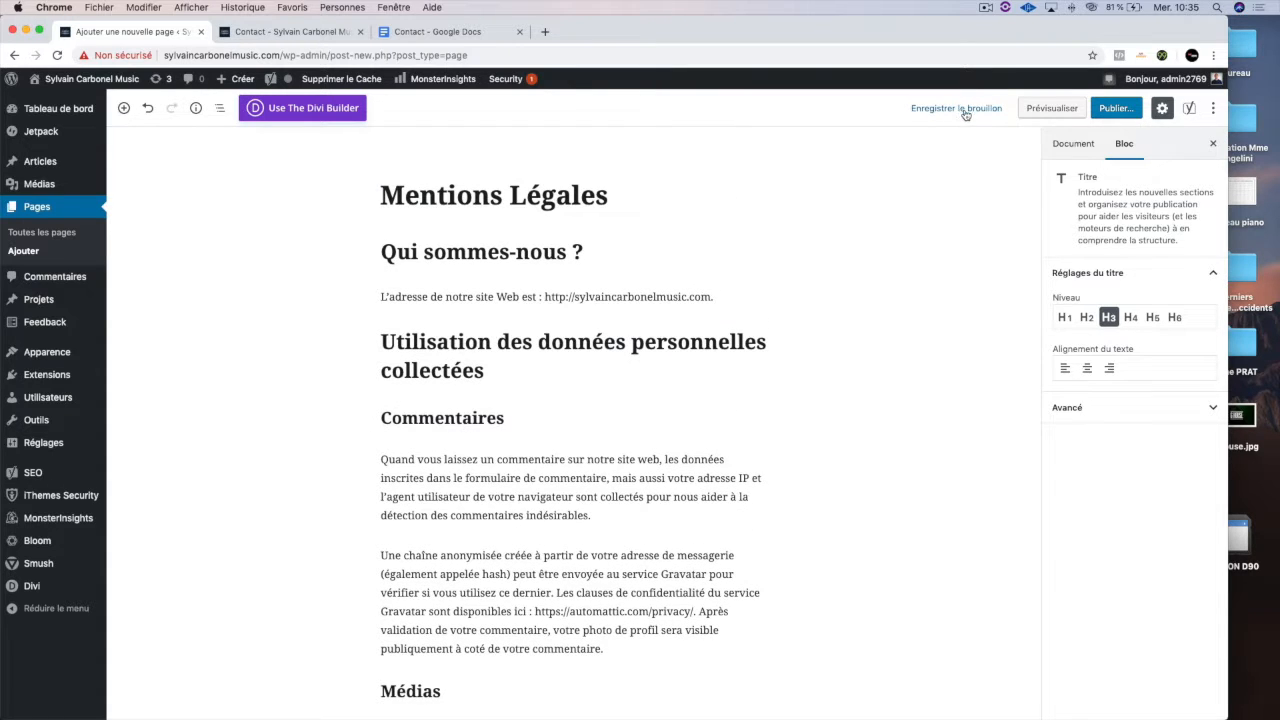
left_click(1113, 109)
left_click(1144, 110)
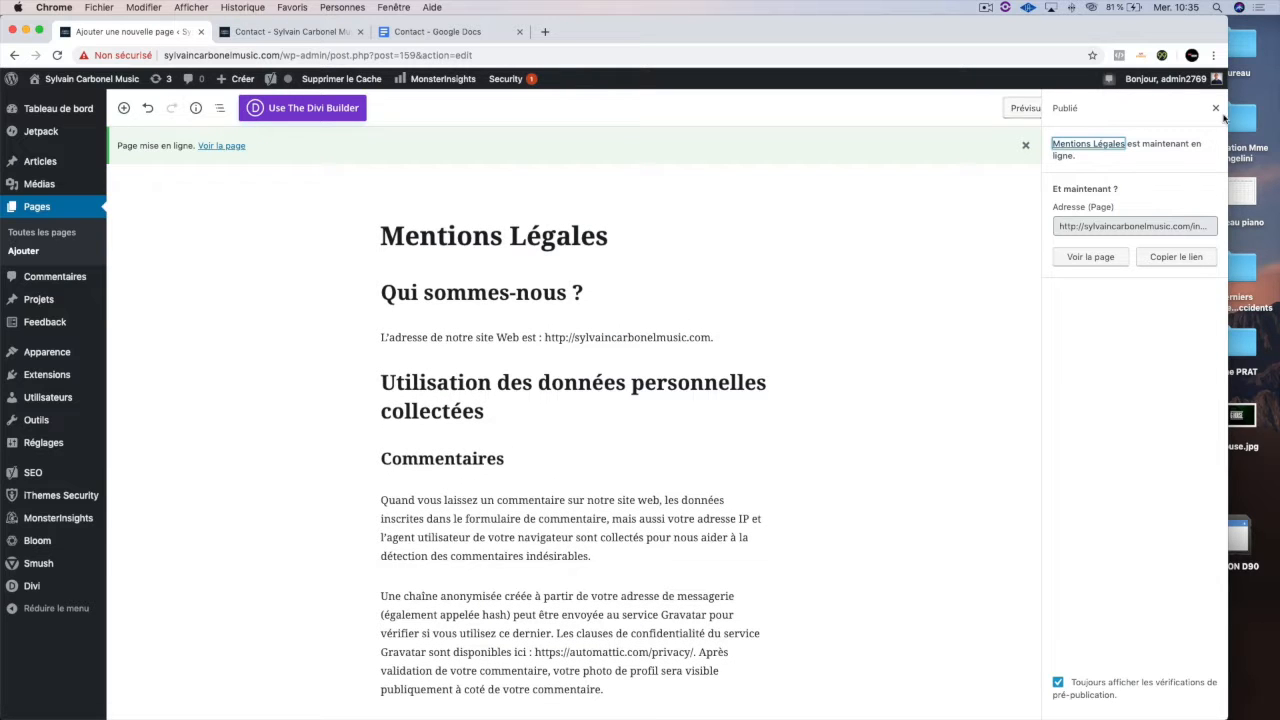
left_click(1217, 109)
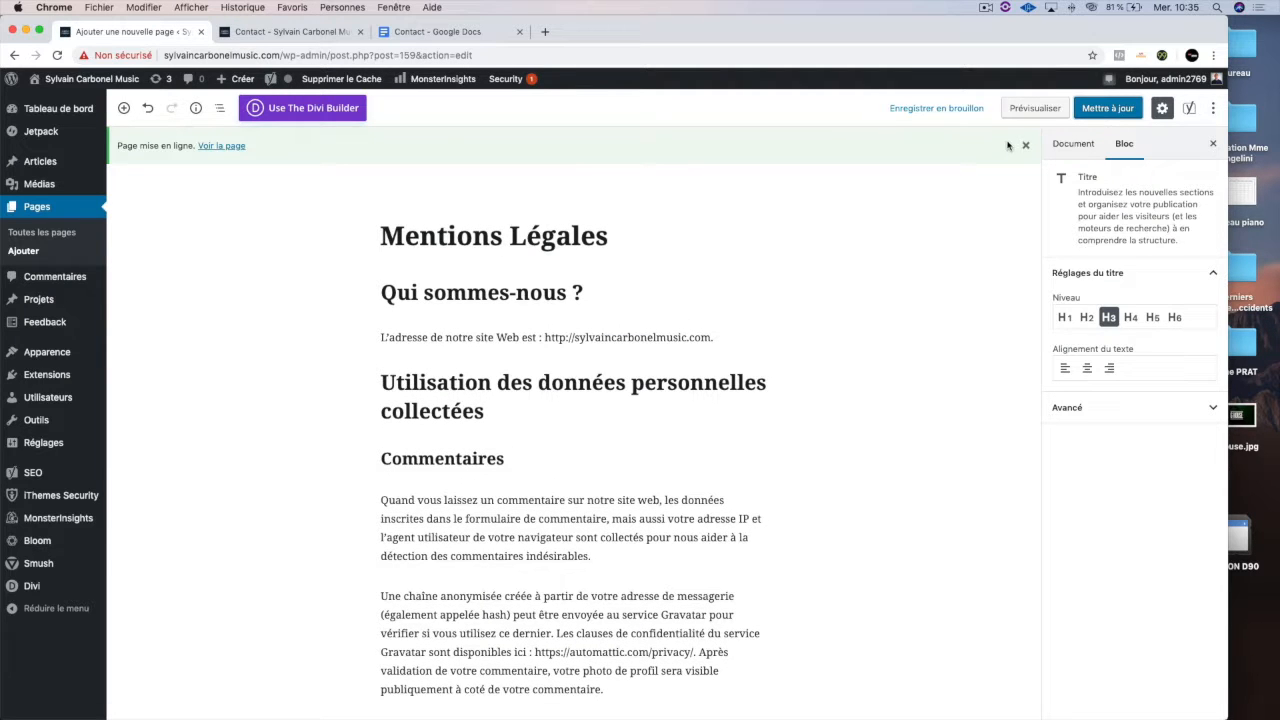
Check for Mentions Légales in the list of all pages and in the menu and footer of the reloaded Contact page.
left_click(45, 211)
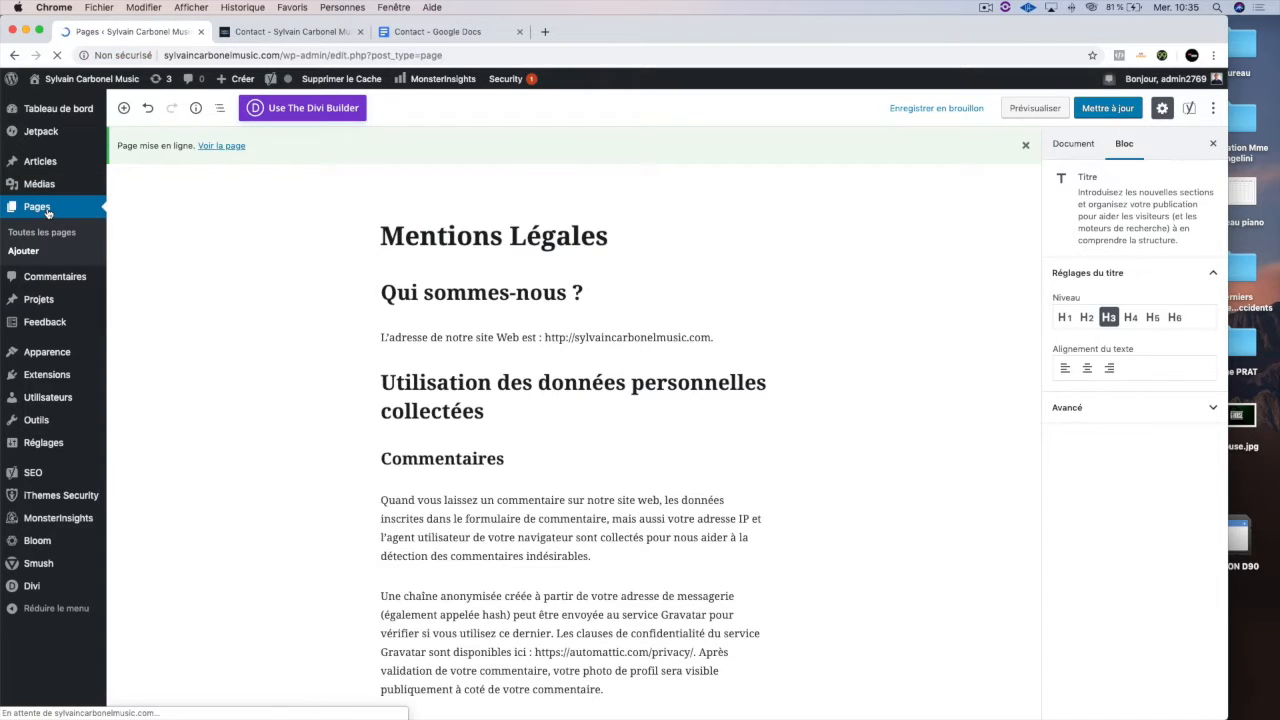
scroll(160, 352, "down", 2)
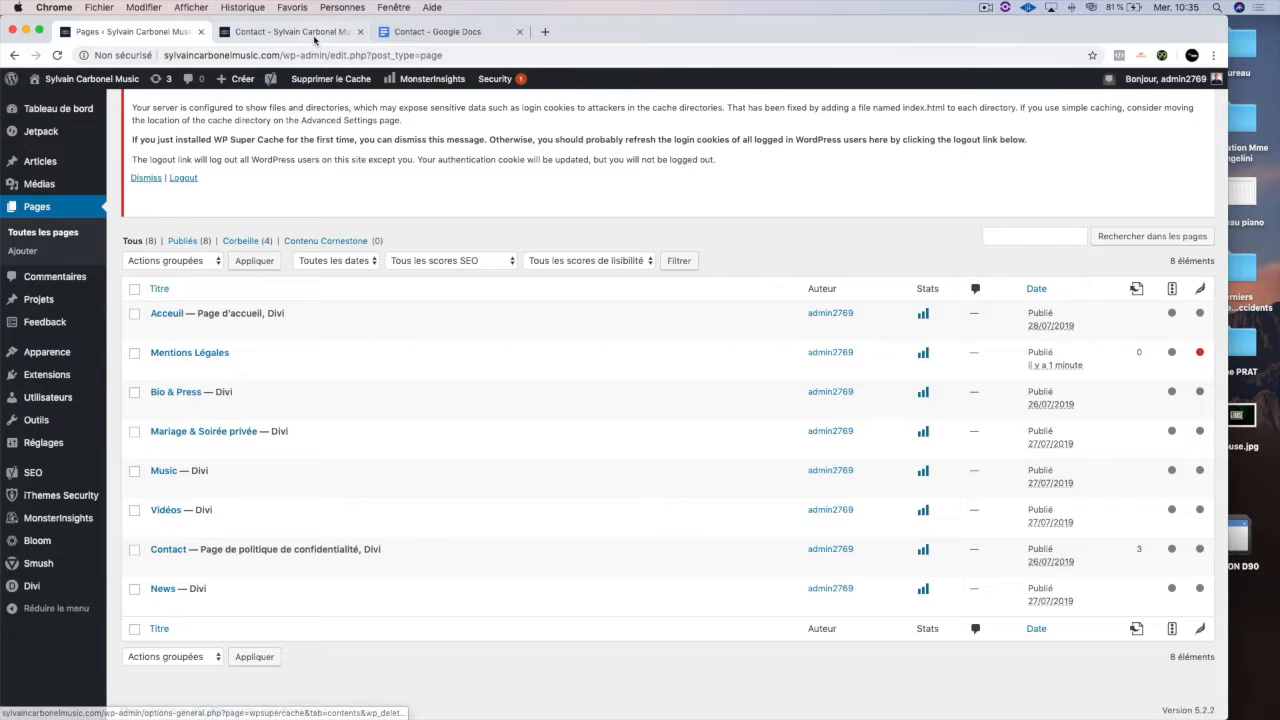
left_click(312, 33)
key("super+r")
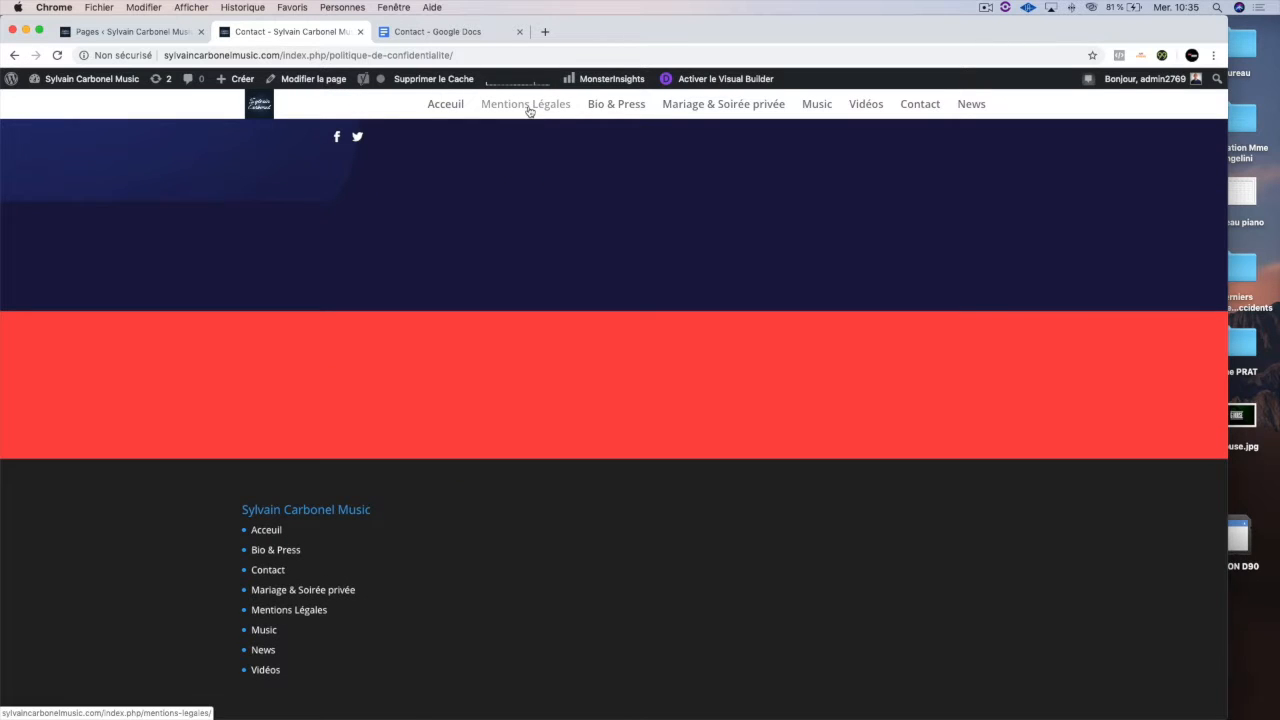
scroll(297, 612, "down", 2)
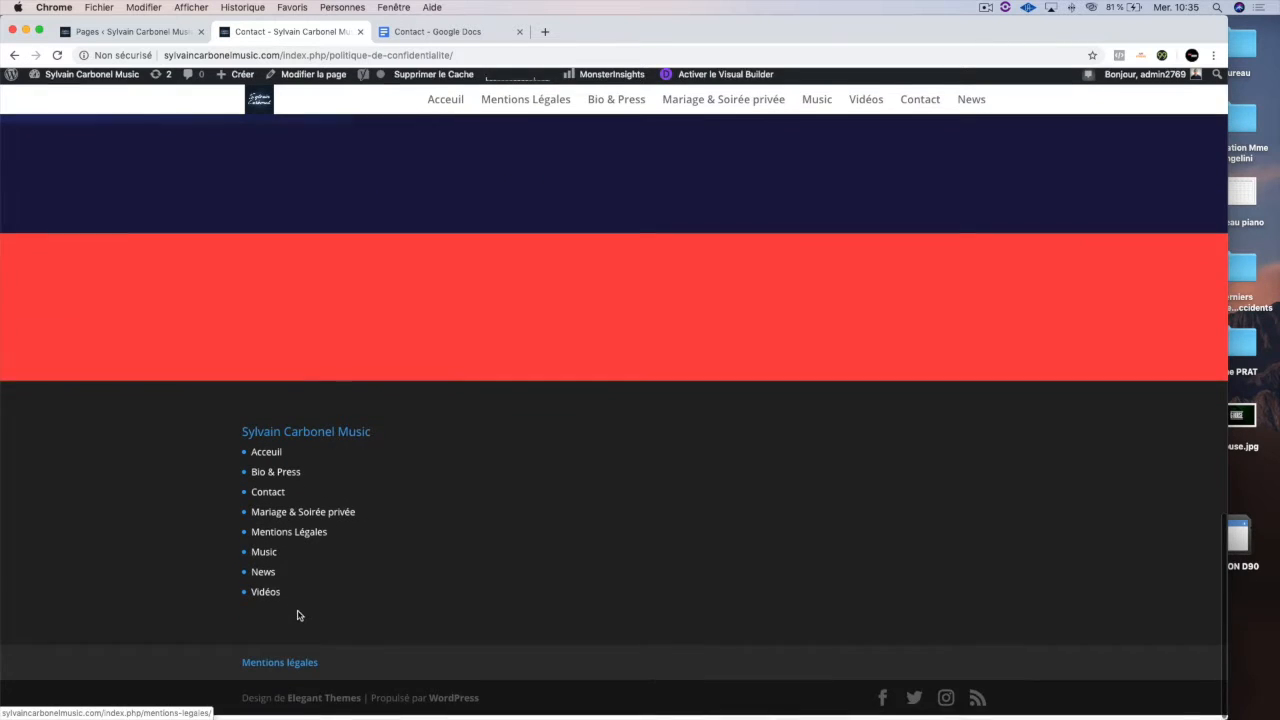
Test the Mentions légales link in the footer, and compare the dashboard's page list with the live site's menu.
left_click(281, 668)
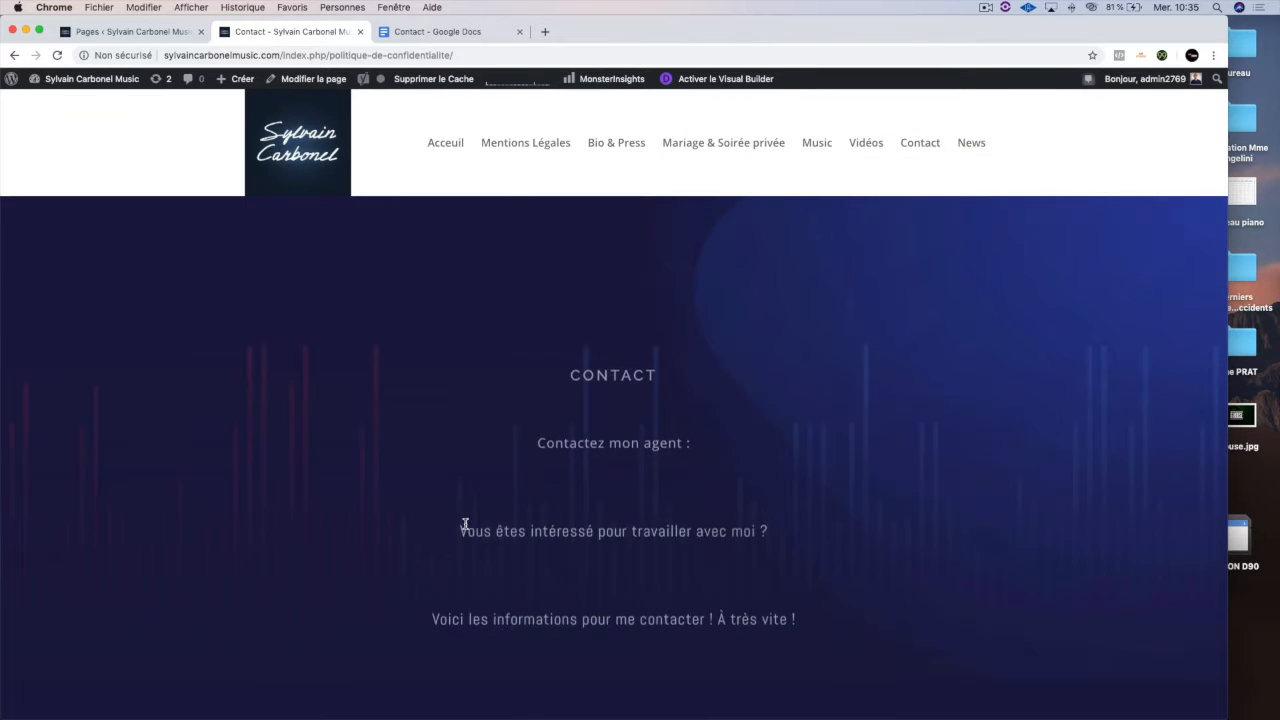
left_click(161, 33)
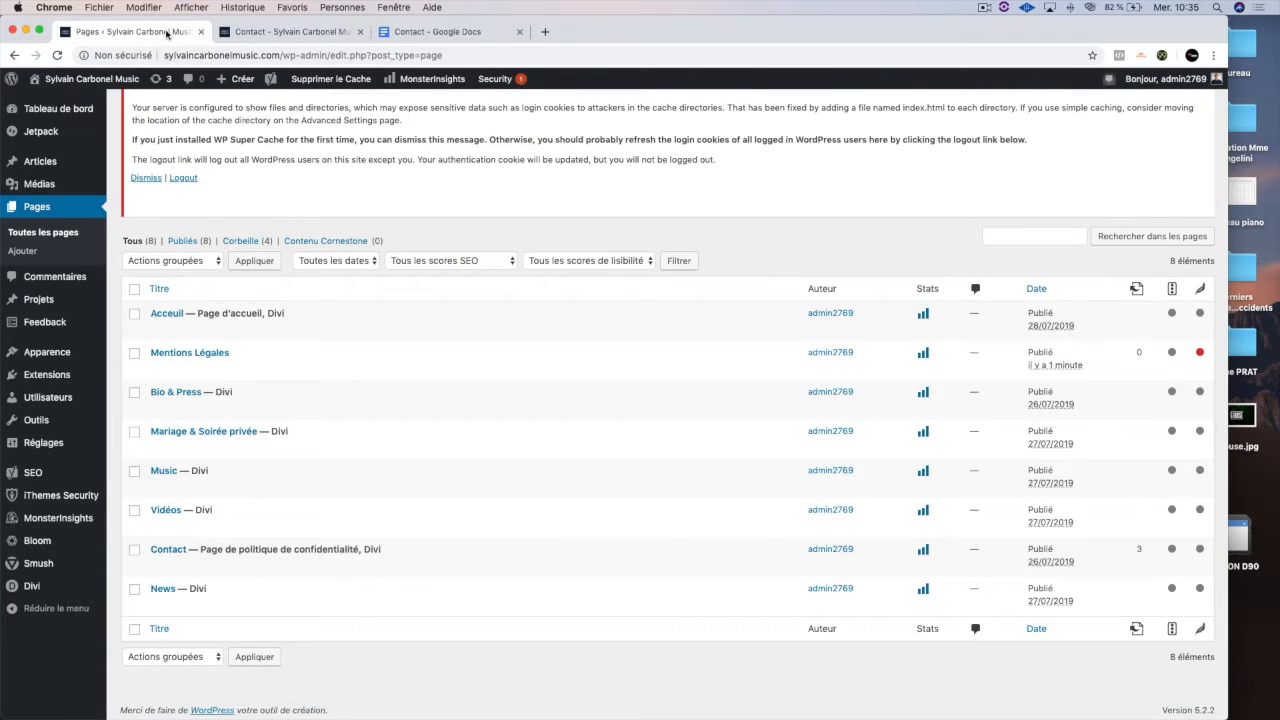
left_click(285, 32)
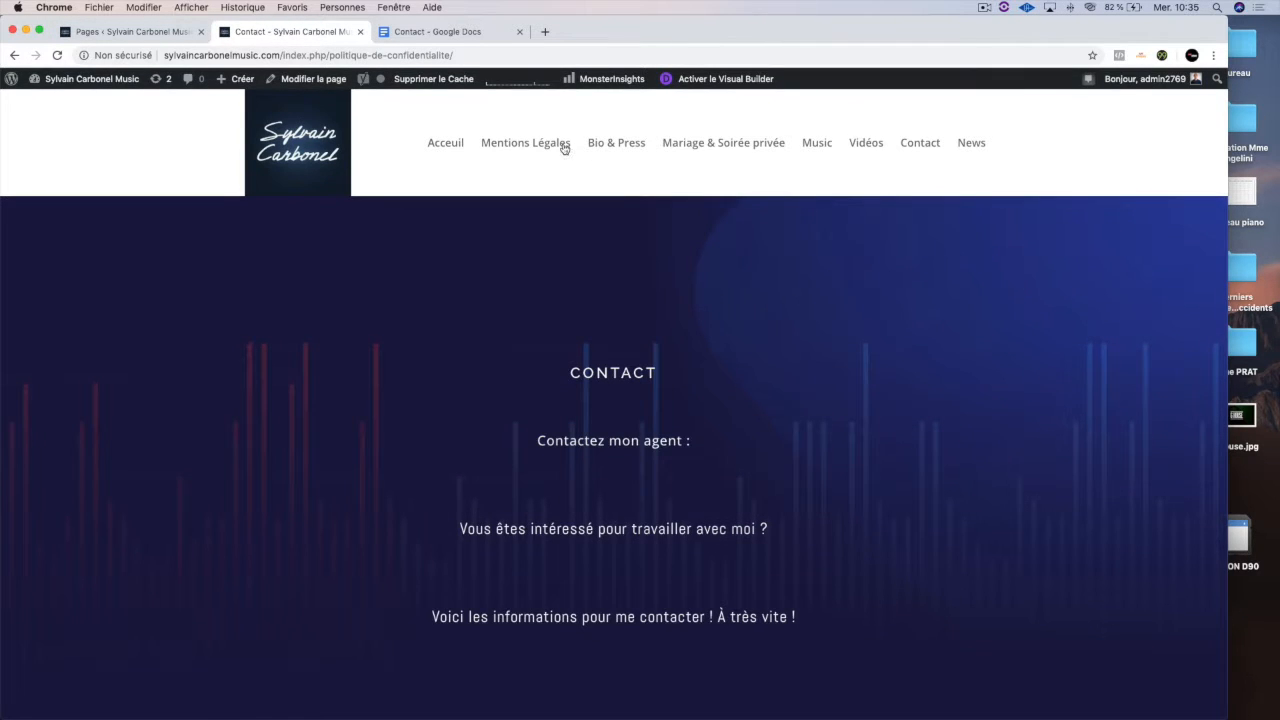
Open the live Mentions Légales page, copy its web address, and return to the WordPress dashboard.
left_click(531, 148)
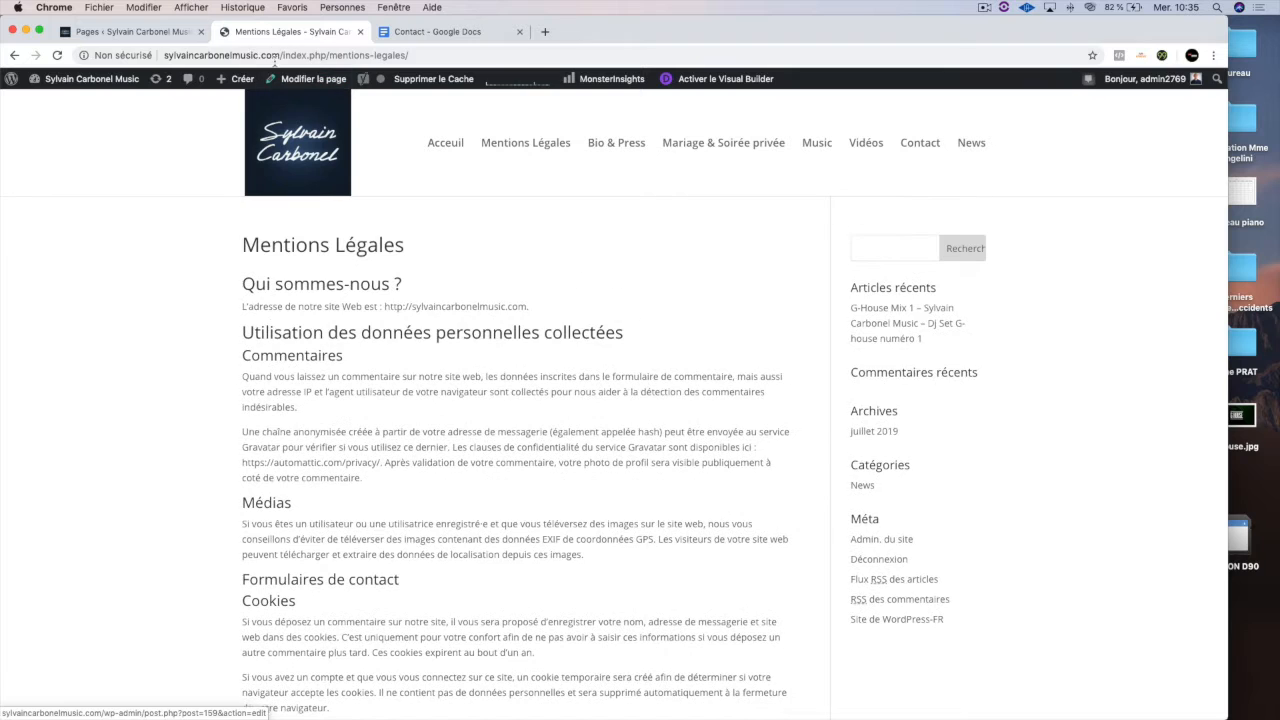
left_click(272, 55)
key("super+c")
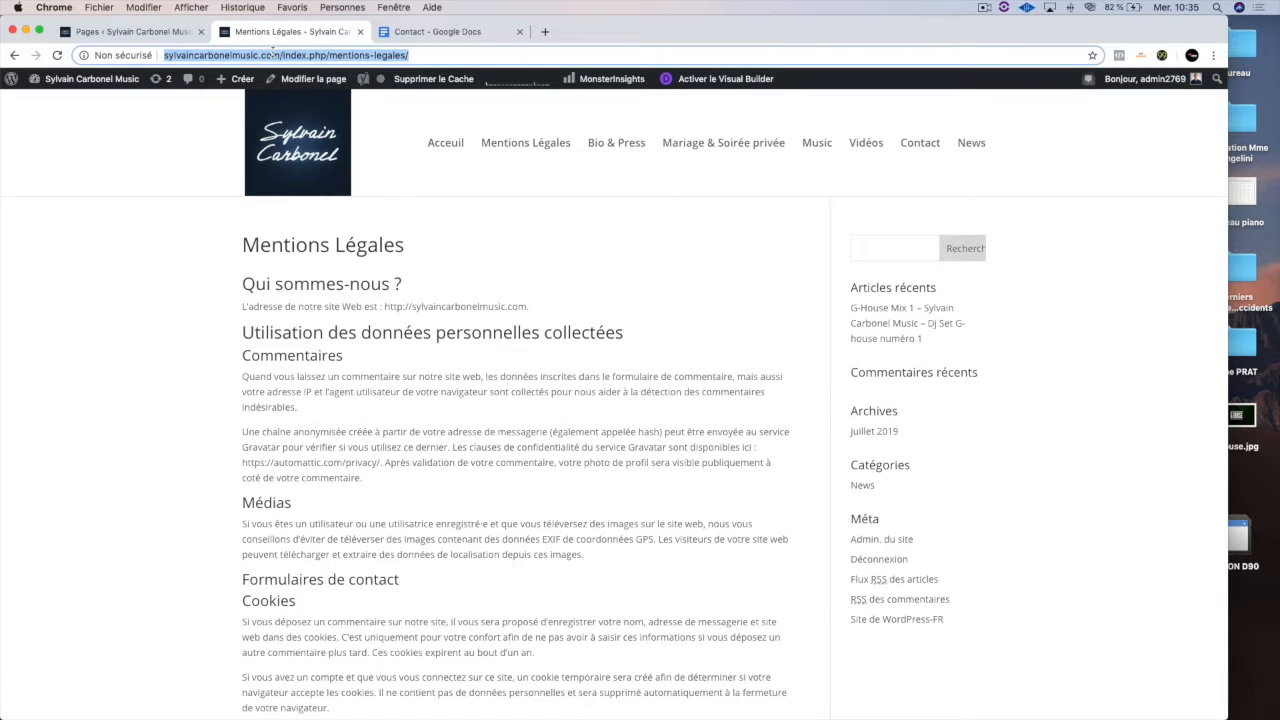
left_click(140, 32)
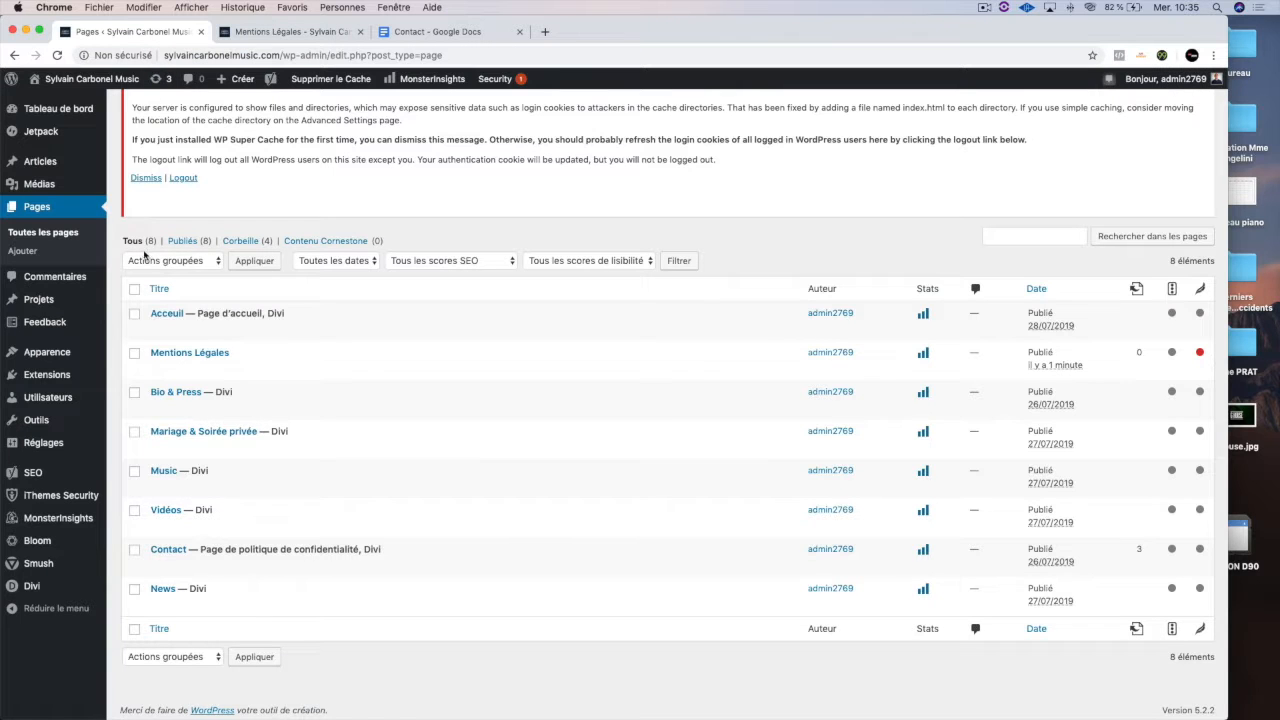
In the Contact site menu, replace the web address of the Mentions légales link with the copied page address and save the menu.
mouse_move(85, 393)
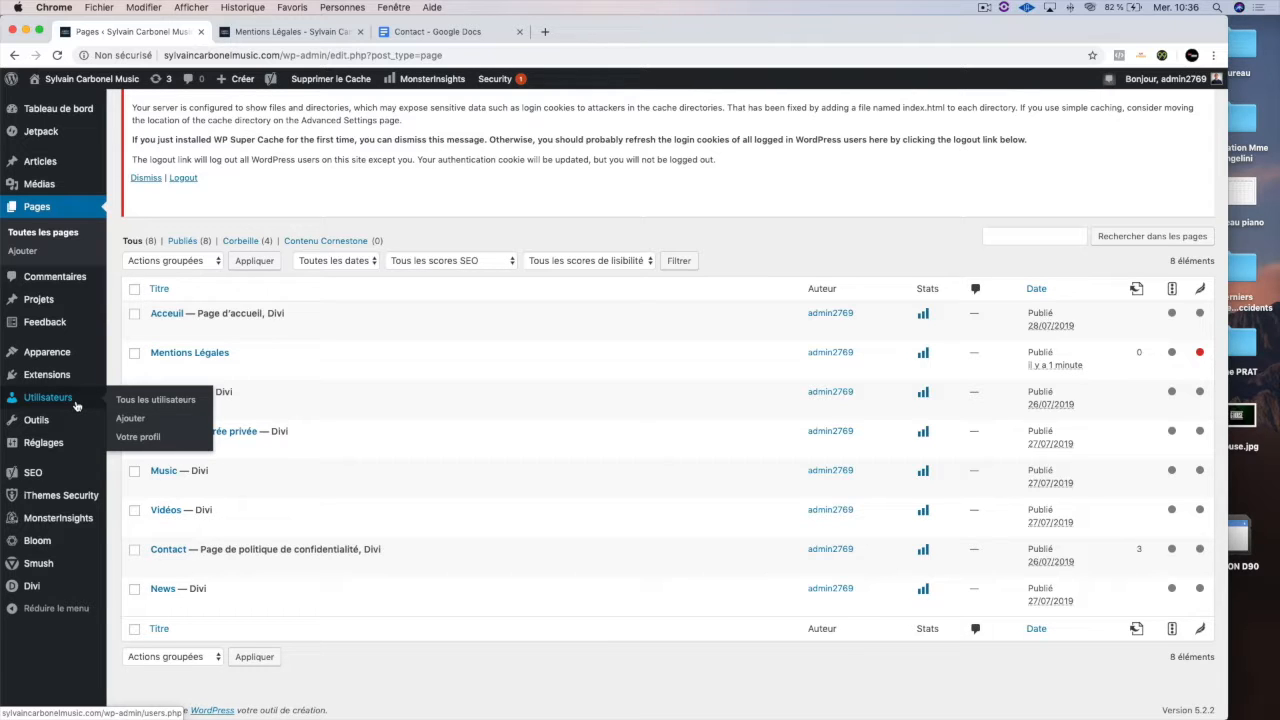
mouse_move(61, 426)
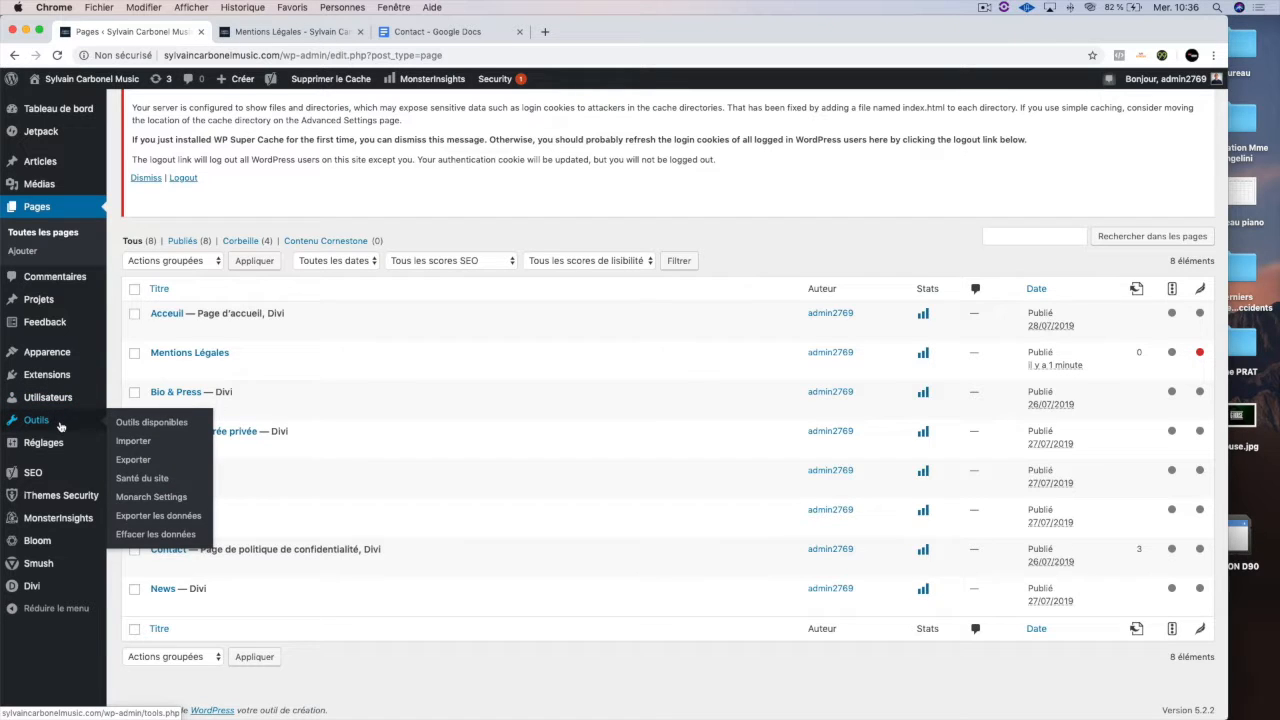
mouse_move(46, 453)
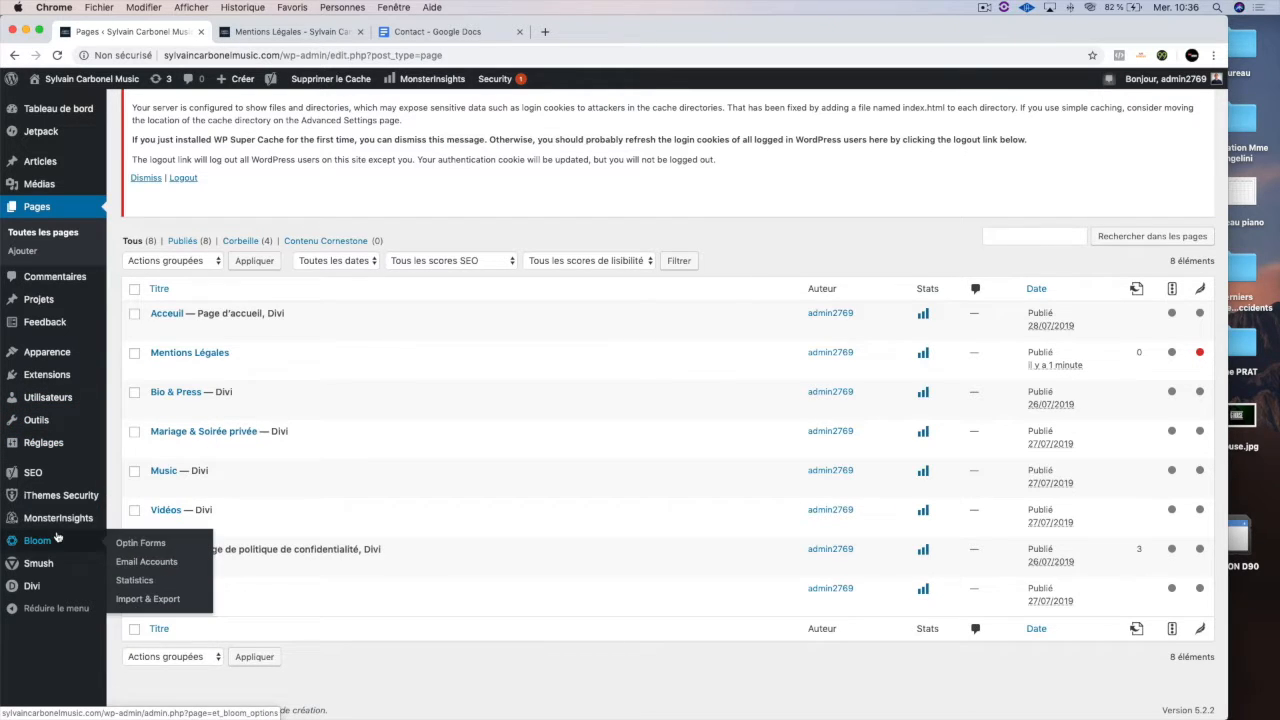
mouse_move(48, 382)
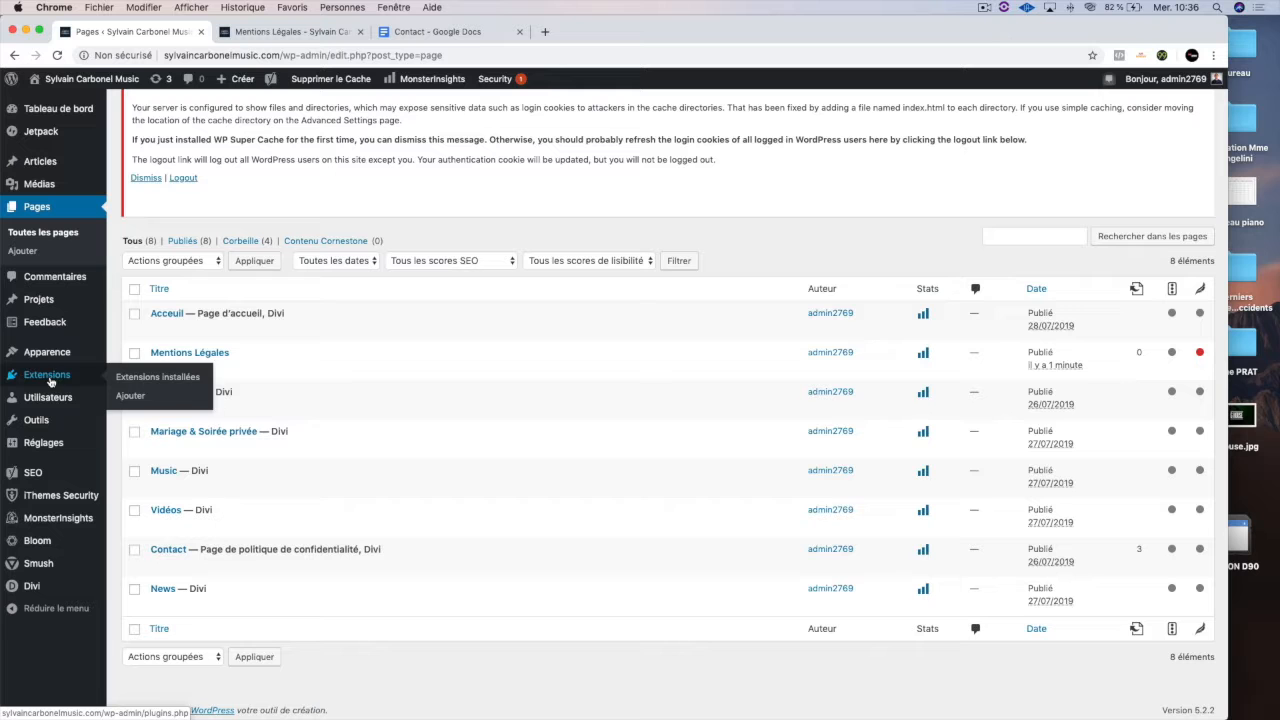
mouse_move(50, 356)
left_click(142, 412)
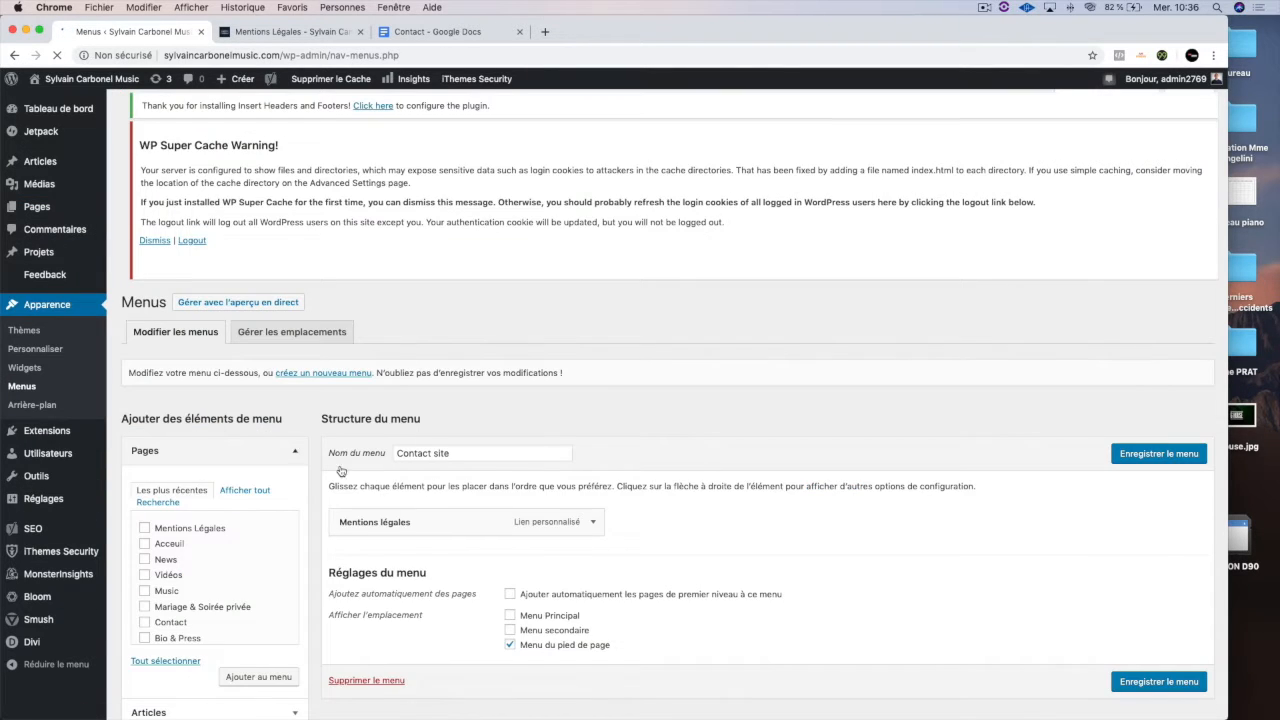
scroll(453, 513, "down", 3)
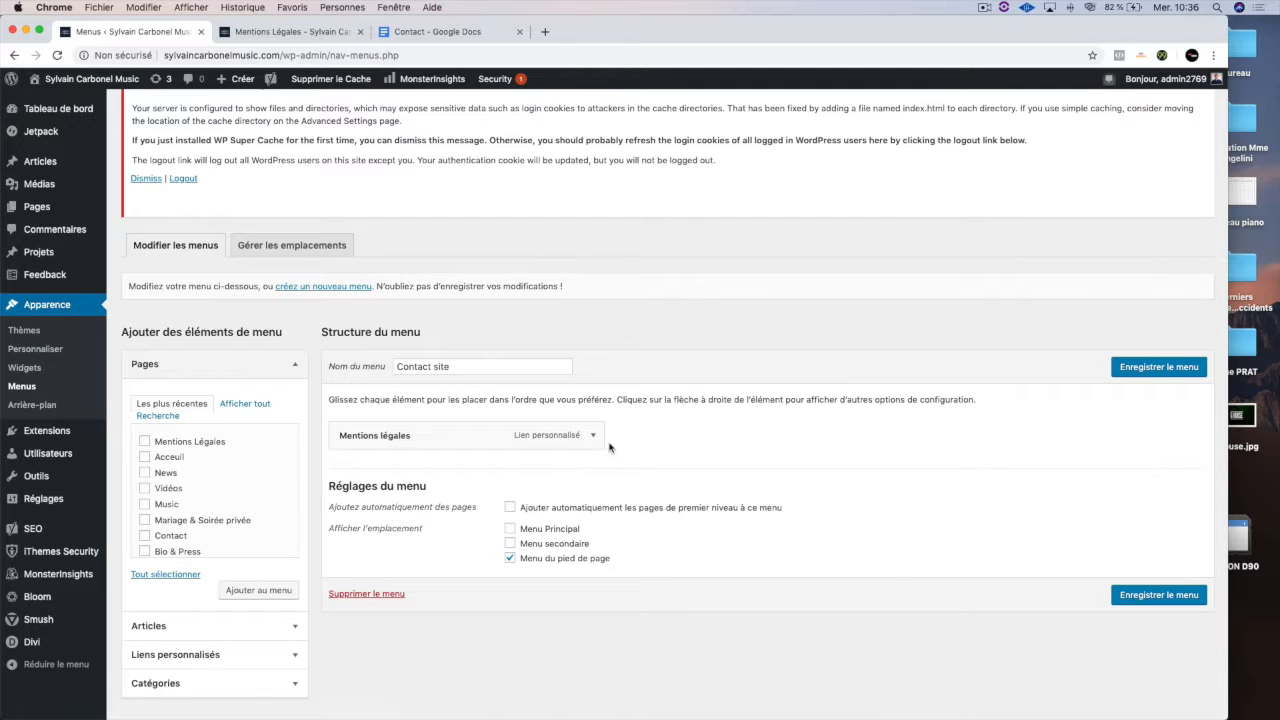
left_click(594, 437)
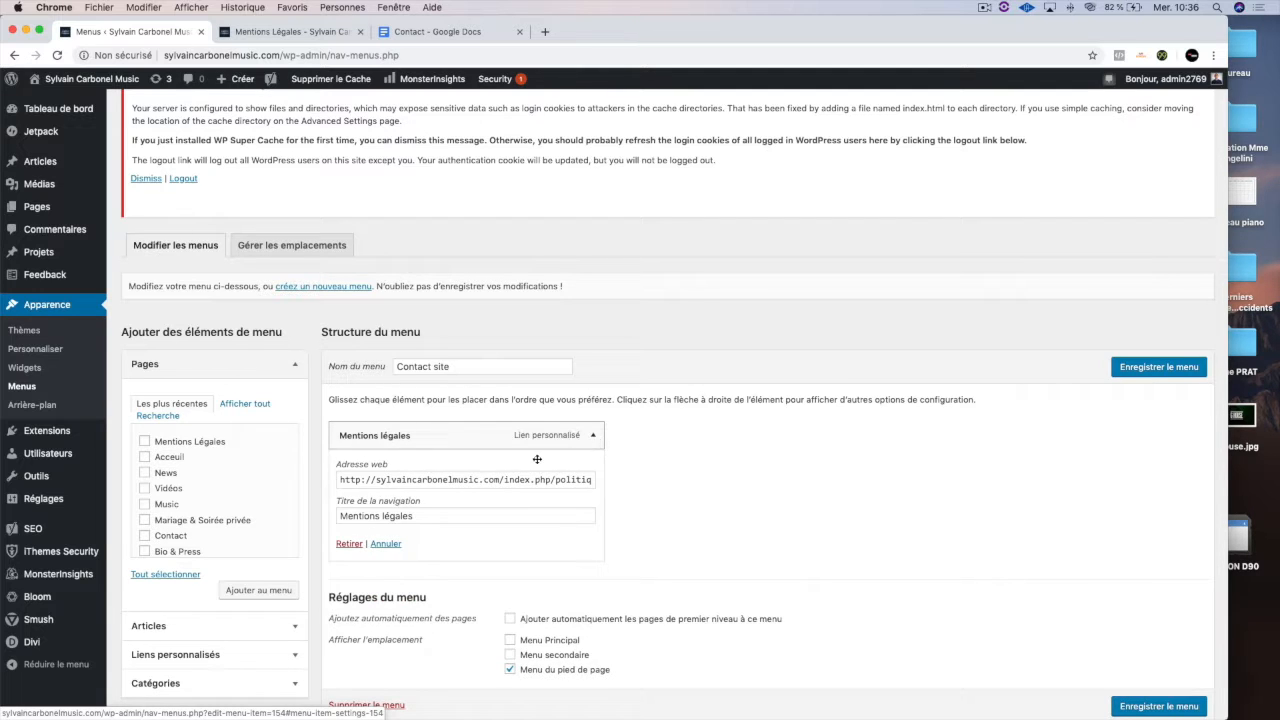
left_click(476, 480)
key("super+a")
key("super+v")
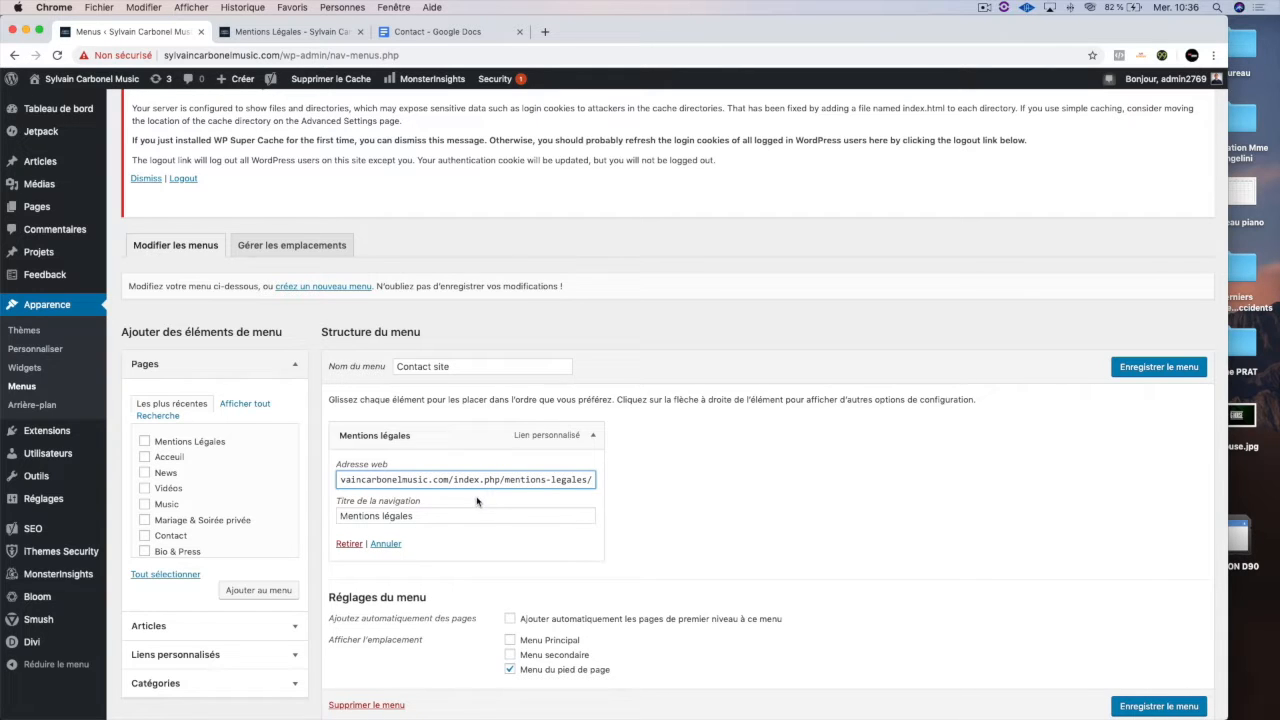
left_click(1121, 372)
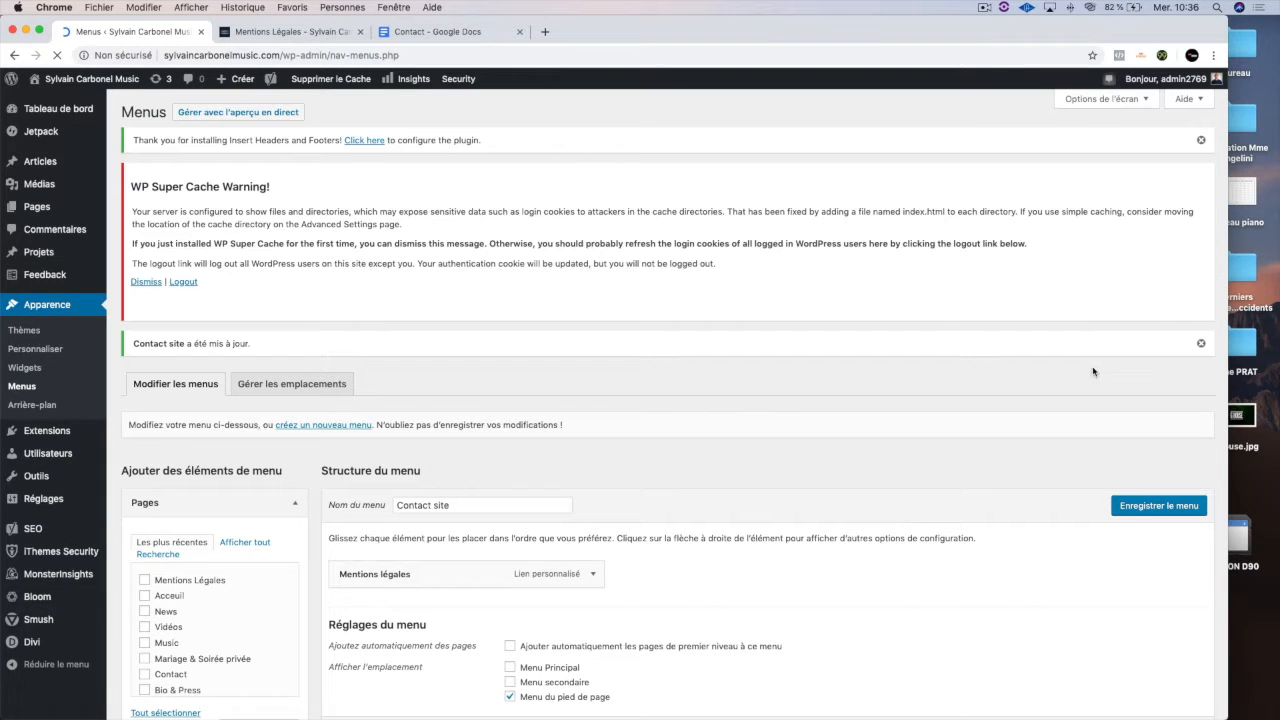
Test the Mentions légales footer link from the live site's home page.
left_click(312, 35)
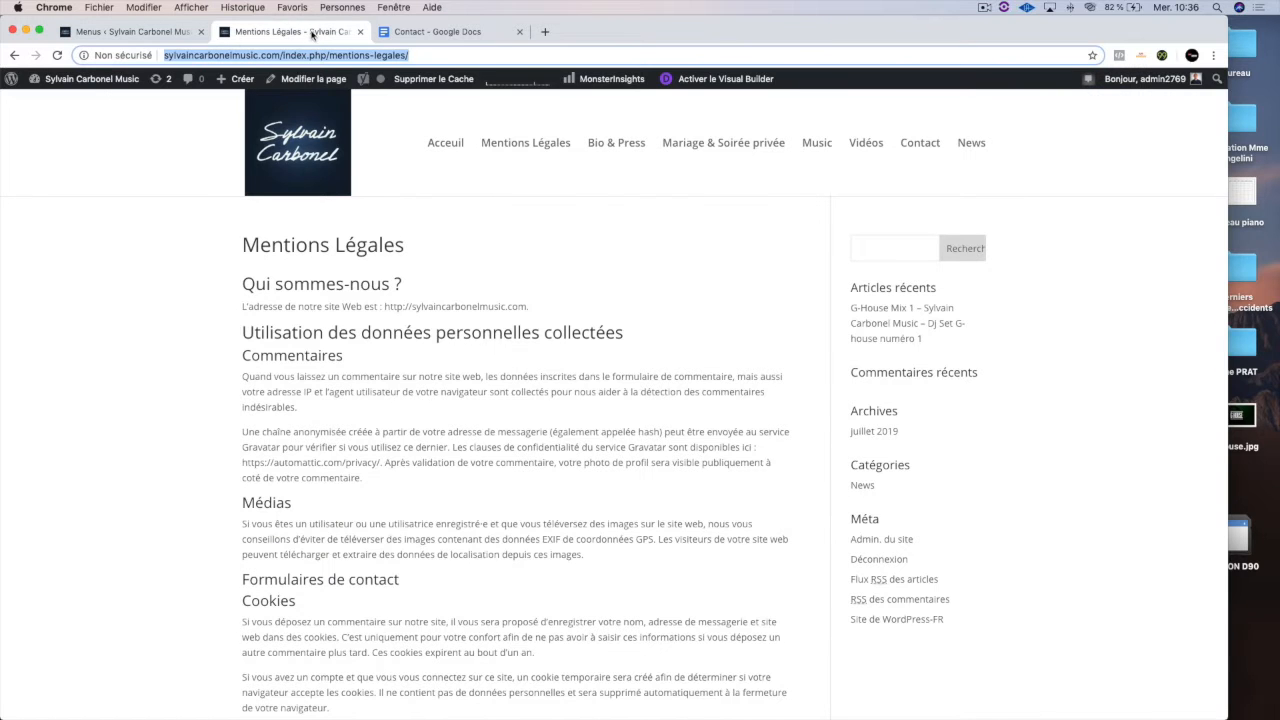
mouse_move(80, 80)
left_click(447, 144)
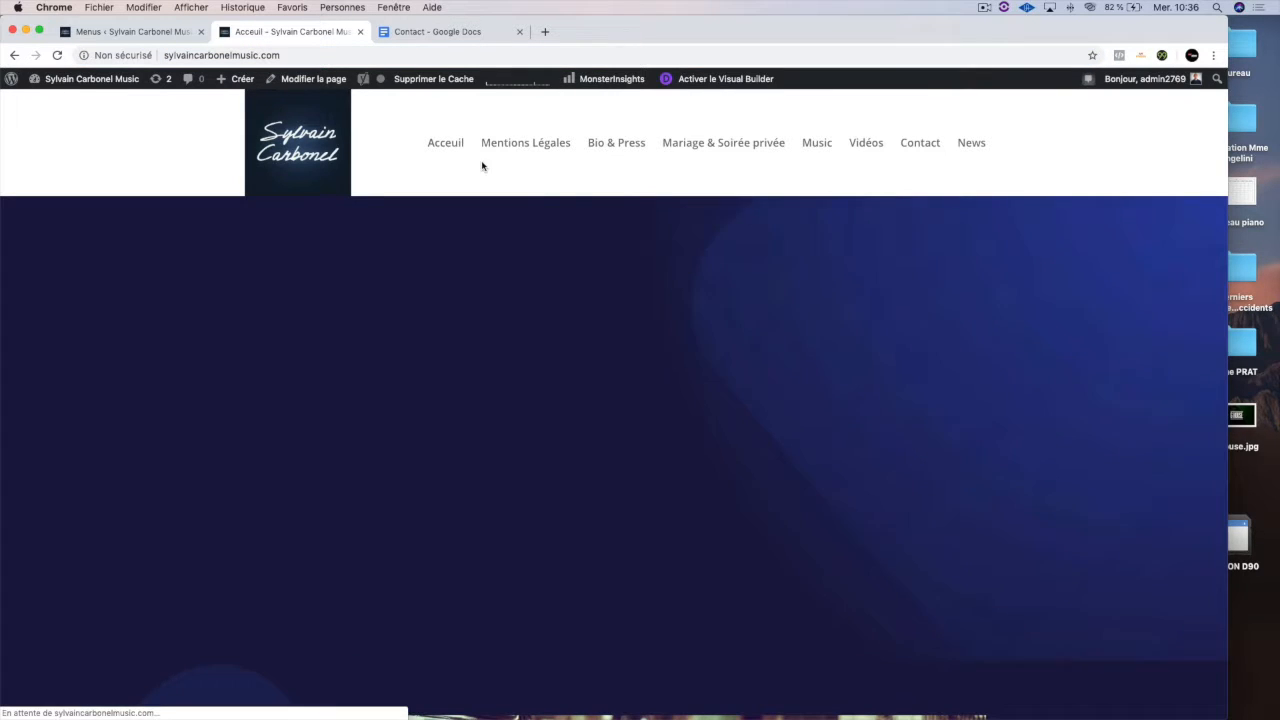
scroll(720, 277, "down", 20)
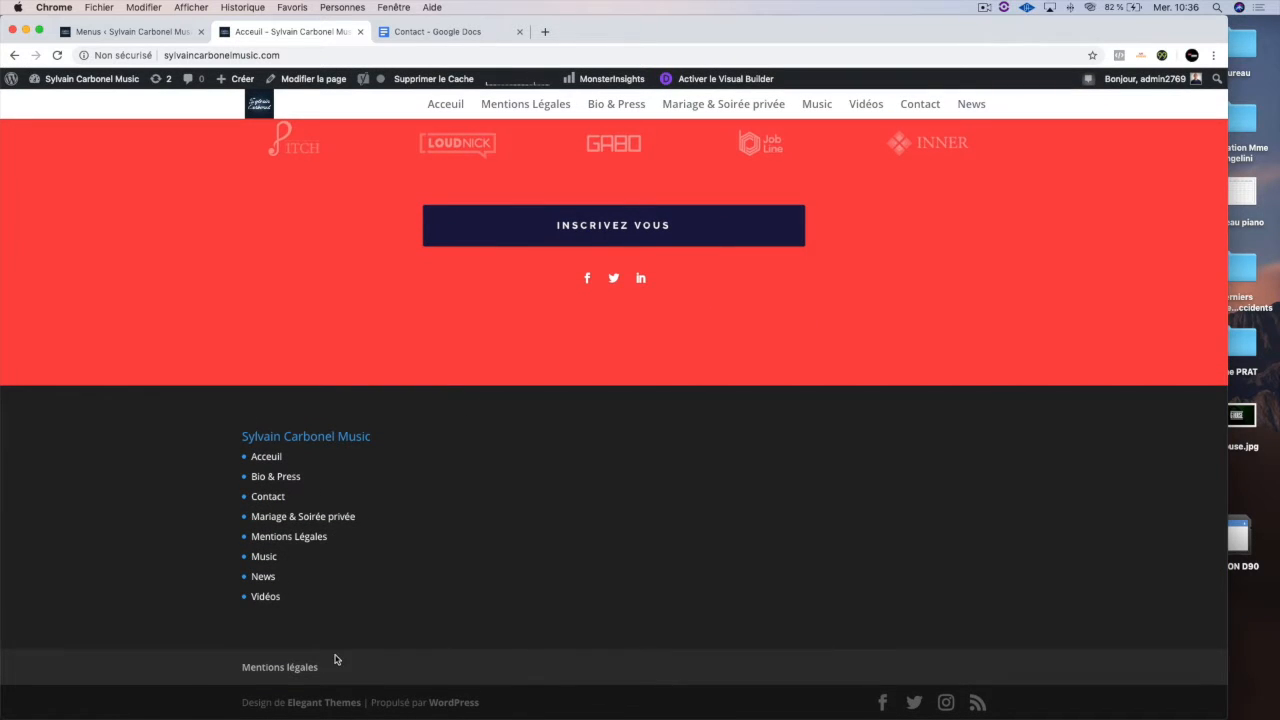
left_click(294, 668)
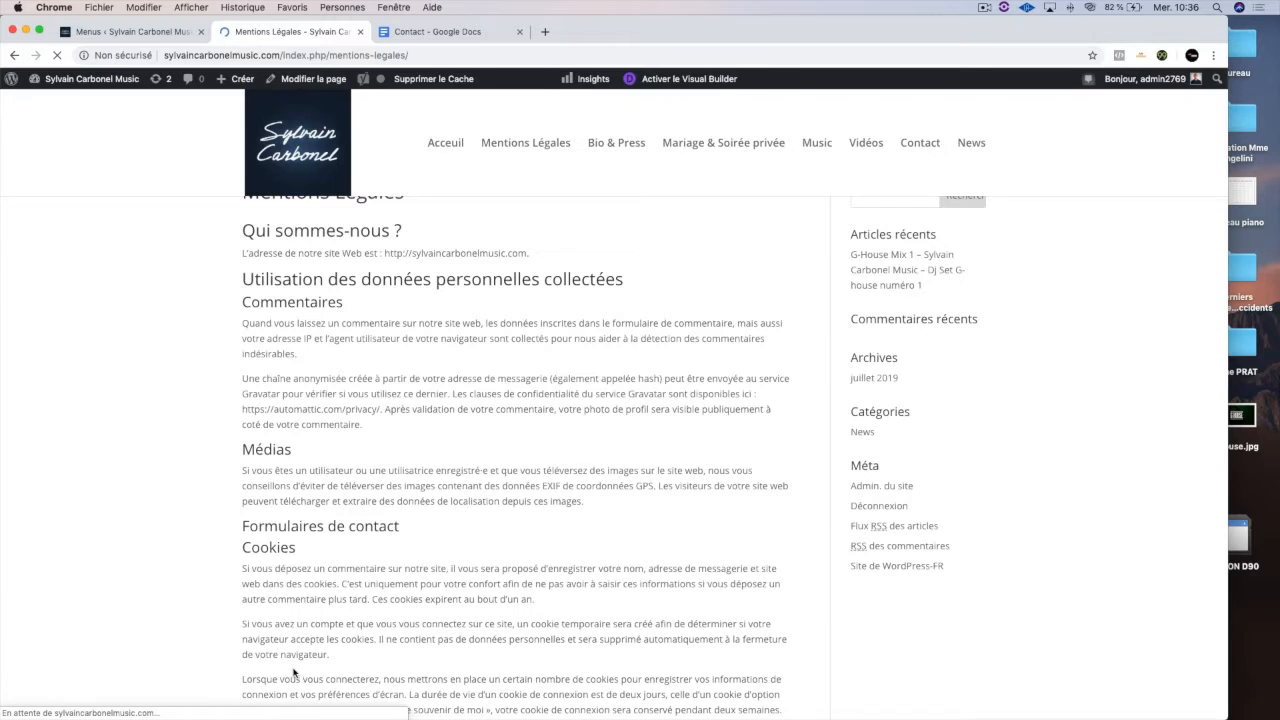
Examine the live Contact page's main menu and footer for the Mentions Légales entries.
left_click(440, 146)
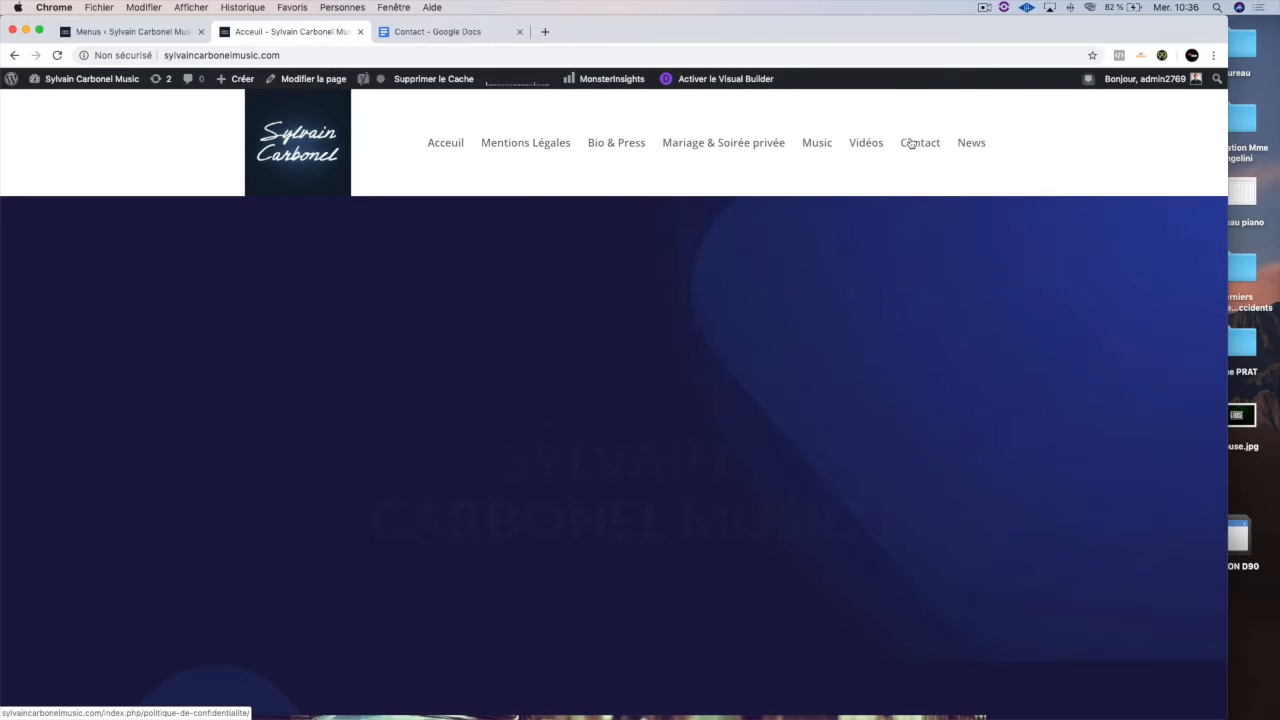
left_click(918, 143)
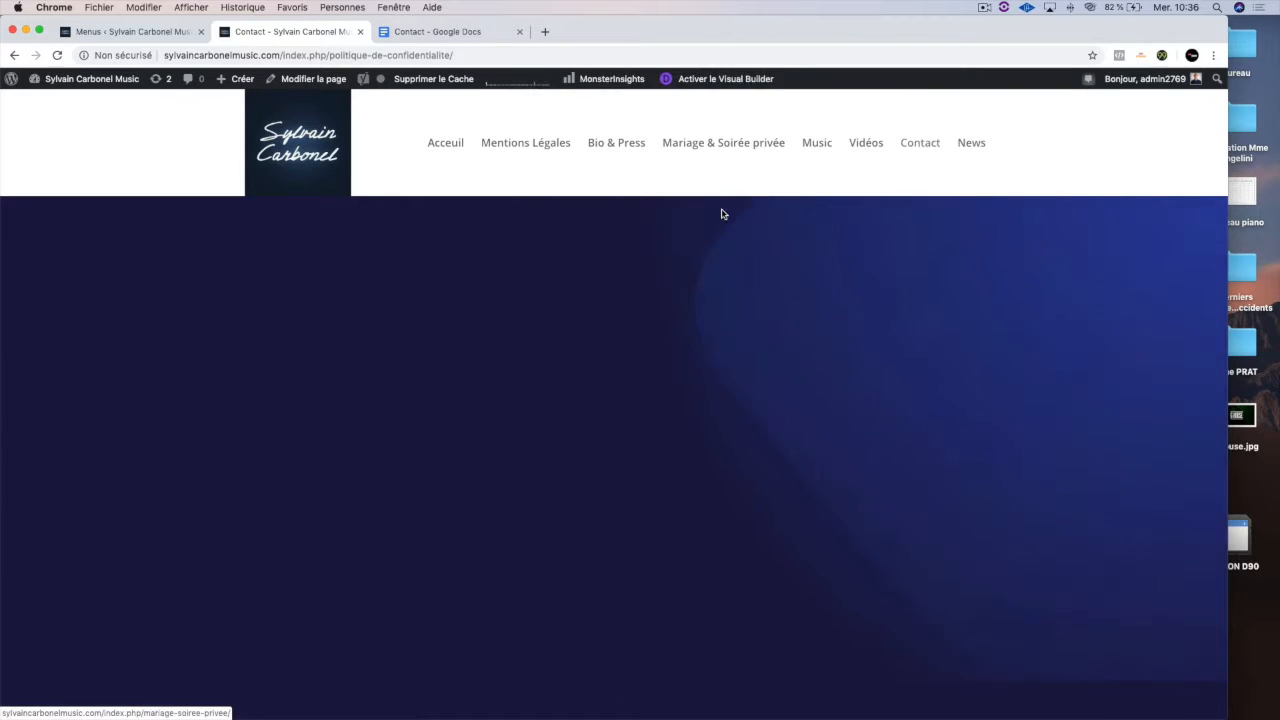
scroll(634, 412, "down", 5)
scroll(632, 410, "down", 2)
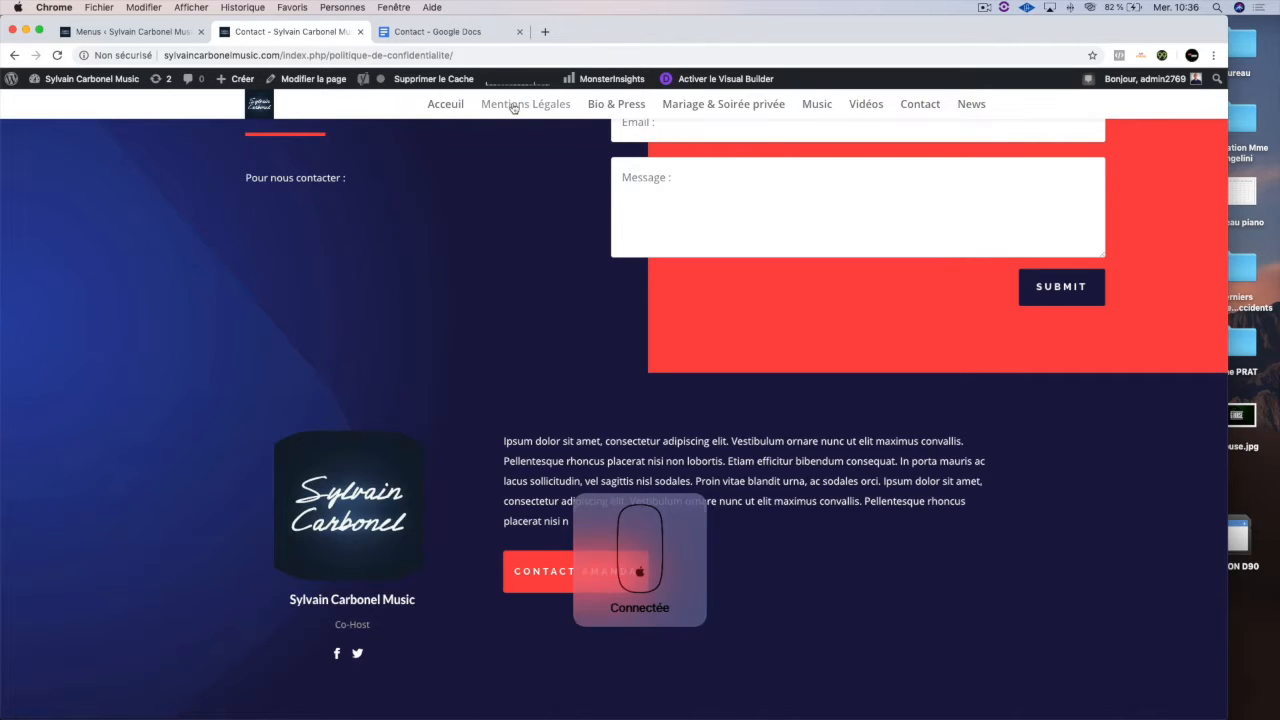
scroll(491, 249, "down", 5)
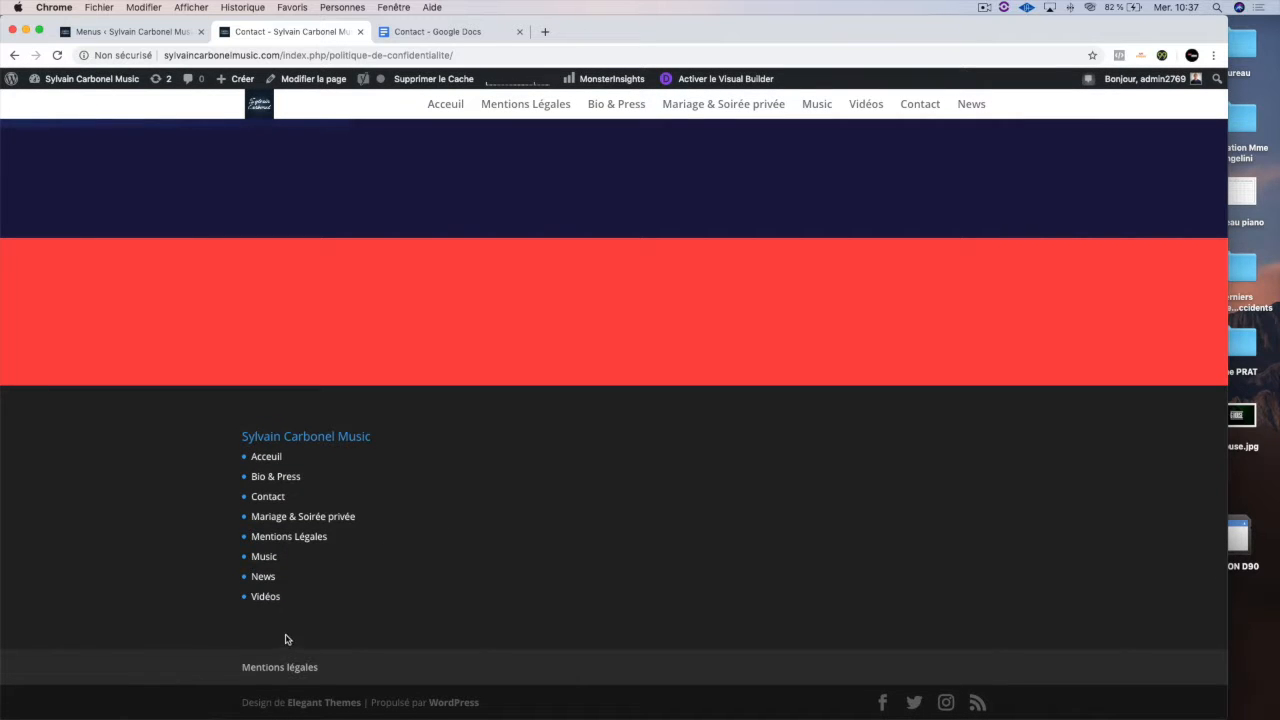
scroll(349, 514, "up", 10)
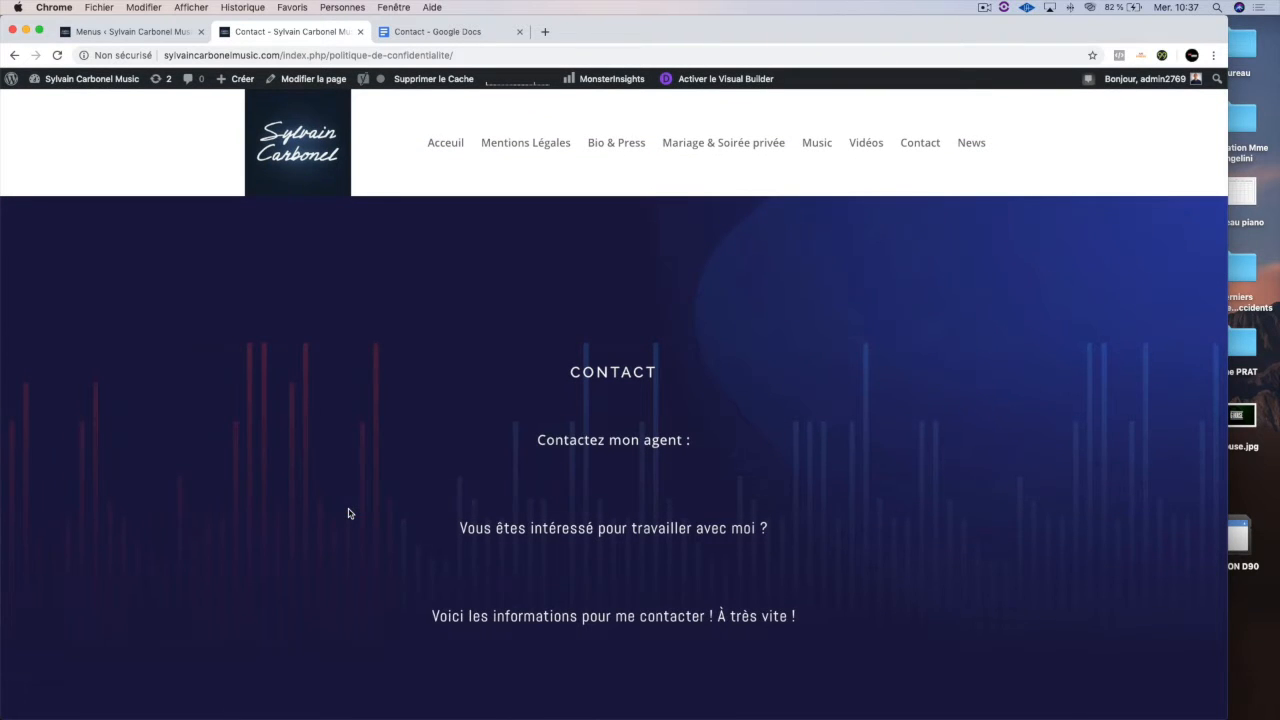
Open the Mentions Légales page for editing from the page list, set its order to 8, and update it.
left_click(136, 32)
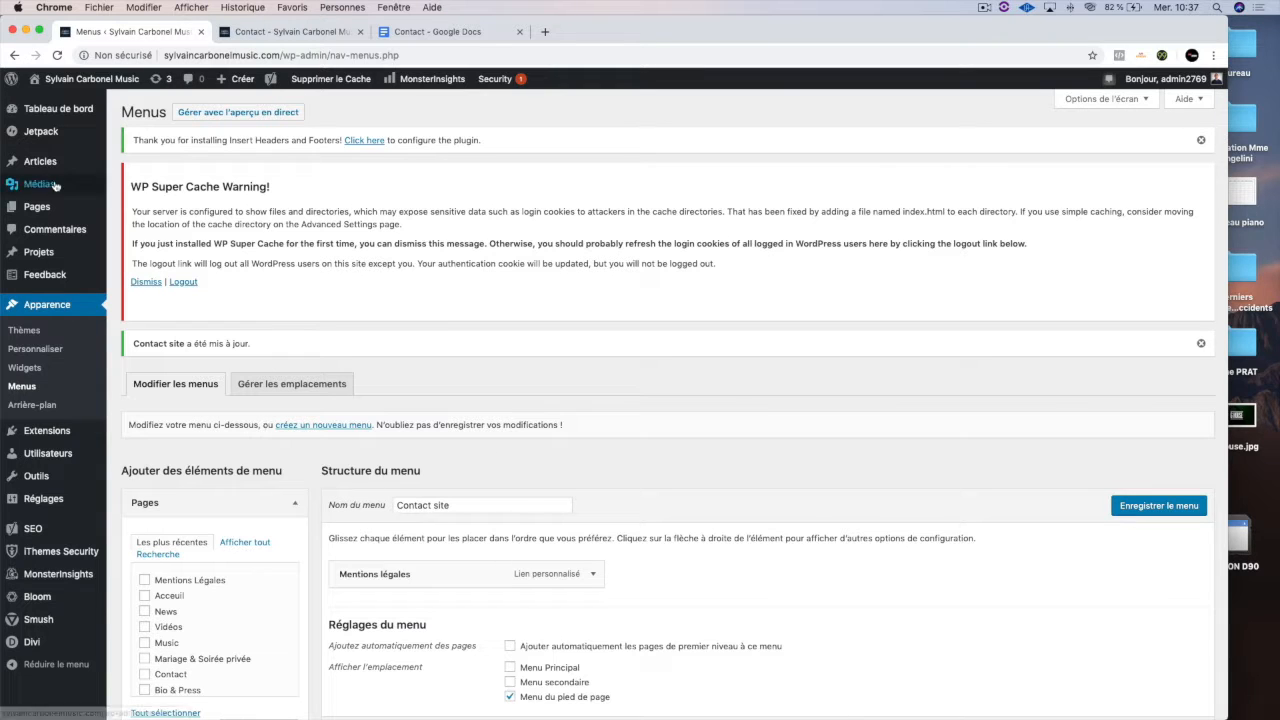
left_click(1153, 507)
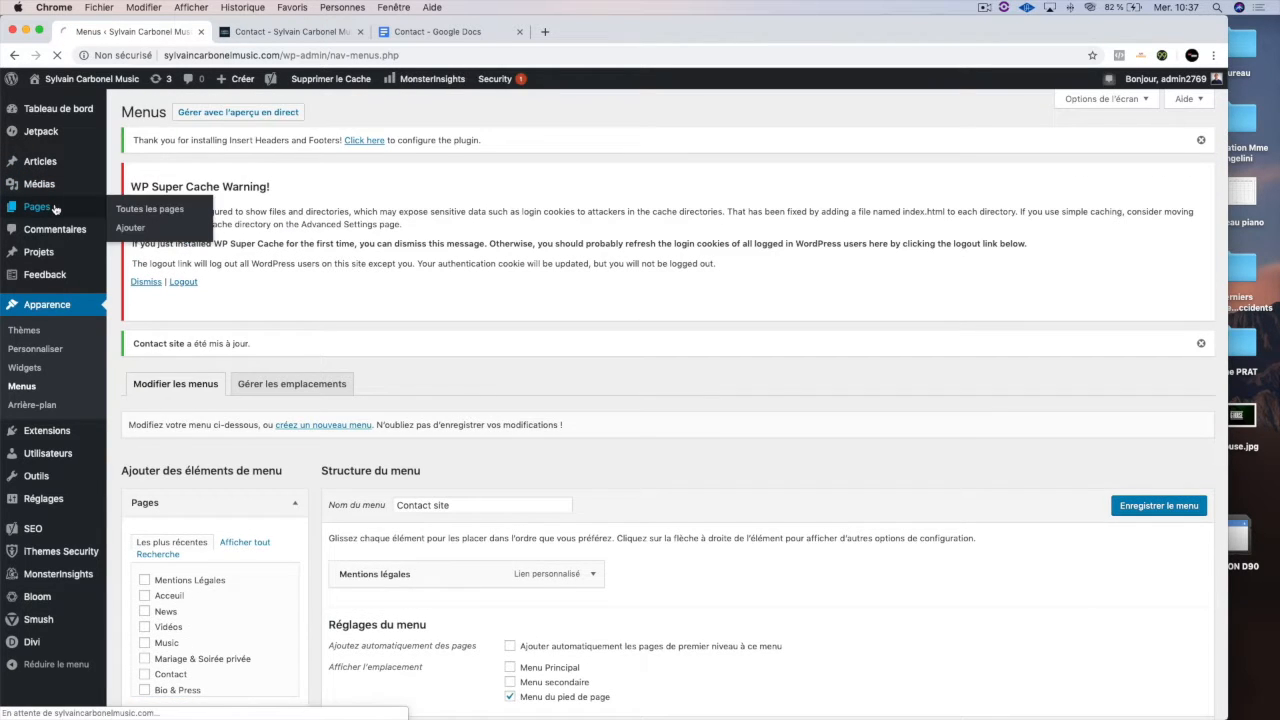
left_click(55, 207)
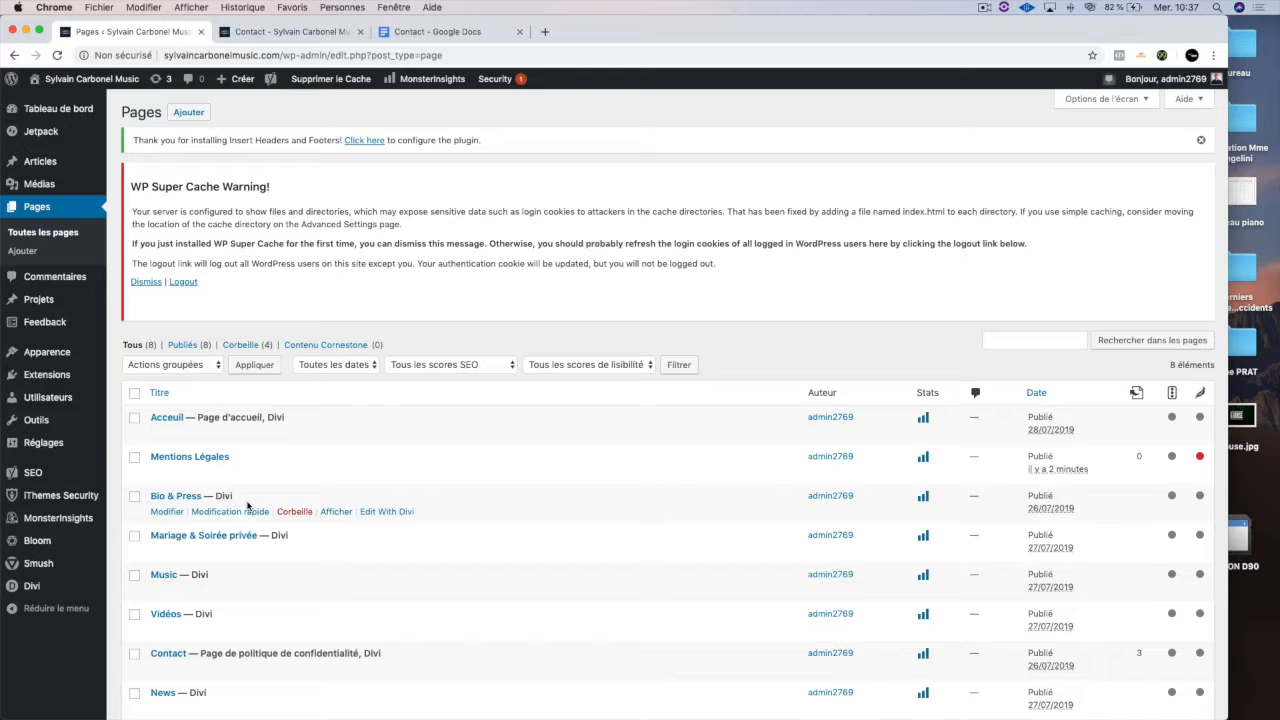
scroll(250, 505, "down", 2)
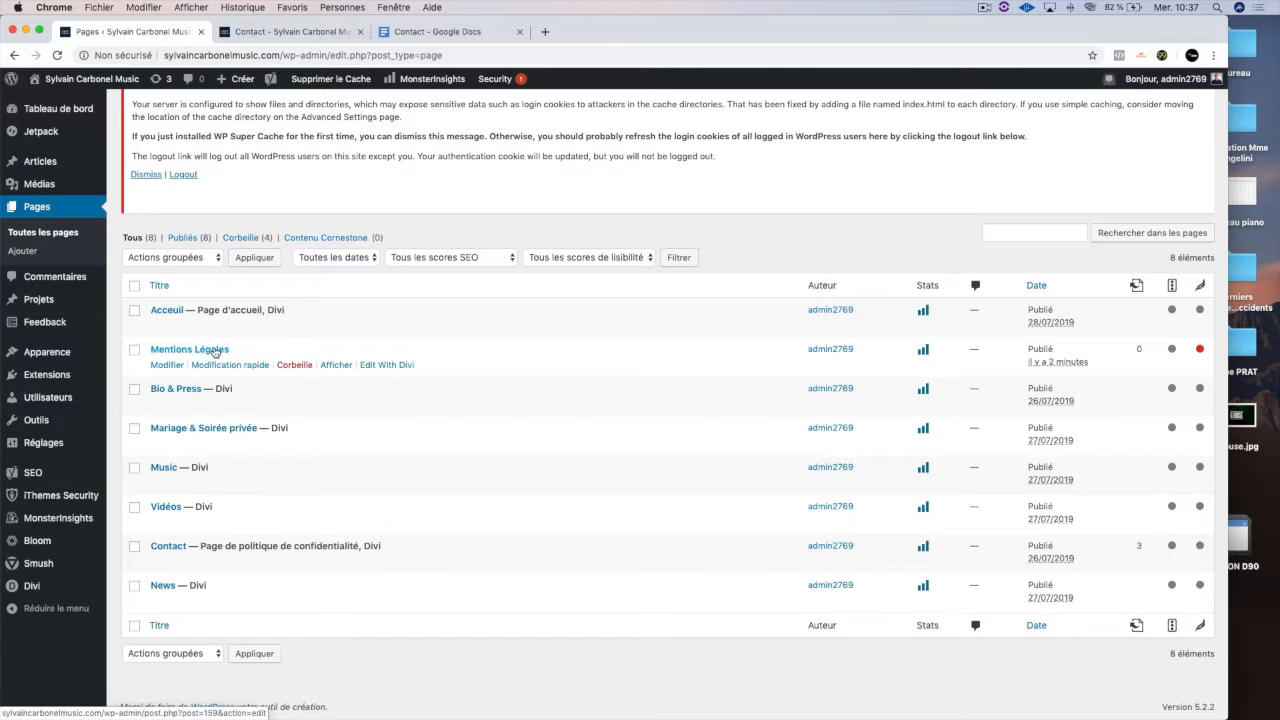
left_click(167, 366)
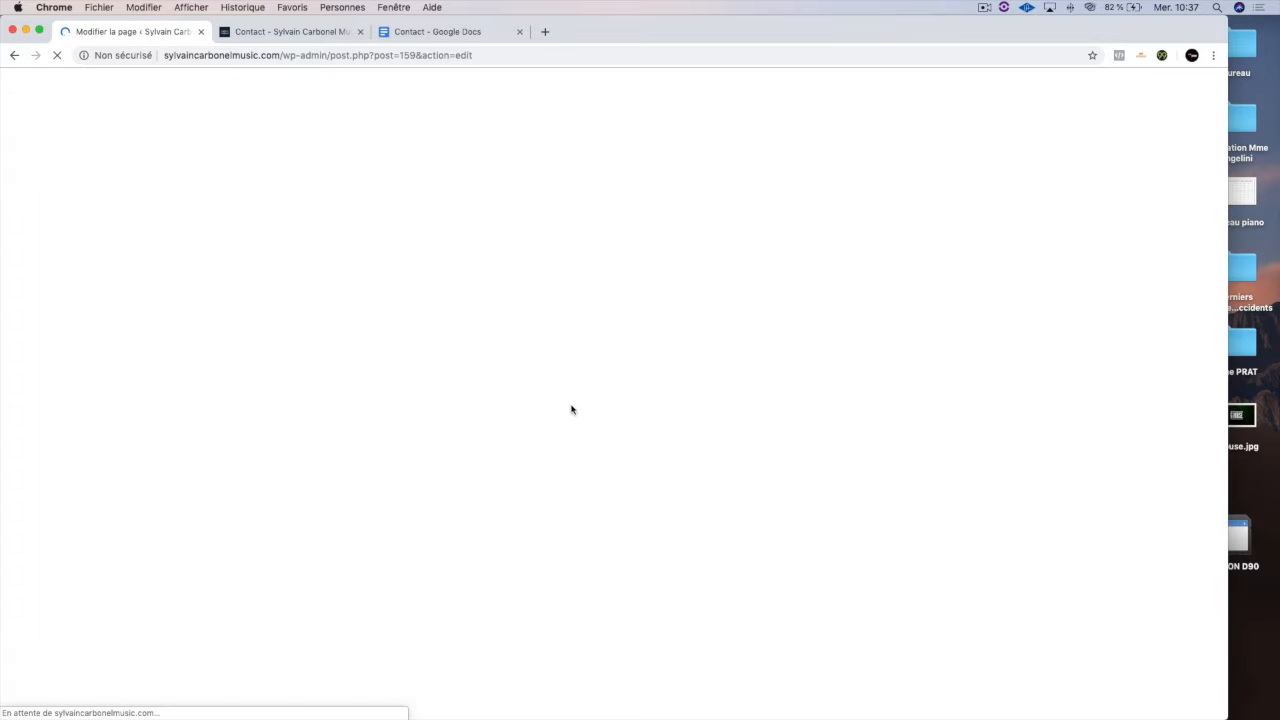
scroll(969, 443, "down", 5)
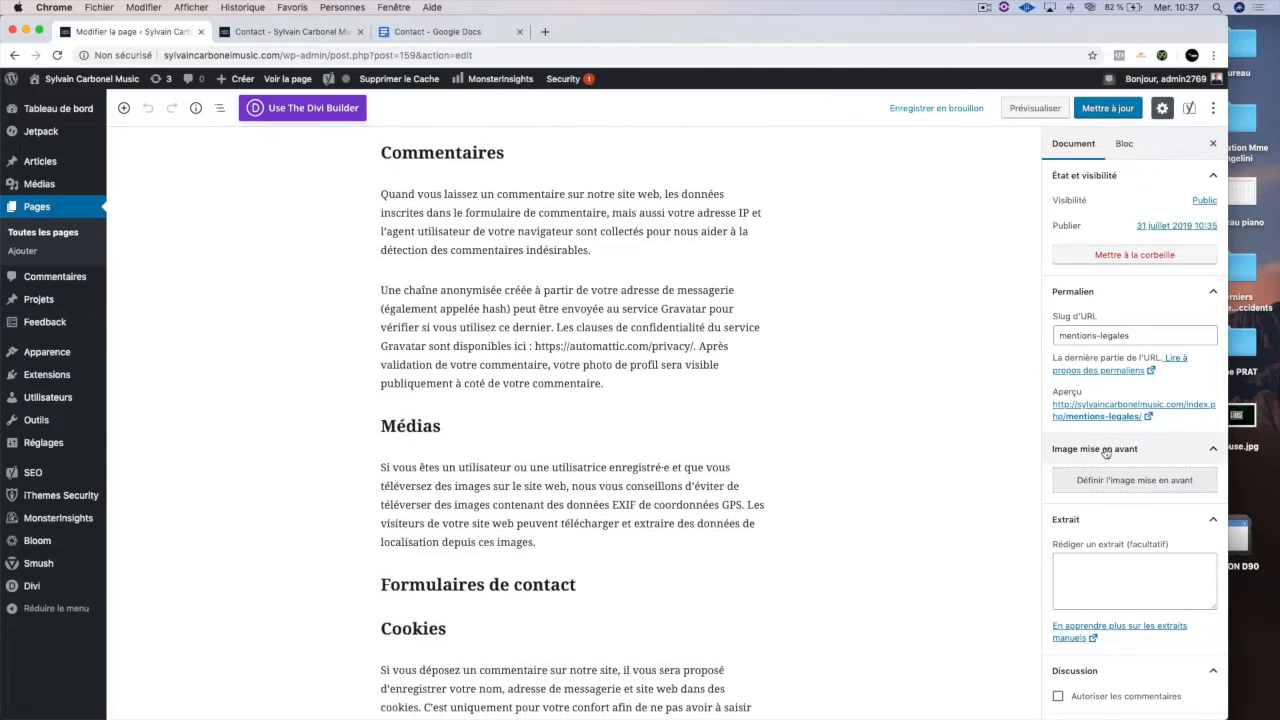
scroll(1105, 452, "down", 5)
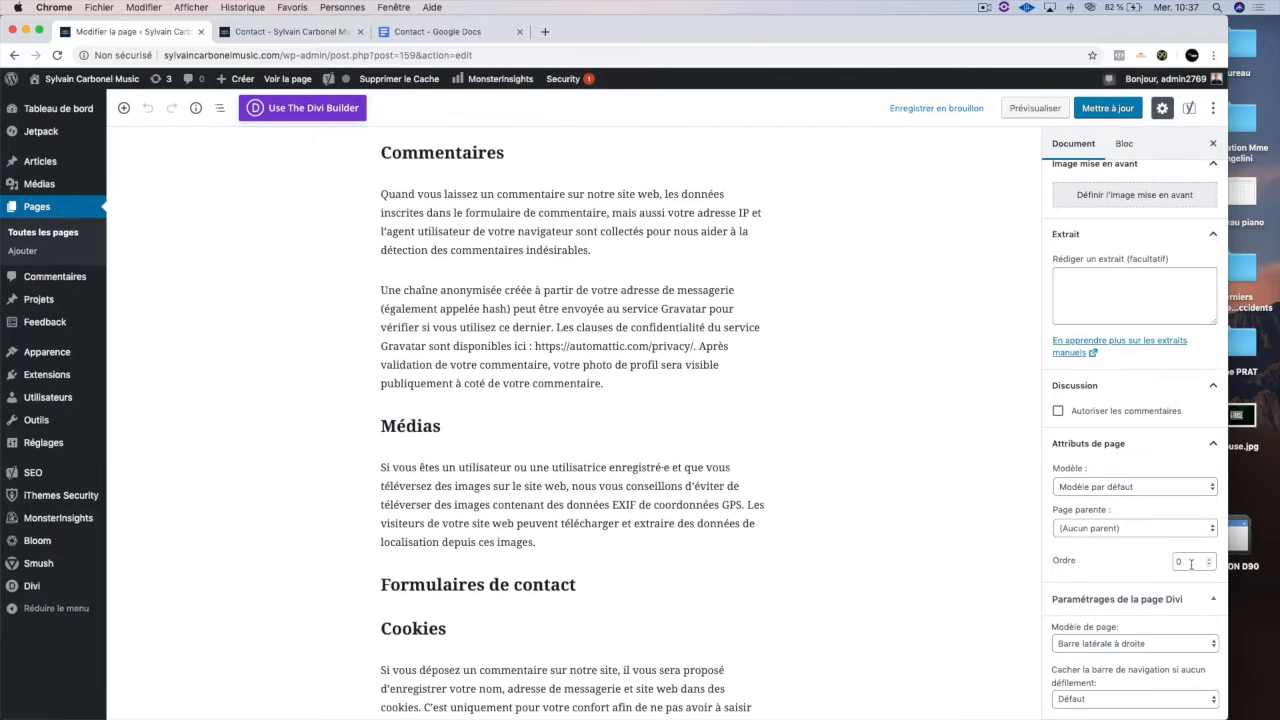
triple_click(1210, 560)
left_click(1114, 110)
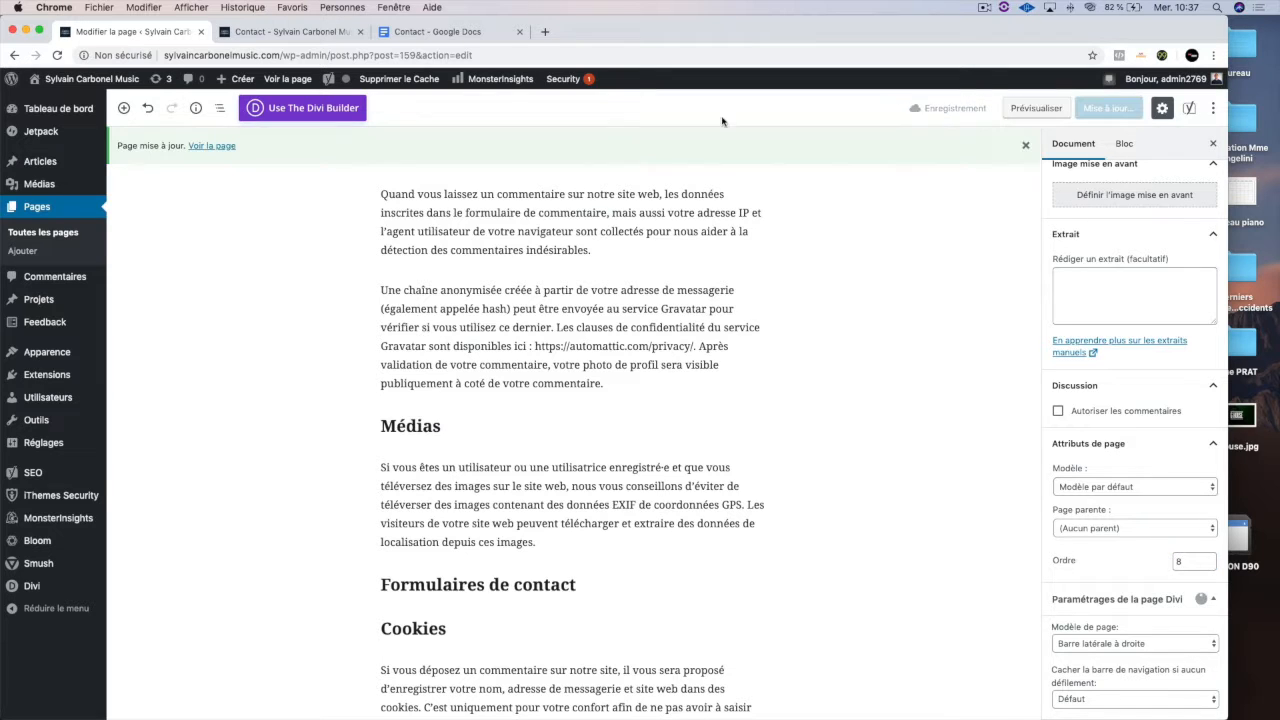
Check the position of Mentions Légales in the reloaded Contact page's main menu and footer.
left_click(337, 33)
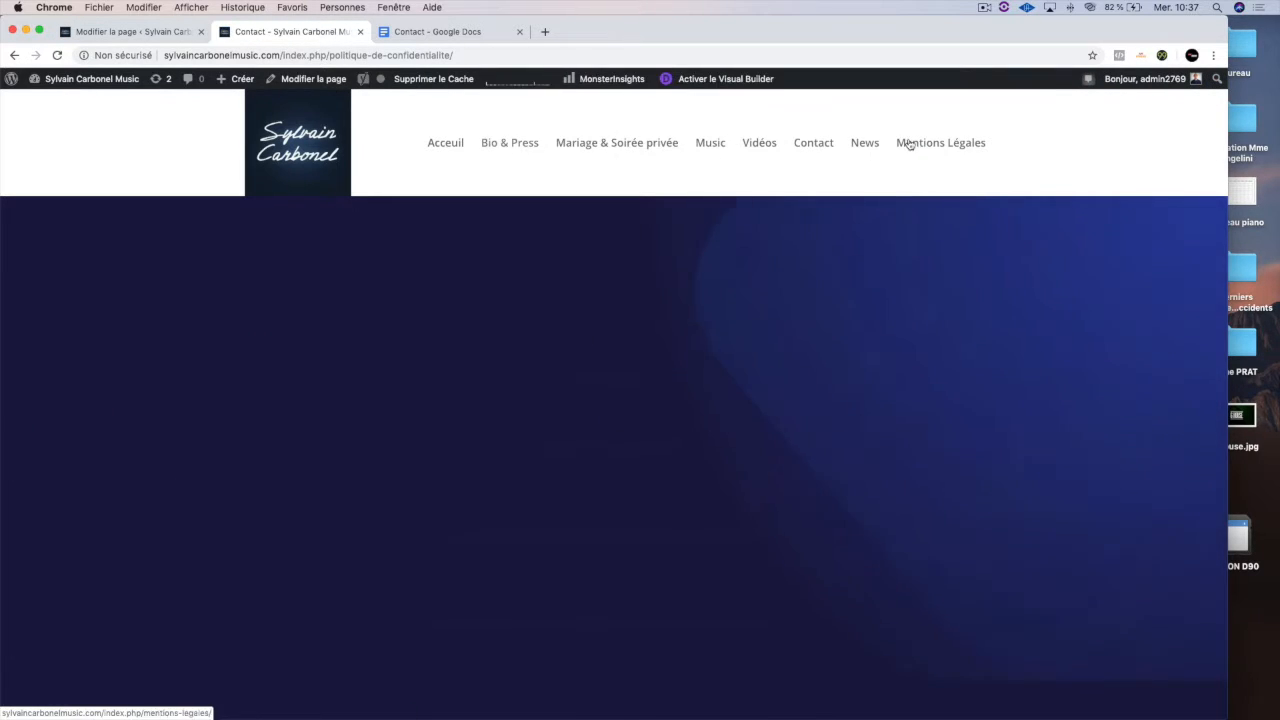
scroll(806, 391, "down", 5)
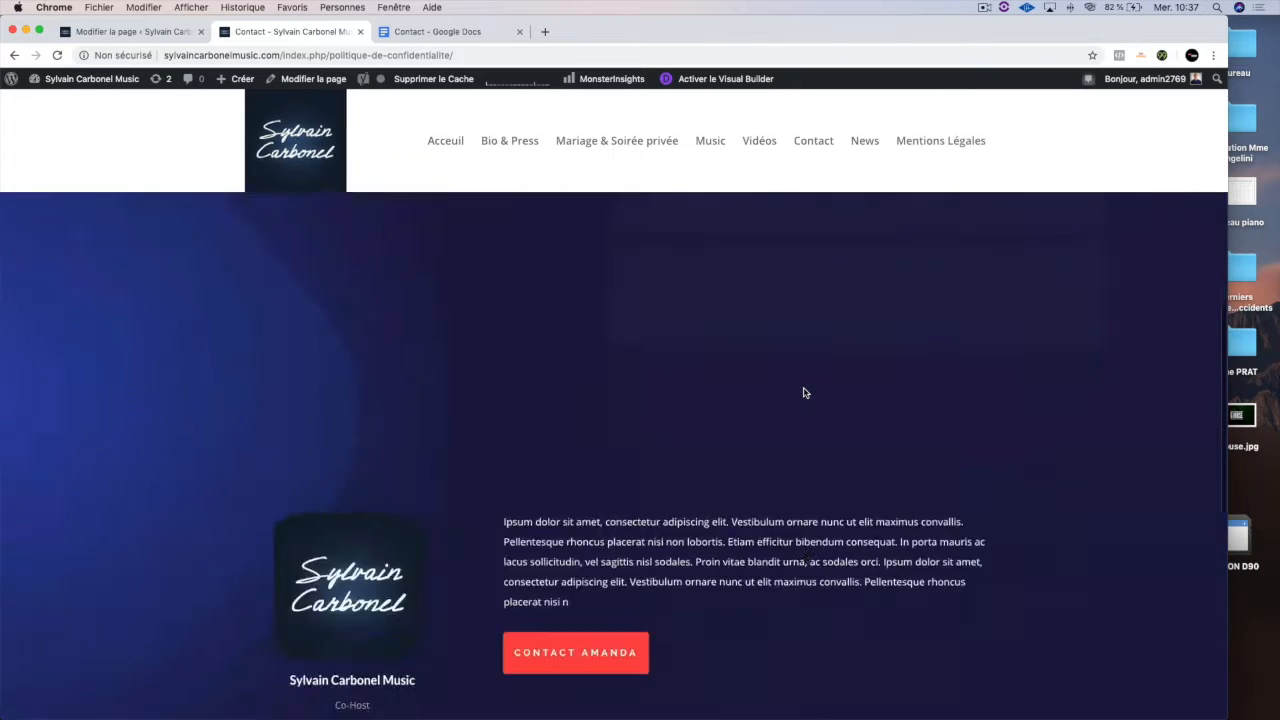
scroll(804, 392, "down", 5)
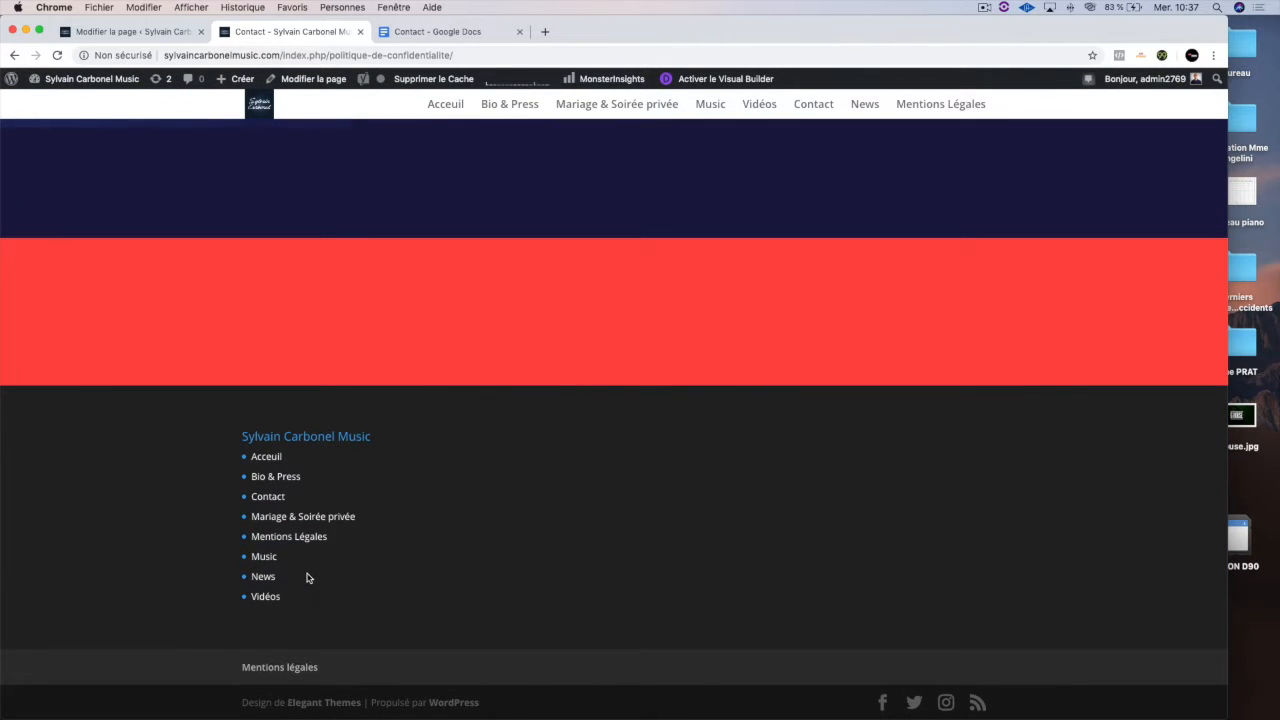
scroll(312, 535, "up", 10)
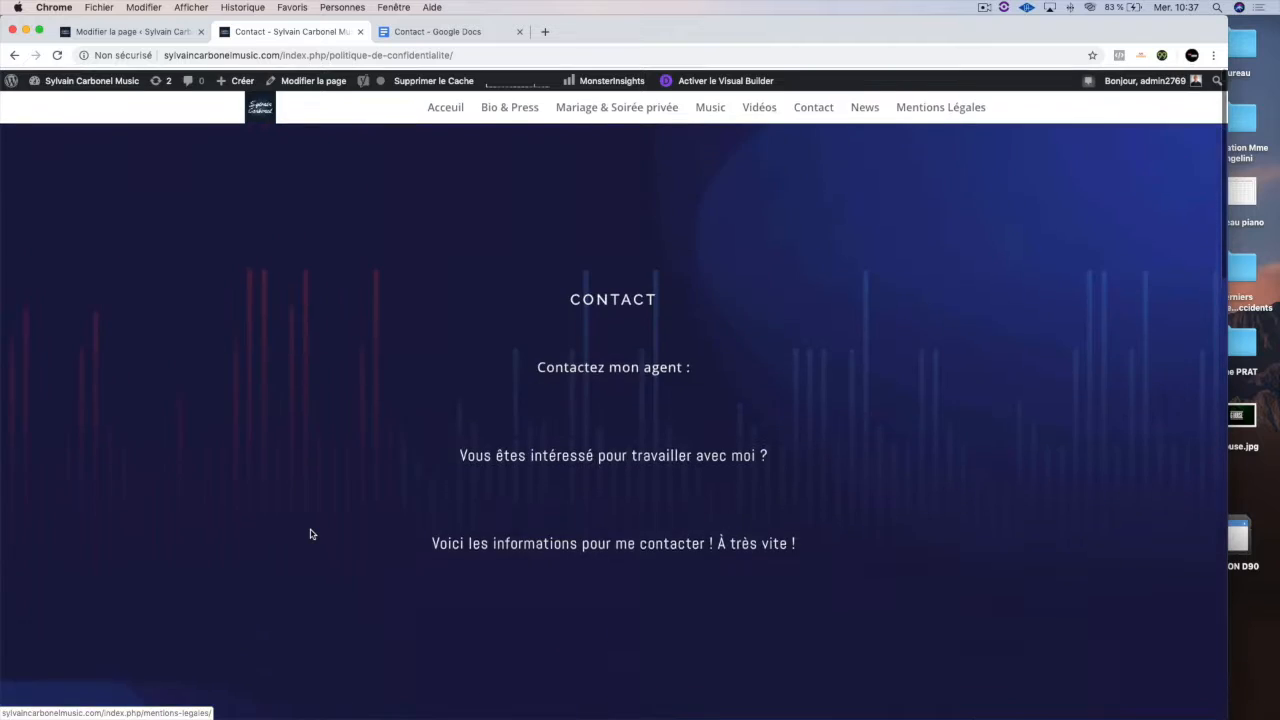
Exclude the Mentions Légales page from the navigation bar in the Divi theme options and save the changes.
left_click(101, 32)
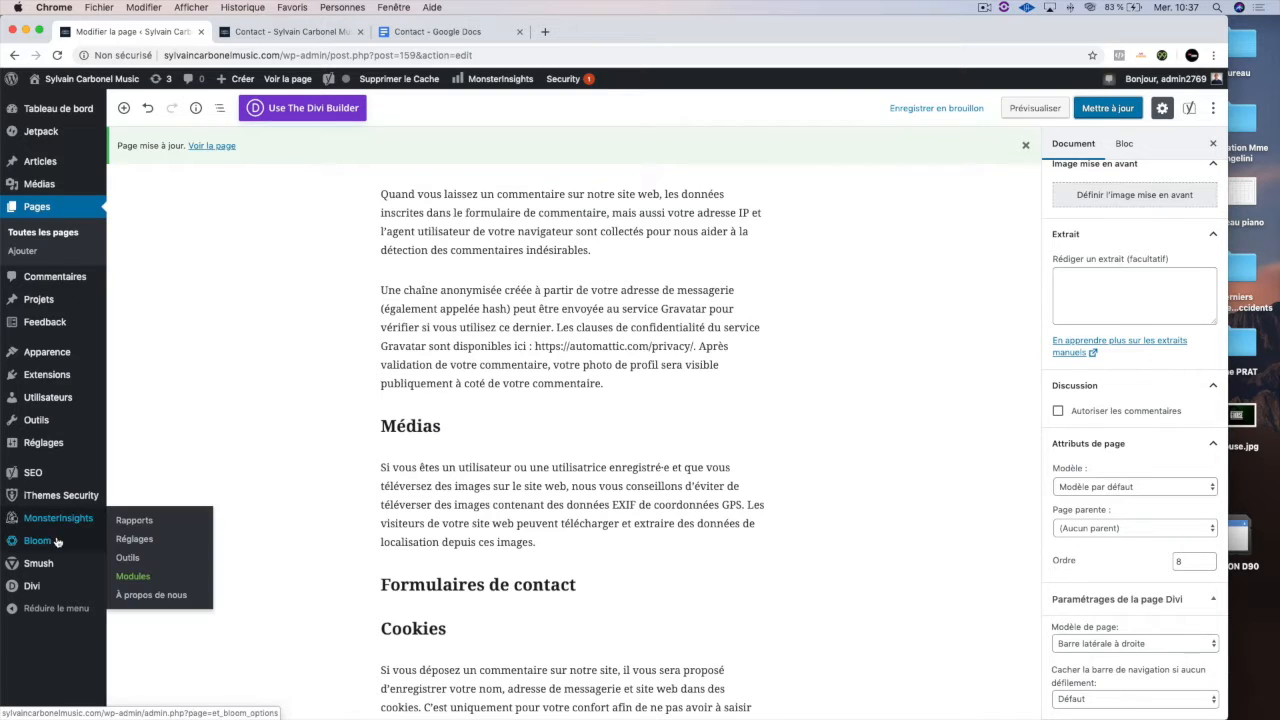
mouse_move(62, 508)
mouse_move(42, 588)
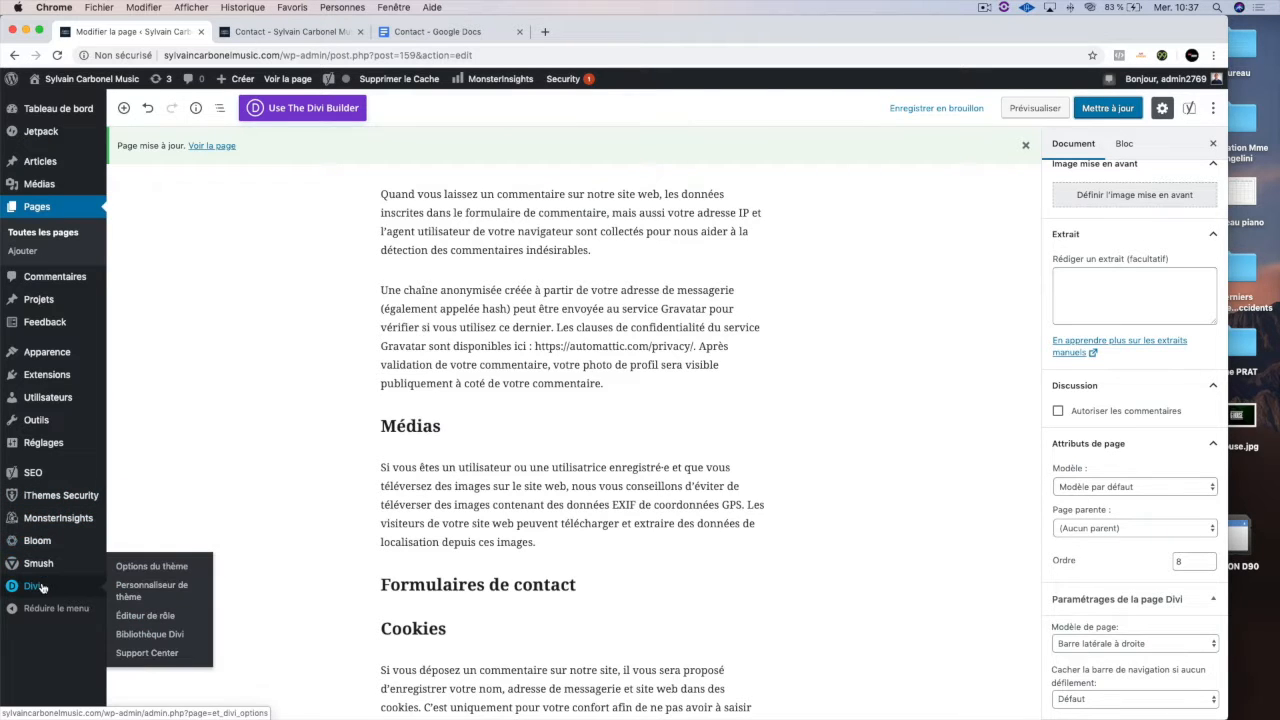
left_click(154, 567)
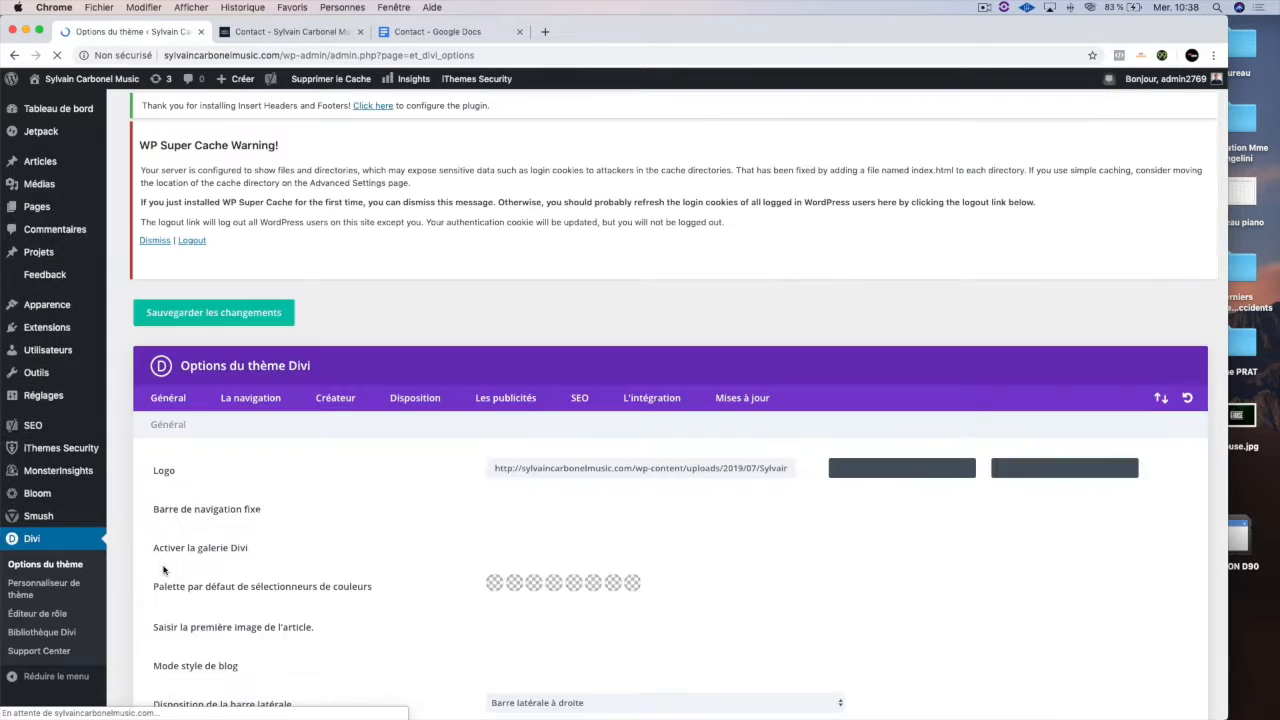
scroll(320, 525, "down", 2)
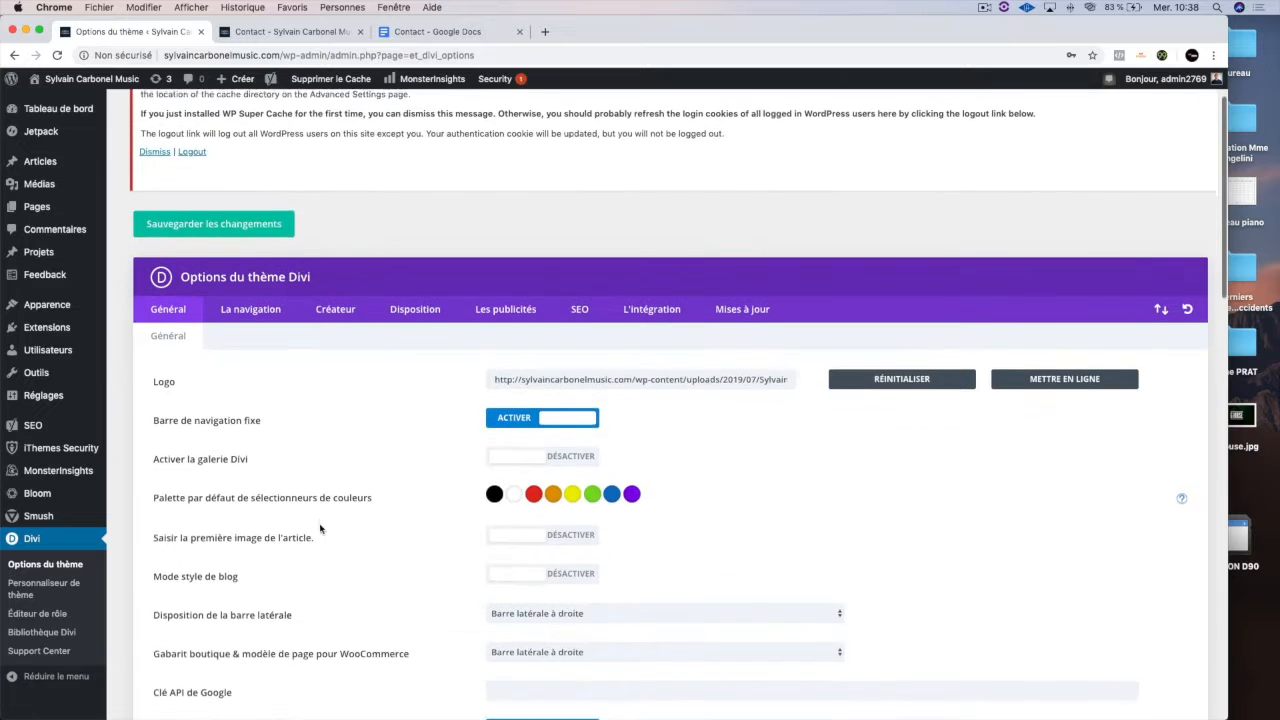
left_click(251, 306)
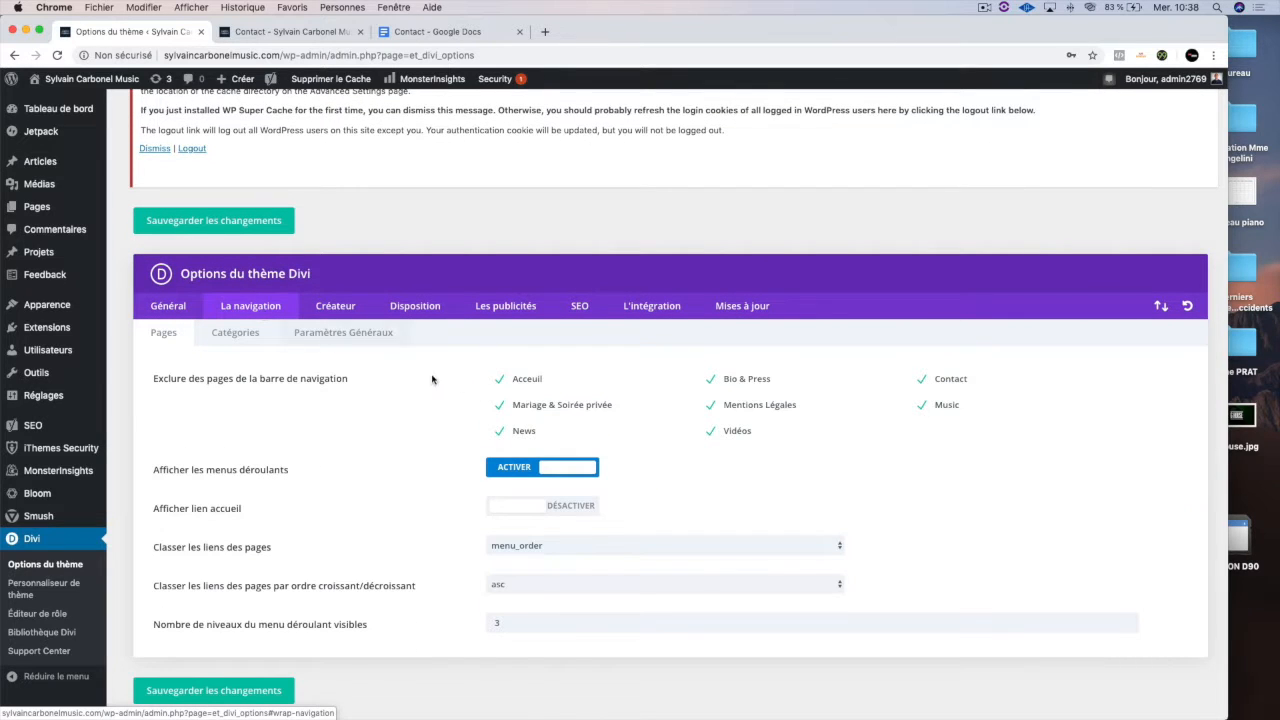
left_click(712, 407)
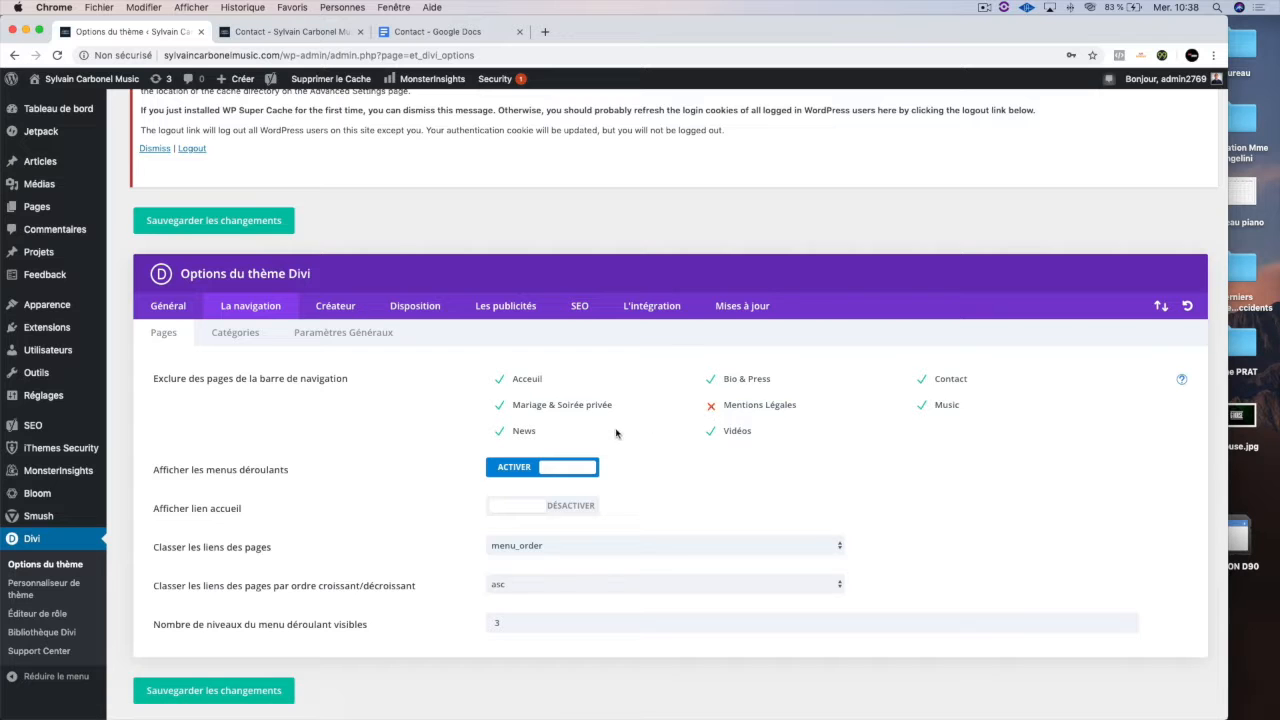
scroll(615, 435, "down", 1)
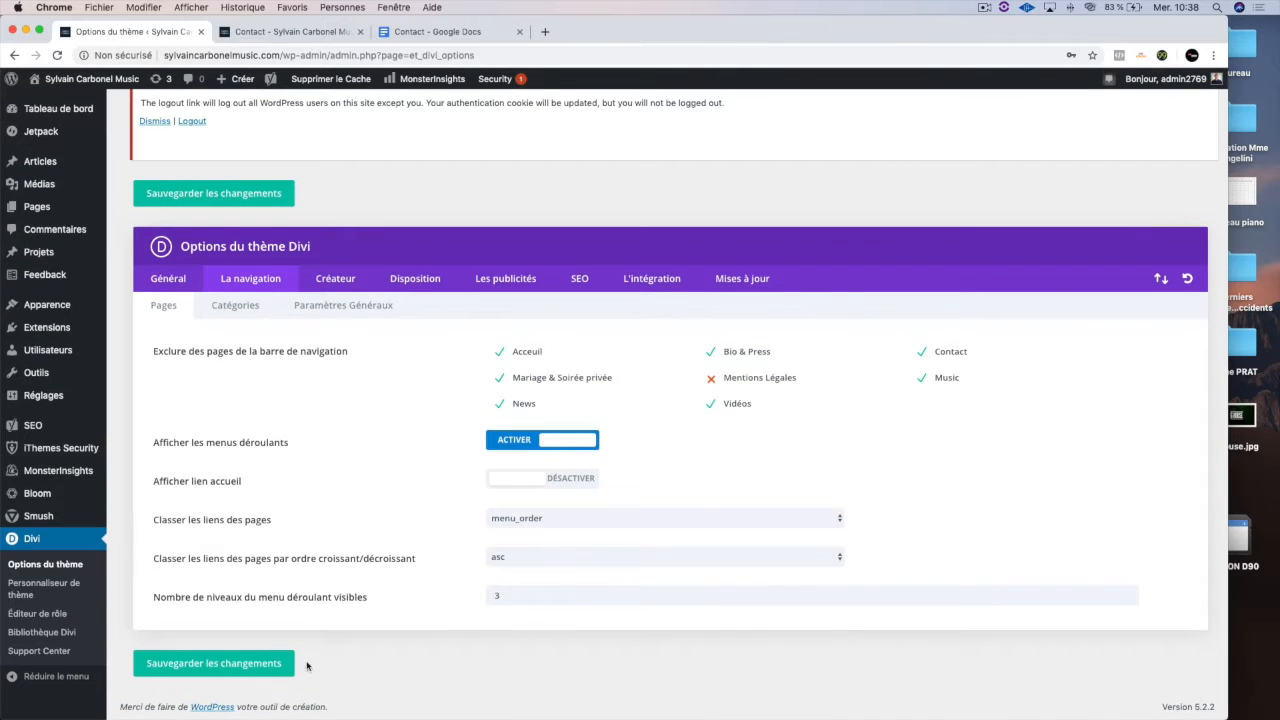
left_click(218, 666)
Reload the live Contact page and check its main menu and footer for Mentions Légales entries.
left_click(263, 38)
key("super+r")
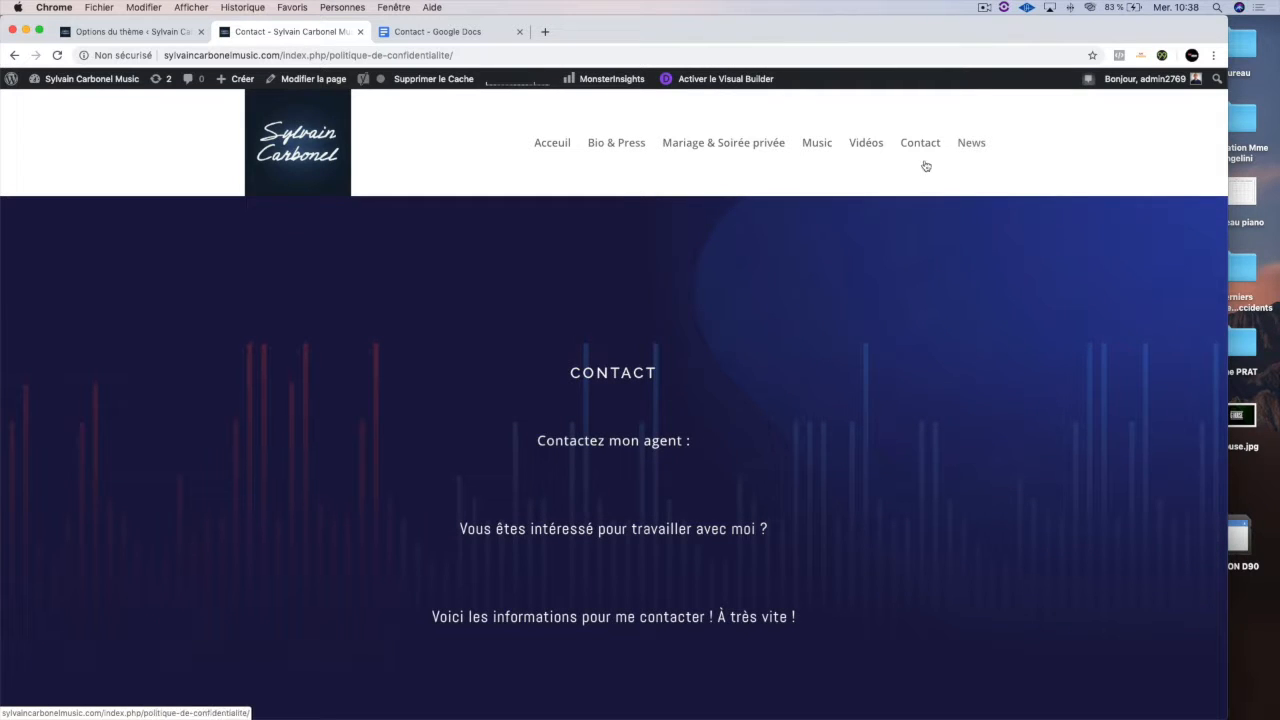
scroll(735, 282, "down", 5)
scroll(735, 282, "down", 10)
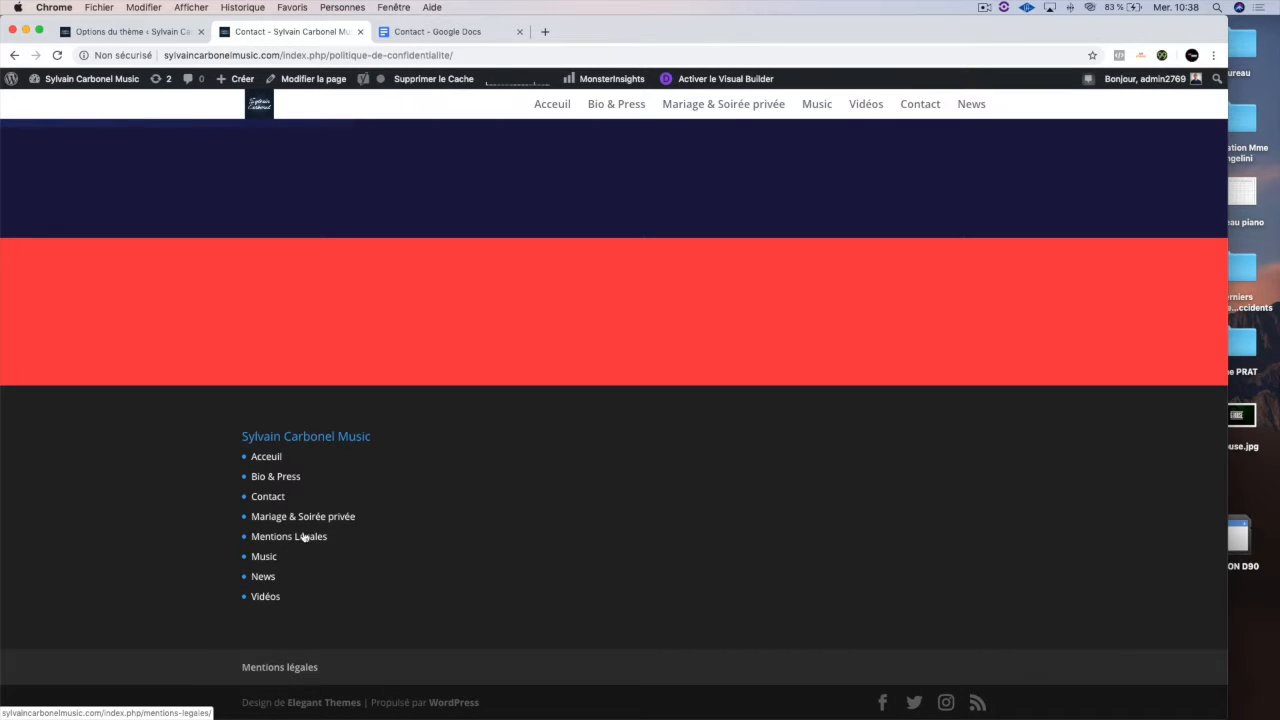
scroll(304, 537, "up", 20)
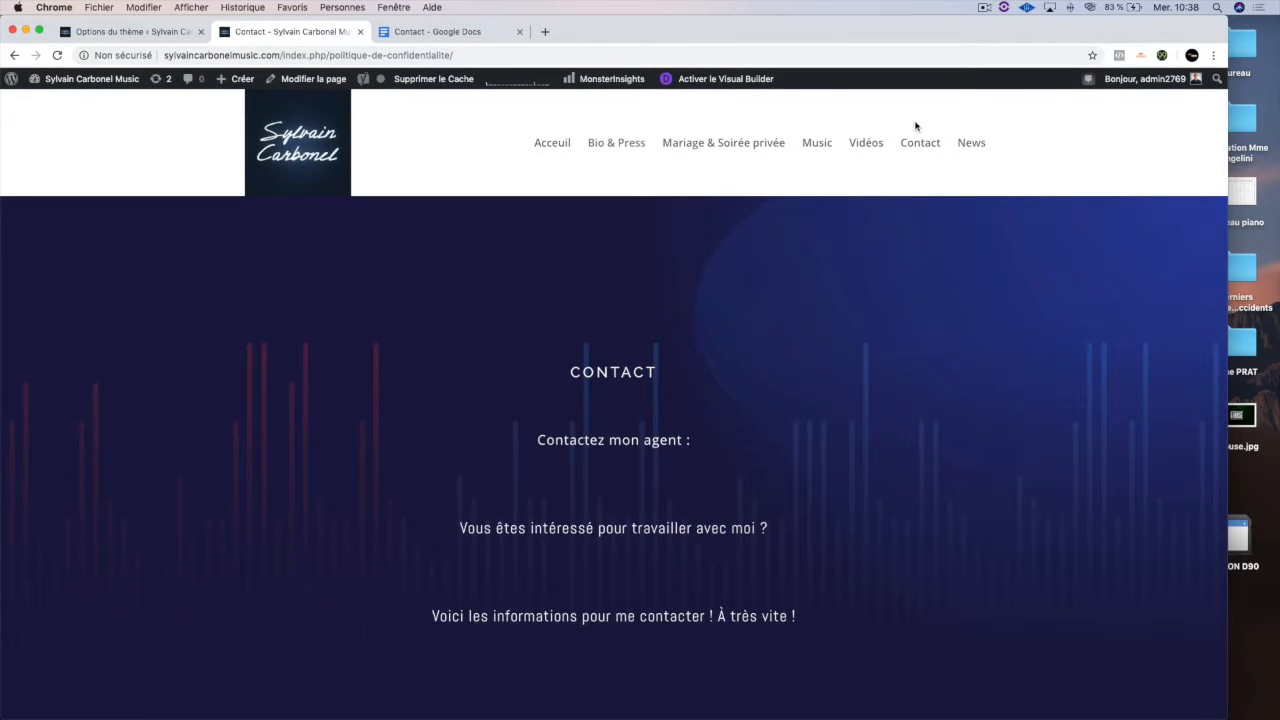
scroll(680, 205, "down", 3)
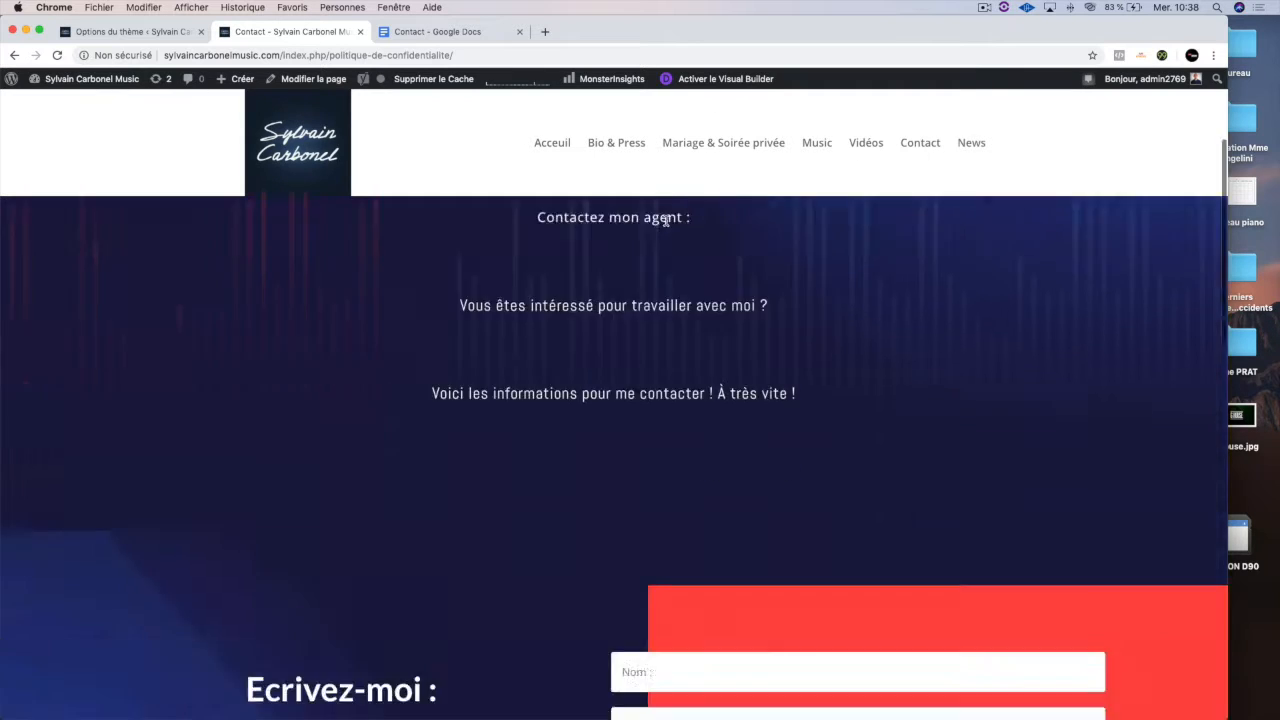
scroll(665, 215, "down", 15)
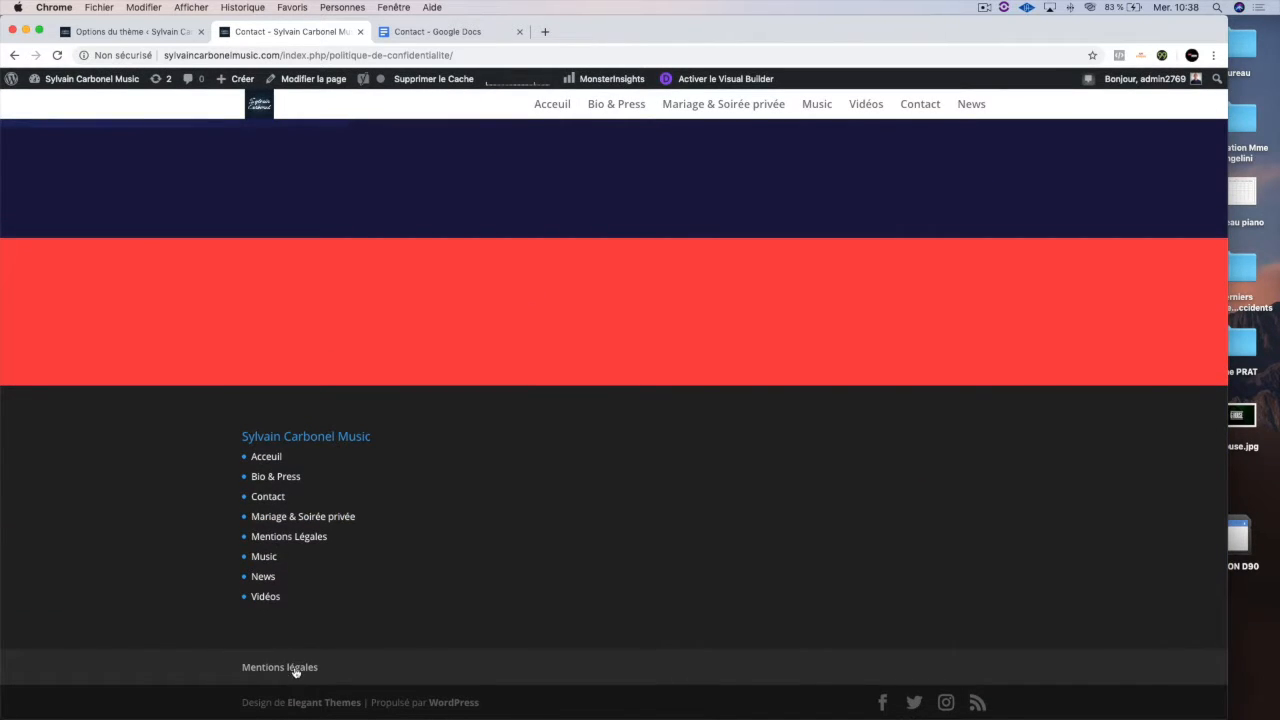
Go to the site's widget settings and expand the Pages widget in Zone Pied de page #1.
left_click(154, 30)
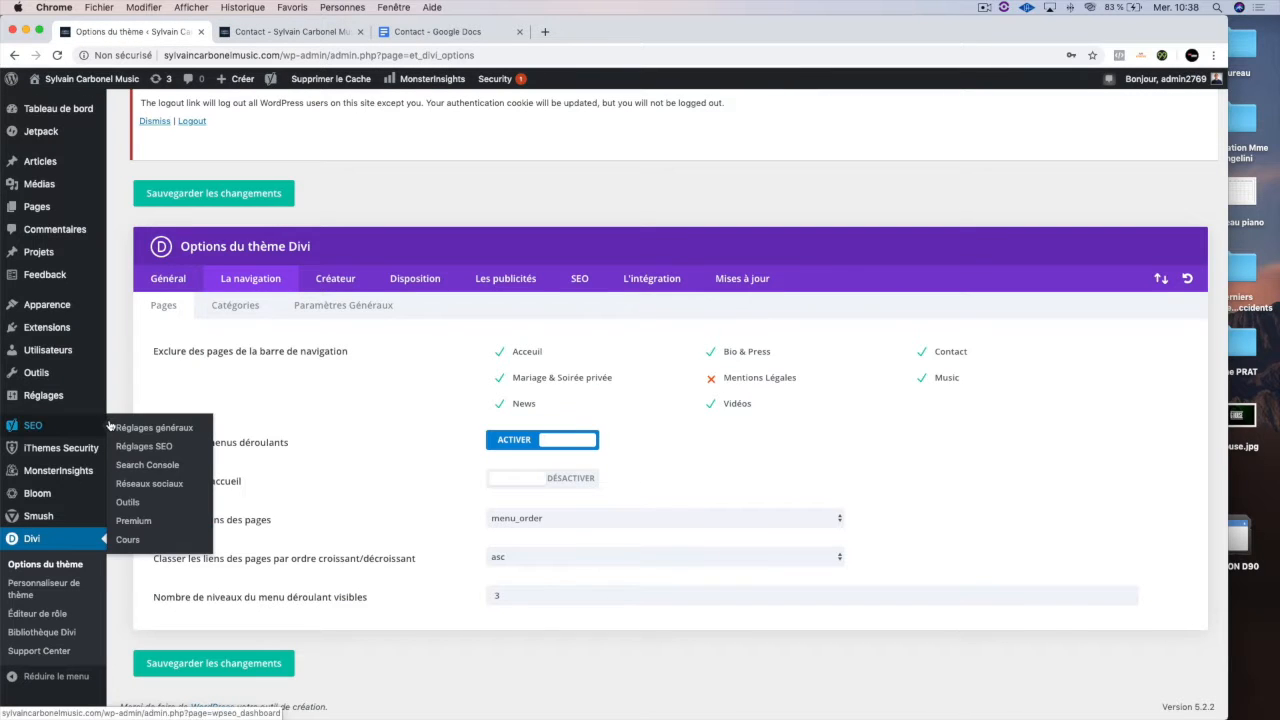
mouse_move(74, 400)
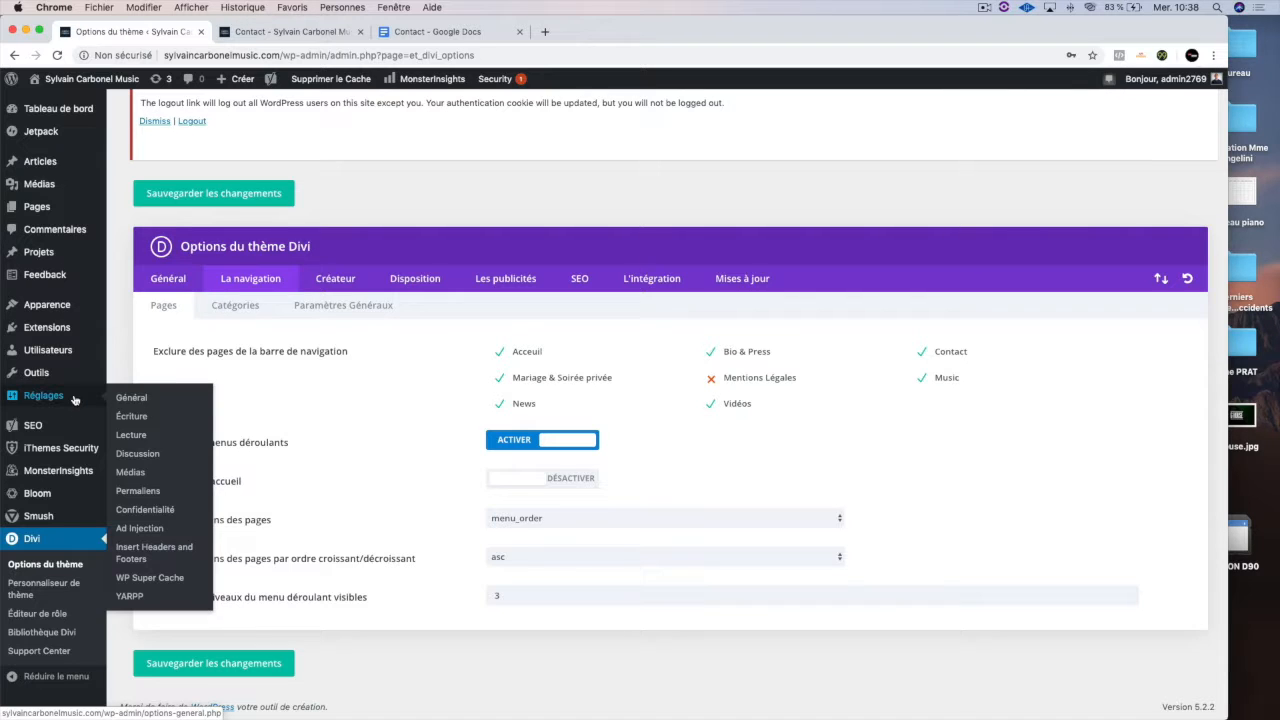
mouse_move(60, 308)
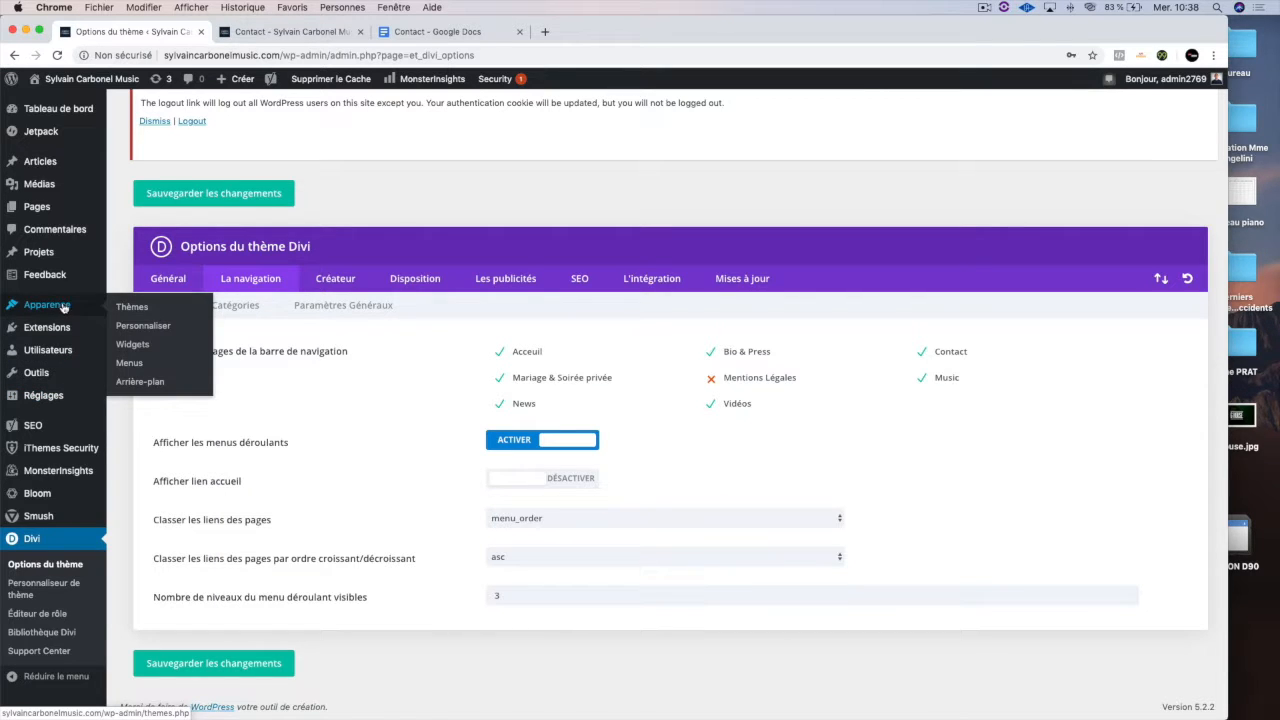
left_click(134, 346)
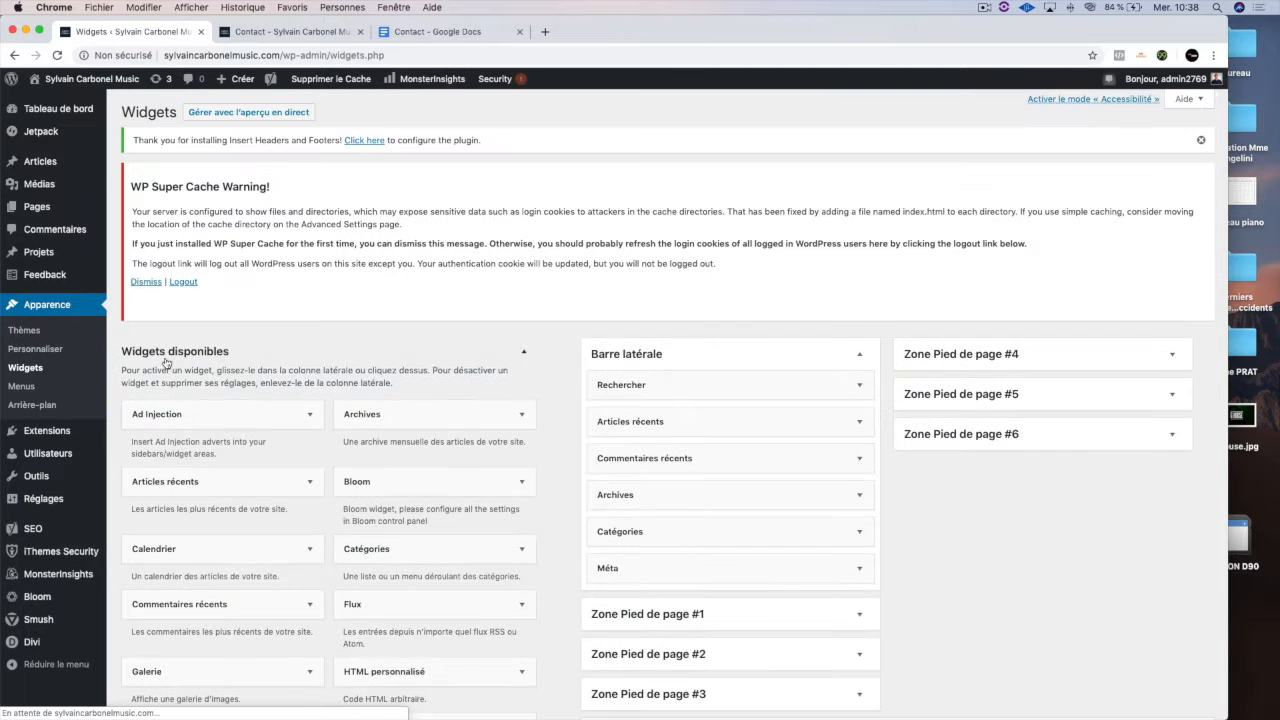
scroll(330, 408, "down", 3)
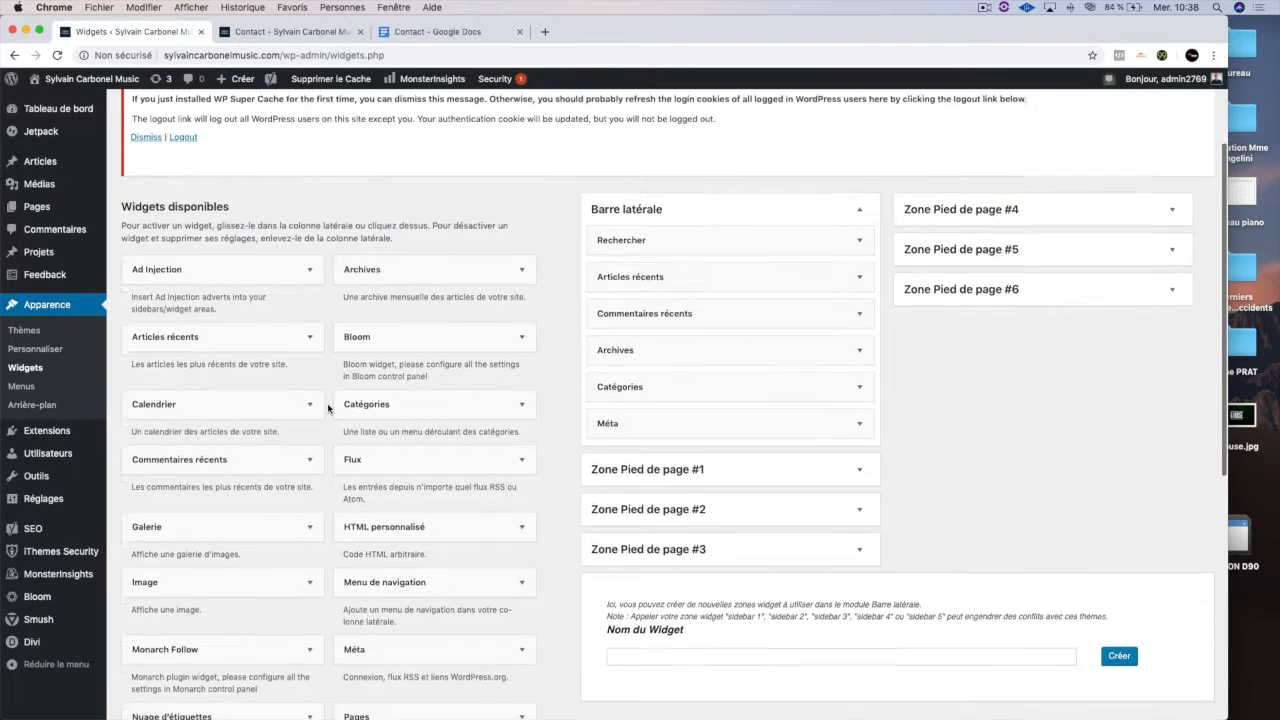
scroll(330, 408, "down", 3)
scroll(330, 408, "up", 6)
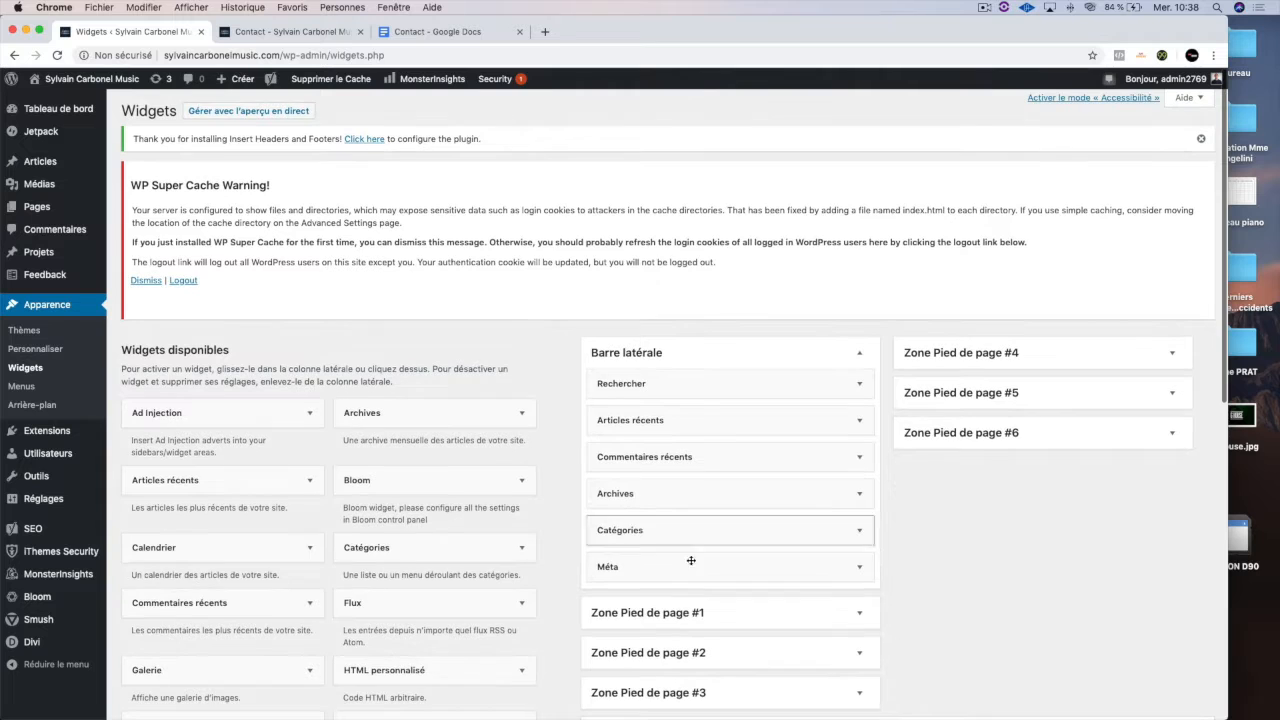
left_click(711, 620)
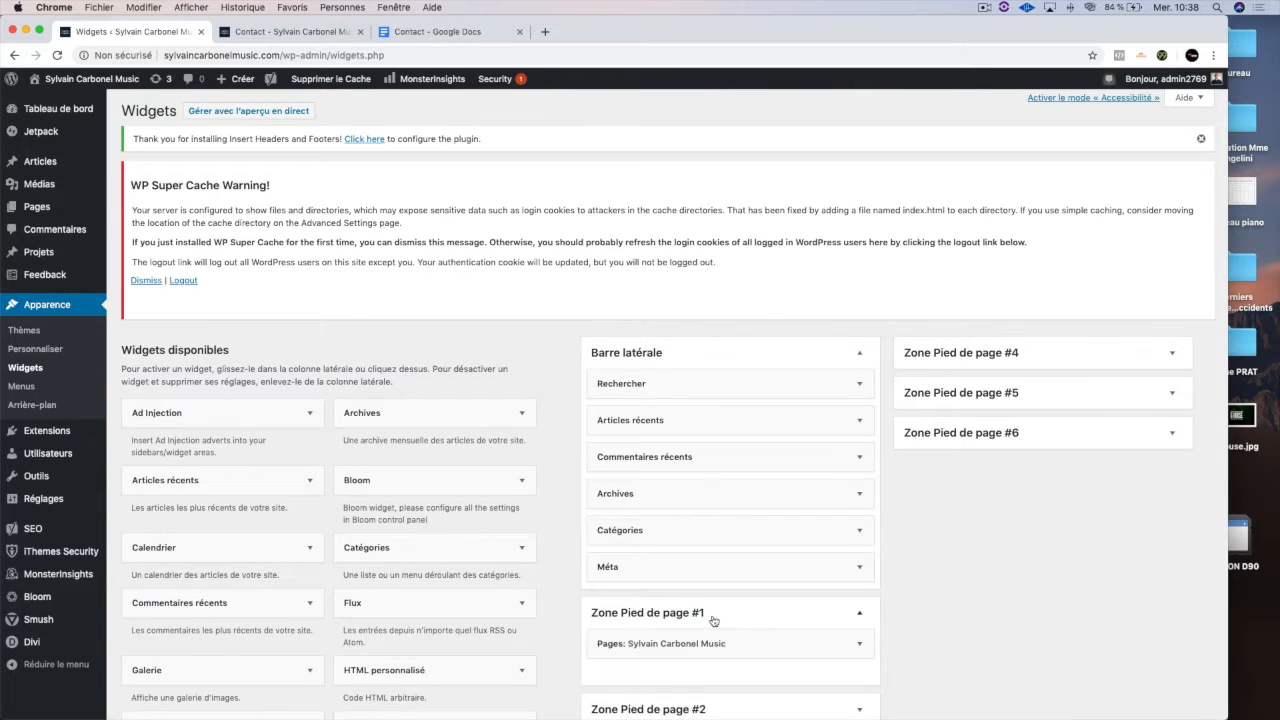
scroll(713, 620, "down", 3)
left_click(721, 518)
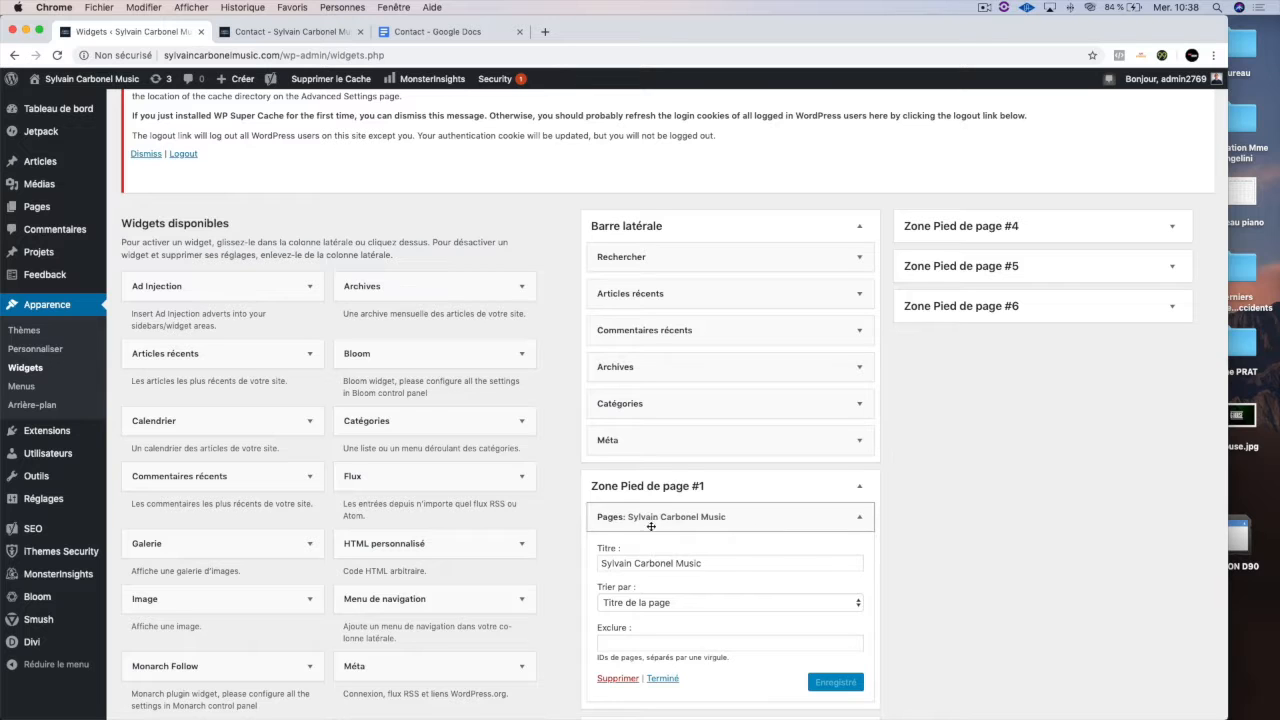
Sort the footer's Pages widget by Ordre de la page, save it, and check the footer list on the live Contact page.
scroll(651, 529, "down", 3)
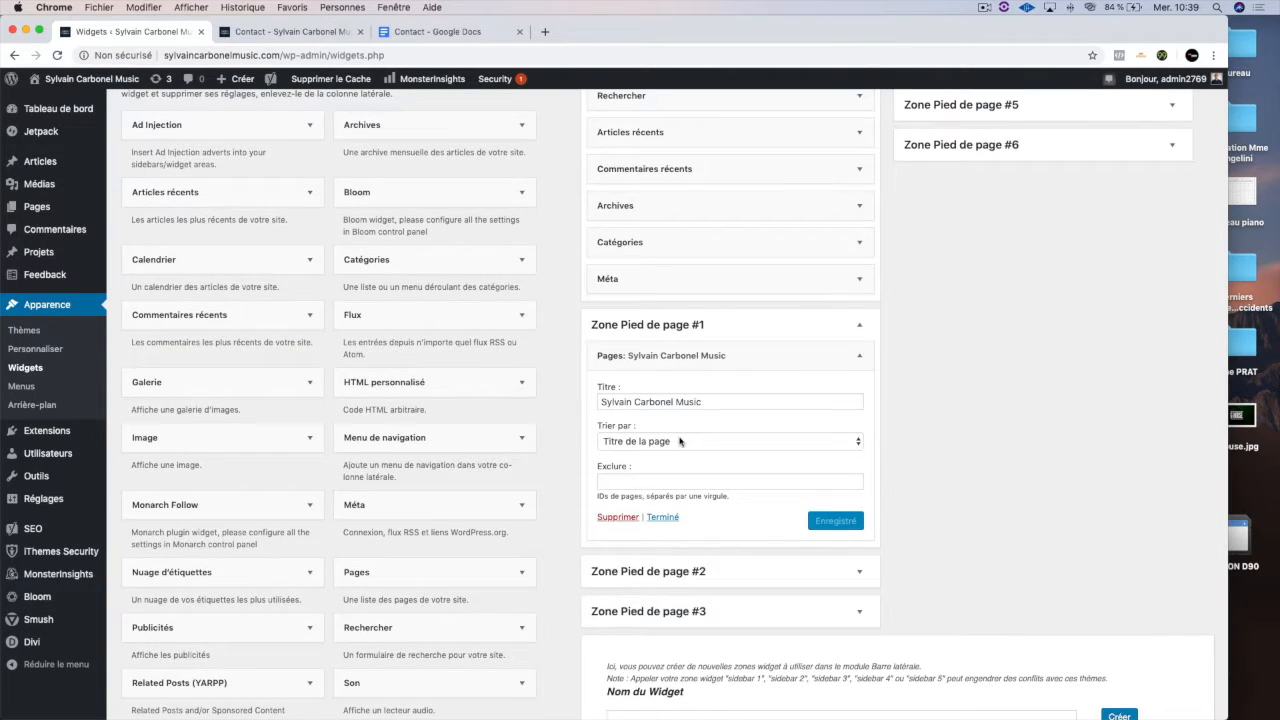
left_click(858, 443)
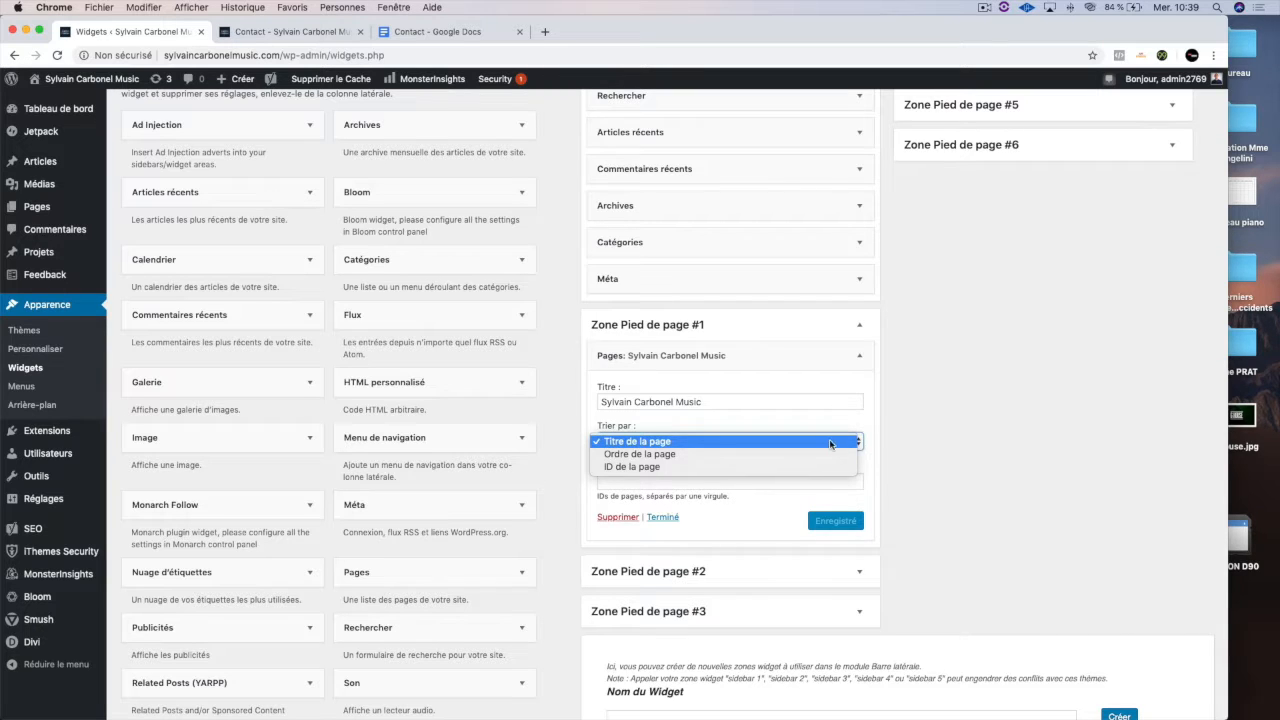
left_click(689, 455)
left_click(830, 522)
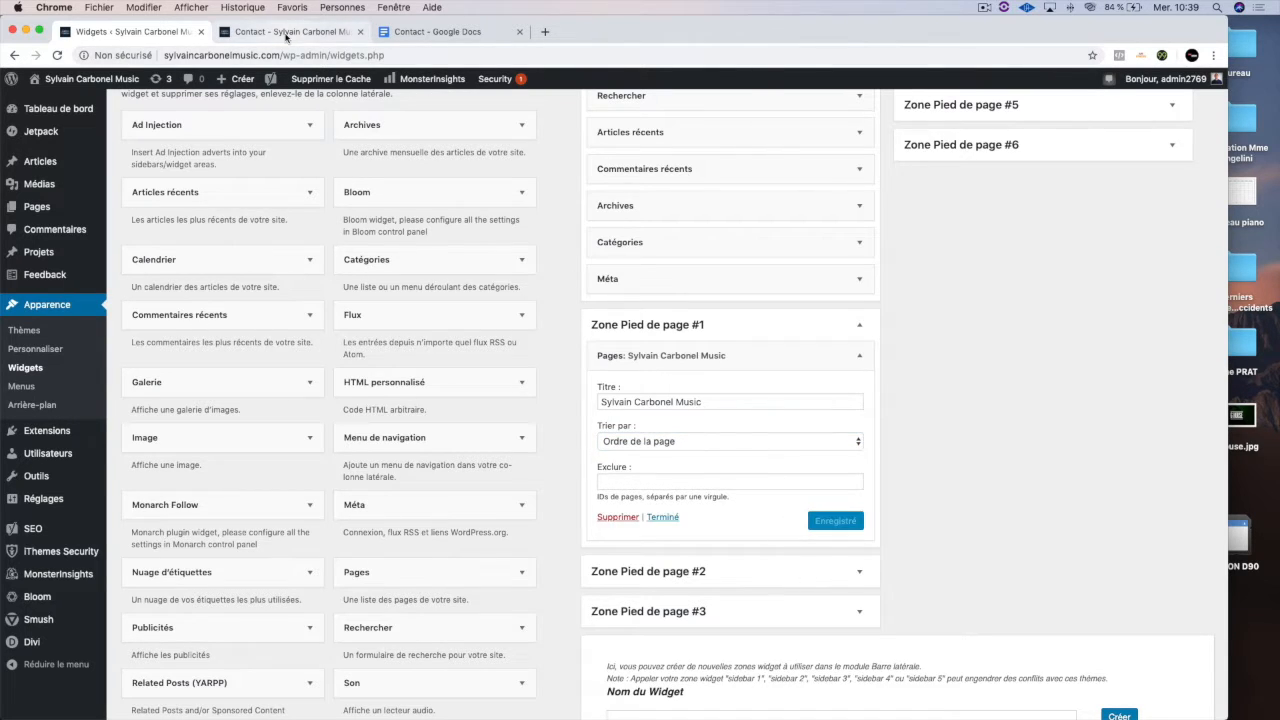
left_click(286, 33)
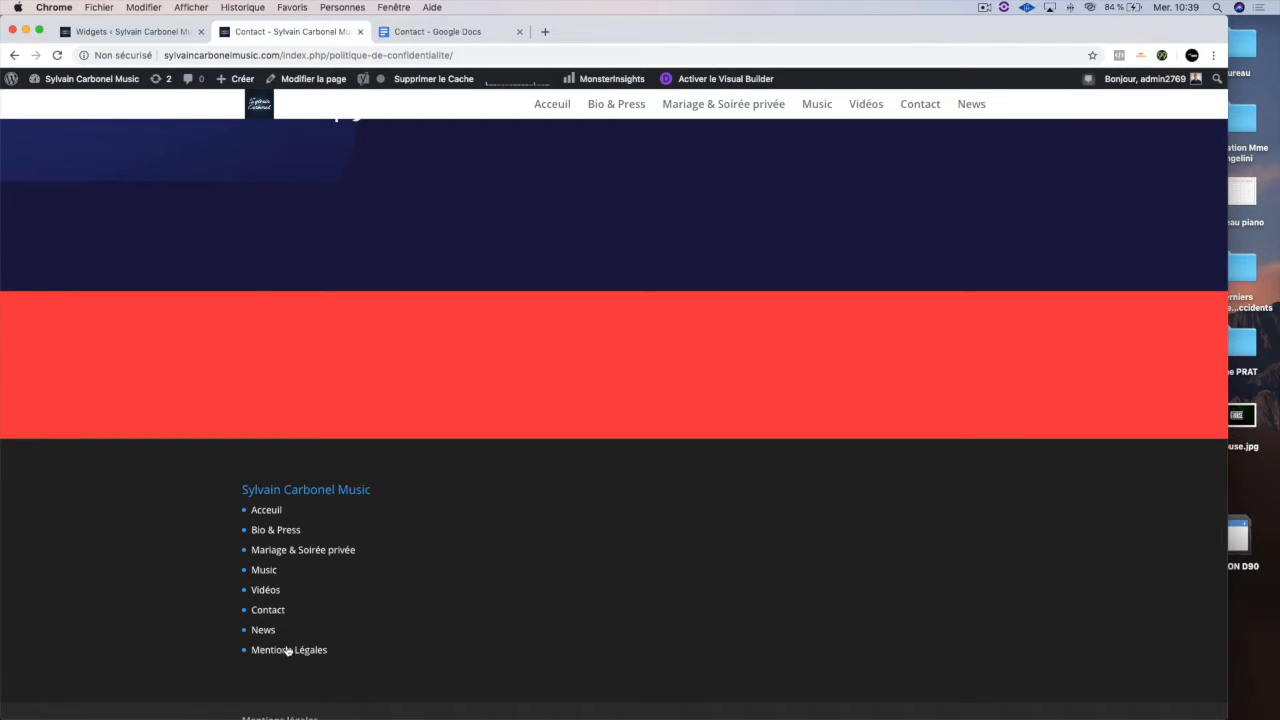
scroll(288, 650, "down", 1)
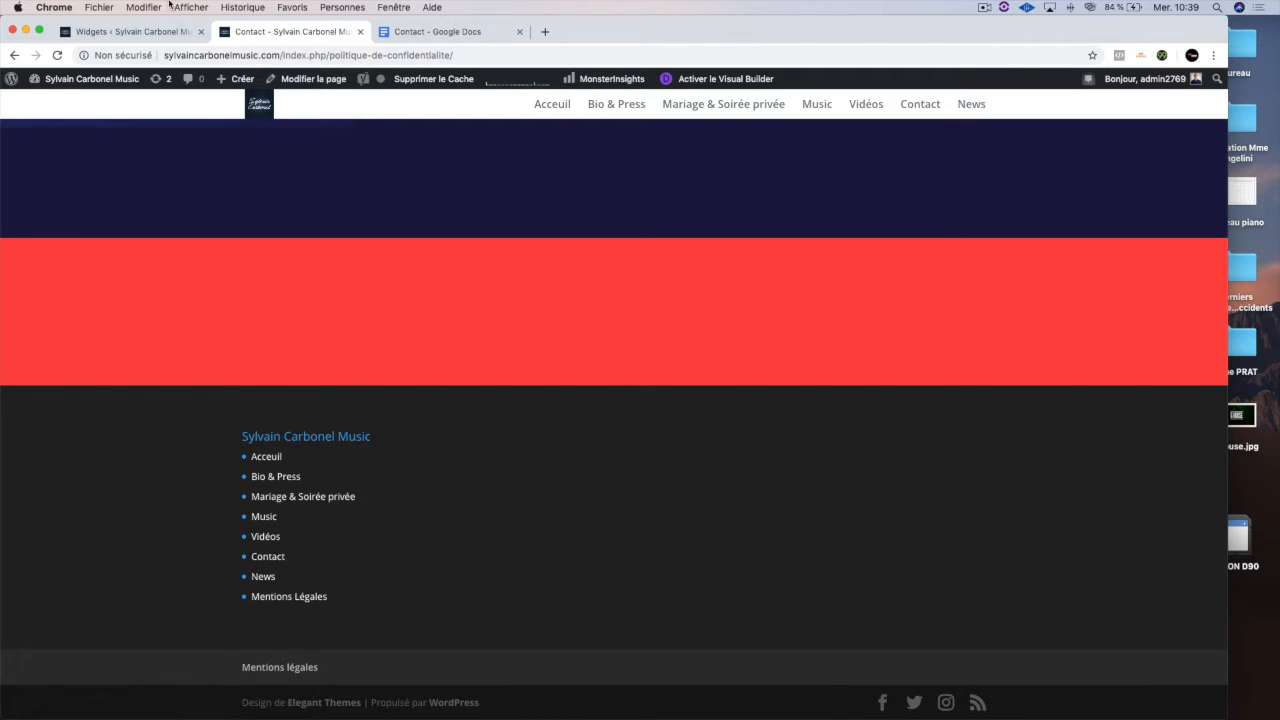
Open the theme customizer and look over the En-tête et navigation settings.
left_click(167, 35)
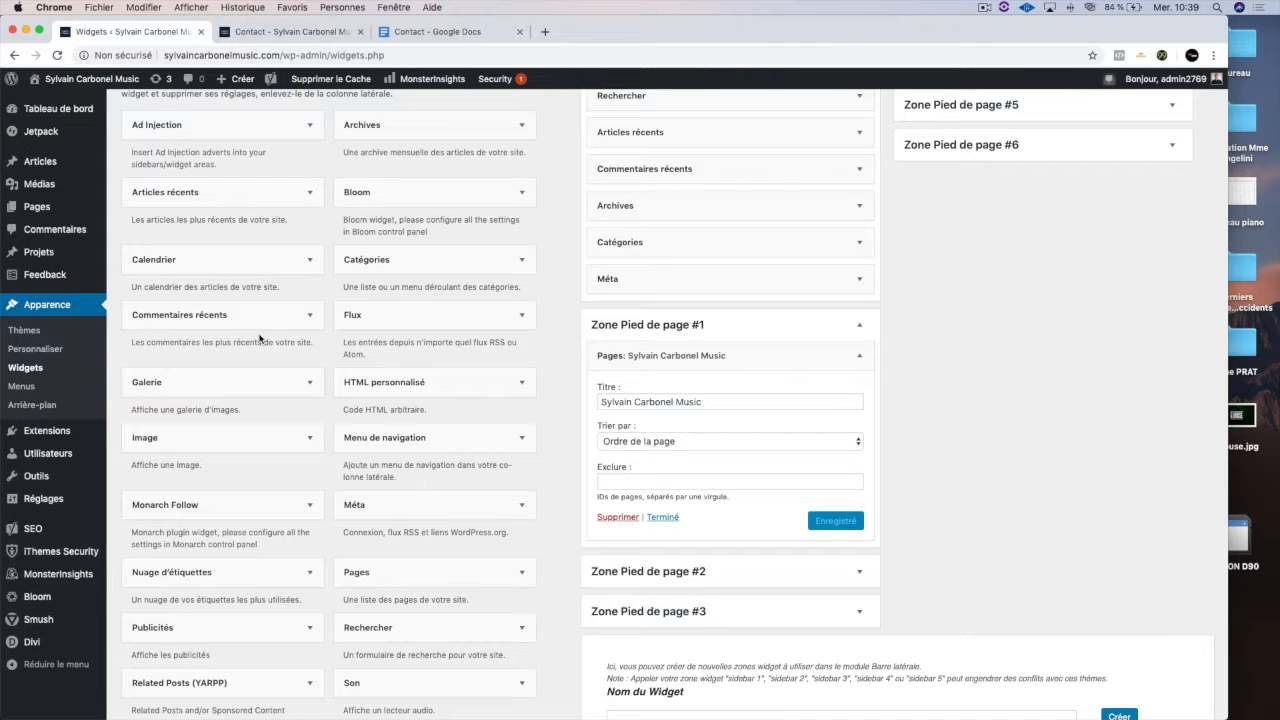
left_click(38, 352)
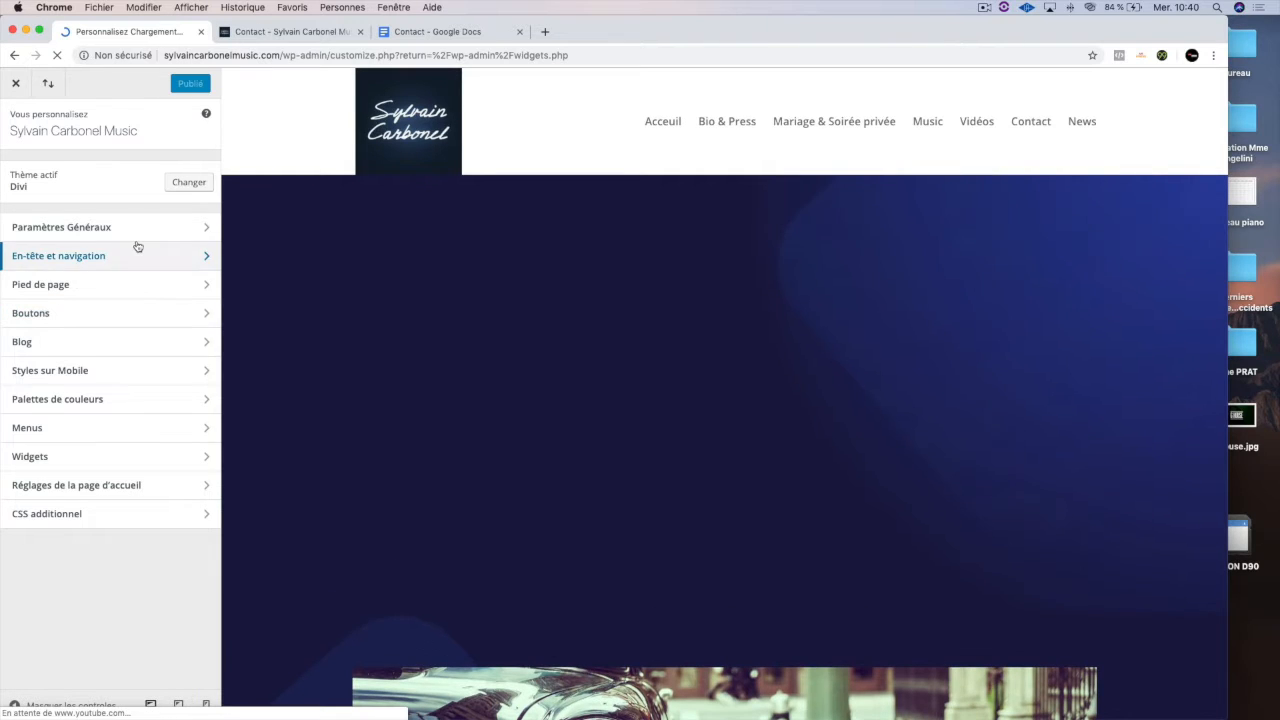
left_click(130, 257)
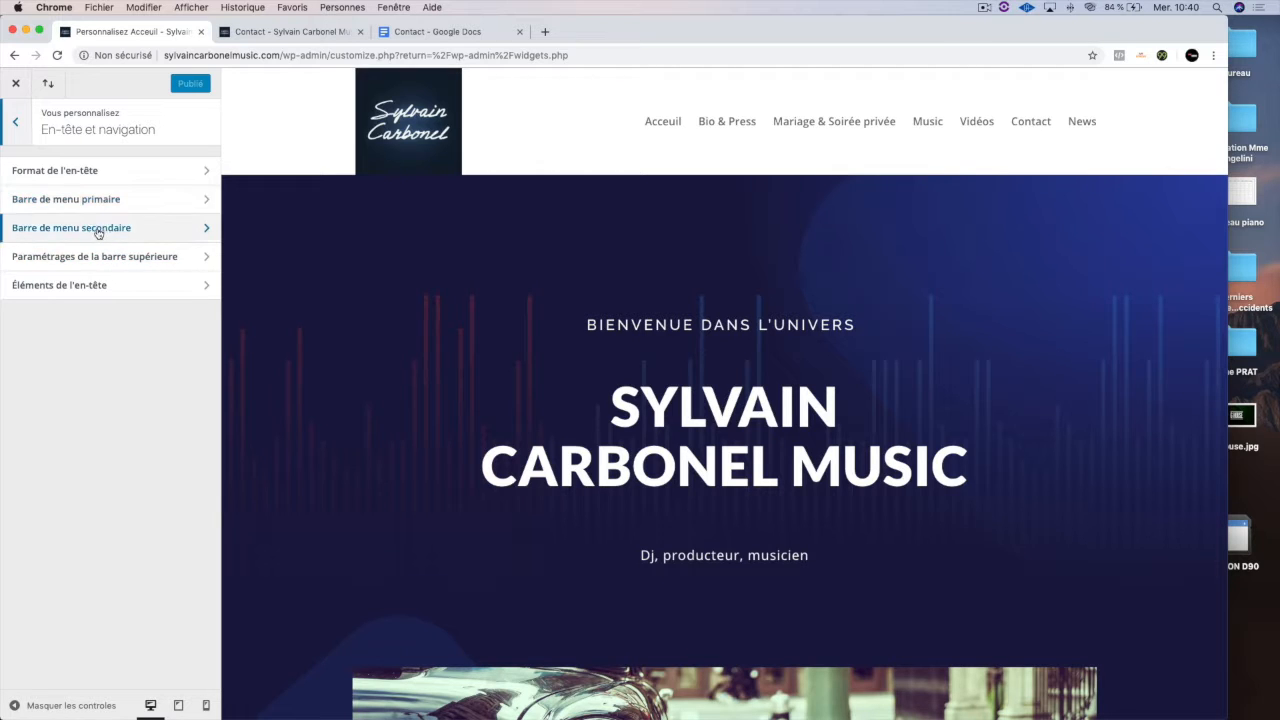
left_click(17, 123)
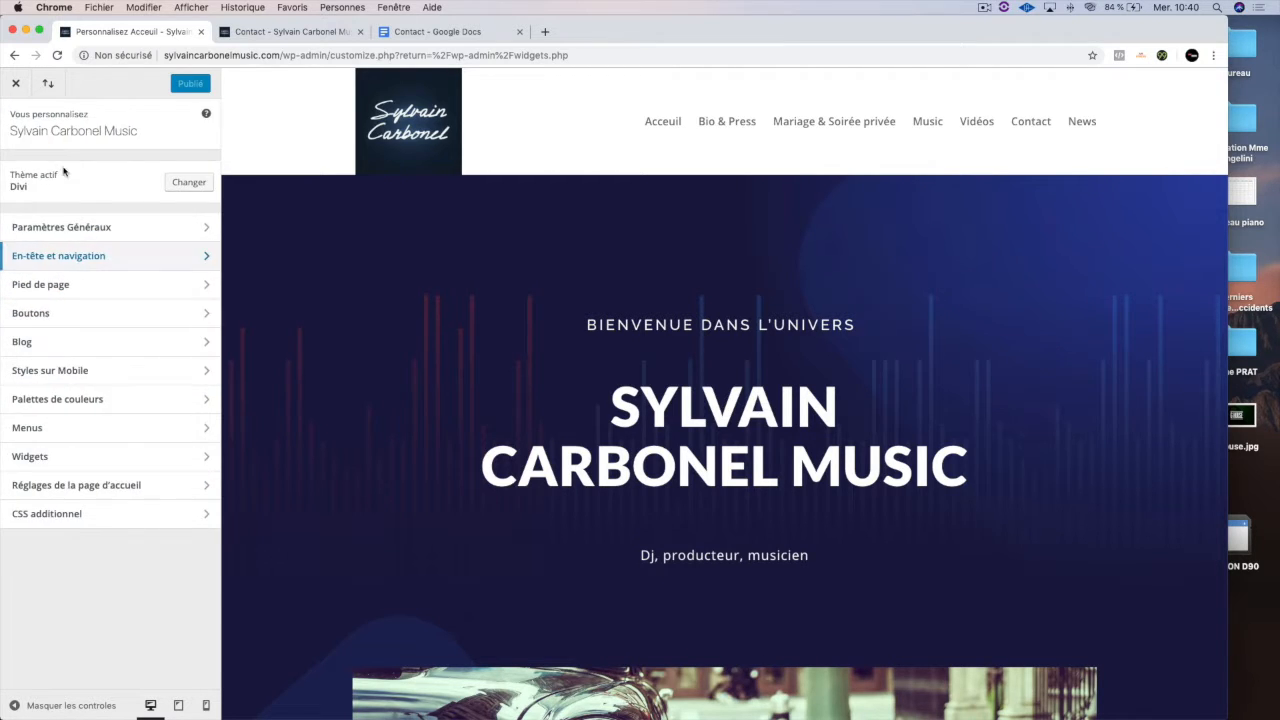
Examine the footer's Éléments en pied de page settings alongside the footer in the home page preview.
left_click(64, 285)
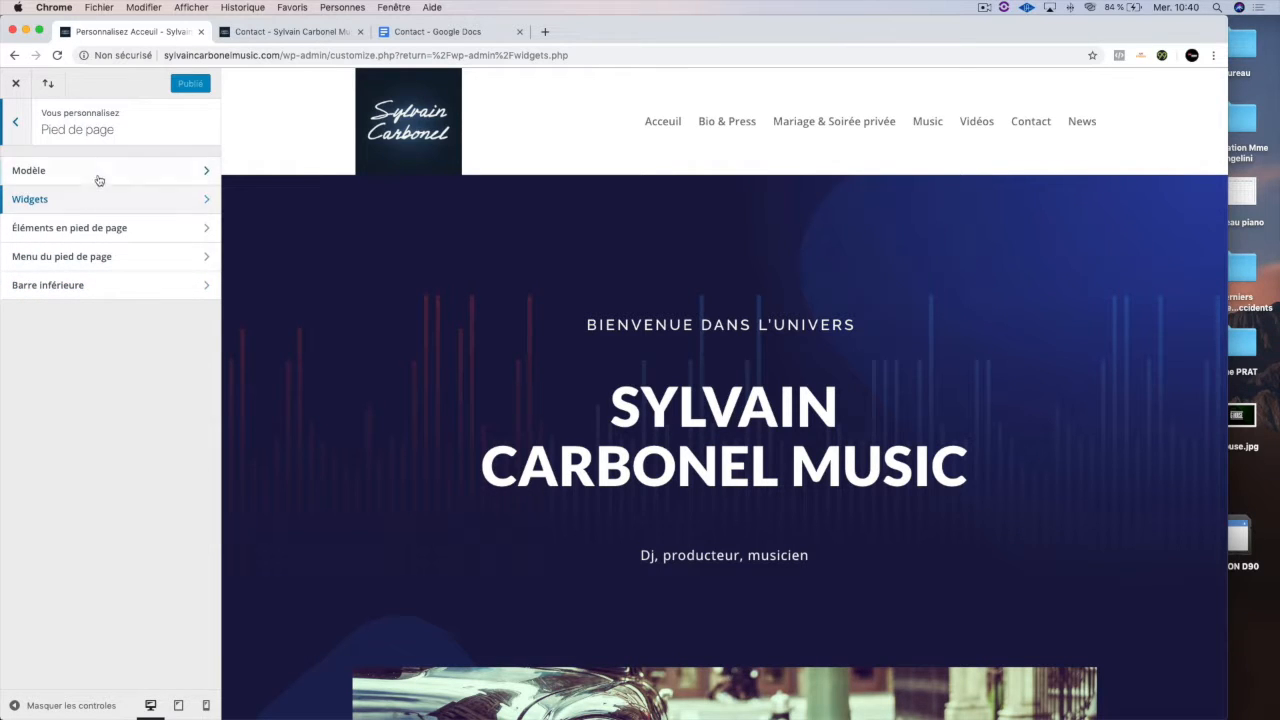
left_click(105, 230)
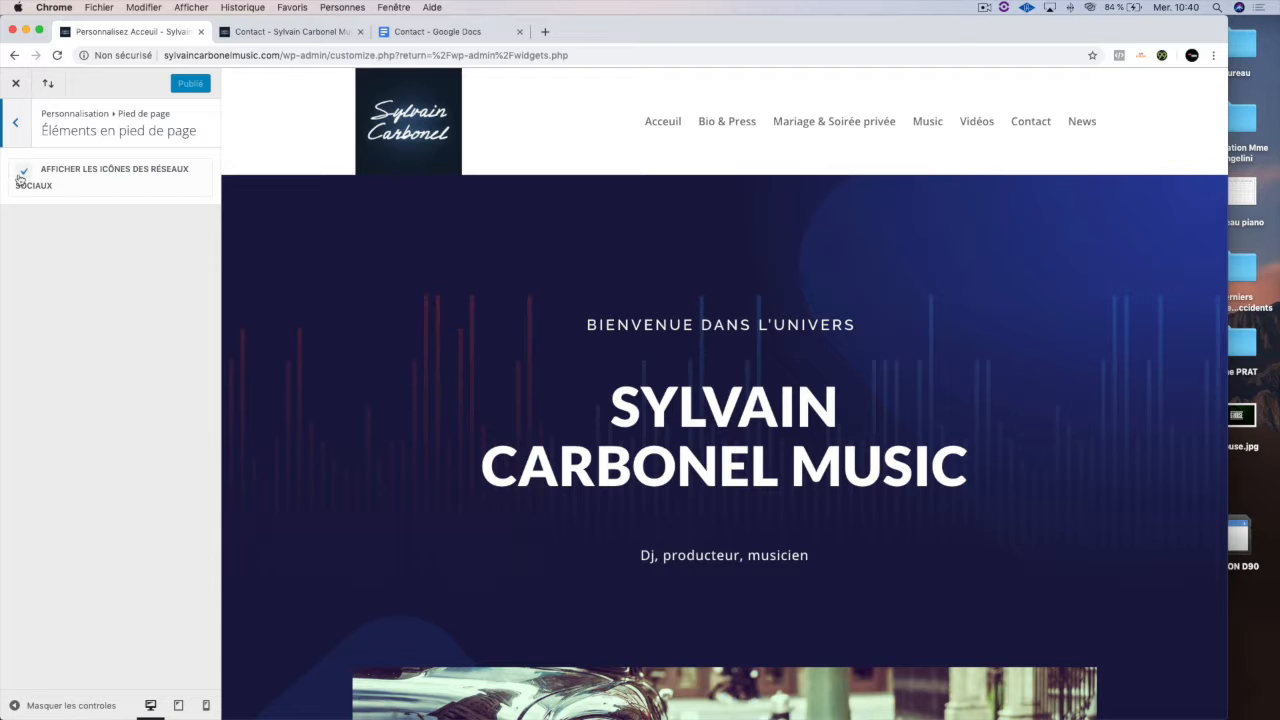
scroll(537, 409, "down", 20)
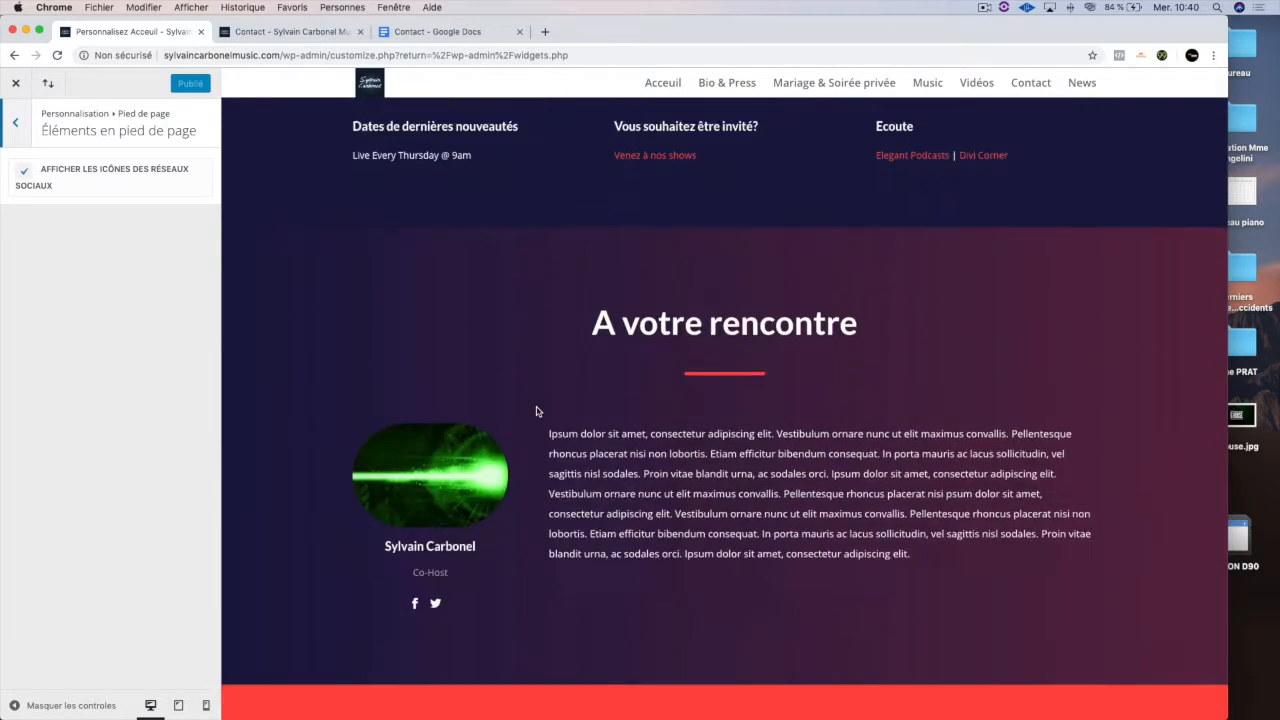
scroll(537, 411, "down", 10)
scroll(535, 413, "up", 10)
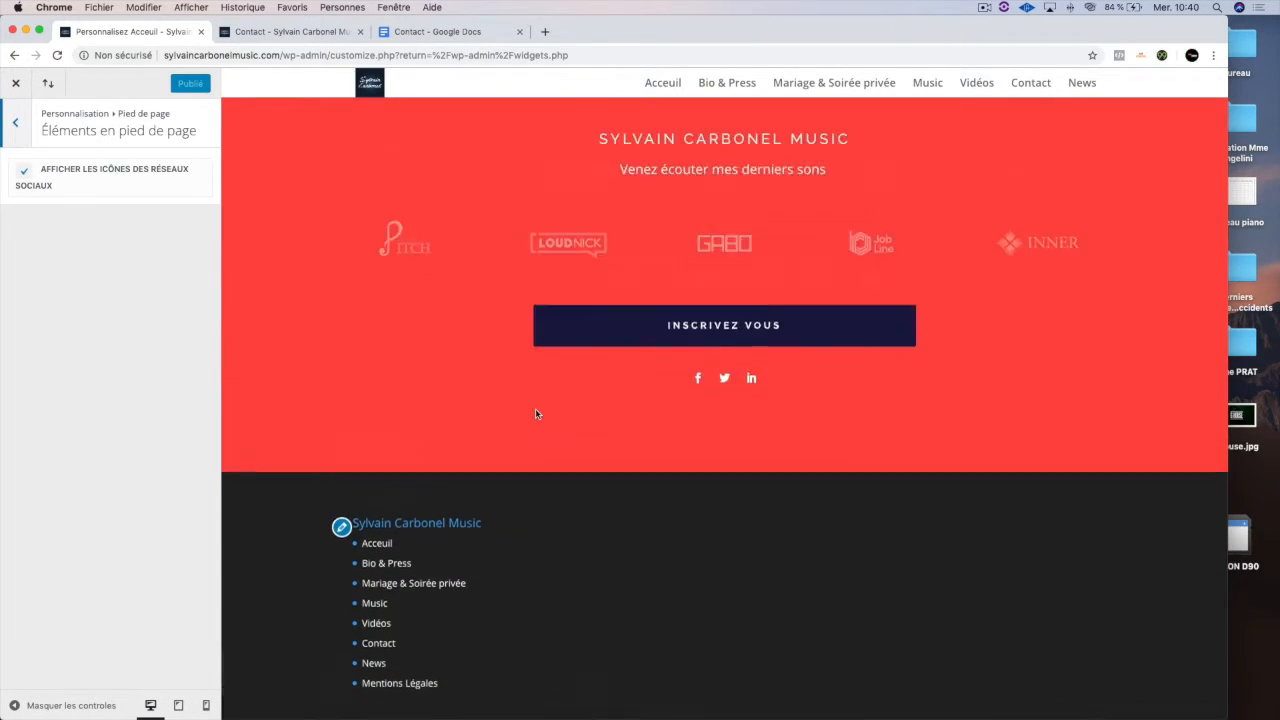
Look through the footer's Menu du pied de page, Barre inférieure, Modèle and Widgets settings.
left_click(24, 126)
left_click(87, 258)
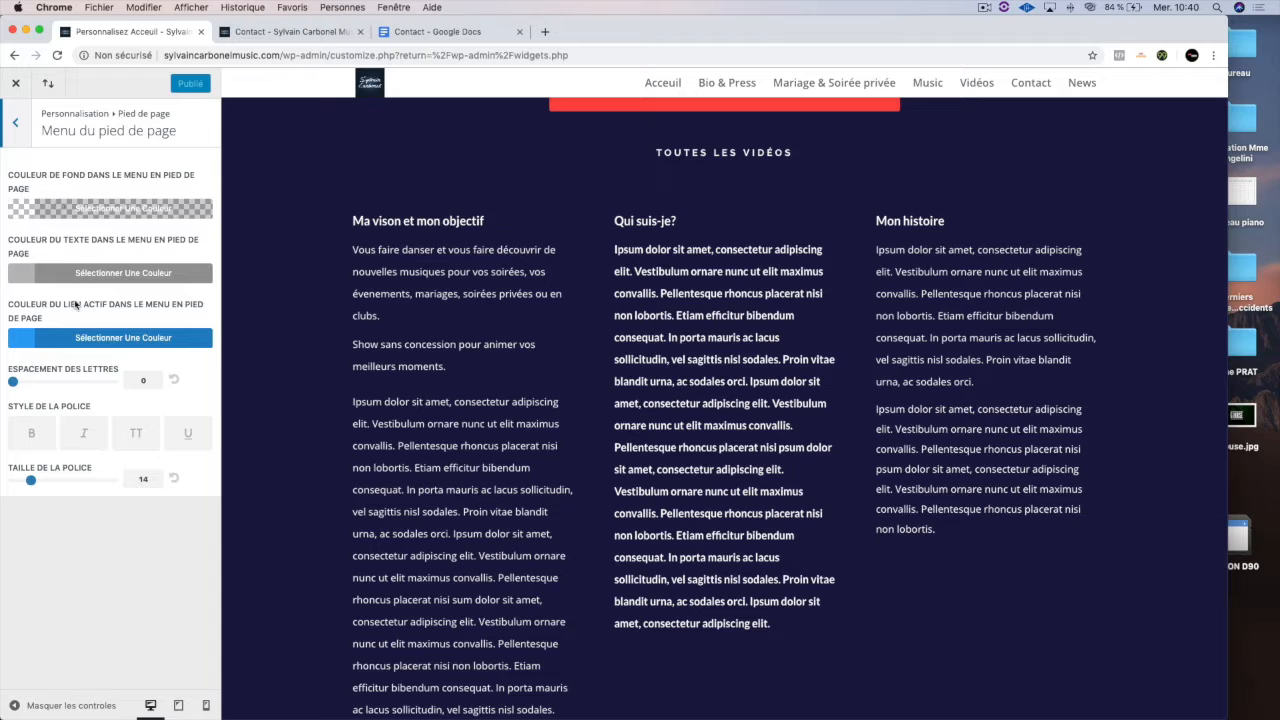
left_click(20, 132)
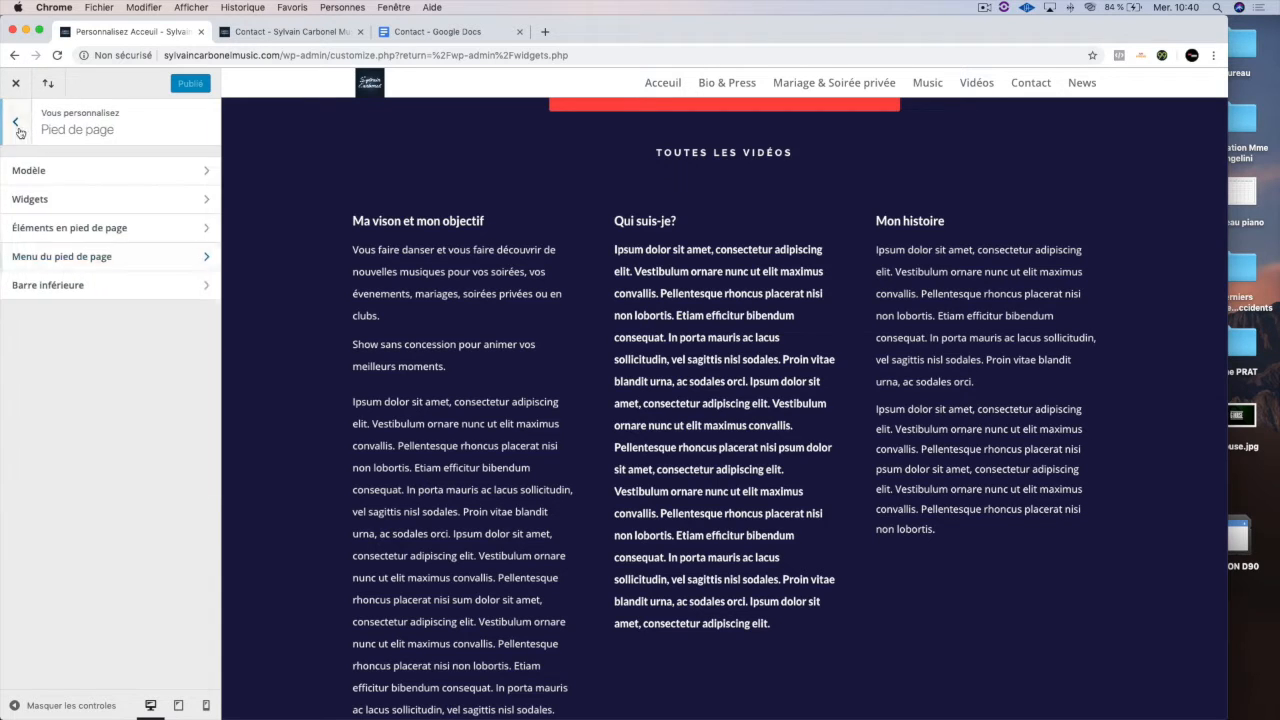
left_click(72, 287)
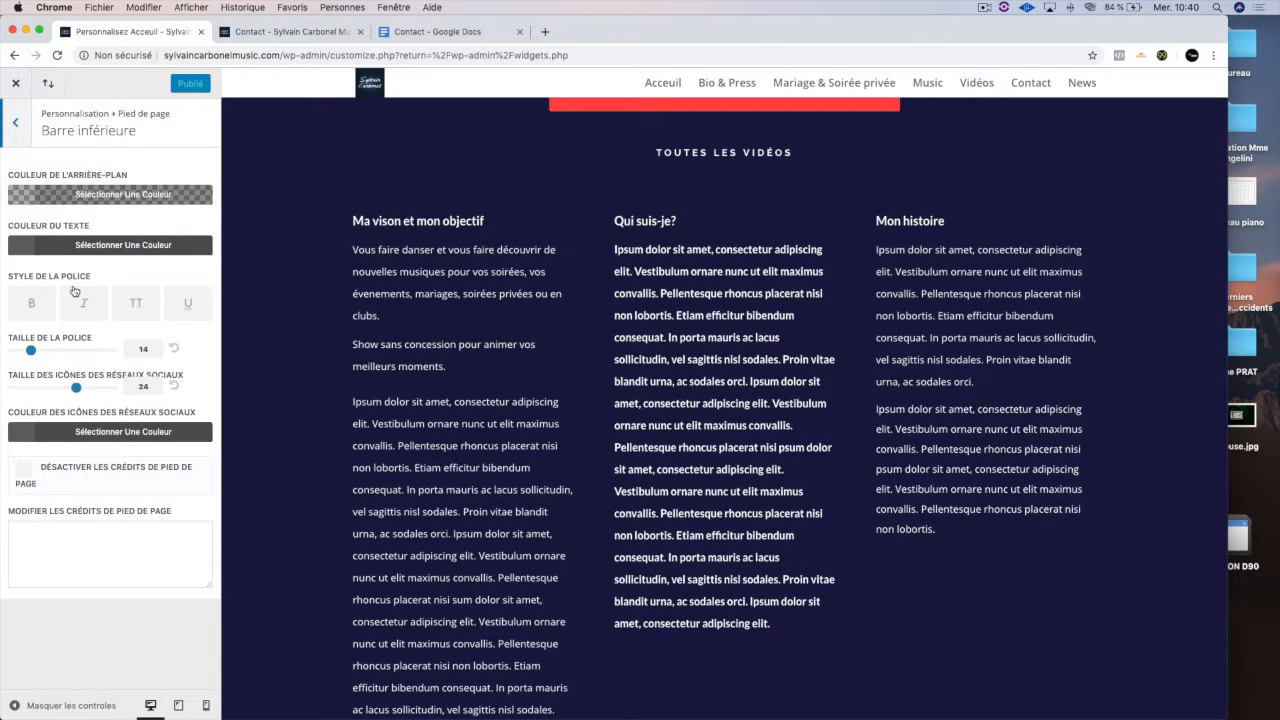
left_click(17, 131)
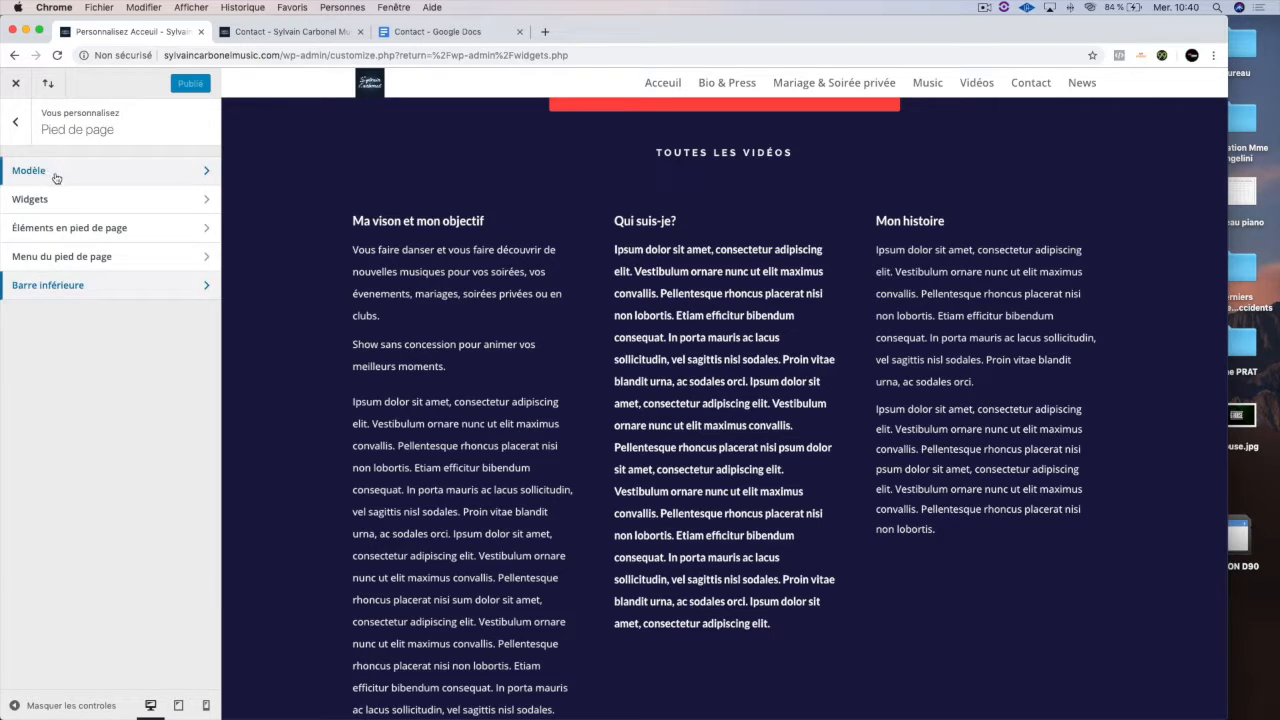
left_click(51, 175)
left_click(19, 120)
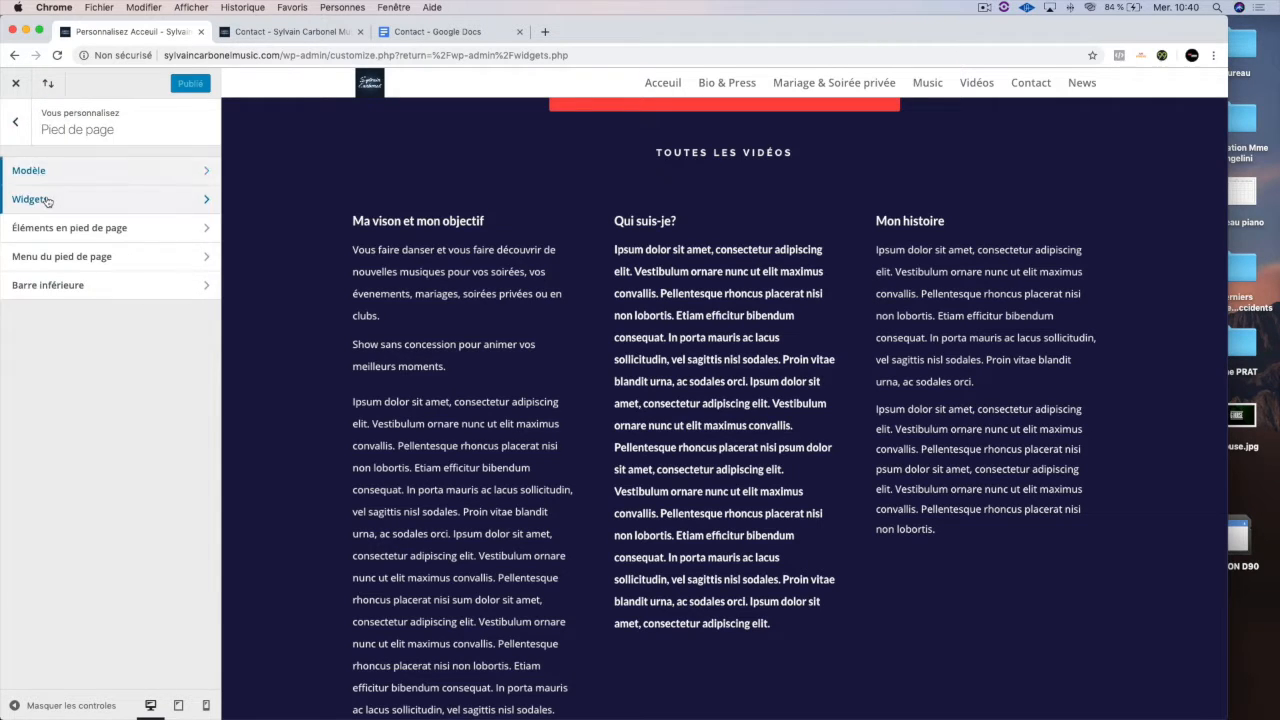
left_click(47, 201)
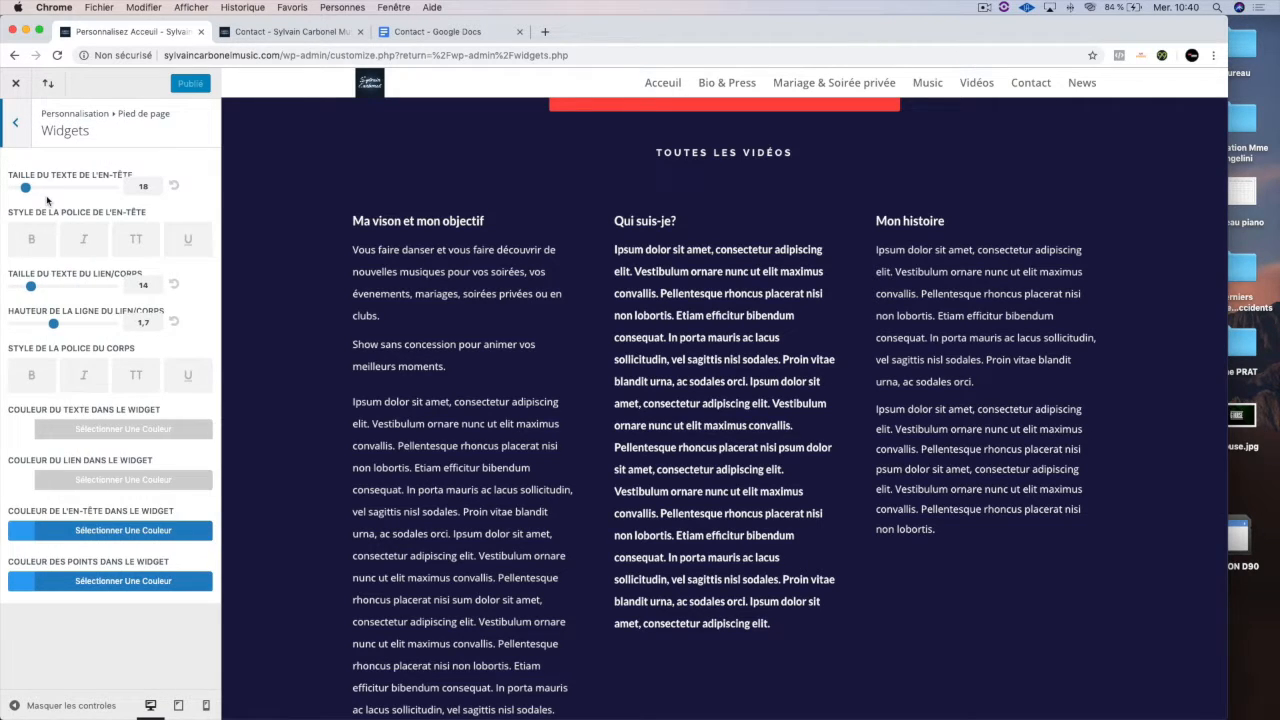
left_click(19, 122)
left_click(20, 132)
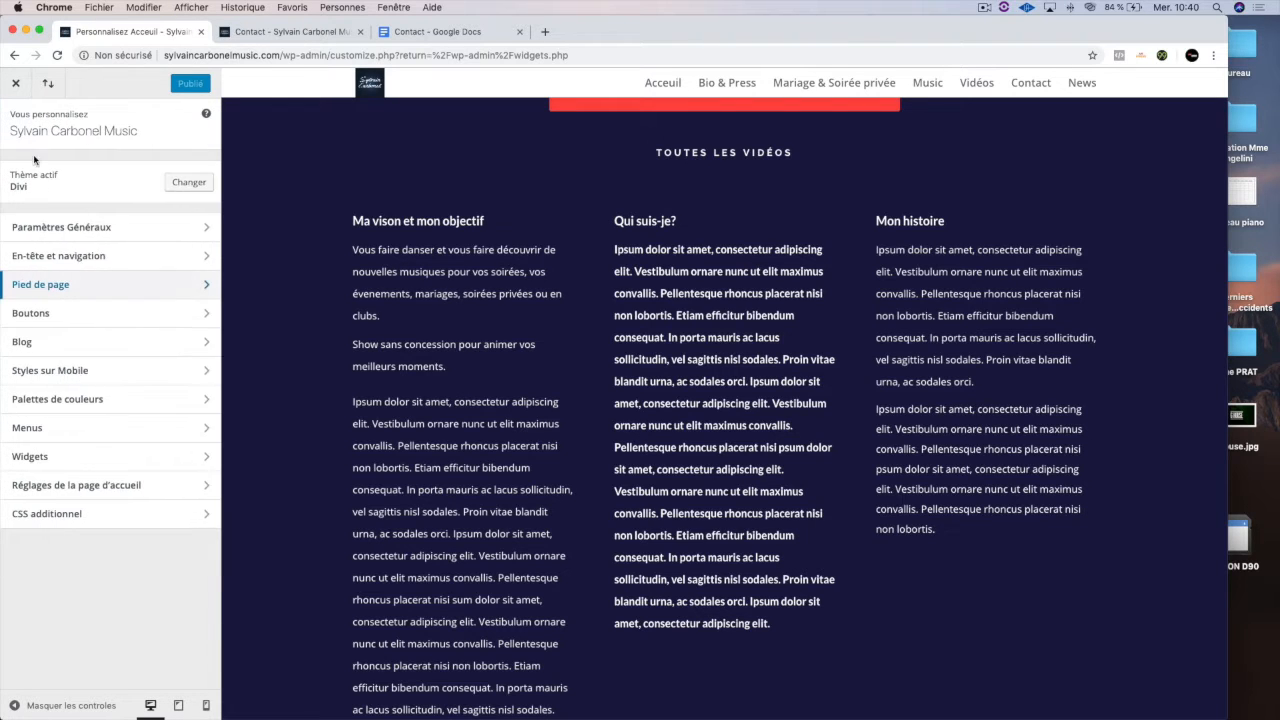
Inspect the Pages widget in Zone Pied de page #1 and its Trier par options in the customizer.
left_click(71, 461)
left_click(86, 272)
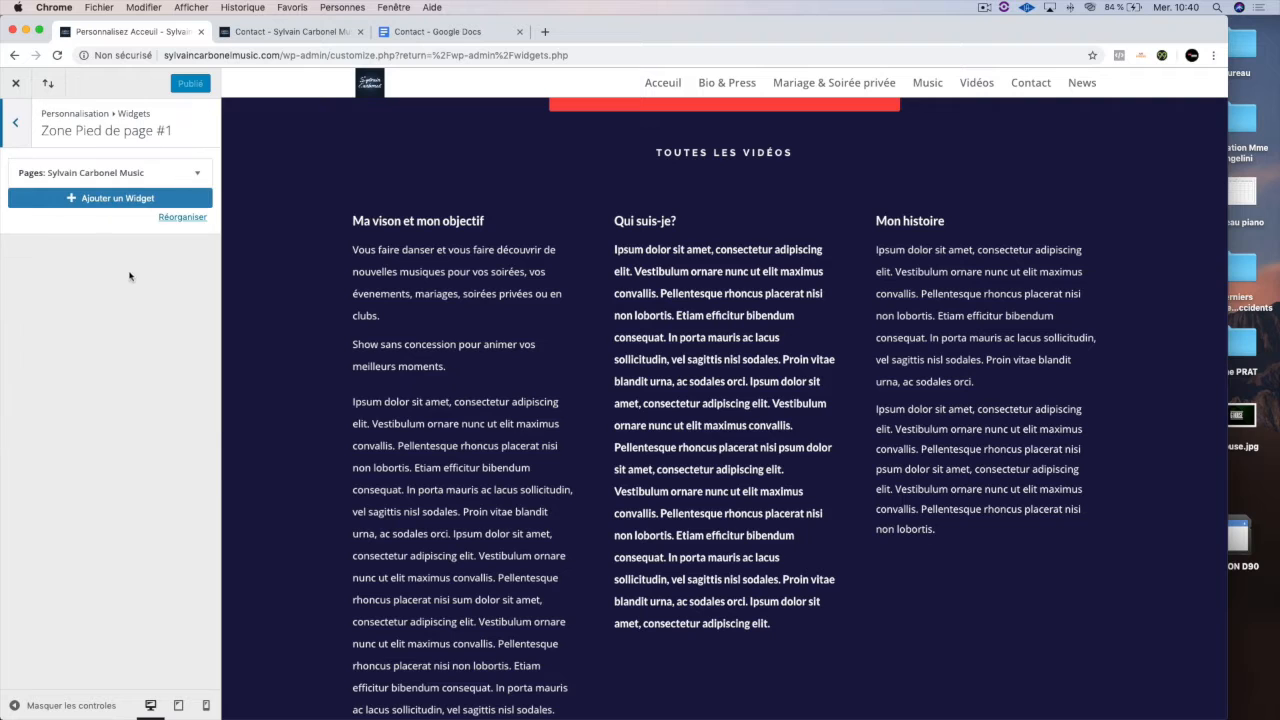
left_click(137, 174)
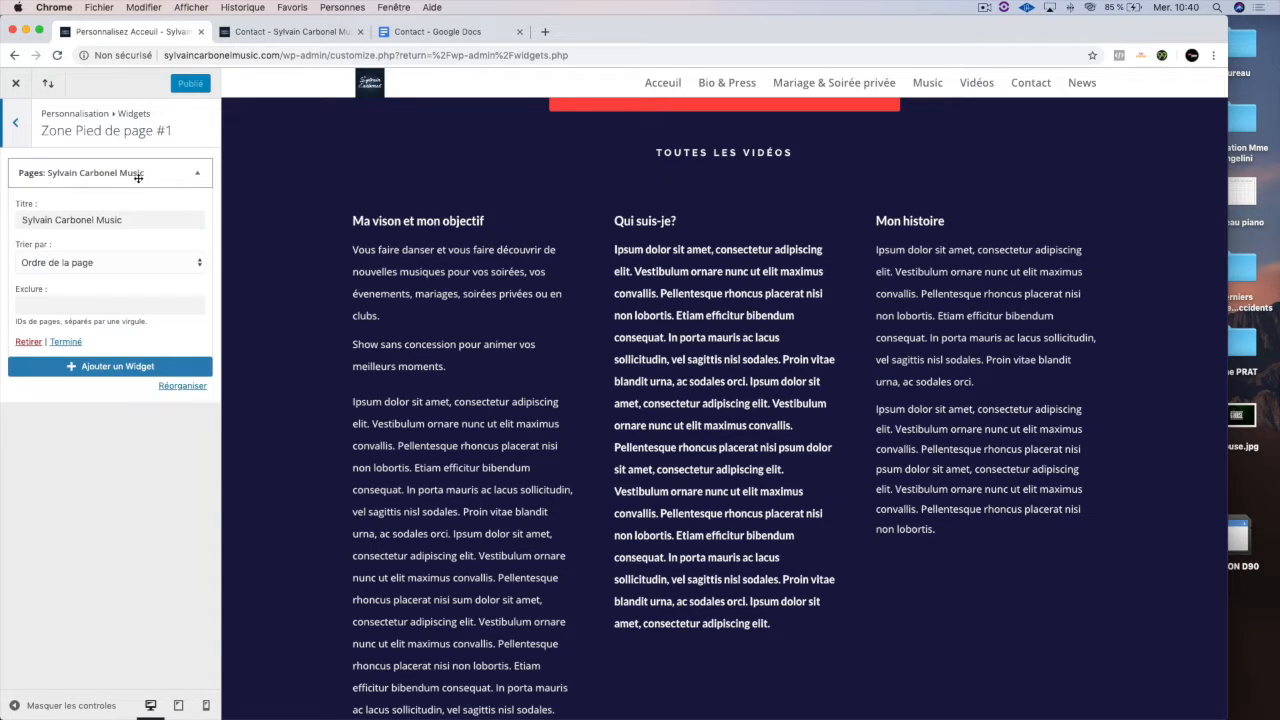
left_click(181, 392)
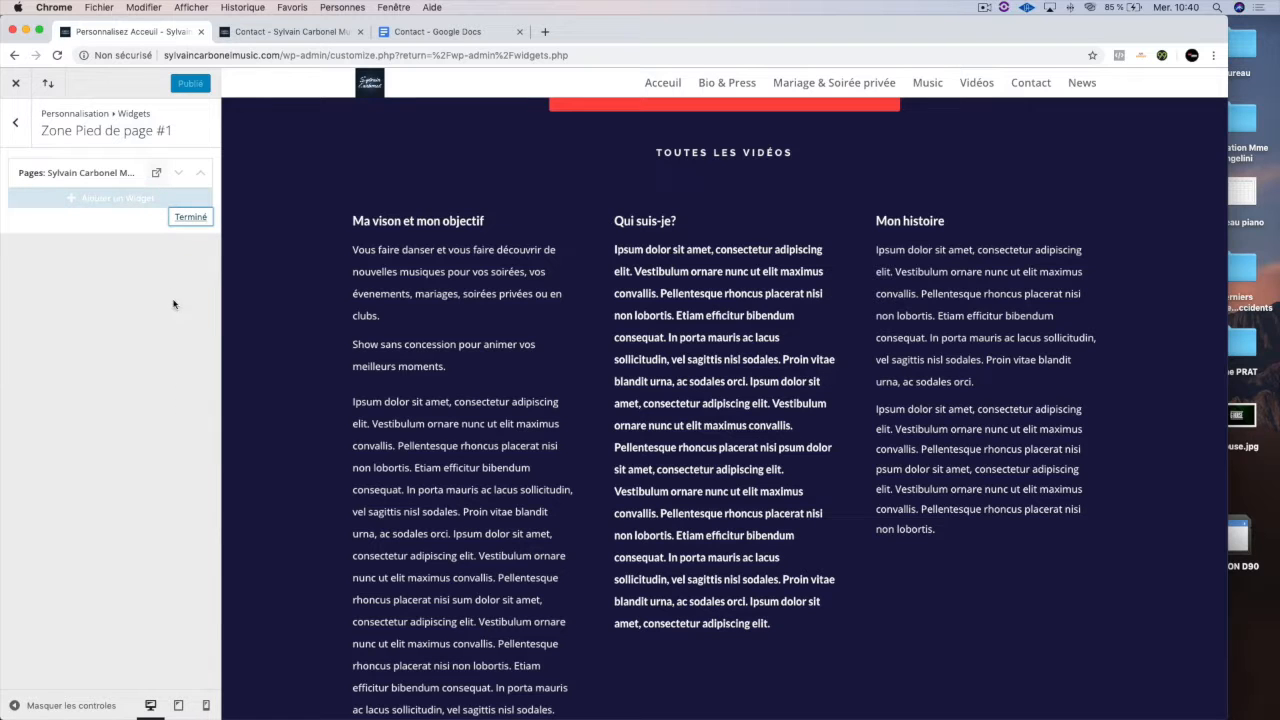
left_click(191, 218)
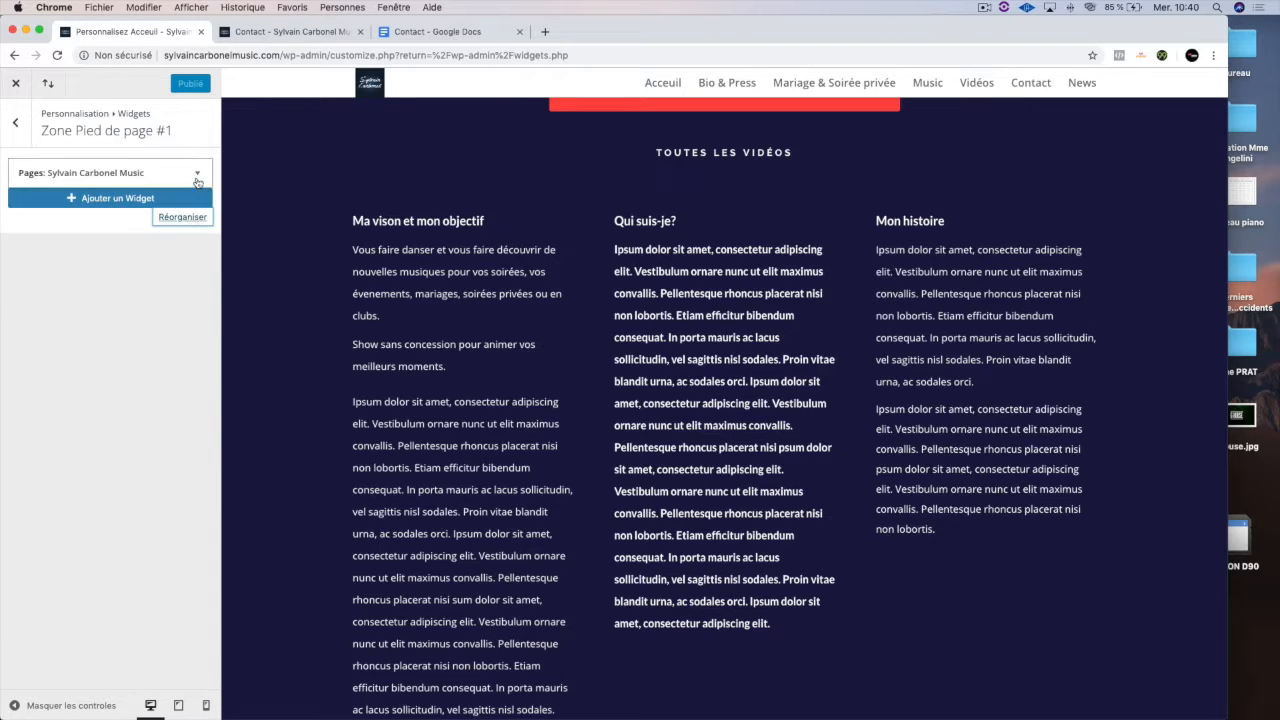
left_click(196, 173)
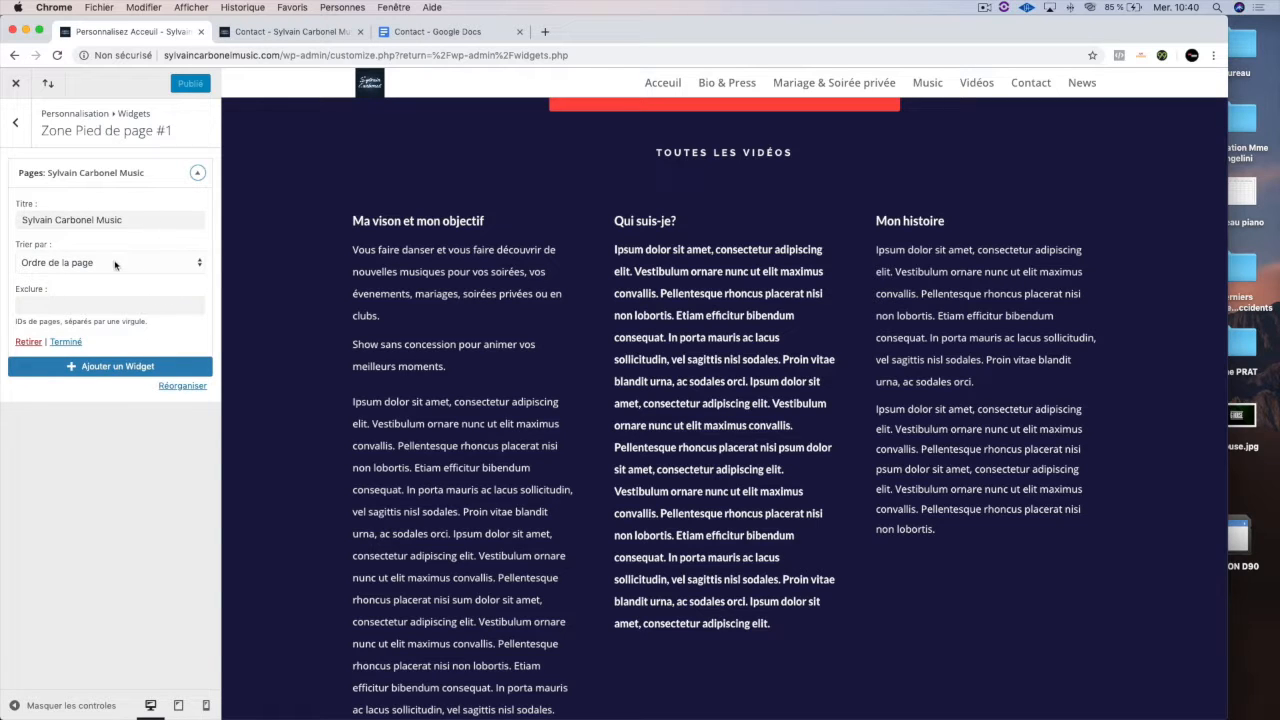
left_click(115, 264)
left_click(115, 265)
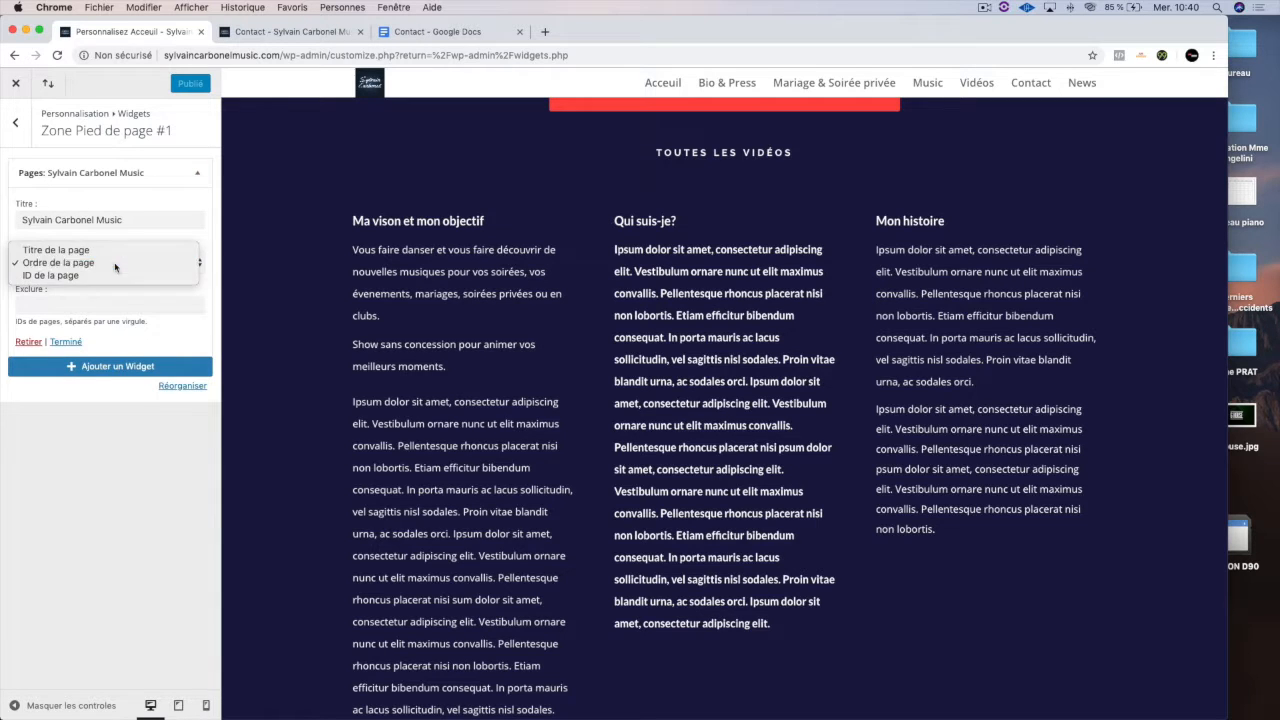
left_click(16, 116)
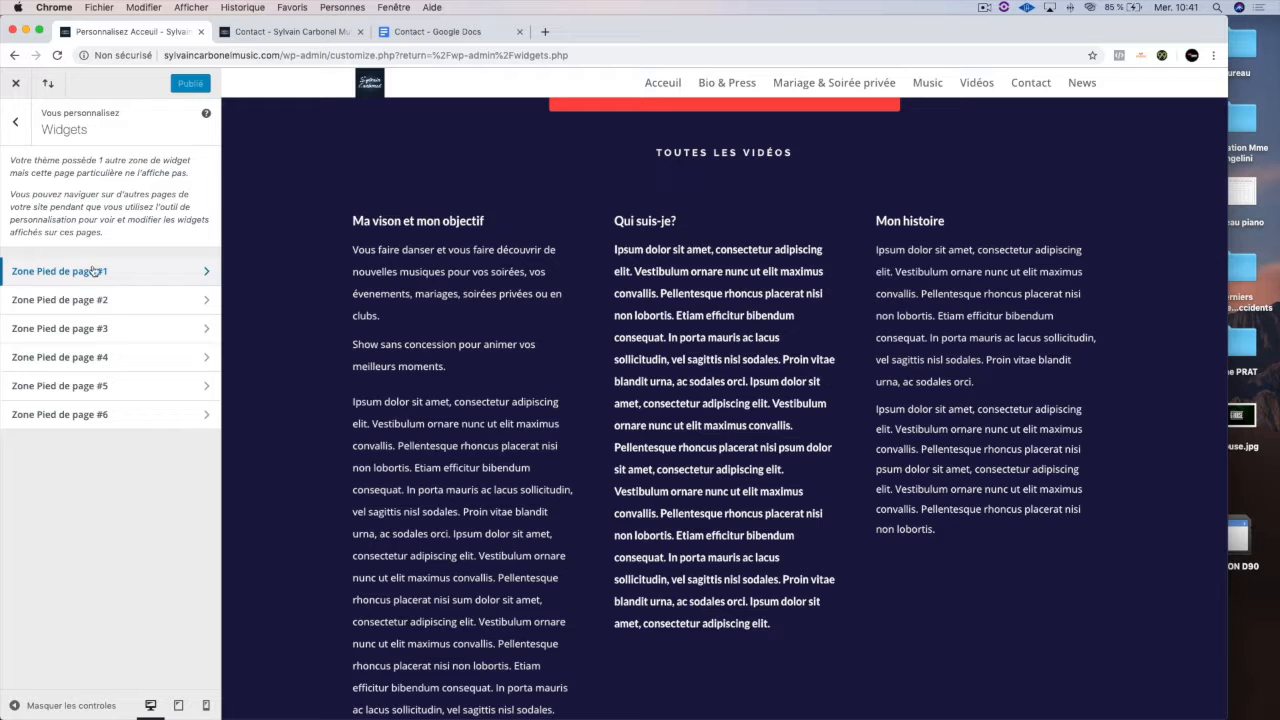
left_click(18, 137)
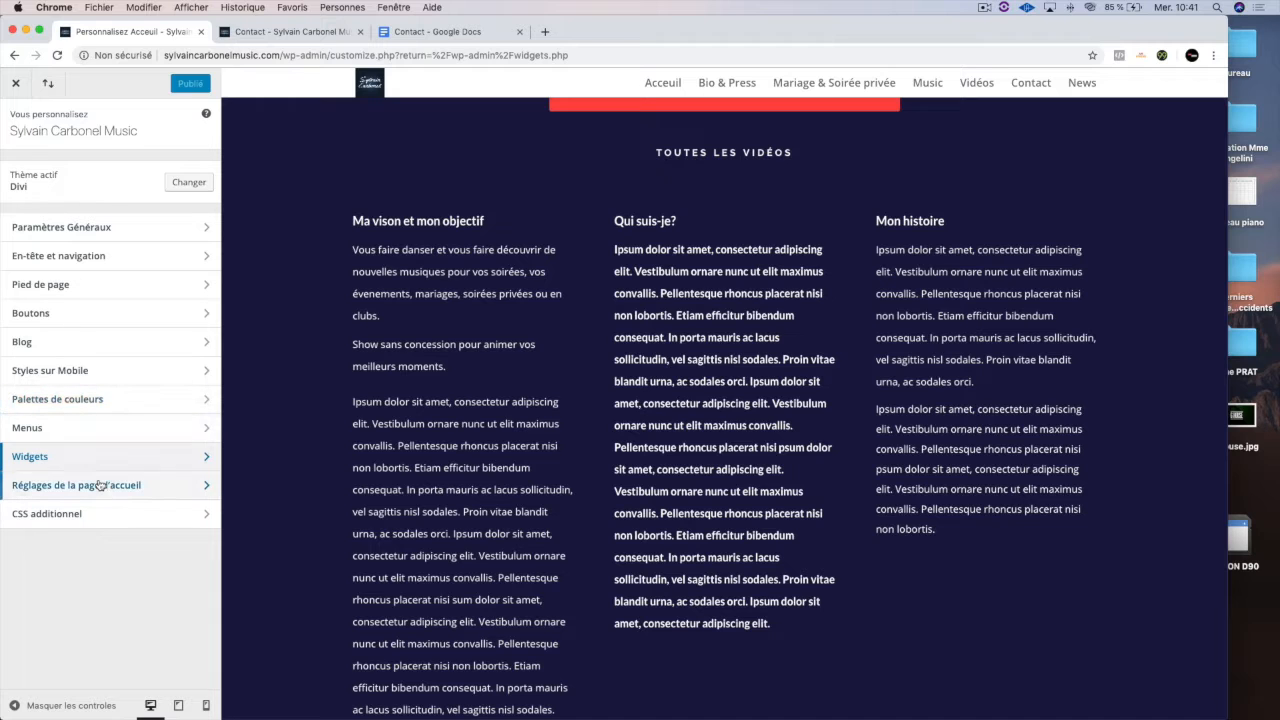
Open the Contact site menu and switch its Menu du pied de page location off and back on to compare the footer preview.
left_click(94, 425)
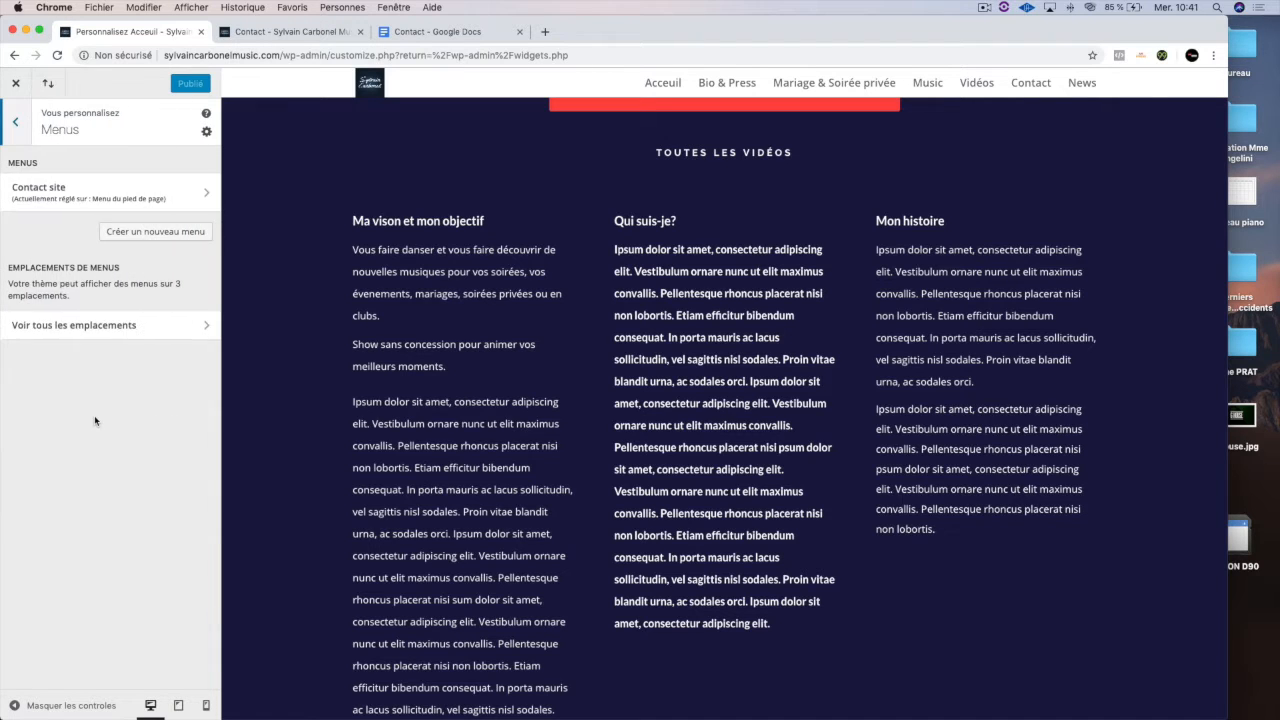
left_click(157, 198)
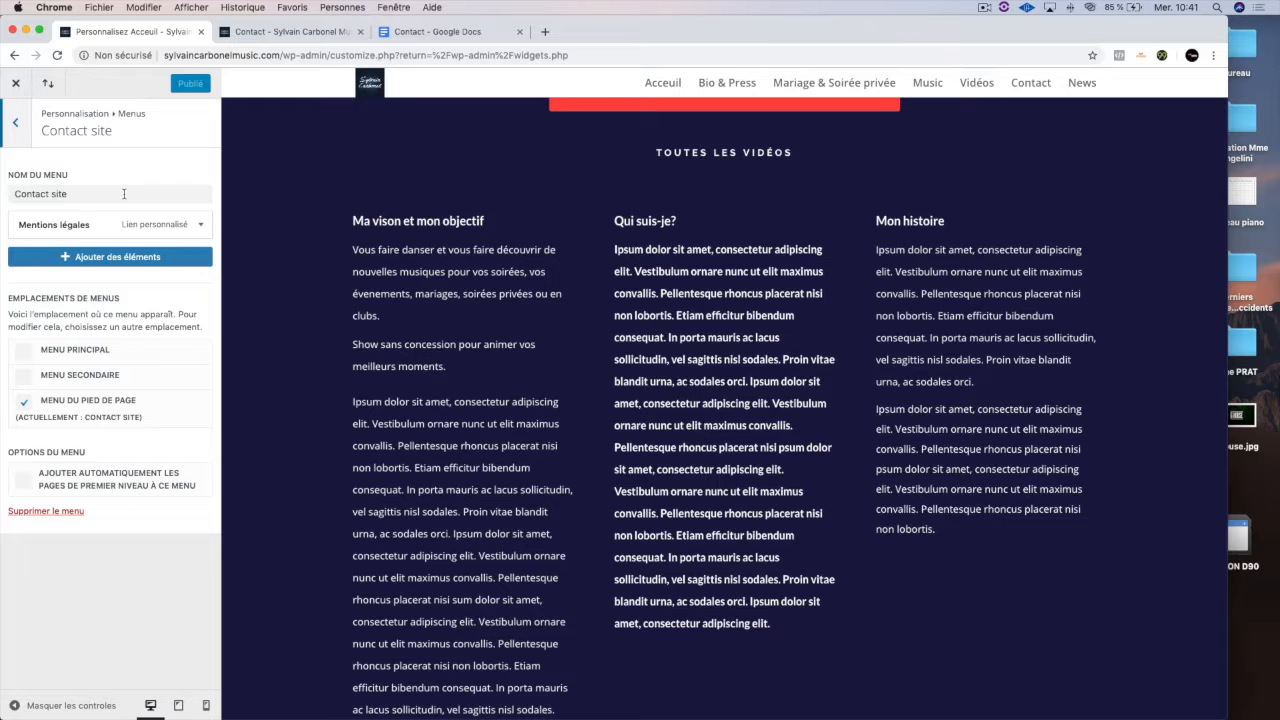
scroll(338, 476, "down", 15)
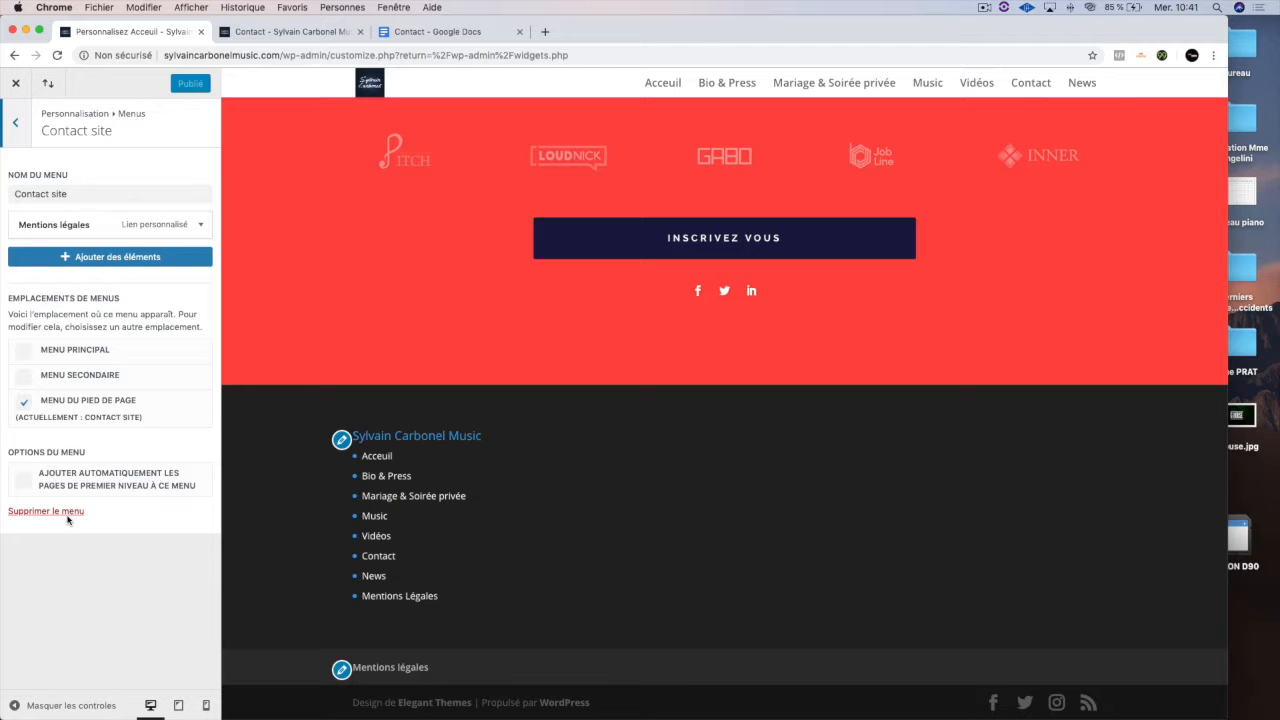
left_click(27, 402)
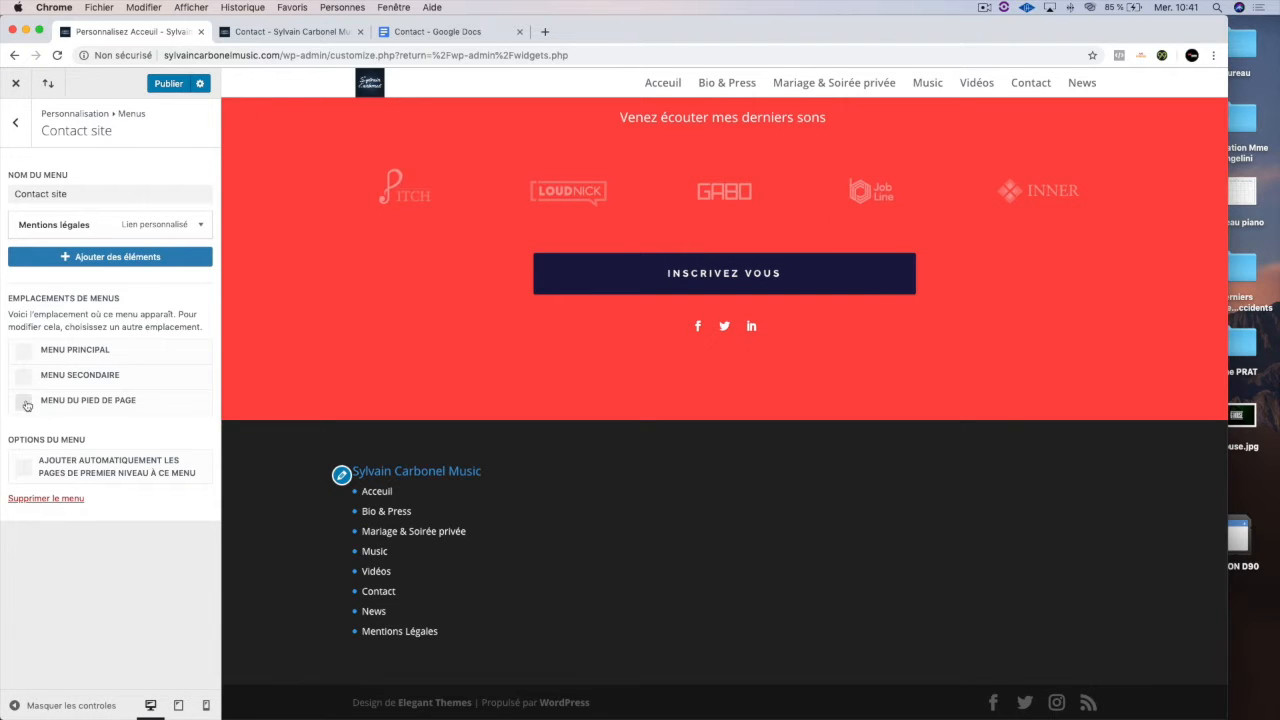
left_click(27, 402)
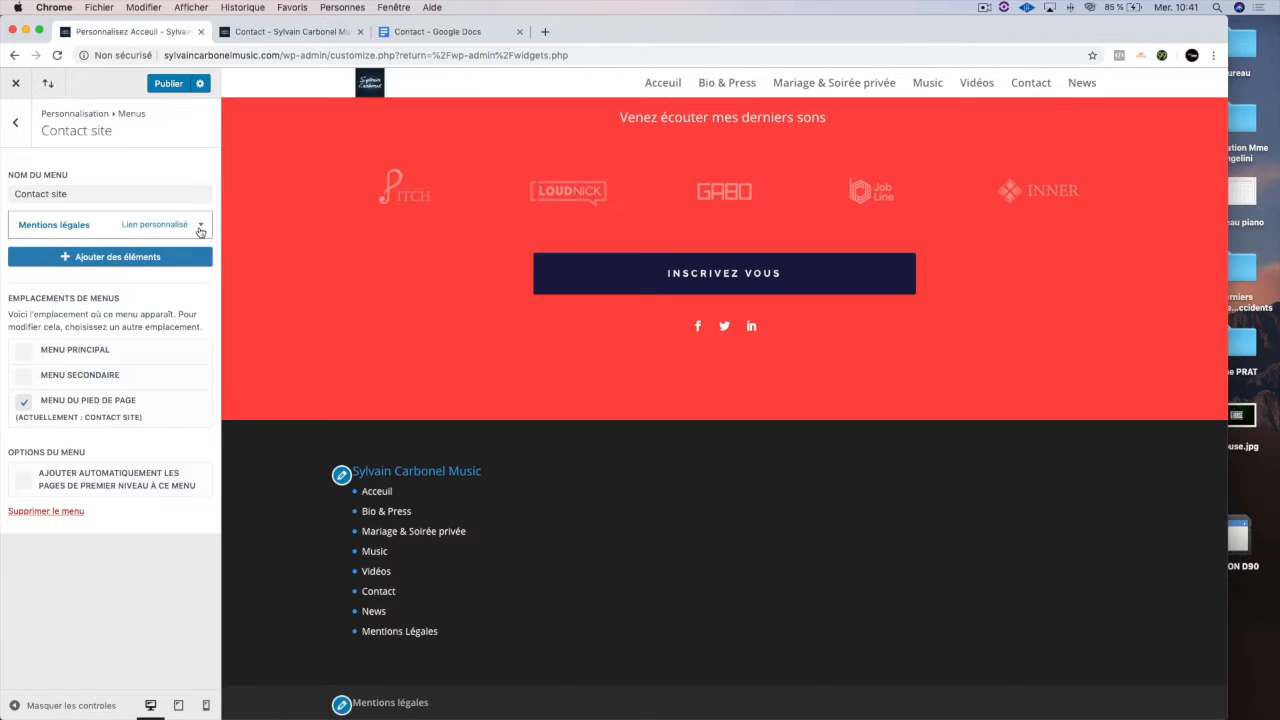
Remove the Mentions légales custom link from the Contact site menu, publish the change, and check the live Contact page's footer.
left_click(200, 226)
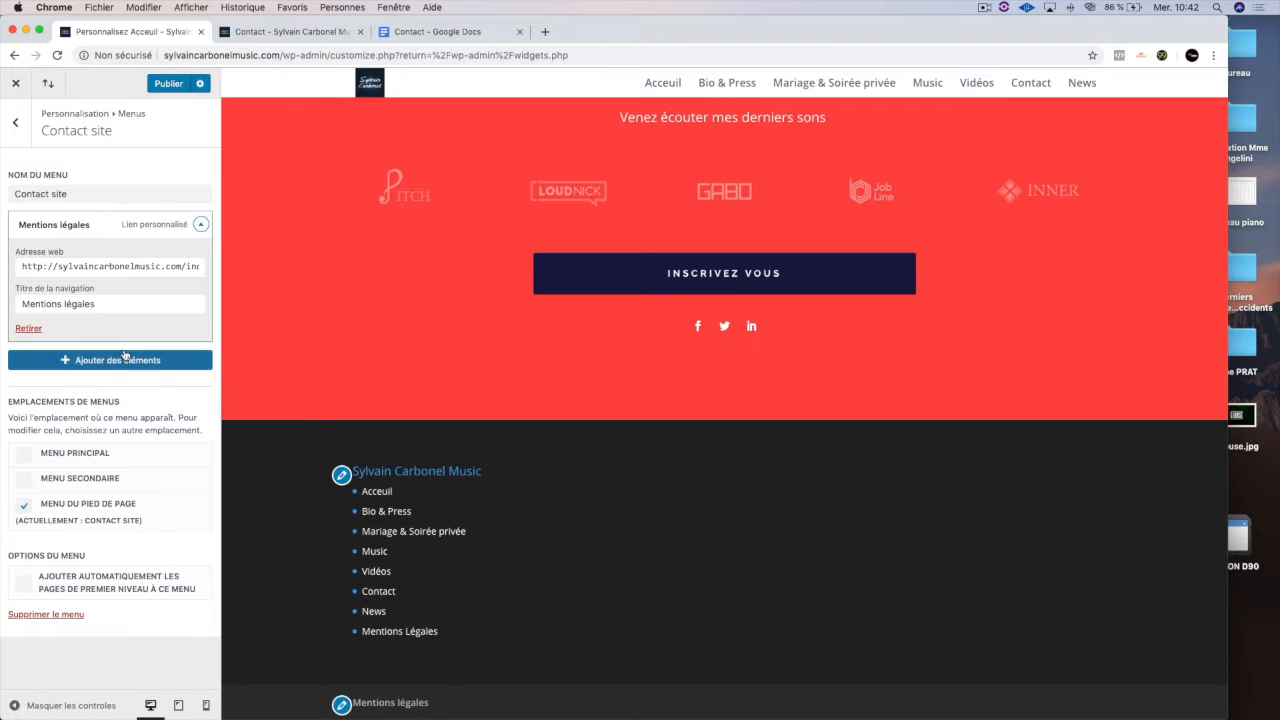
left_click(29, 329)
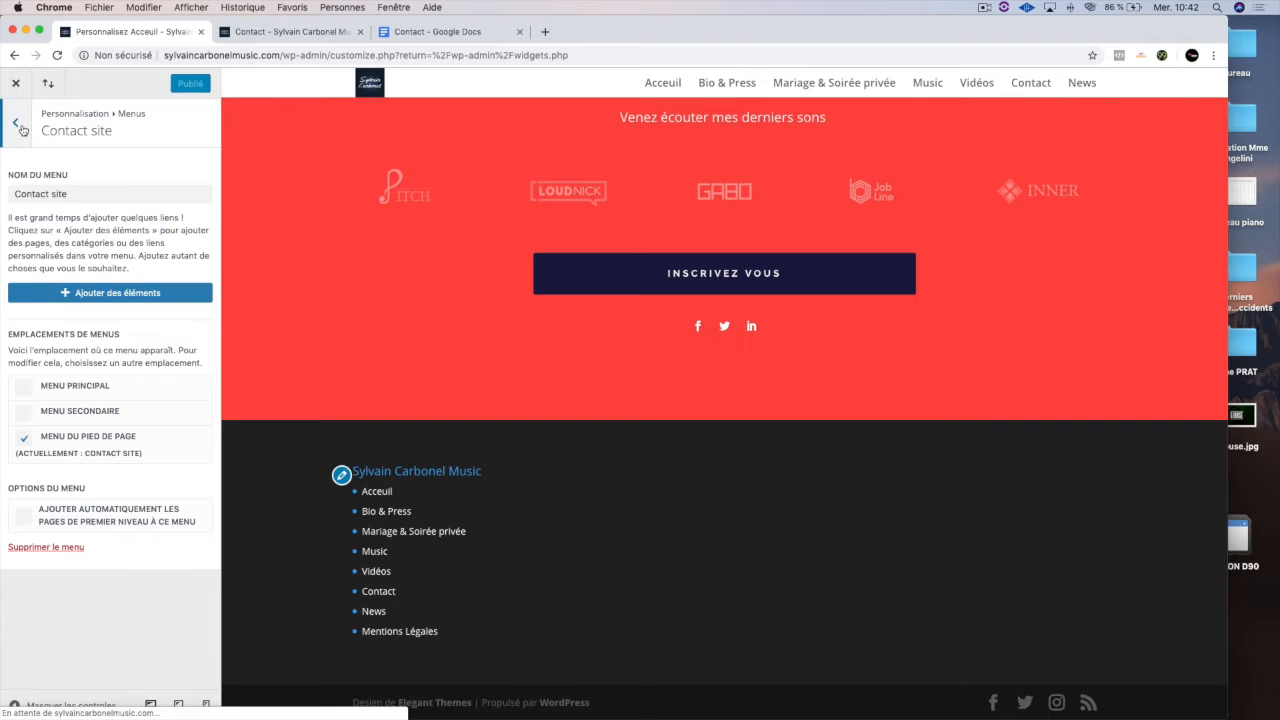
left_click(290, 31)
key("super+r")
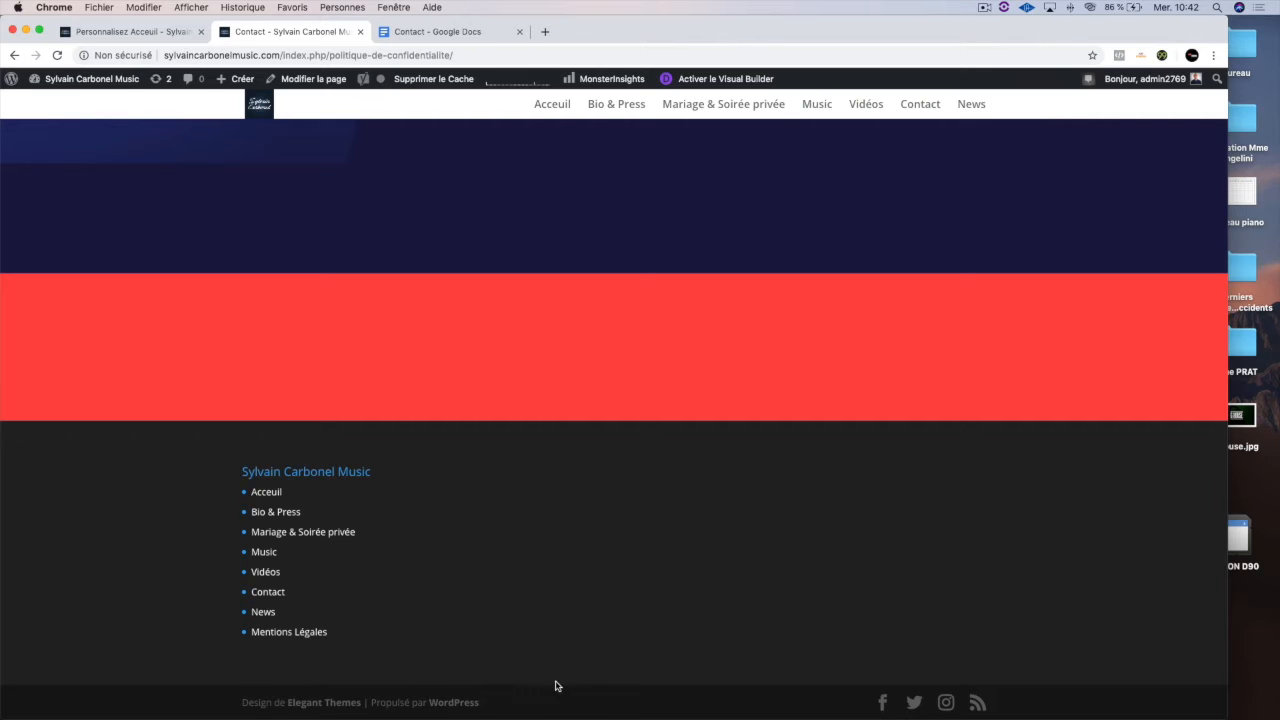
Visit the Mentions Légales and News pages from the live site's footer links and look over each page.
left_click(272, 635)
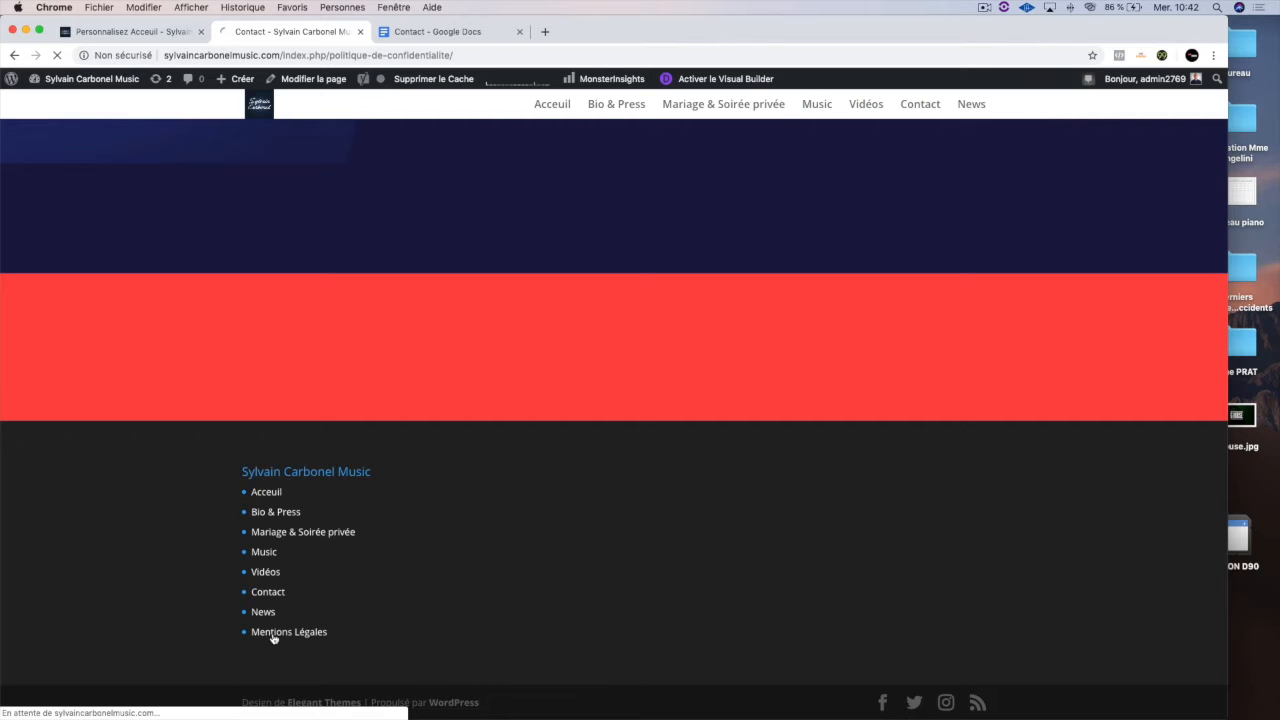
scroll(329, 624, "down", 15)
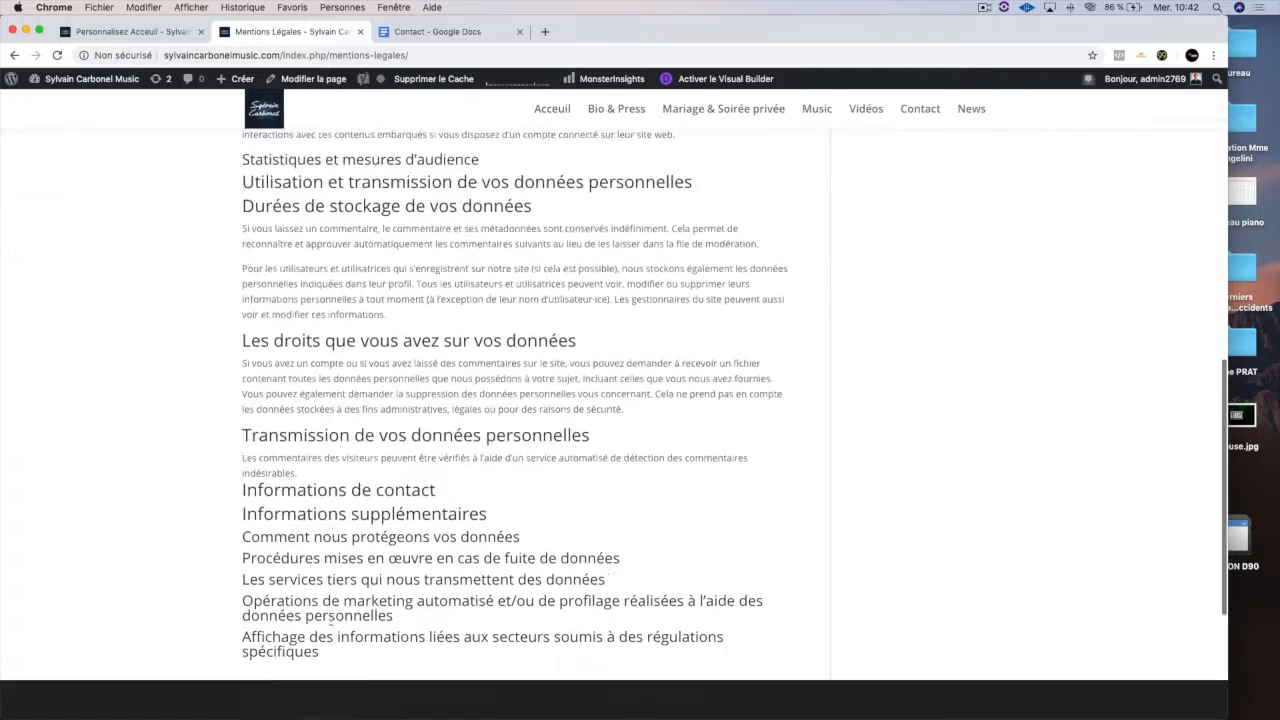
left_click(273, 616)
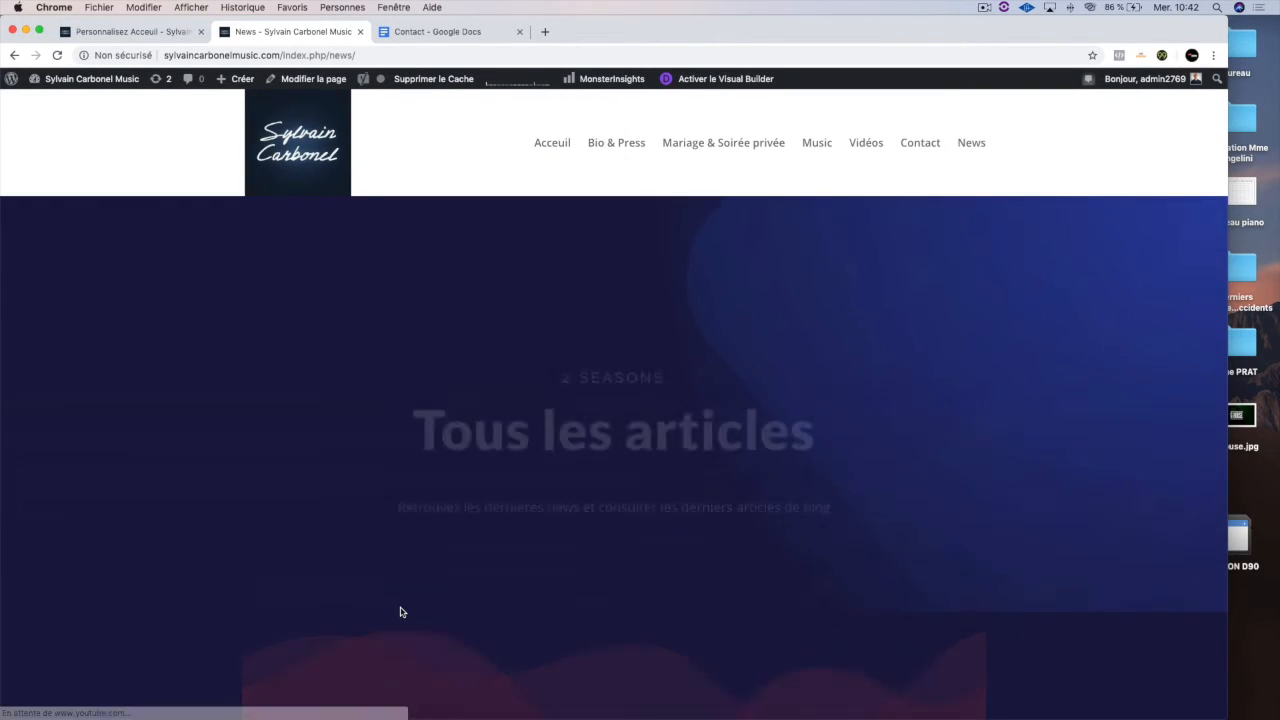
scroll(603, 585, "down", 20)
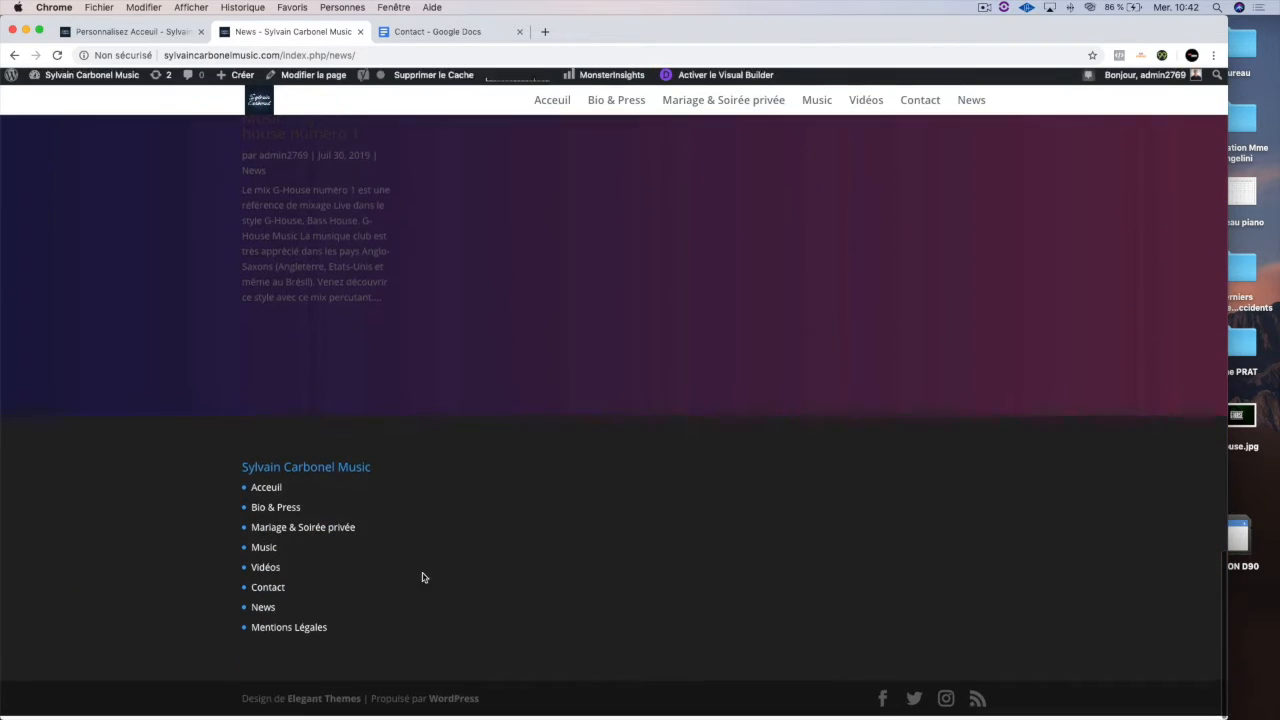
Review the live Contact page through its footer link, and switch to the Contact document in Google Docs.
left_click(270, 592)
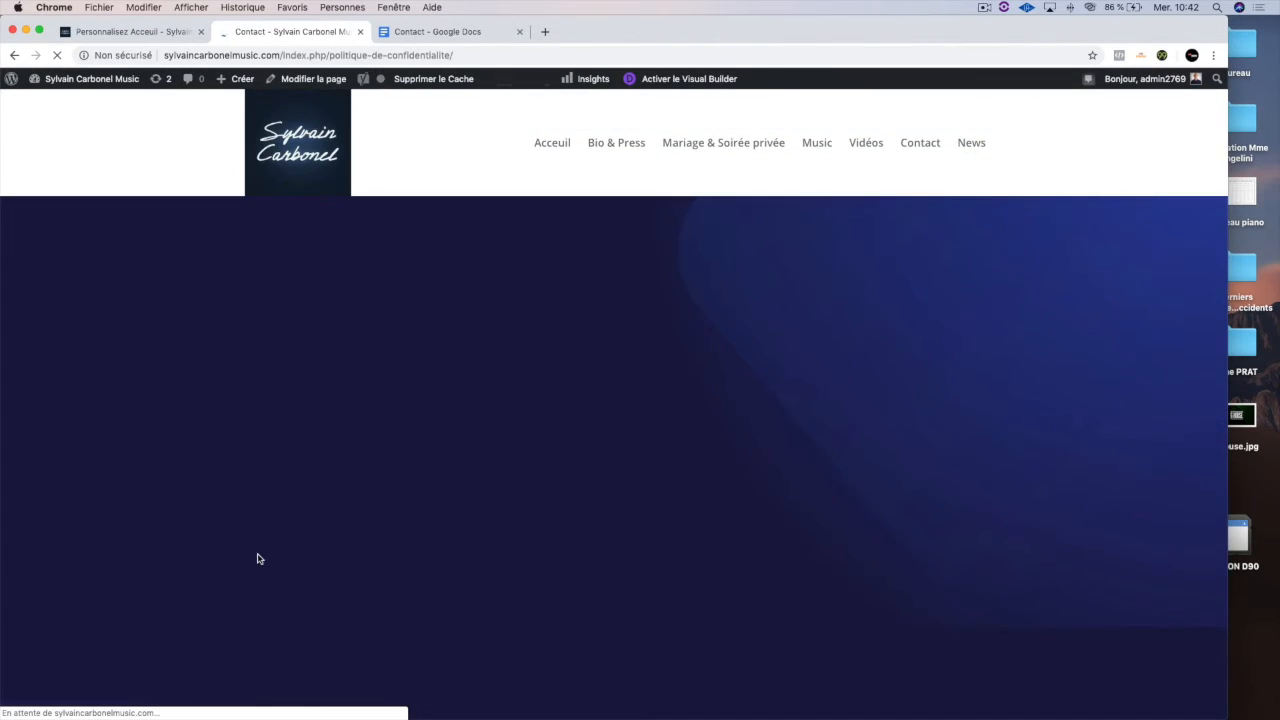
scroll(662, 509, "down", 12)
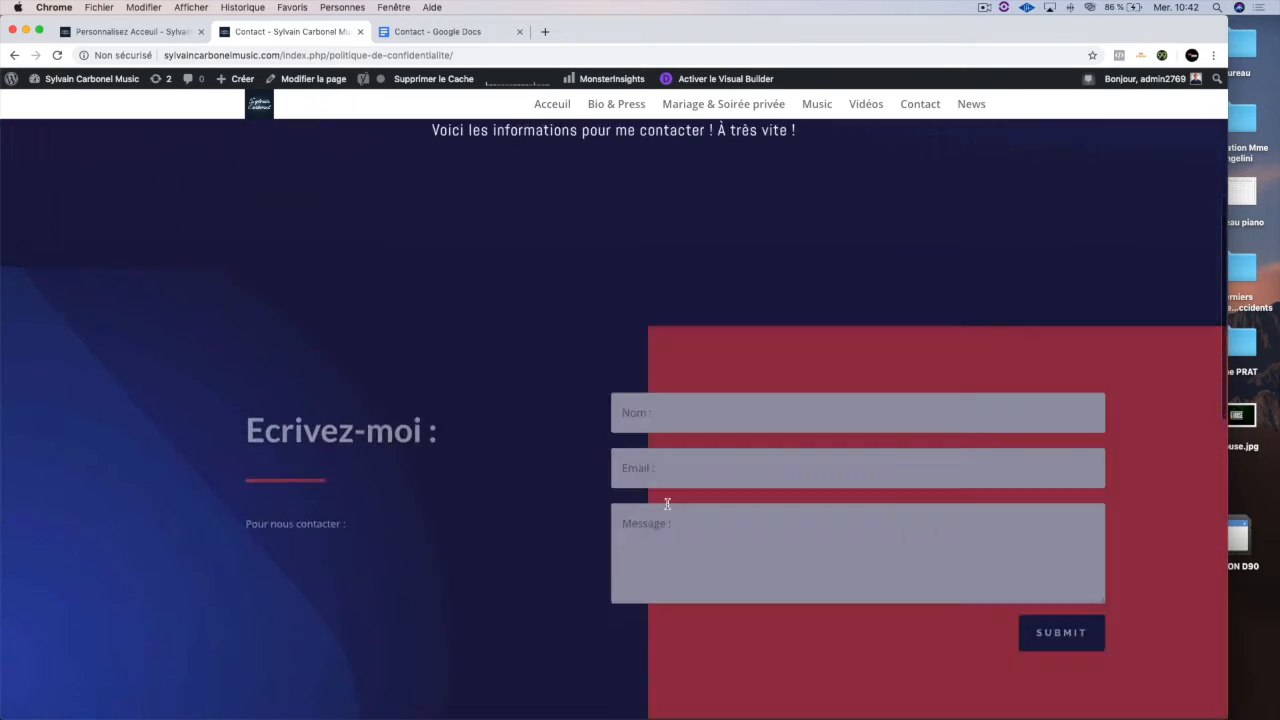
scroll(668, 508, "down", 2)
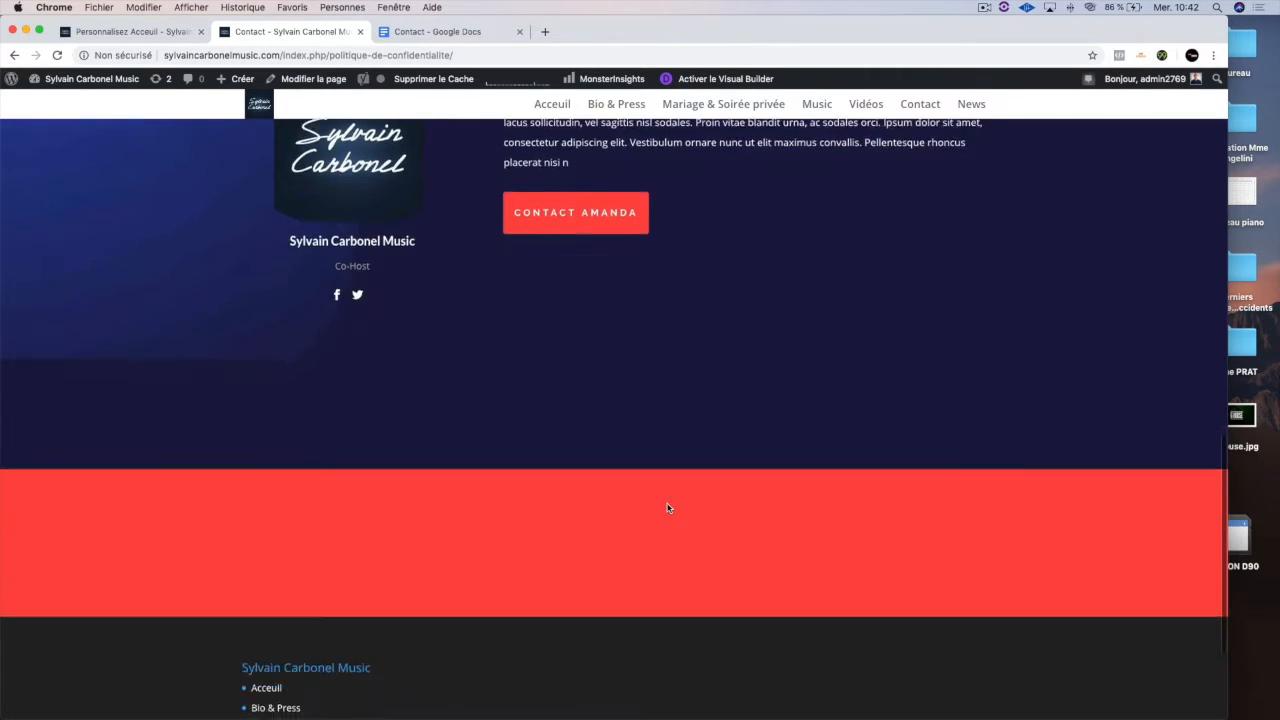
scroll(668, 508, "up", 5)
left_click(453, 38)
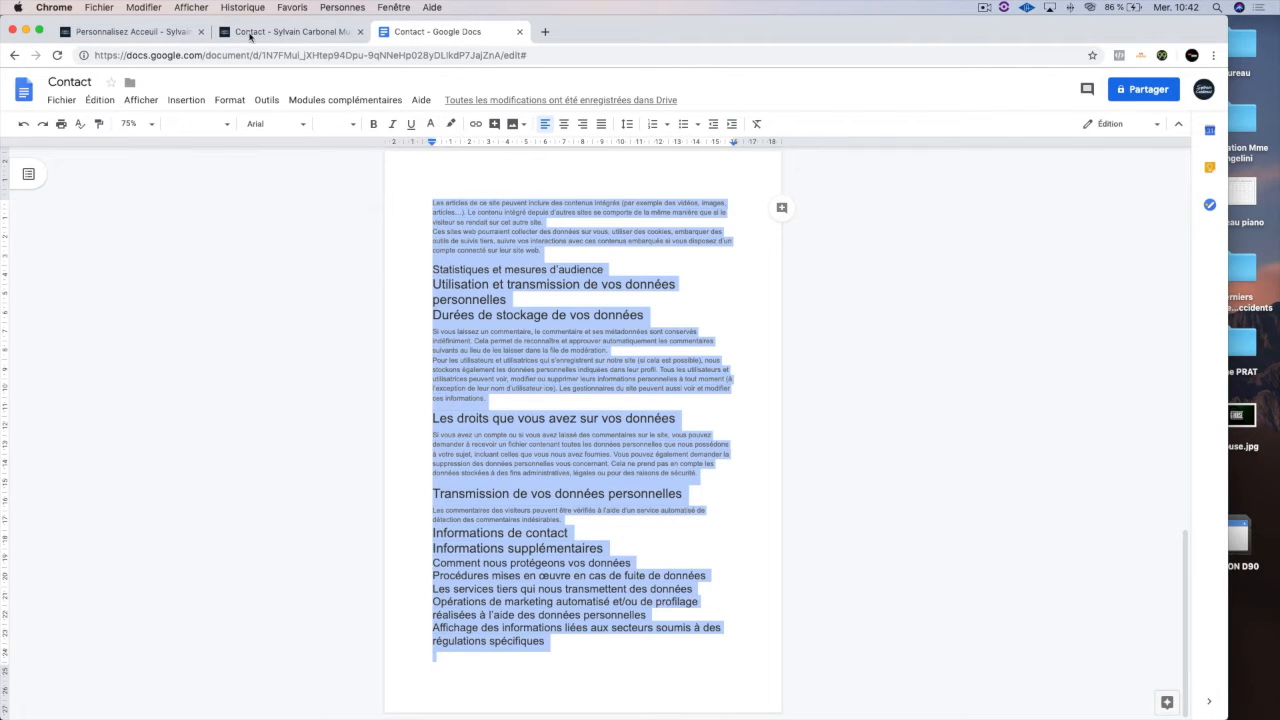
Compare the beginning of the Contact document with the live Contact page's introduction text and message form.
scroll(479, 287, "up", 15)
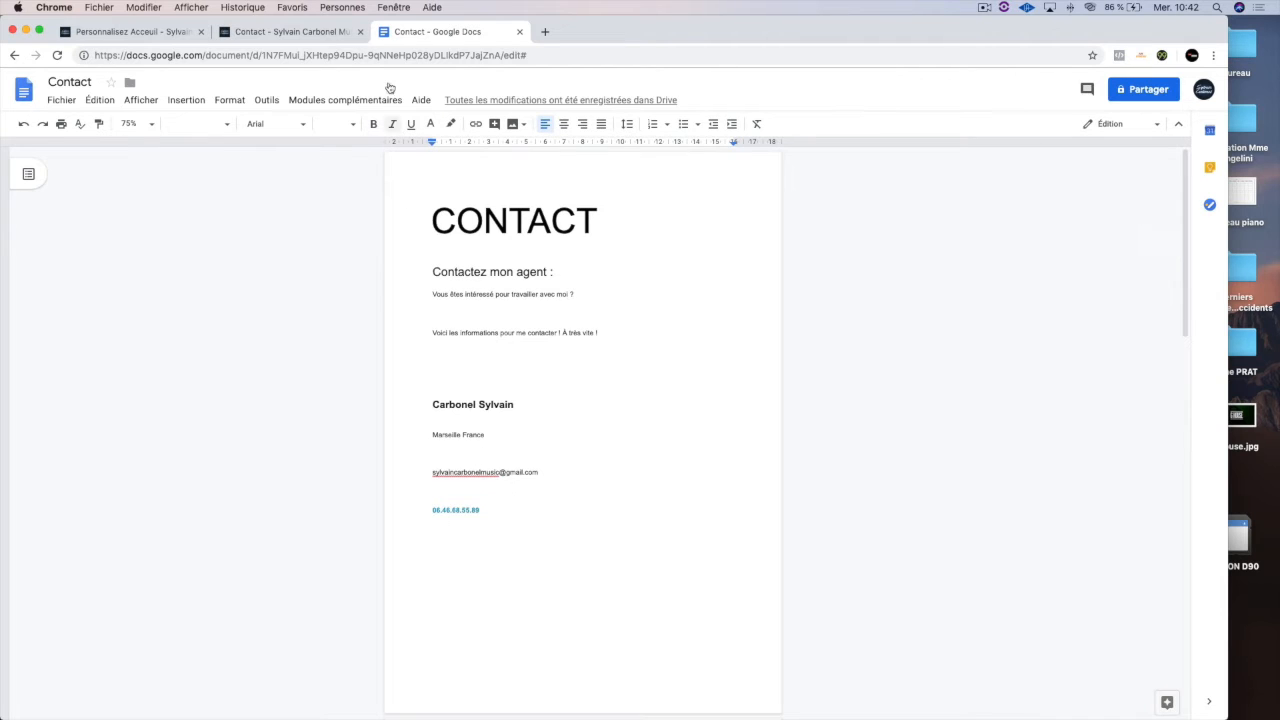
left_click(322, 36)
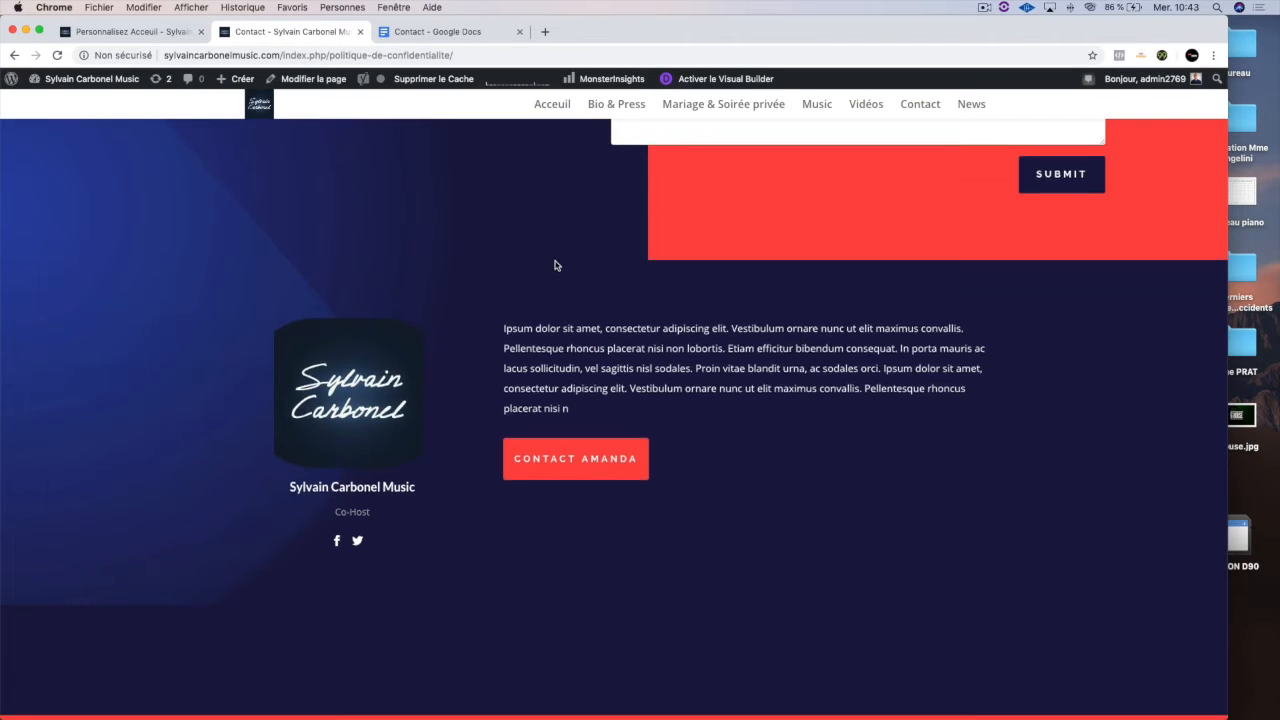
scroll(555, 264, "up", 15)
scroll(557, 263, "down", 5)
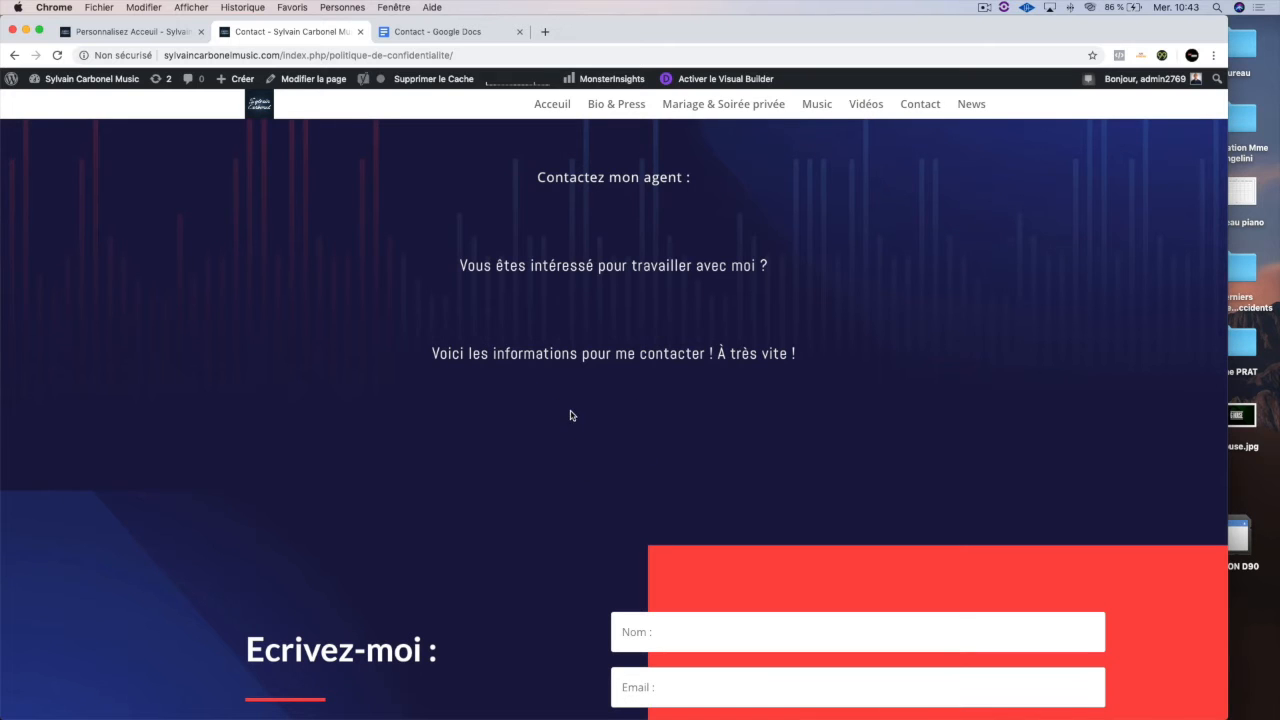
scroll(571, 415, "down", 3)
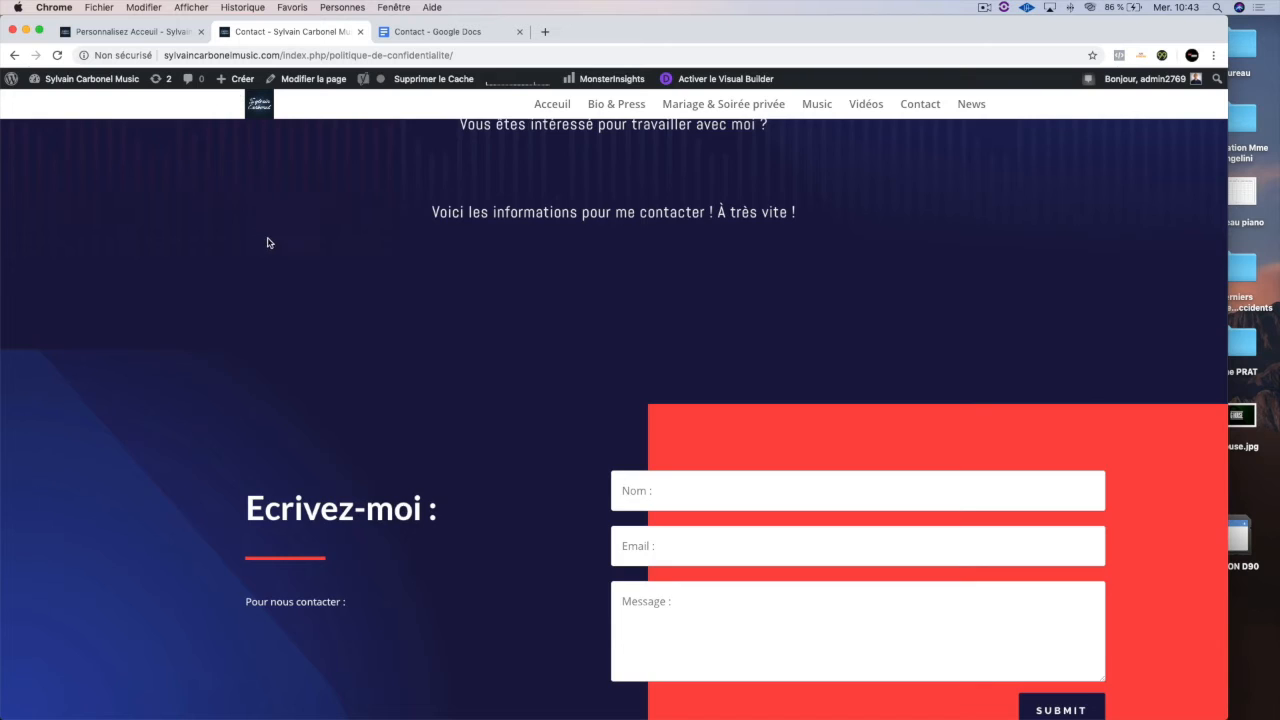
scroll(263, 244, "up", 8)
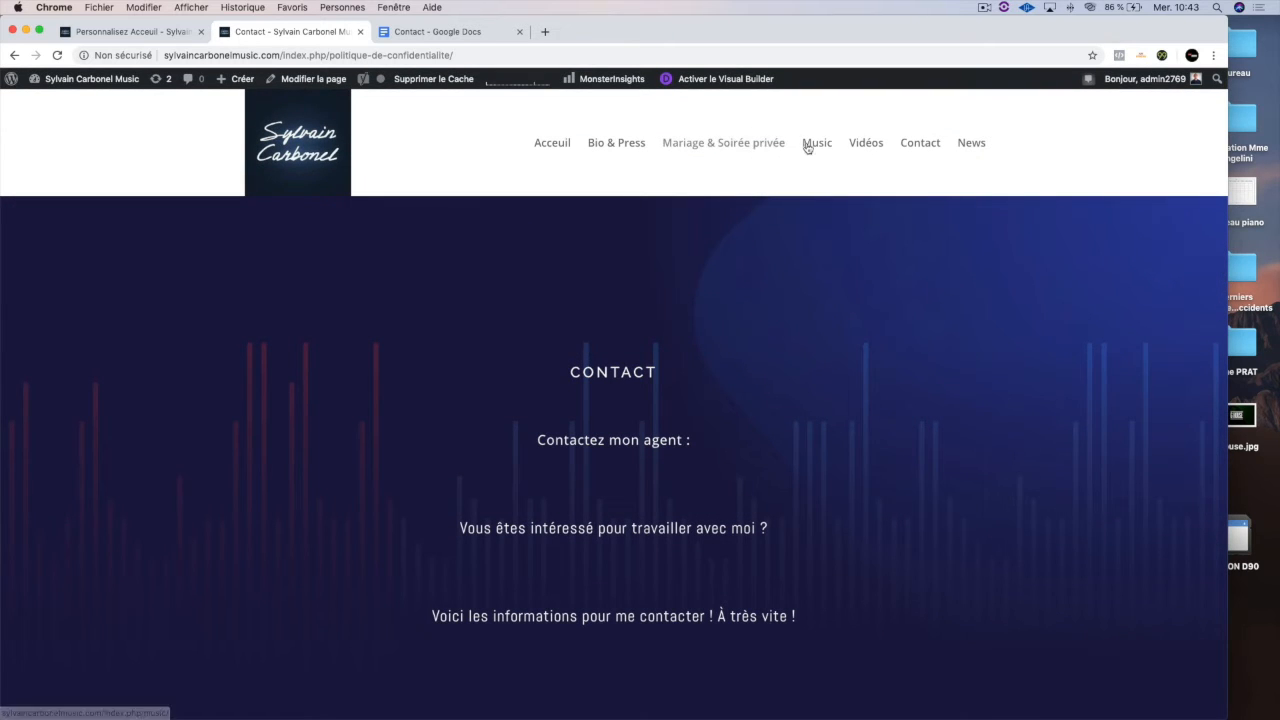
Visit the live site's Music, Mariage & Soirée privée, Bio & Press and Acceuil pages in turn from the main navigation.
left_click(807, 146)
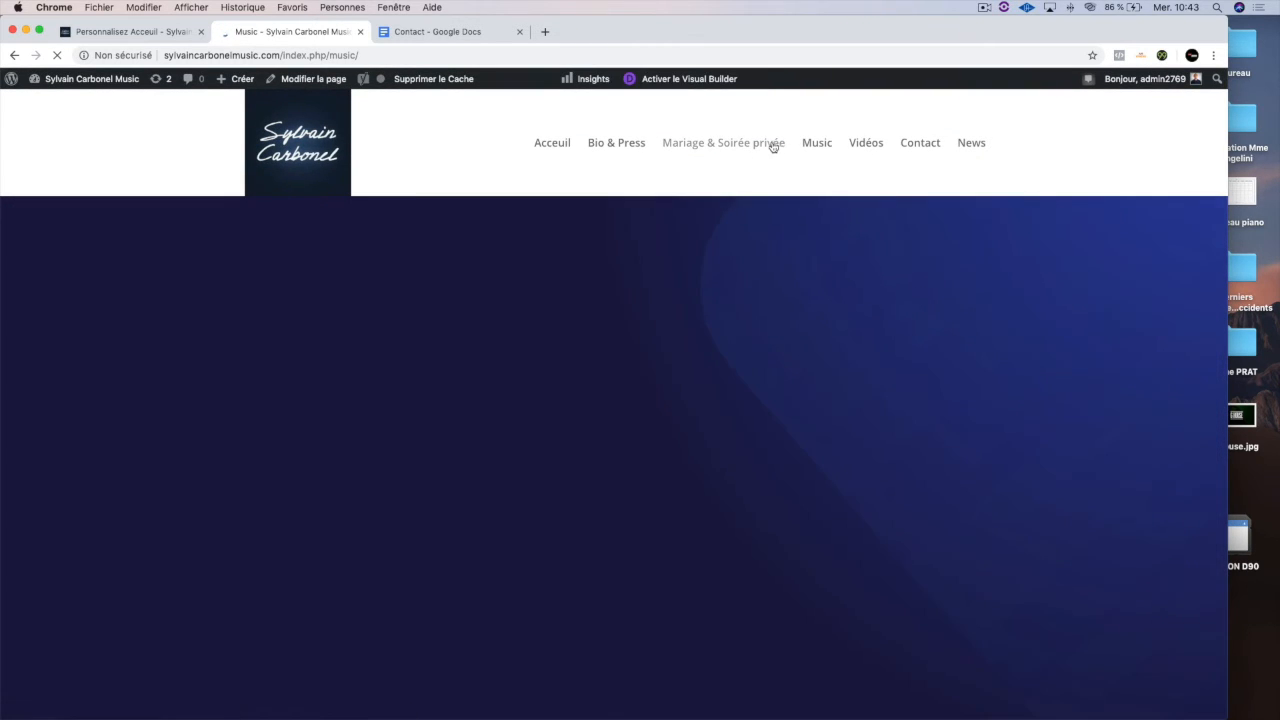
left_click(675, 145)
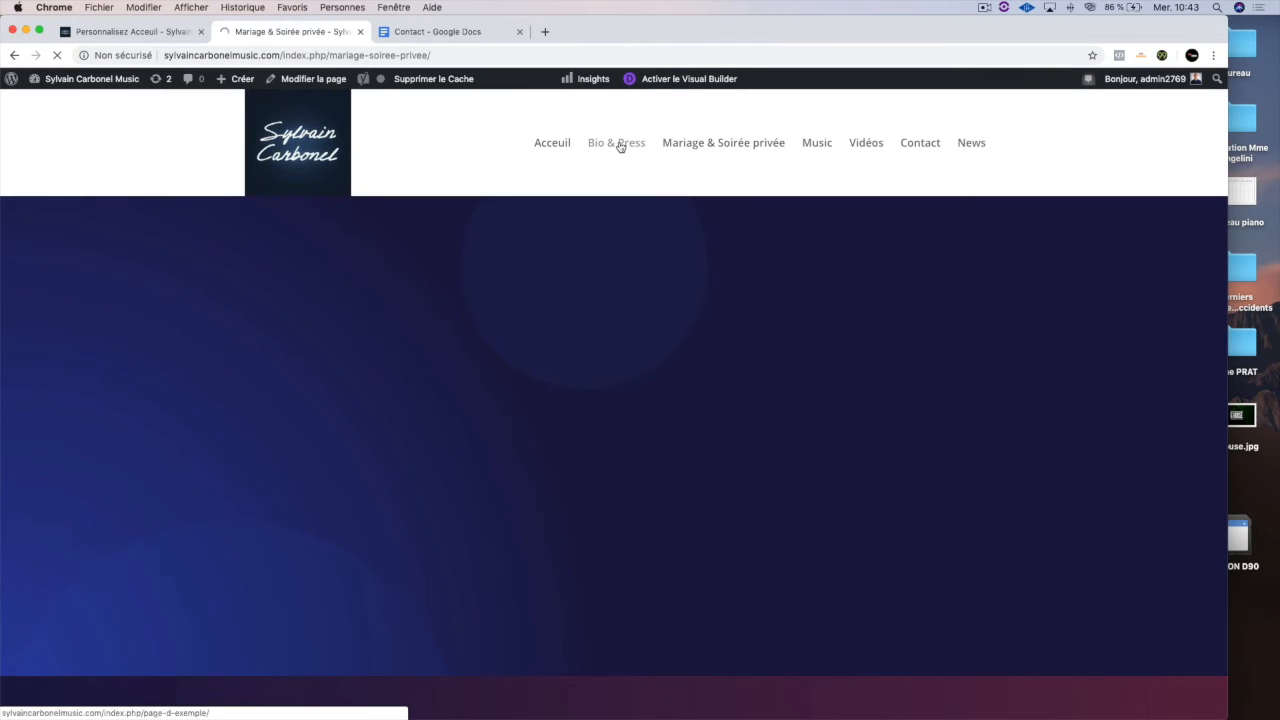
left_click(619, 146)
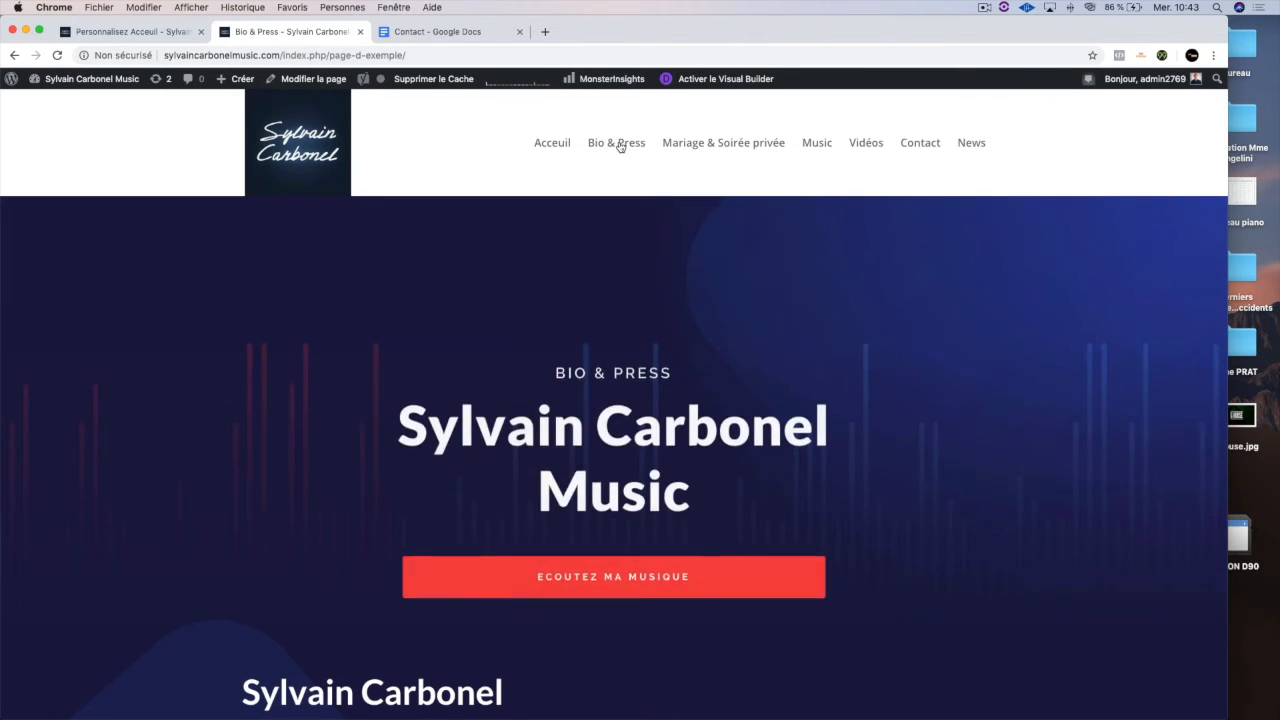
left_click(557, 145)
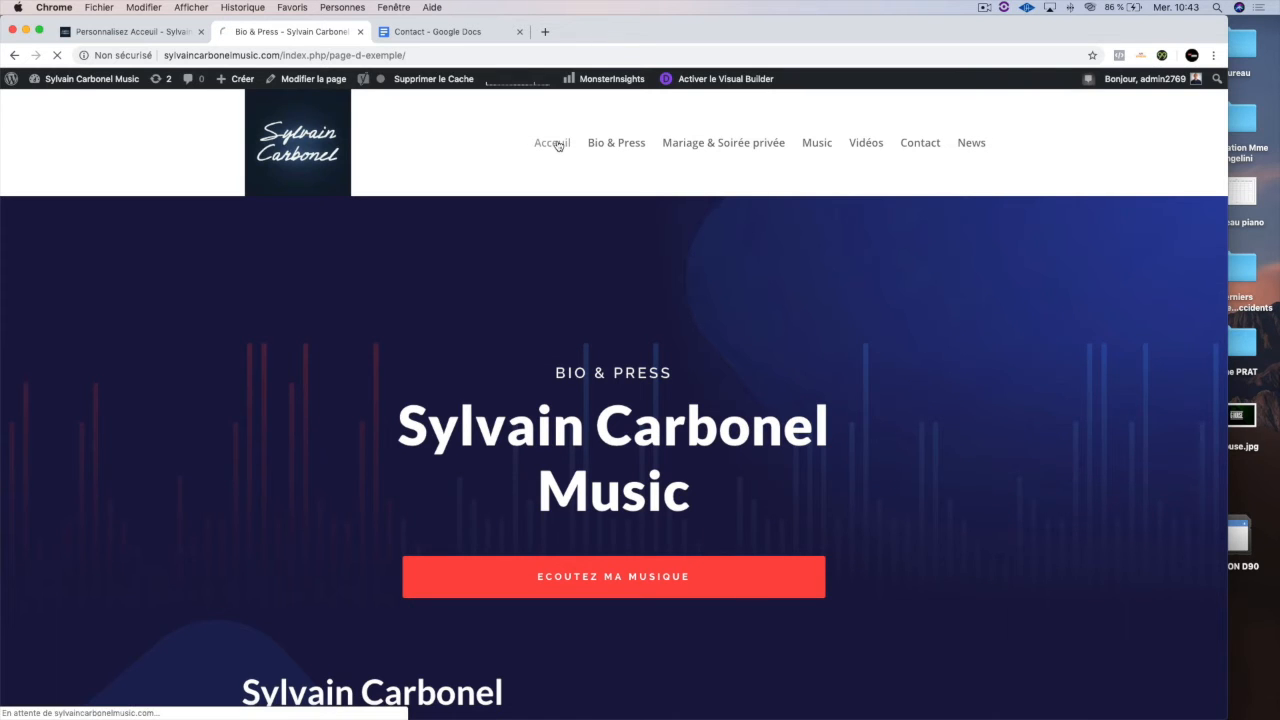